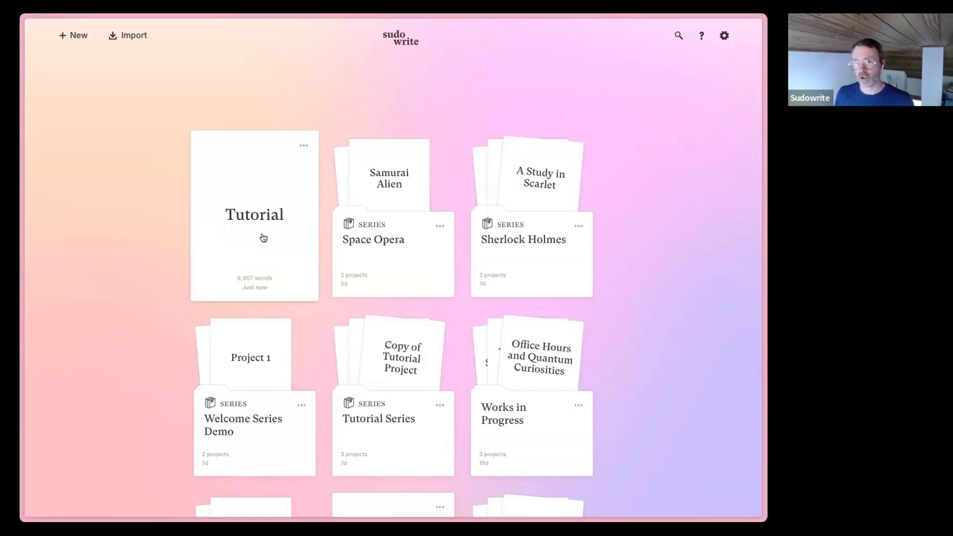
Browse the home page projects and examine the destinations offered for moving the Longing for Adventure project
scroll(256, 228, down, 1)
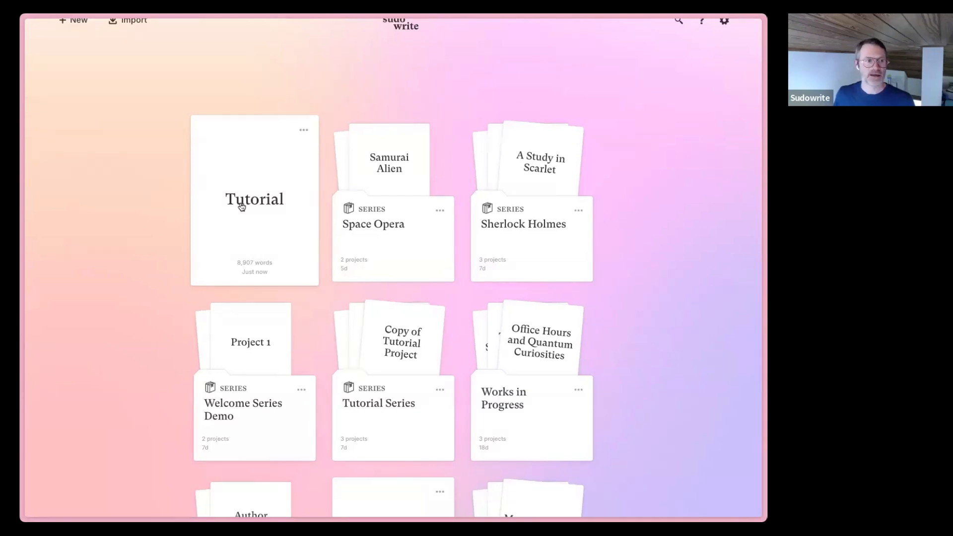
scroll(245, 195, down, 2)
scroll(245, 195, down, 4)
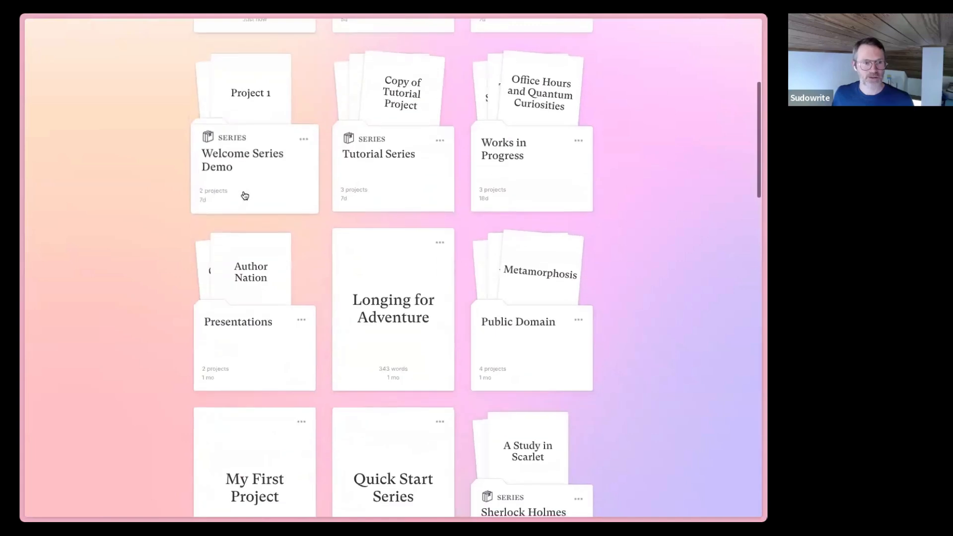
scroll(262, 198, down, 4)
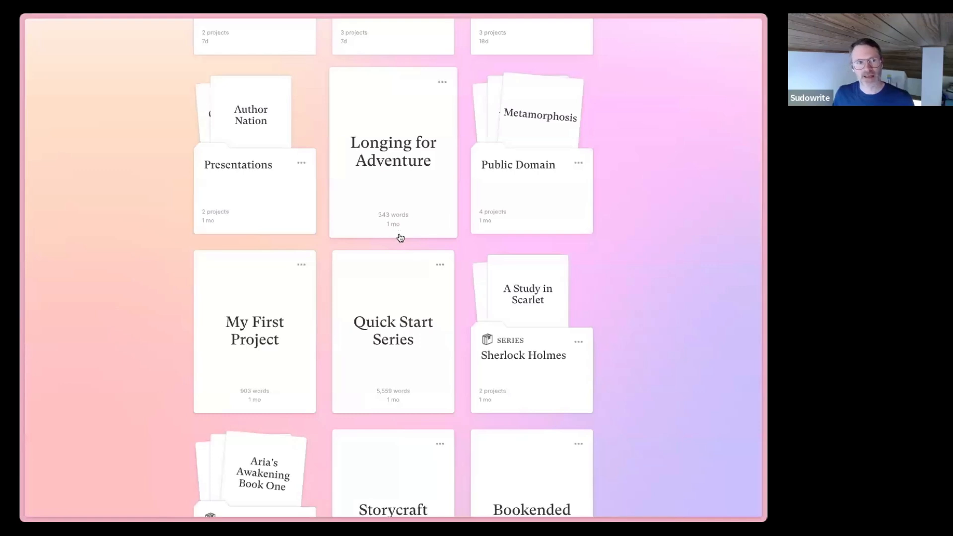
click(442, 83)
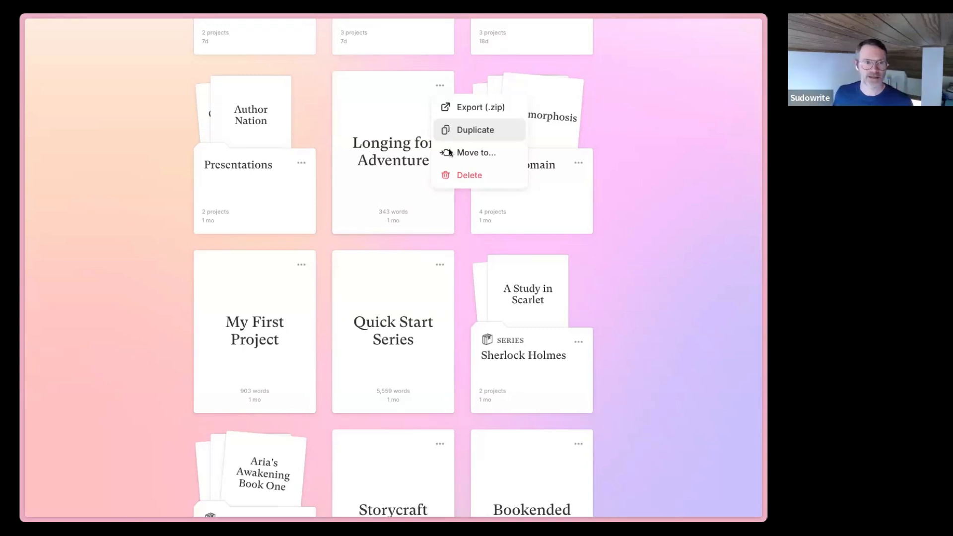
click(486, 151)
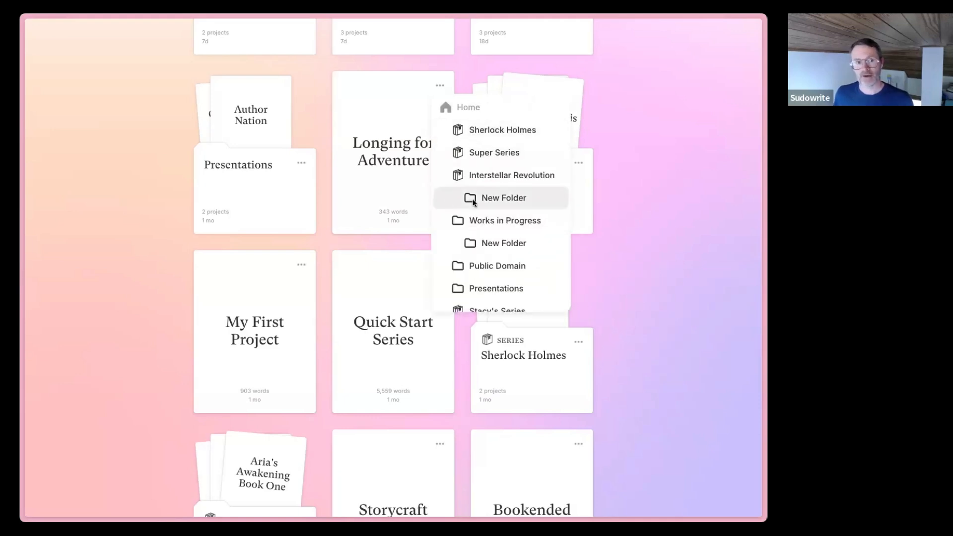
scroll(469, 223, down, 1)
scroll(459, 196, up, 1)
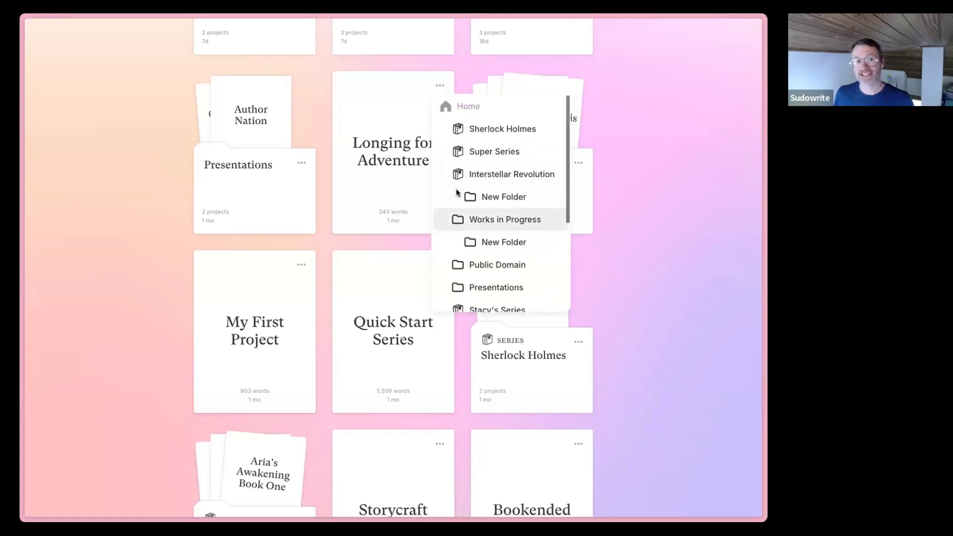
click(648, 172)
scroll(651, 169, up, 8)
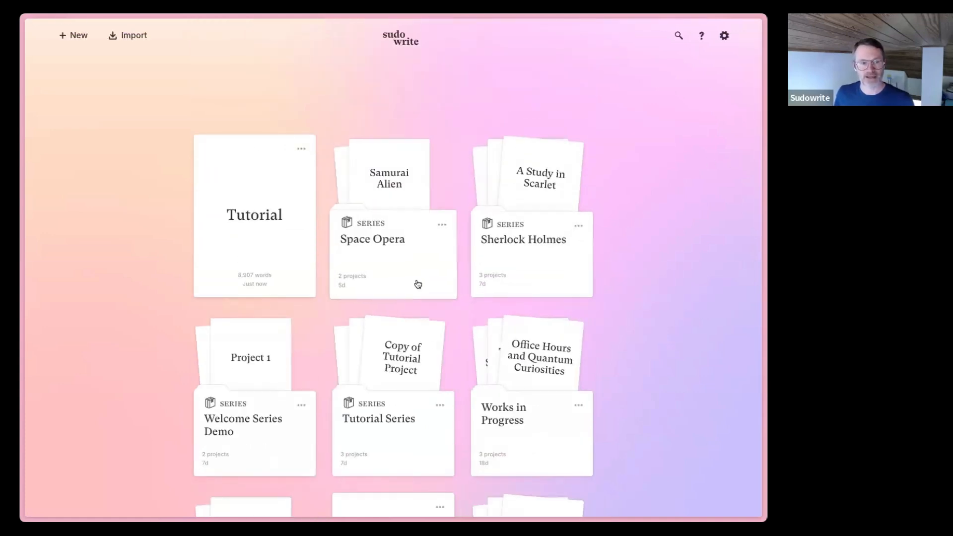
Open the Public Domain folder from the home page
scroll(432, 273, down, 1)
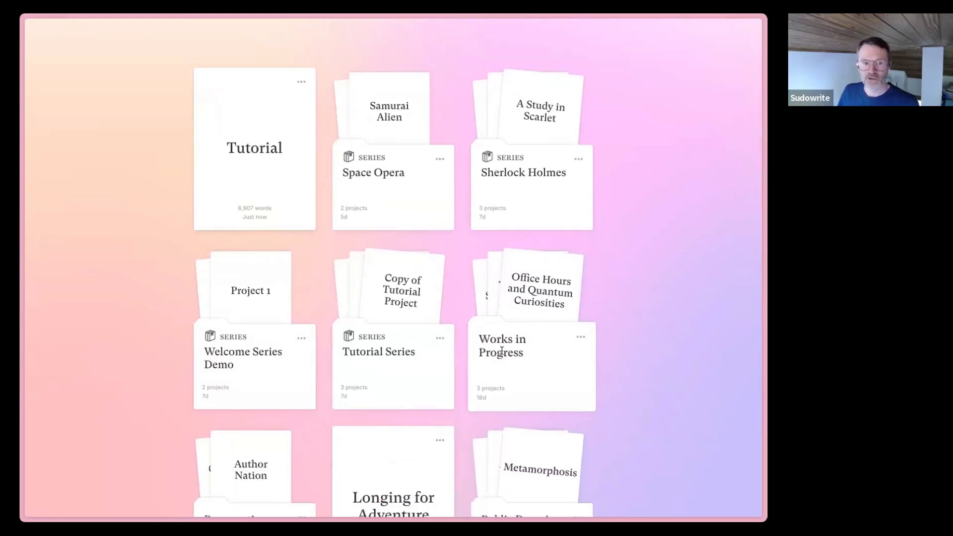
scroll(546, 379, down, 3)
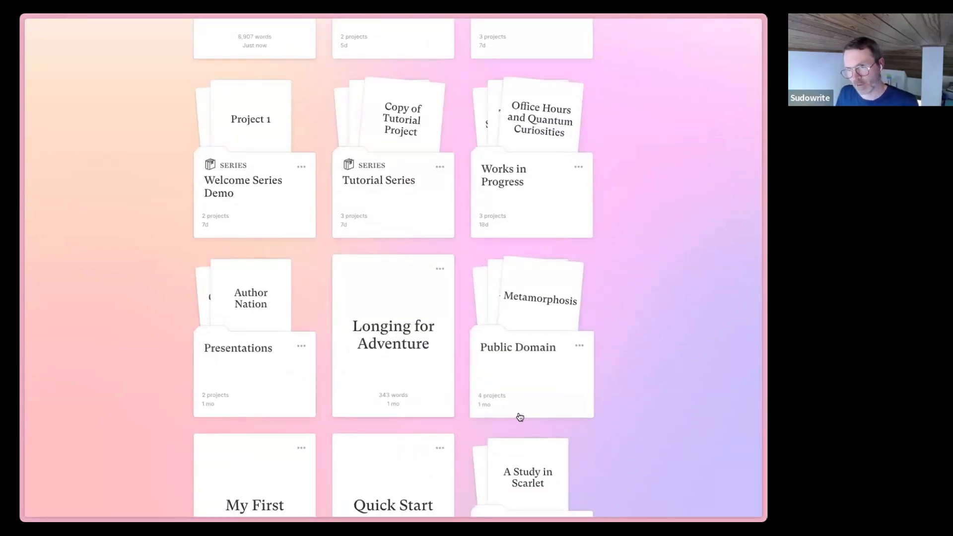
scroll(521, 418, up, 1)
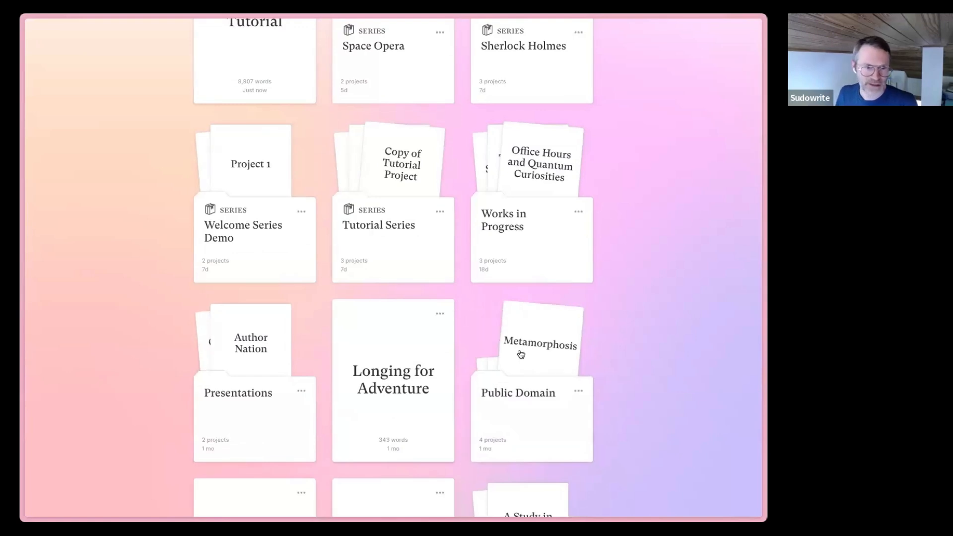
scroll(520, 354, up, 4)
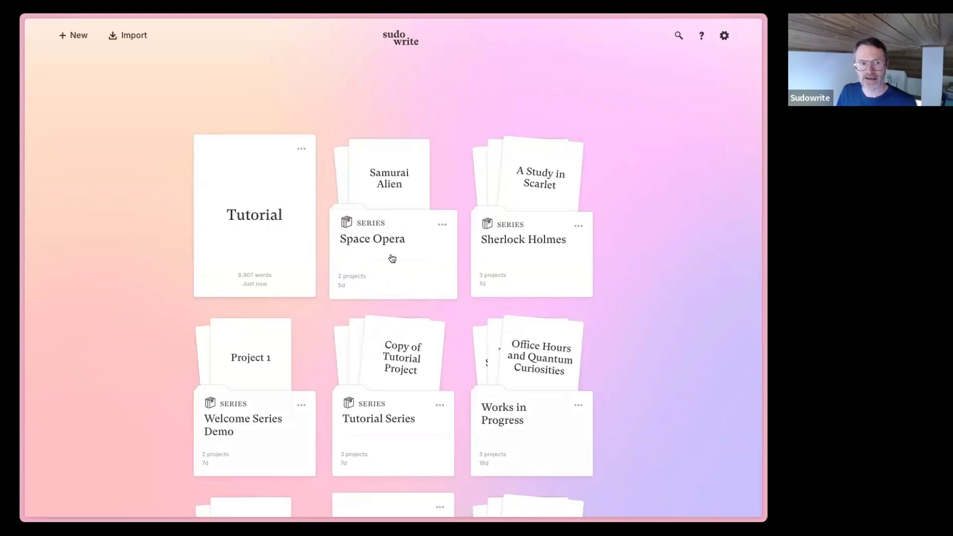
scroll(423, 262, down, 5)
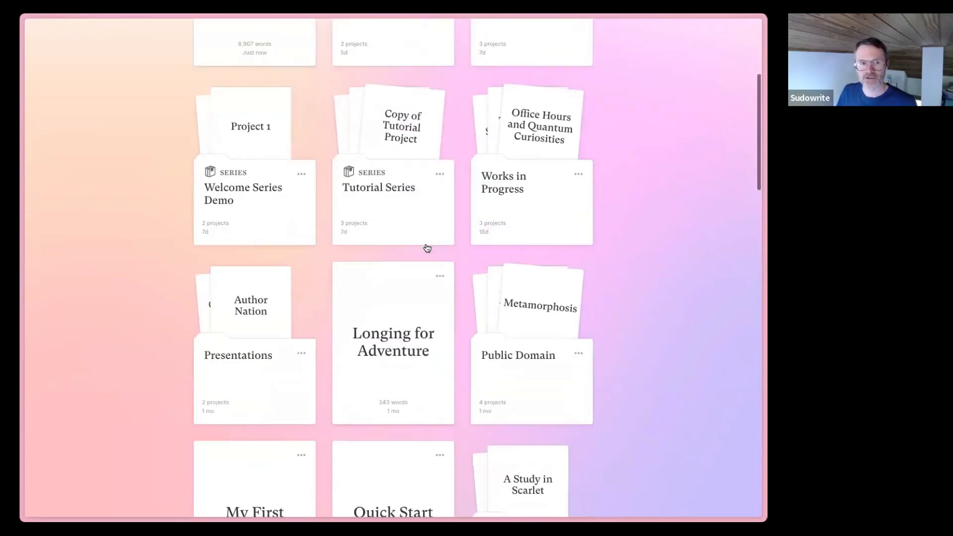
click(551, 394)
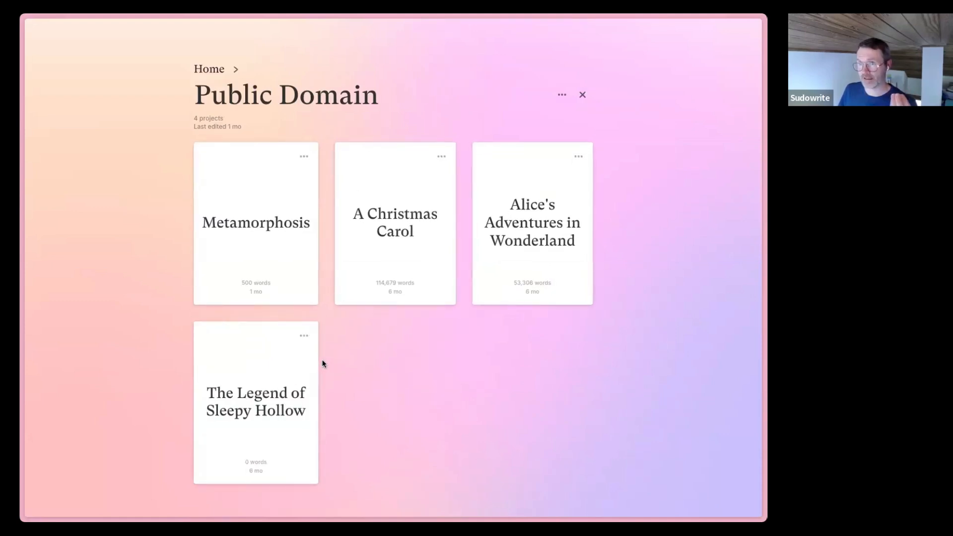
Examine the destinations offered for moving the Metamorphosis project out of the Public Domain folder
drag(283, 276, 272, 247)
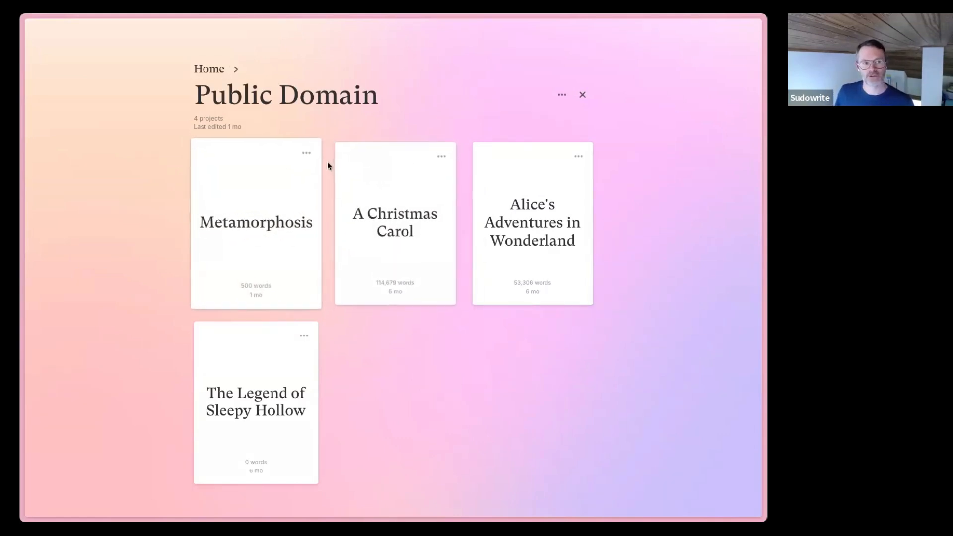
click(306, 160)
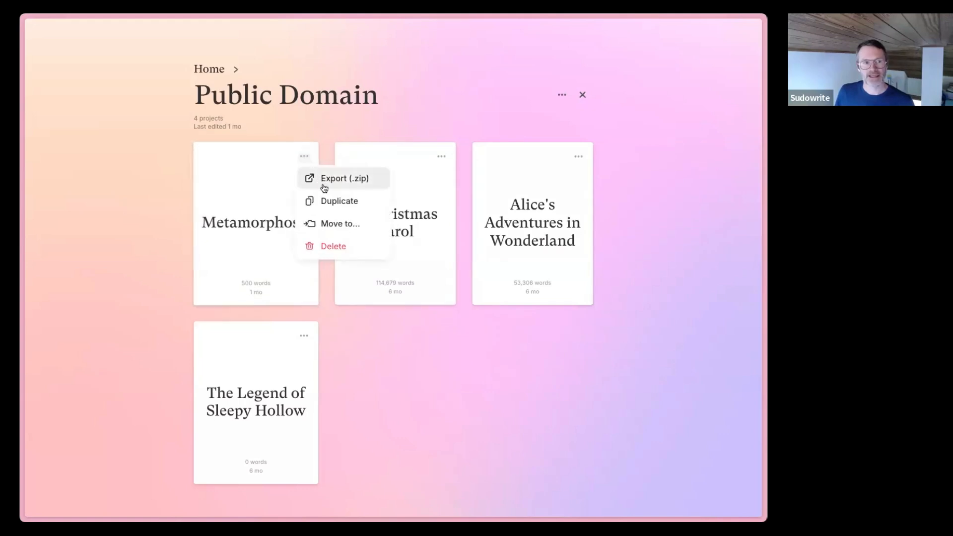
click(320, 221)
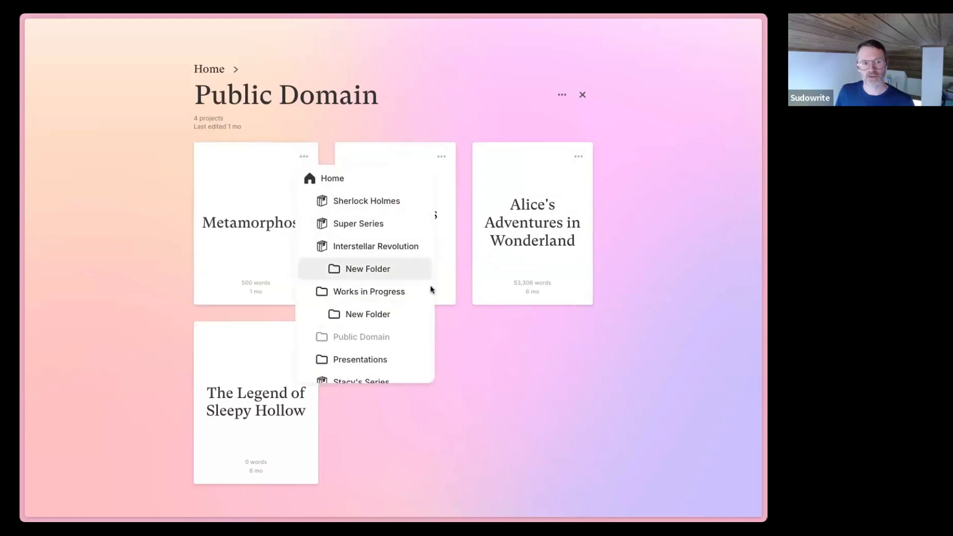
click(457, 311)
drag(286, 233, 214, 134)
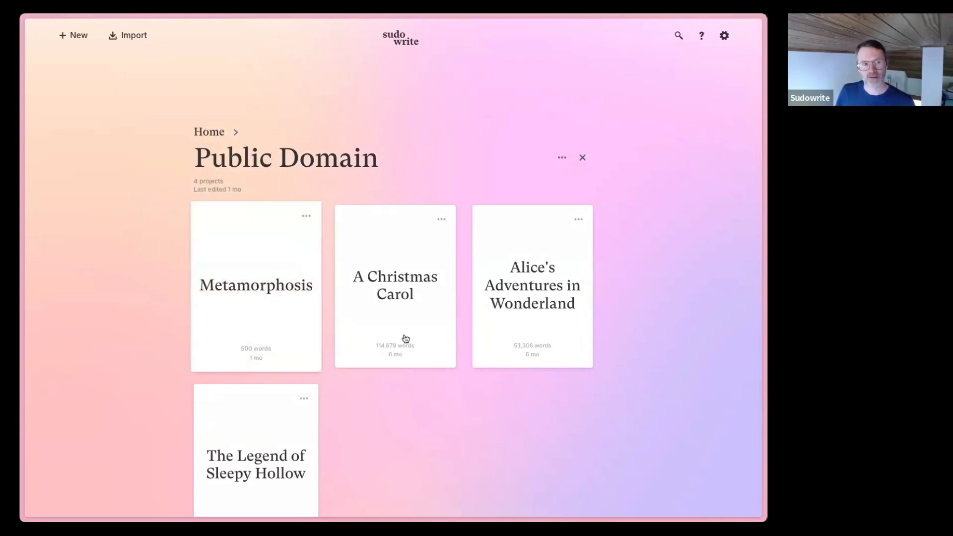
scroll(407, 348, down, 2)
right_click(415, 377)
click(387, 336)
click(560, 96)
scroll(108, 56, up, 2)
Create a new folder inside Public Domain and name it "subfolder"
click(75, 36)
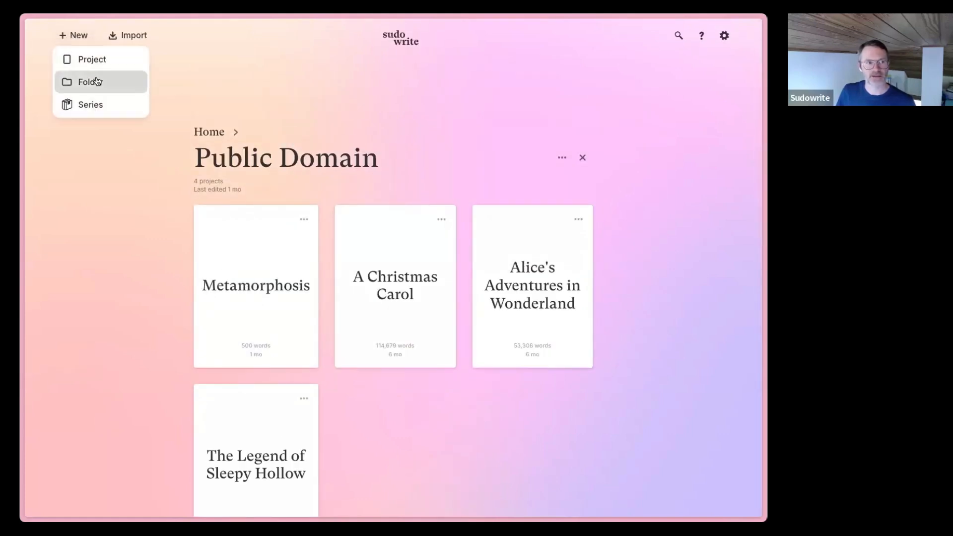
click(97, 81)
click(223, 320)
triple_click(291, 173)
text(subfolder)
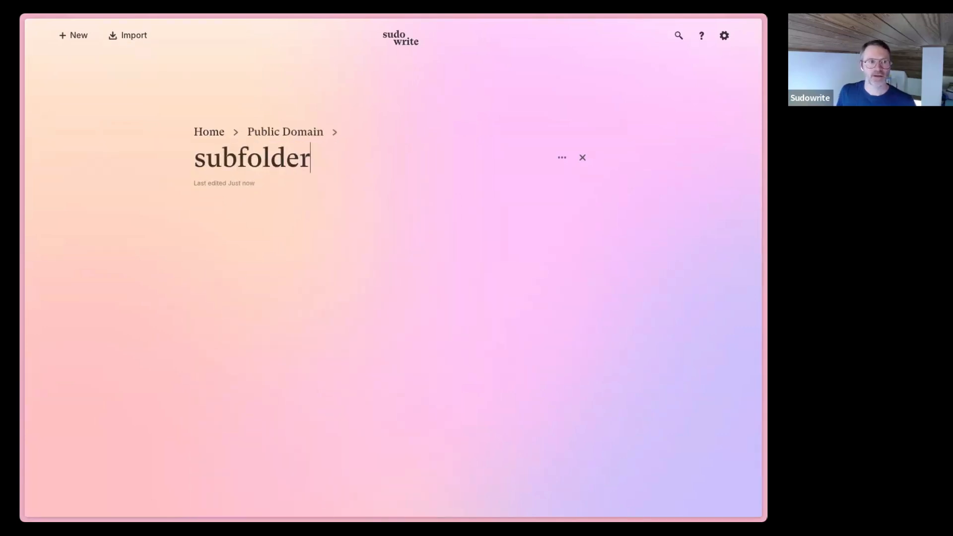
Return to the Public Domain folder and move the Metamorphosis project into "subfolder"
click(271, 132)
scroll(335, 300, down, 1)
drag(357, 265, 271, 272)
scroll(274, 336, up, 1)
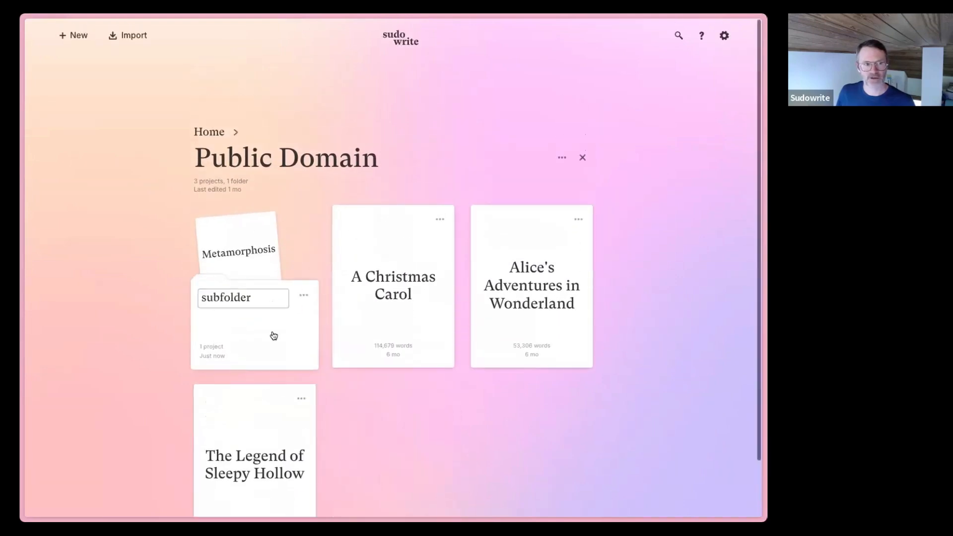
Open "subfolder" and check its breadcrumb path
click(267, 350)
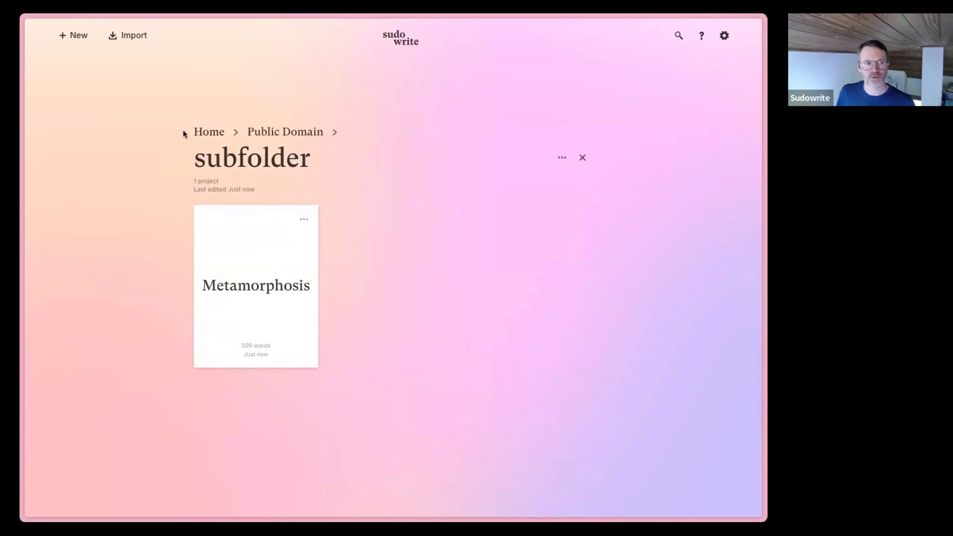
drag(188, 141, 359, 167)
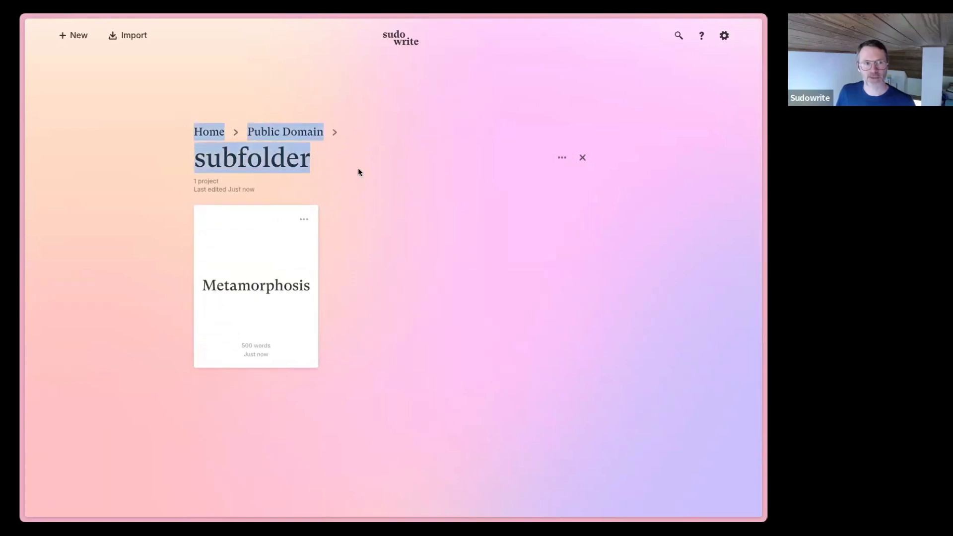
click(341, 158)
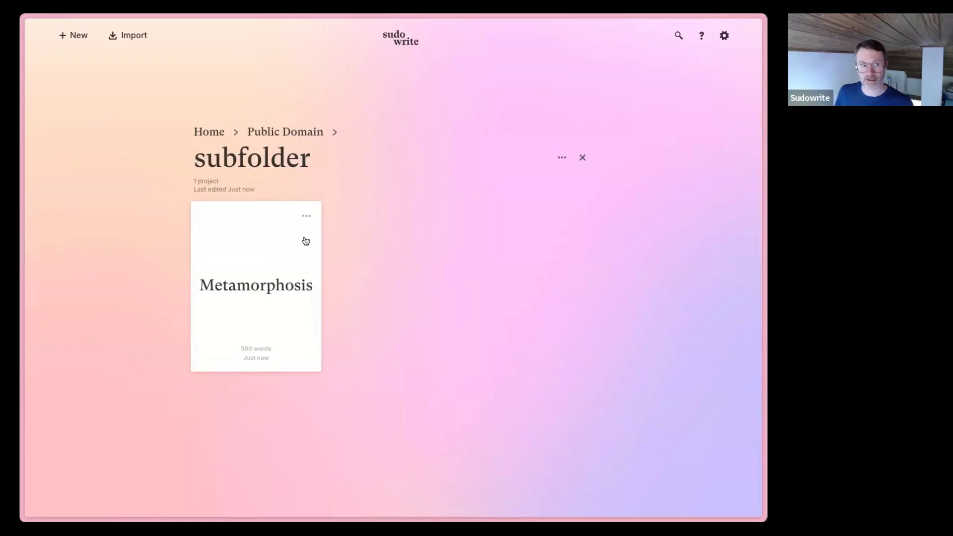
Move the Metamorphosis project from "subfolder" back to the Public Domain folder
click(305, 218)
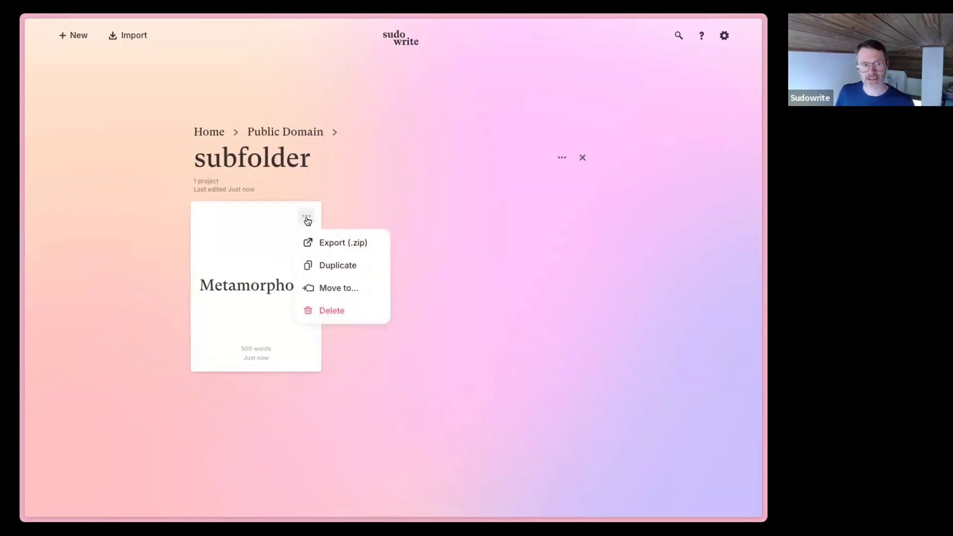
click(339, 287)
scroll(382, 367, down, 1)
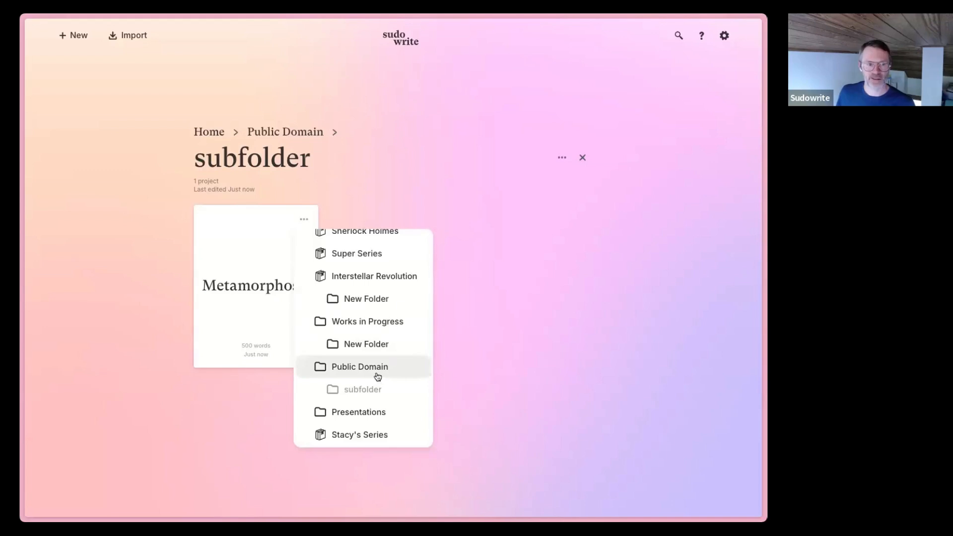
drag(240, 262, 277, 288)
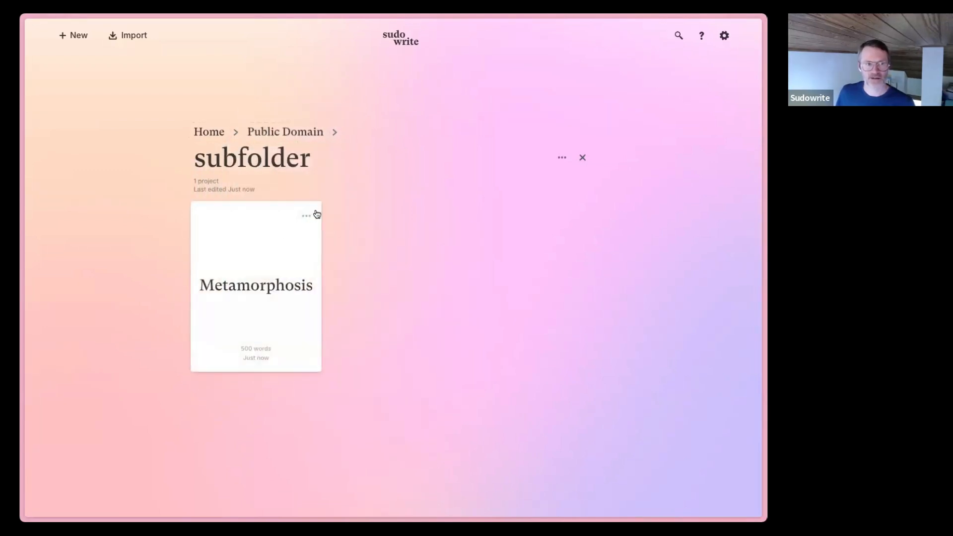
click(314, 218)
click(341, 283)
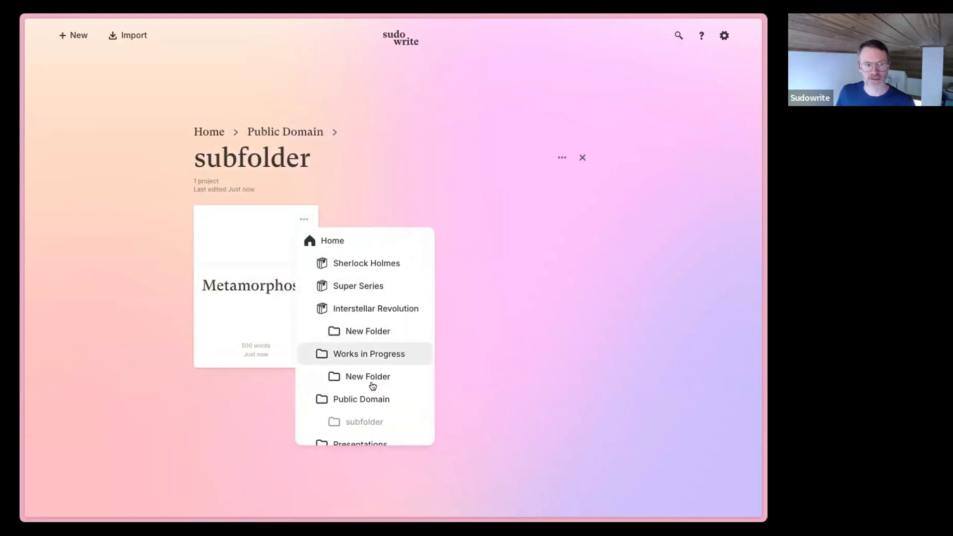
click(373, 401)
Return to the Public Domain folder and delete the empty "subfolder"
click(310, 136)
scroll(373, 345, down, 2)
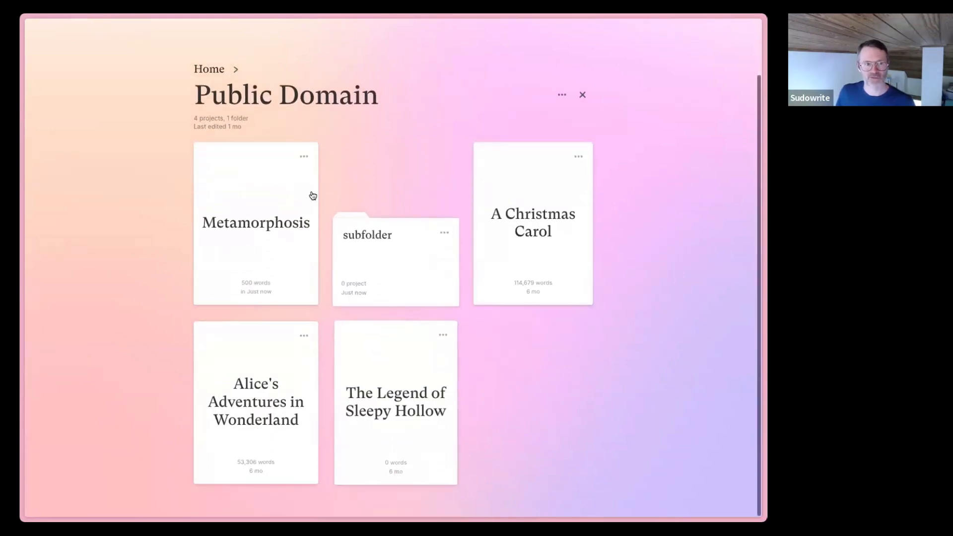
click(445, 233)
click(457, 279)
scroll(400, 289, up, 2)
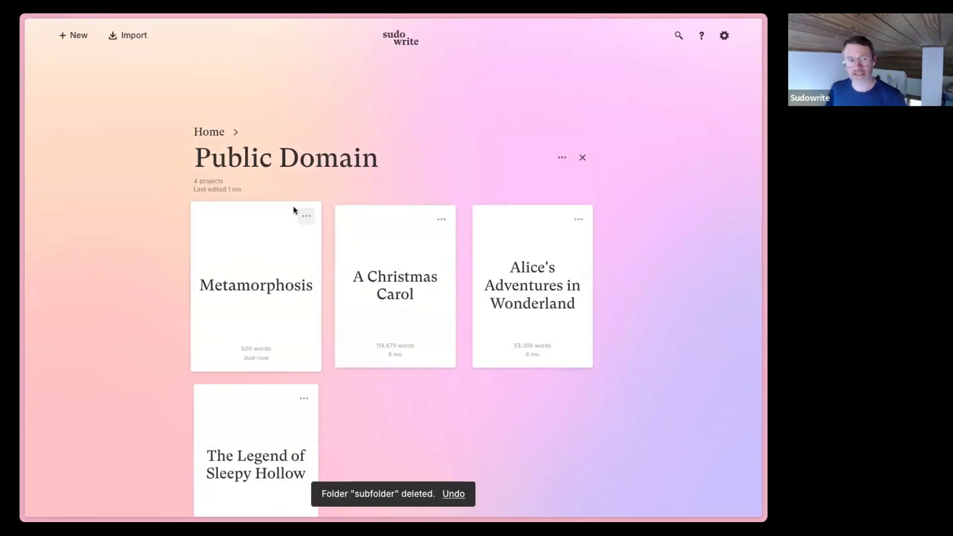
Go back to the home page and open the Sherlock Holmes series to view its series timeline
click(210, 131)
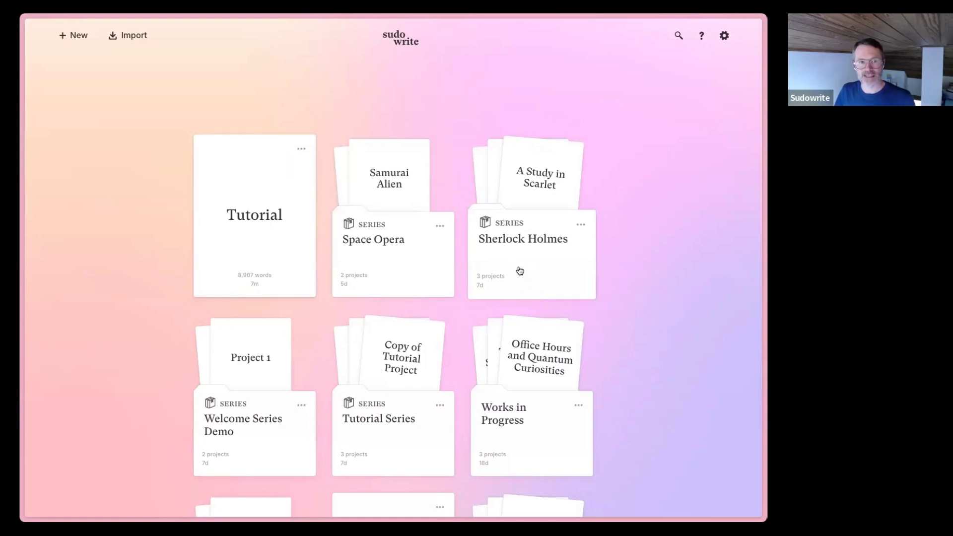
click(520, 270)
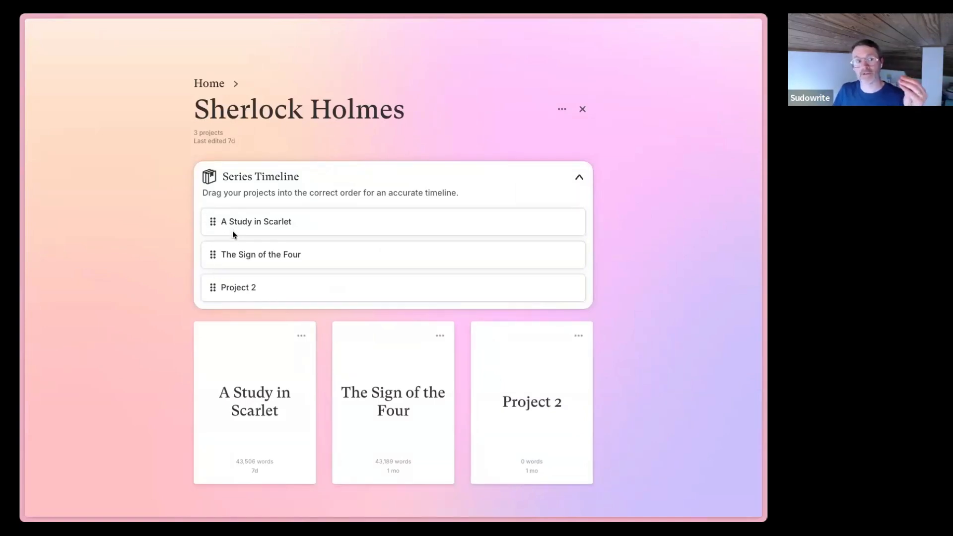
scroll(214, 294, up, 2)
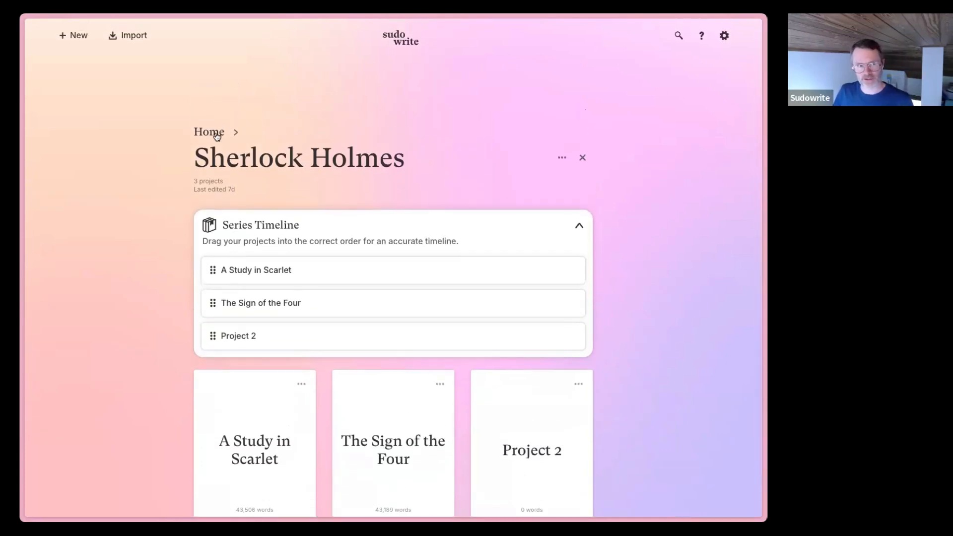
Return to the home page, open the Tutorial project and expand its Chapters folder
click(209, 132)
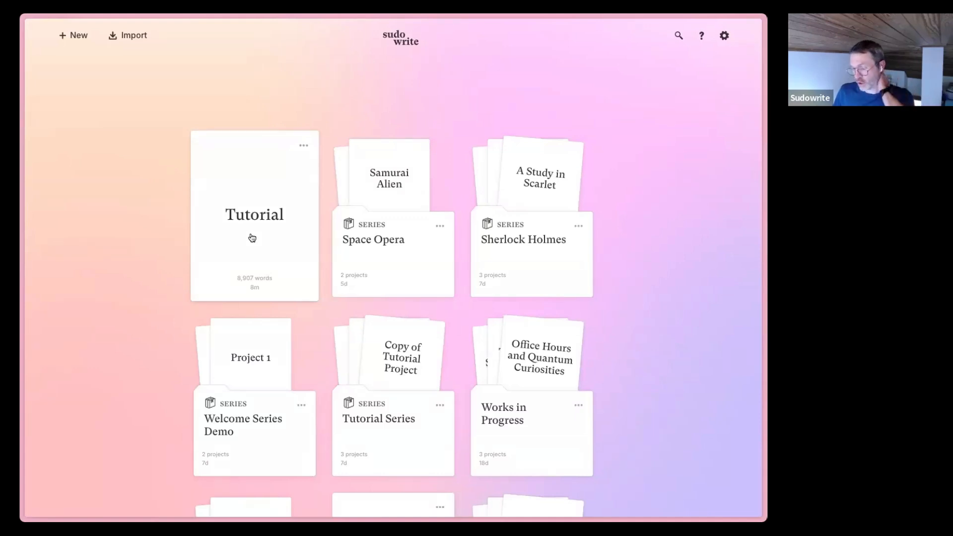
click(264, 207)
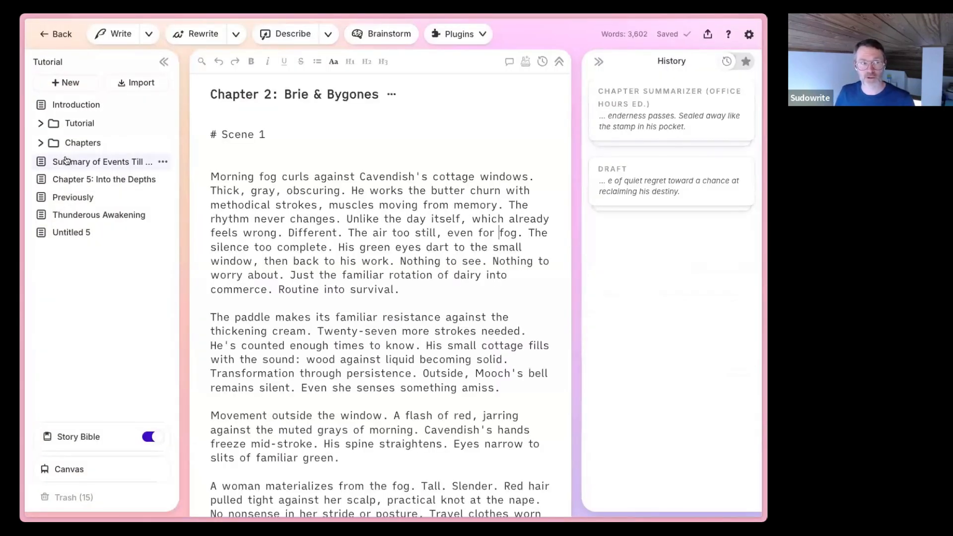
click(39, 144)
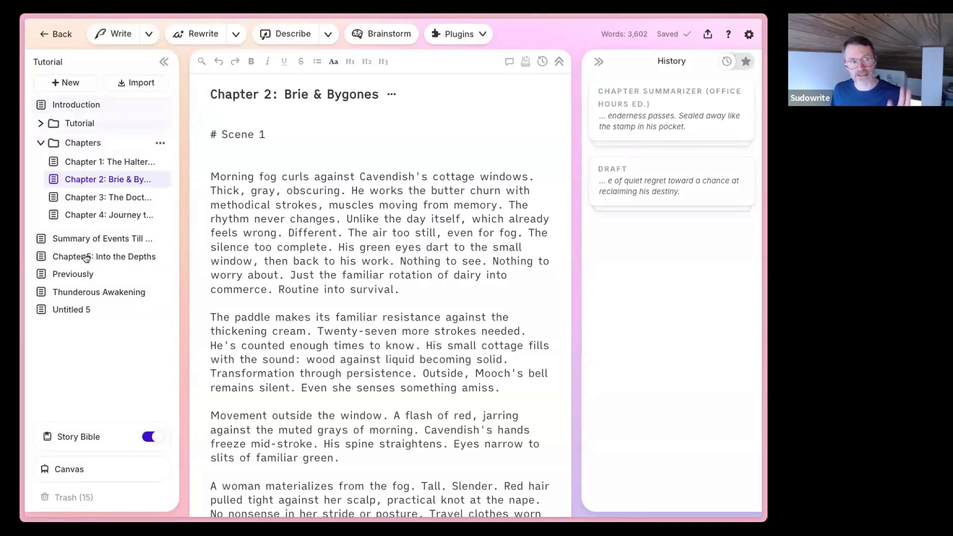
Create a new folder in the Tutorial project and name it "Junk / Testing"
click(72, 85)
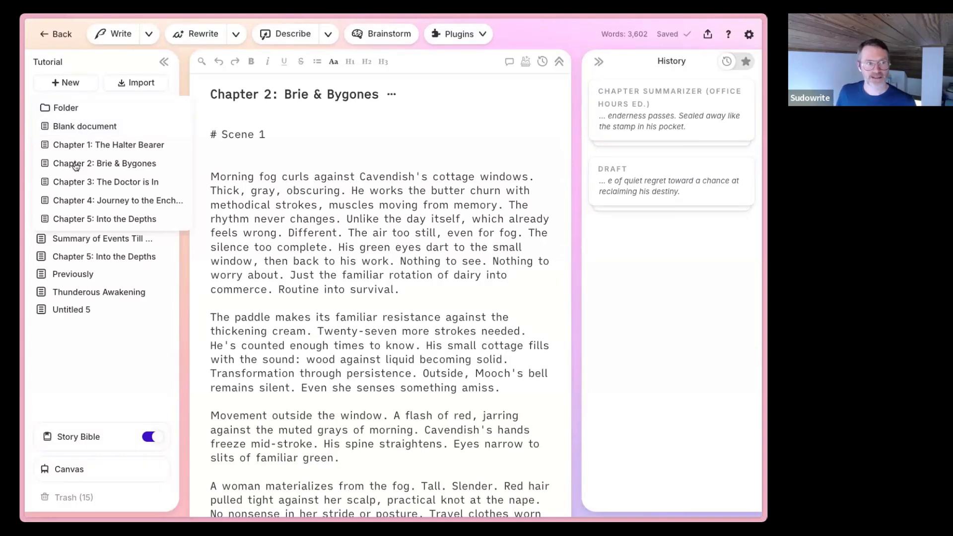
click(73, 114)
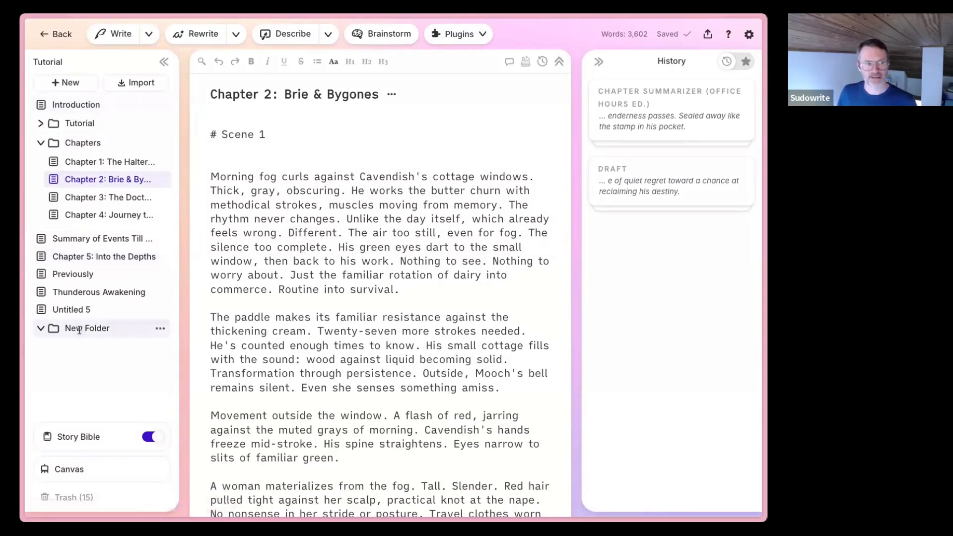
double_click(80, 329)
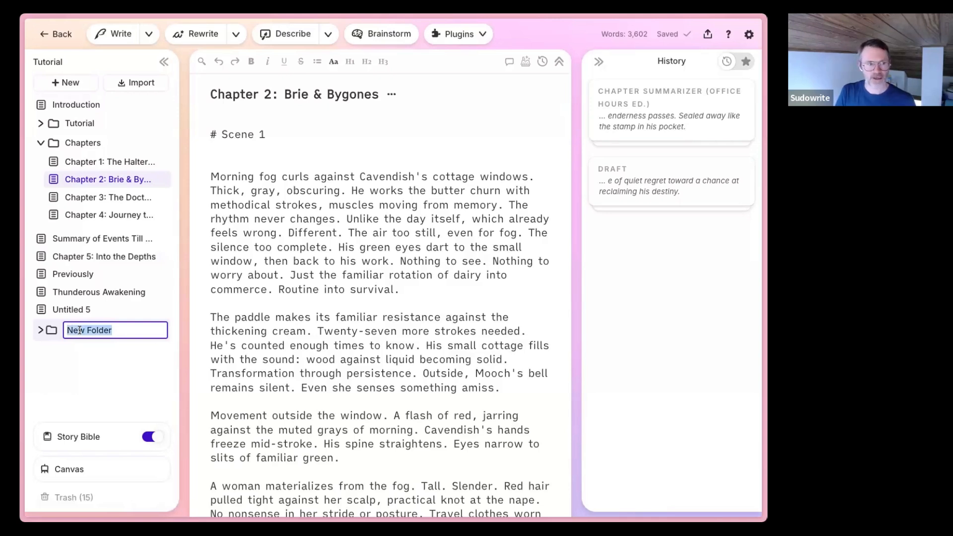
text(Junk / Testing)
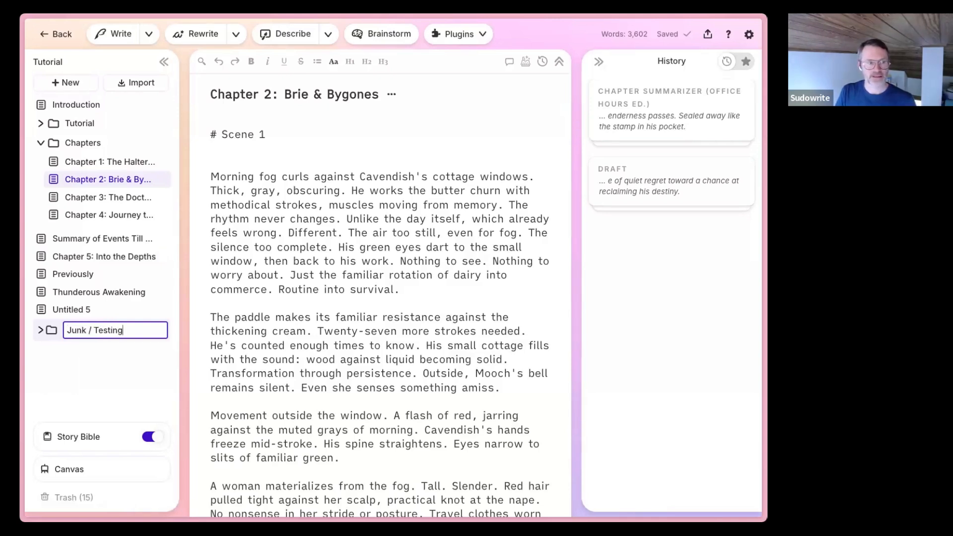
key(Return)
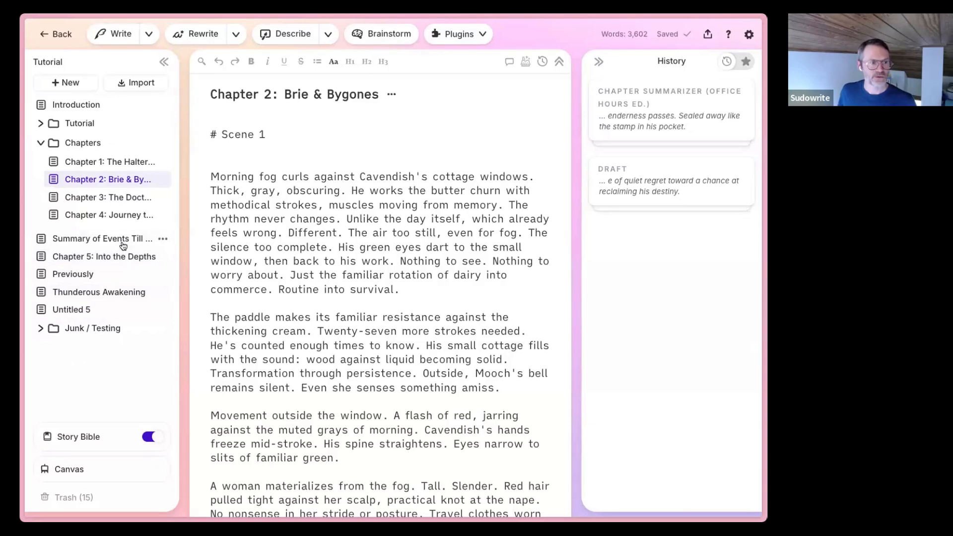
Move all the loose documents below the Chapters folder into the "Junk / Testing" folder and check its contents
drag(67, 275, 95, 328)
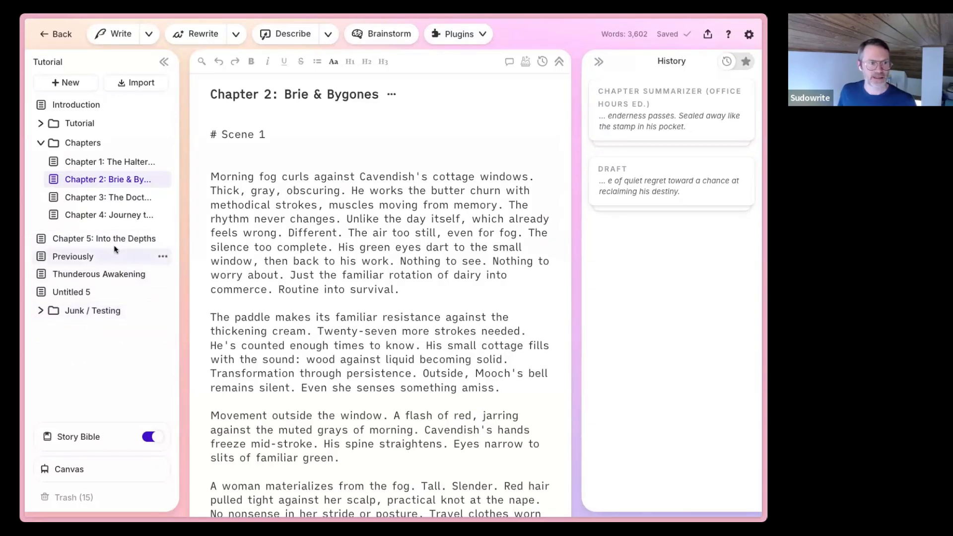
drag(91, 246, 95, 311)
drag(79, 238, 63, 258)
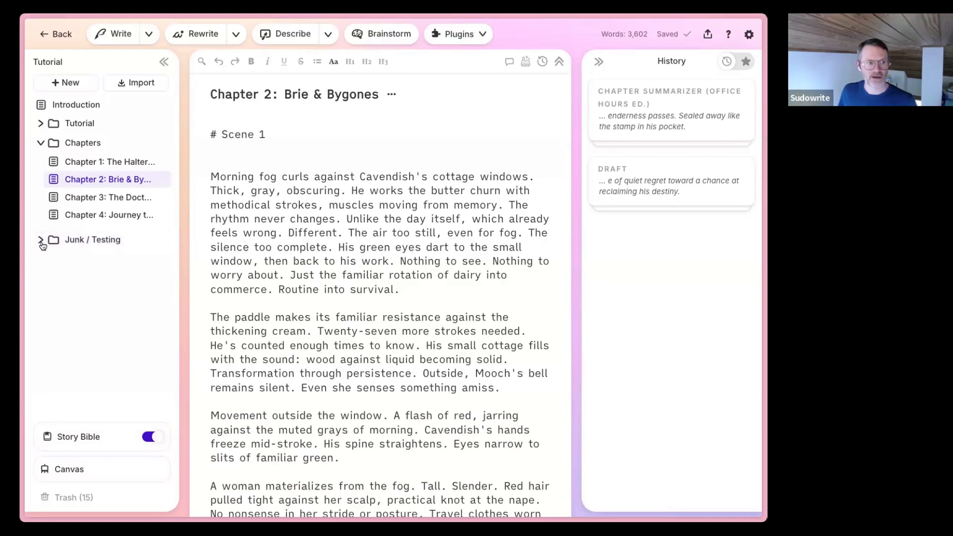
click(42, 241)
click(41, 240)
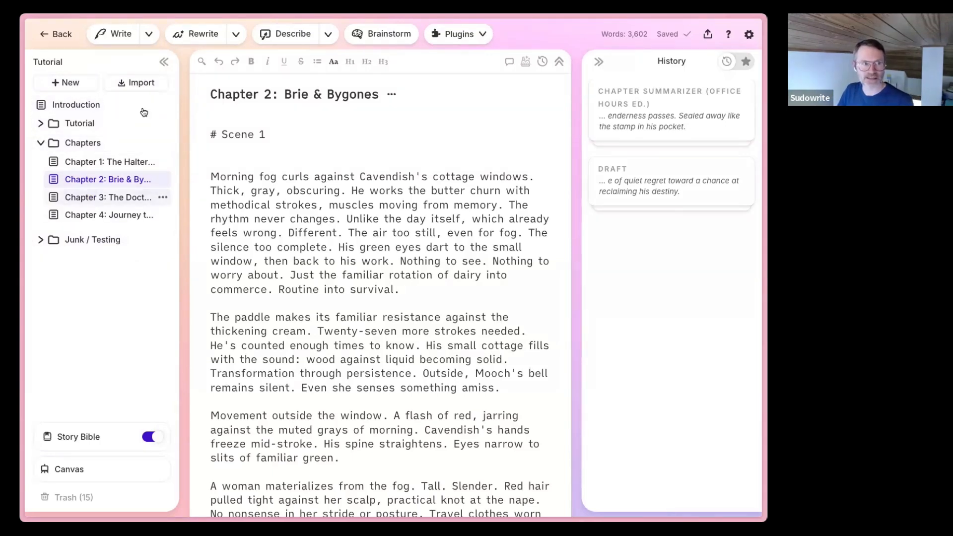
Look through the Tutorial folder's documents and check the document import option
click(43, 124)
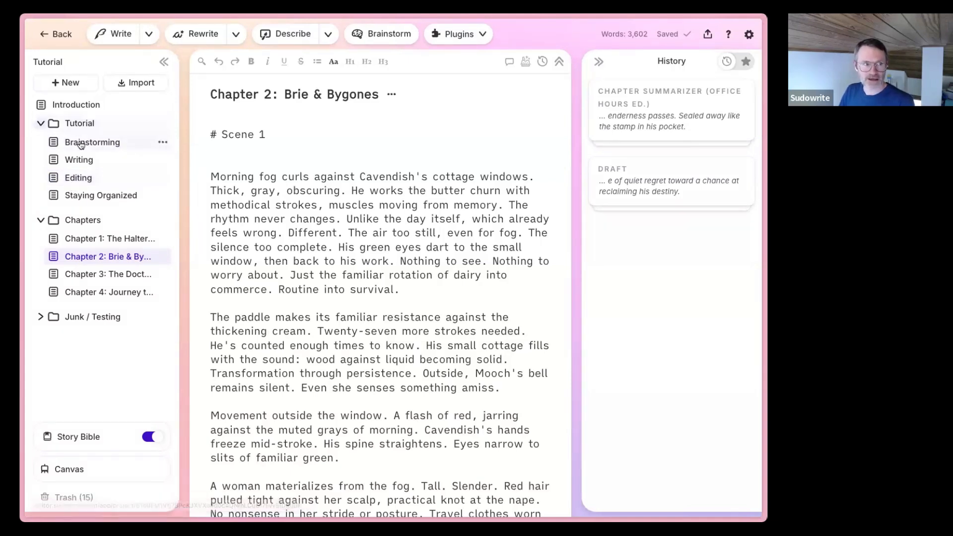
click(42, 123)
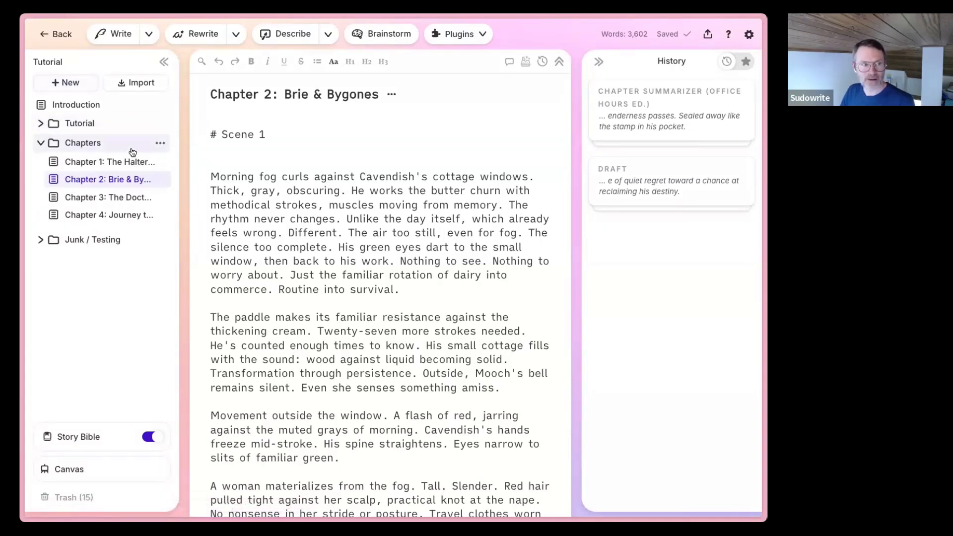
click(142, 87)
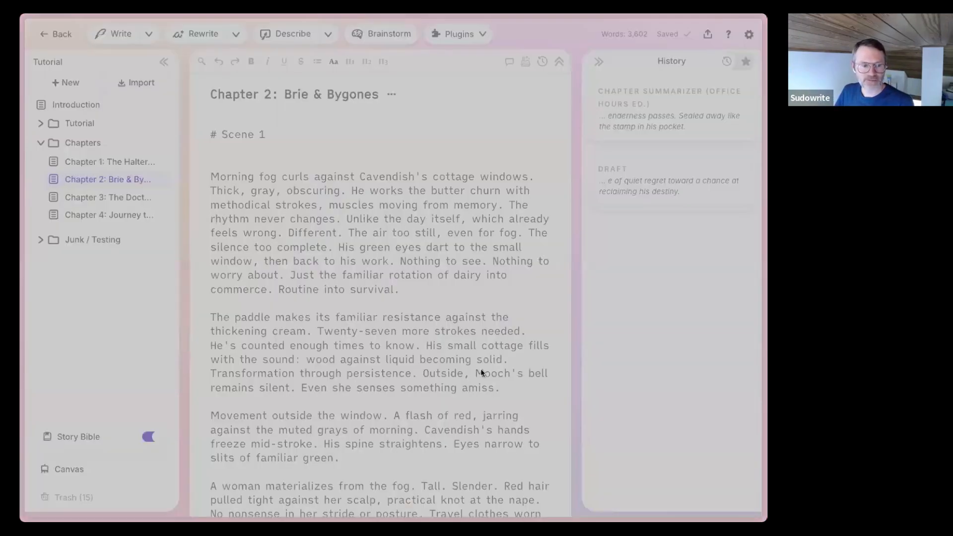
click(527, 369)
click(89, 435)
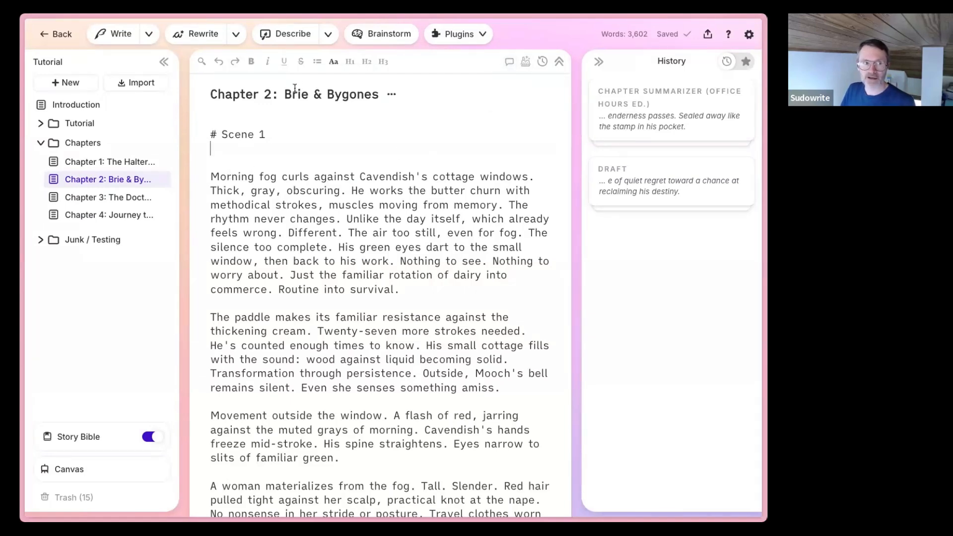
Open Chapter 1 and examine the editing options offered for its opening paragraph and the single words "protesting" and "wooden"
click(119, 162)
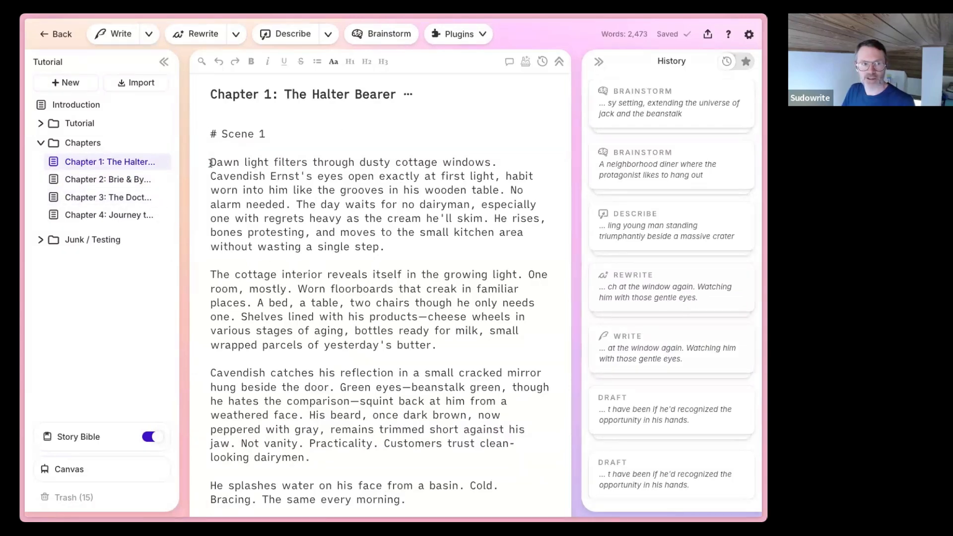
drag(212, 163, 389, 255)
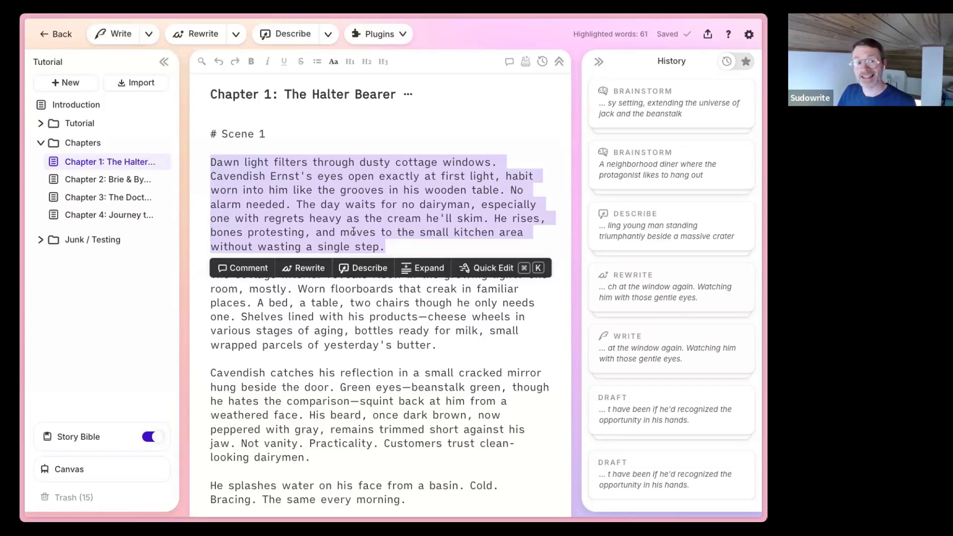
double_click(275, 234)
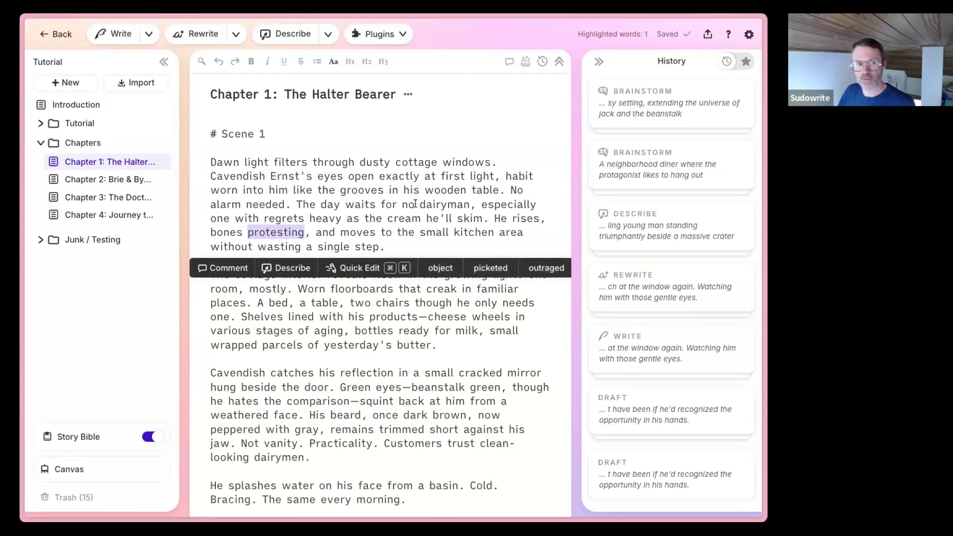
double_click(445, 190)
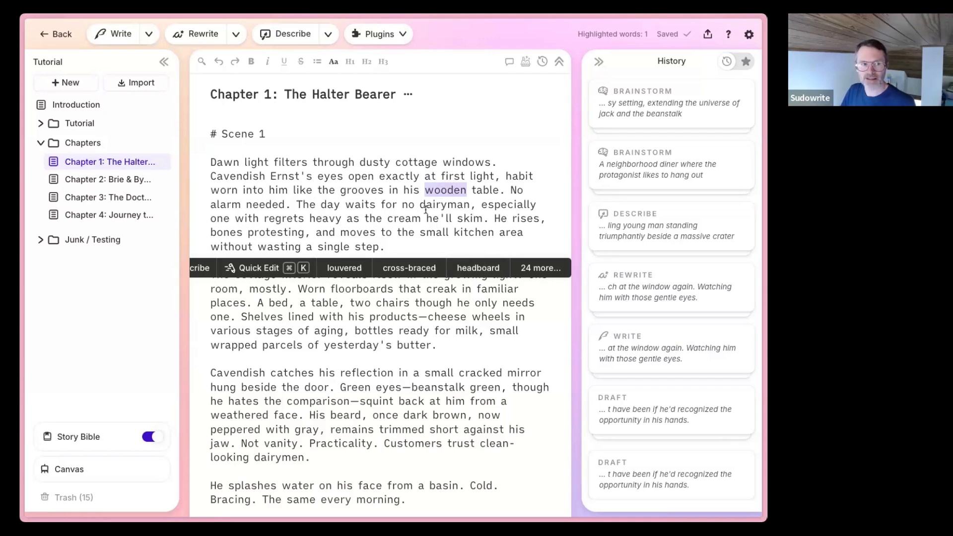
Add the comment "great start!" to the whole opening paragraph of Scene 1
click(427, 248)
drag(247, 162, 198, 163)
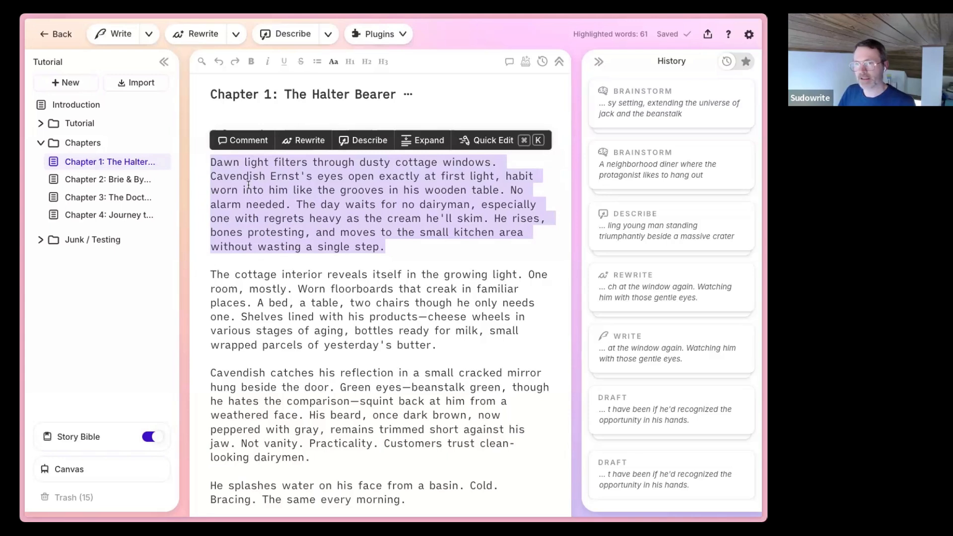
click(232, 141)
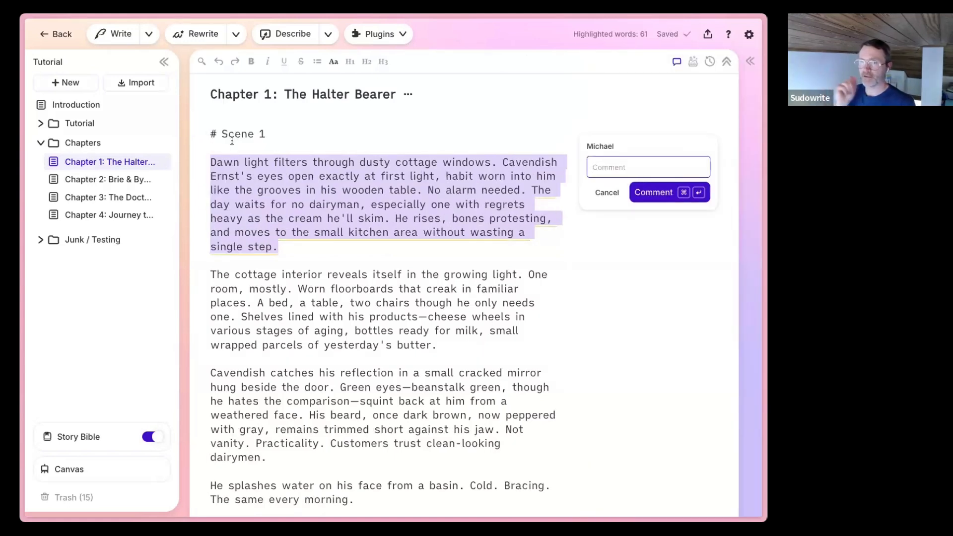
text(great start!)
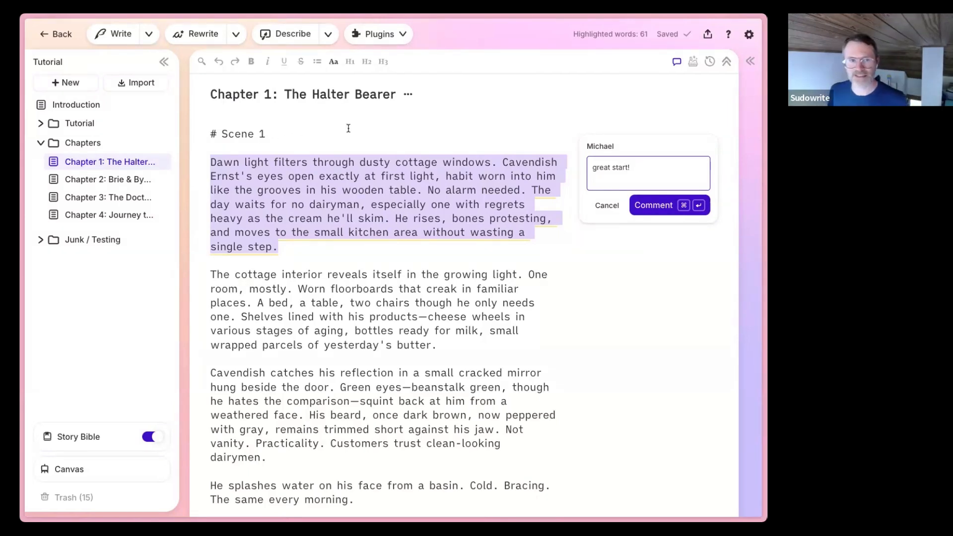
click(681, 205)
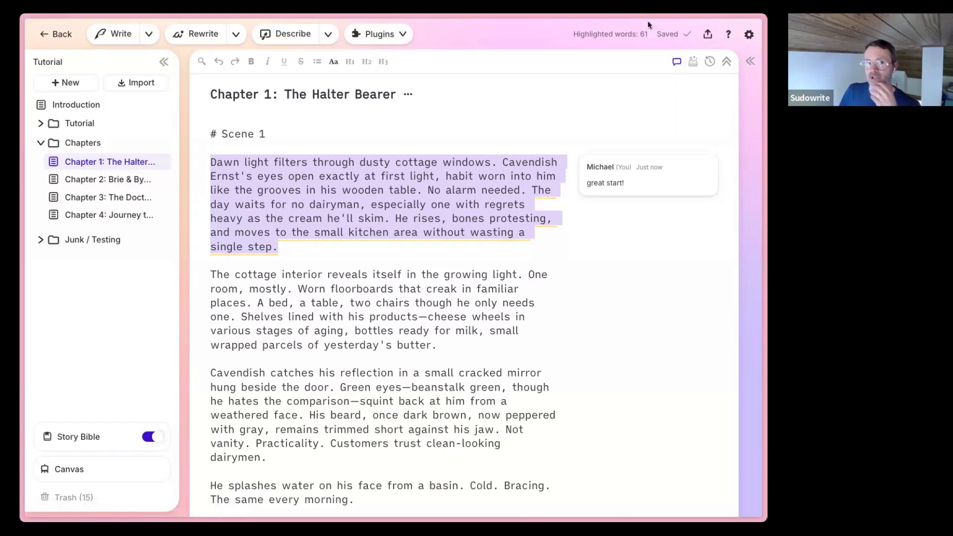
Check the sharing options for Chapter 1 and toggle the document's comments, leaving them hidden
click(708, 35)
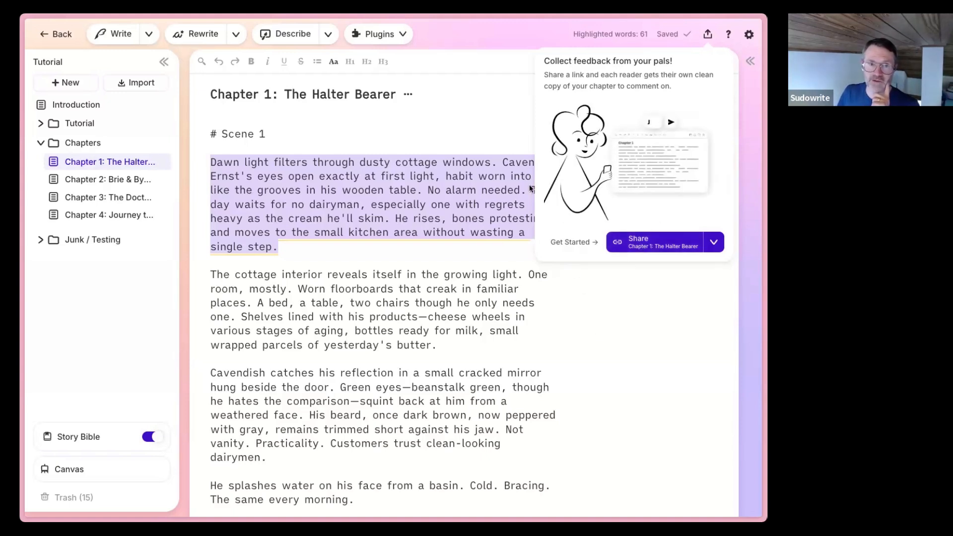
click(707, 34)
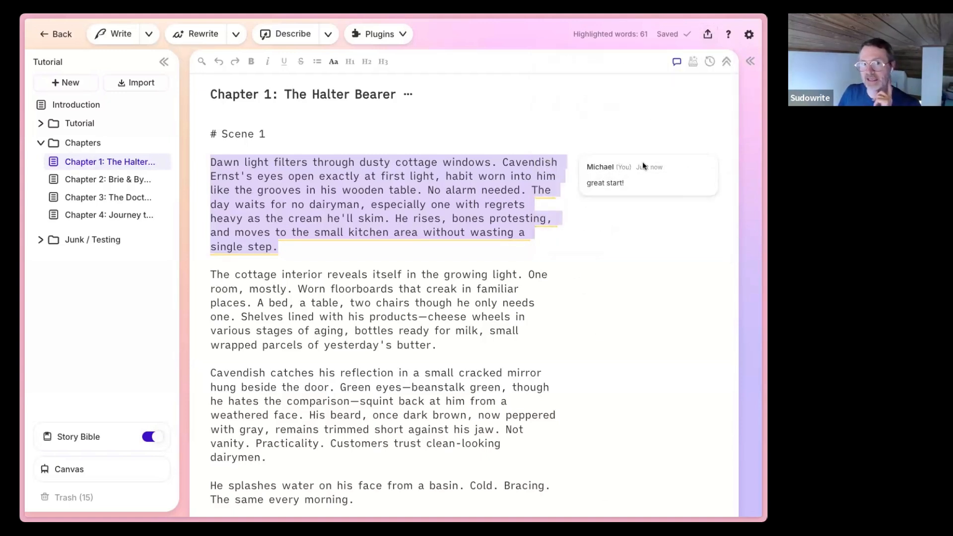
click(676, 62)
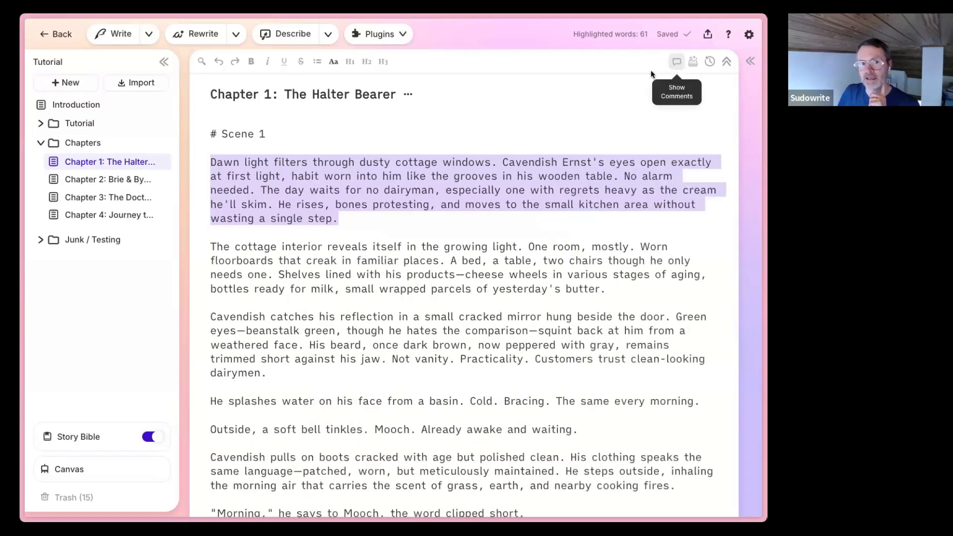
click(676, 64)
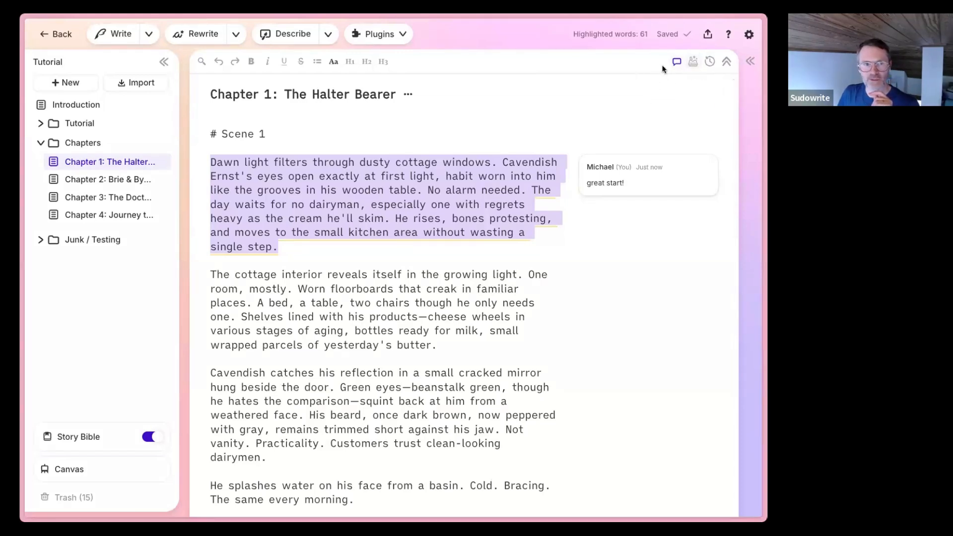
click(676, 61)
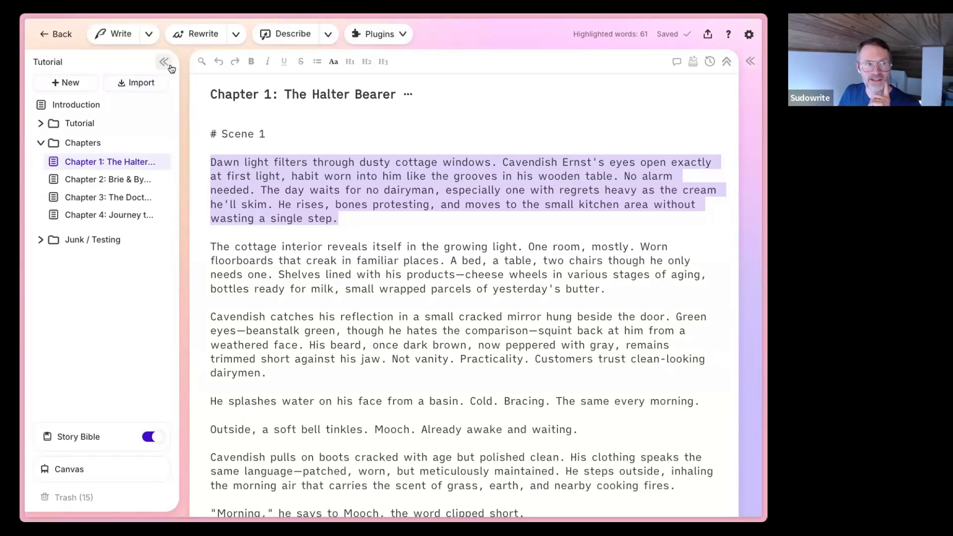
Hide the project sidebar, History and toolbars for distraction-free writing, and narrow the page from both sides
click(745, 62)
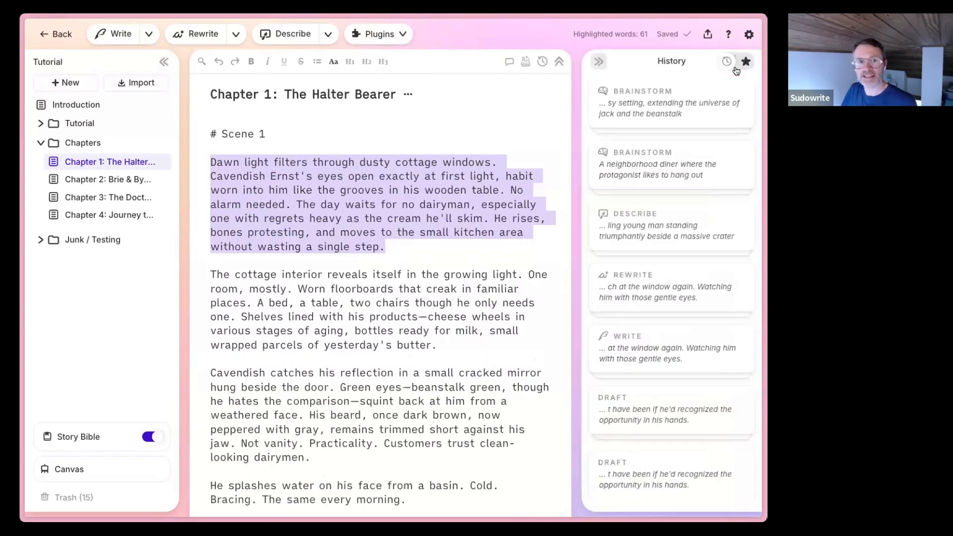
click(164, 63)
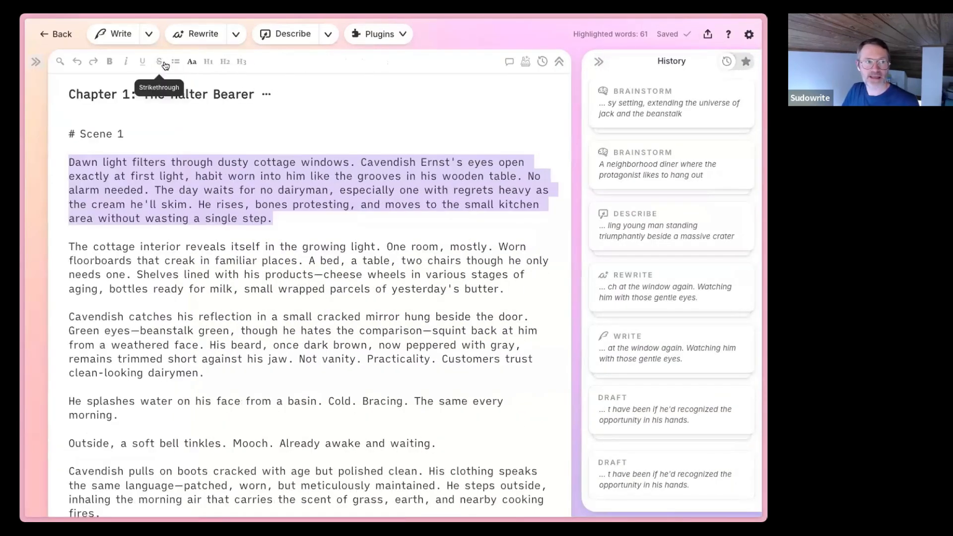
click(599, 61)
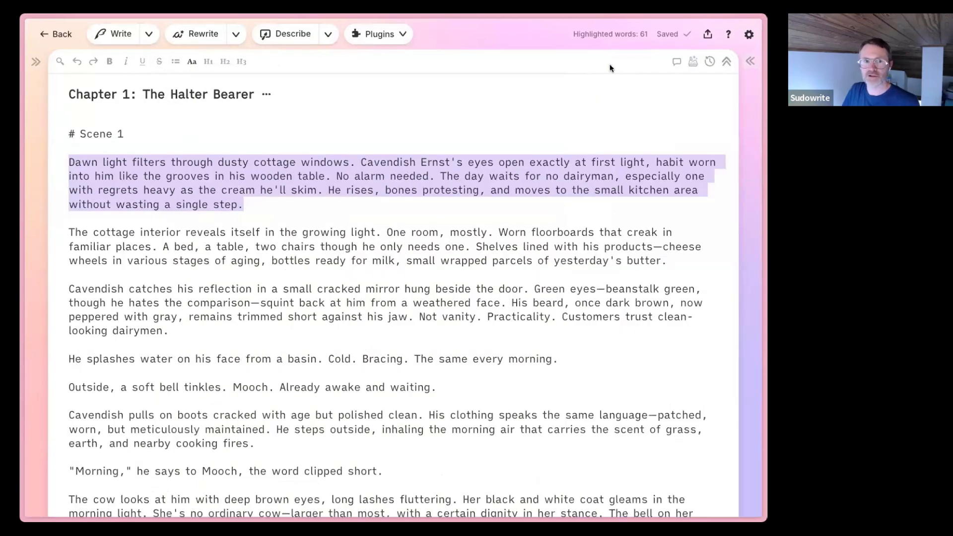
click(726, 62)
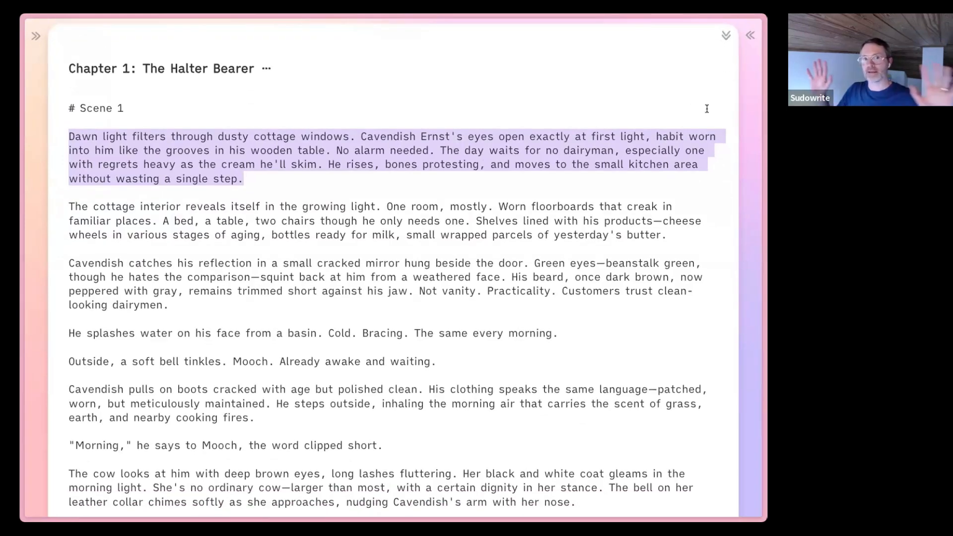
drag(739, 126, 639, 127)
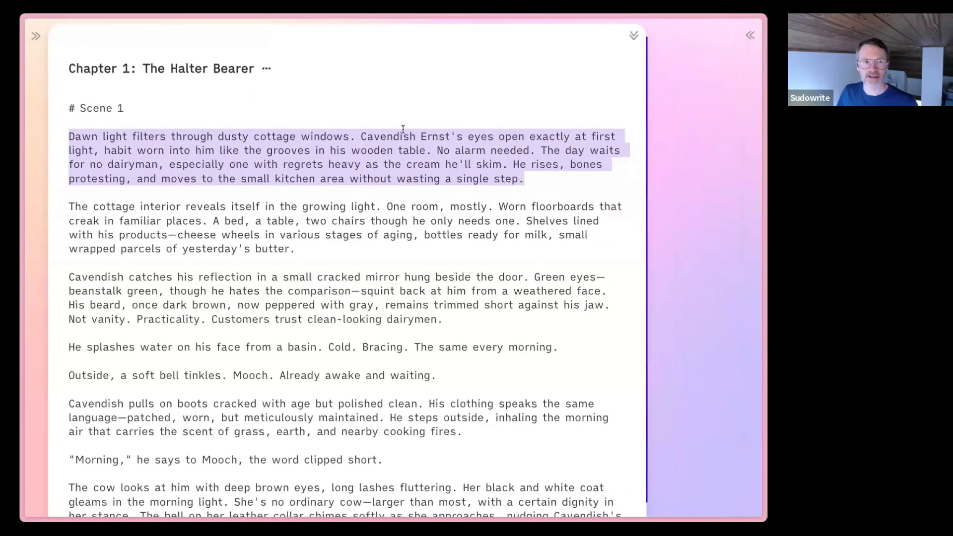
drag(46, 103, 182, 104)
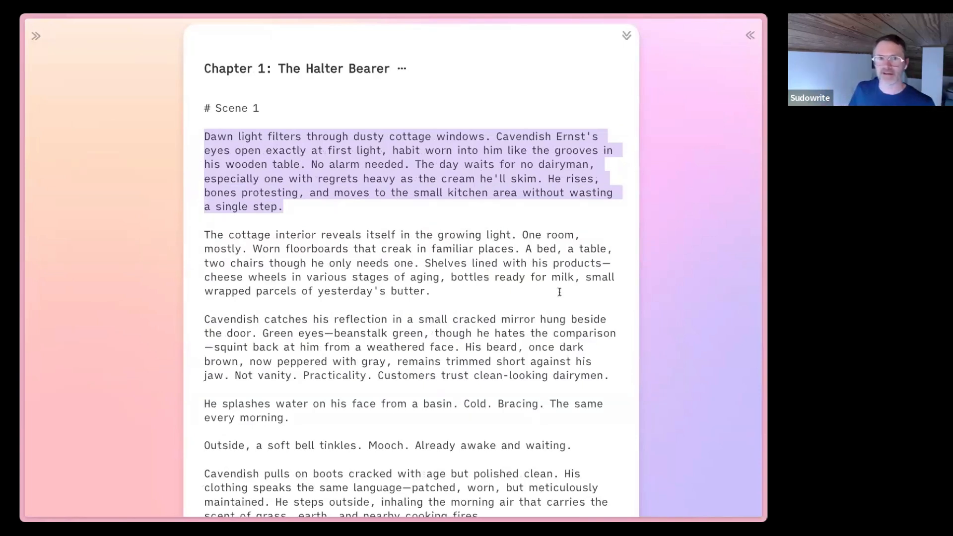
Bring back History and the project sidebar, and expand the Brainstorm entry about settings extending the Jack and the Beanstalk universe
click(751, 37)
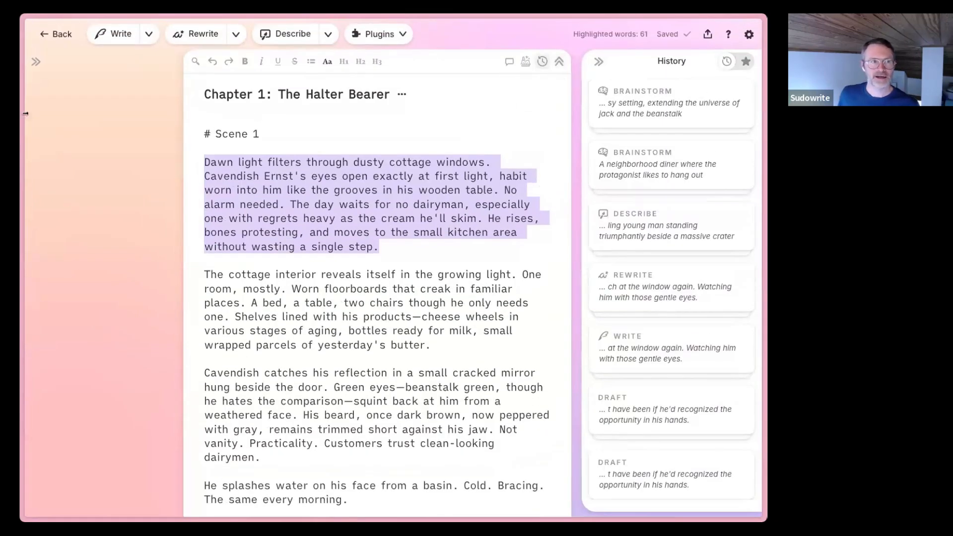
click(35, 61)
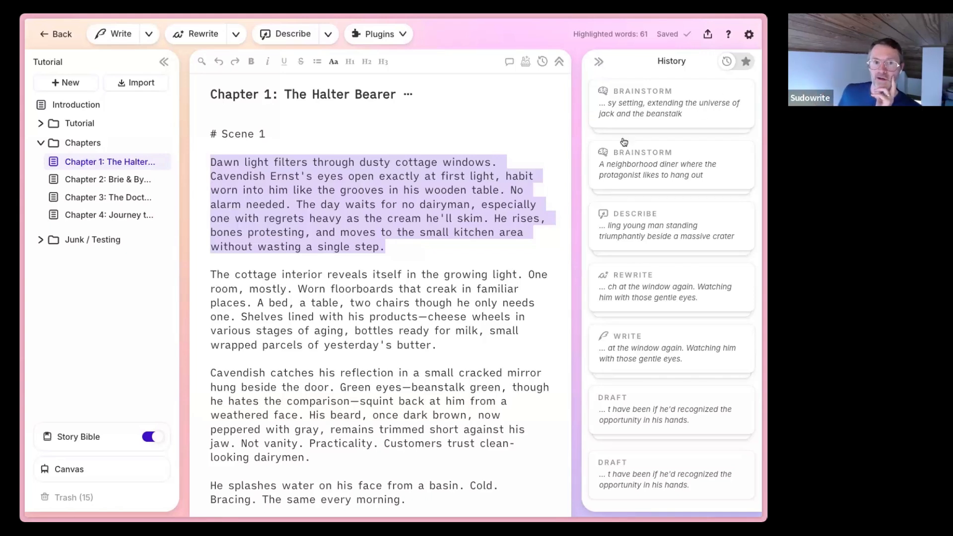
click(661, 101)
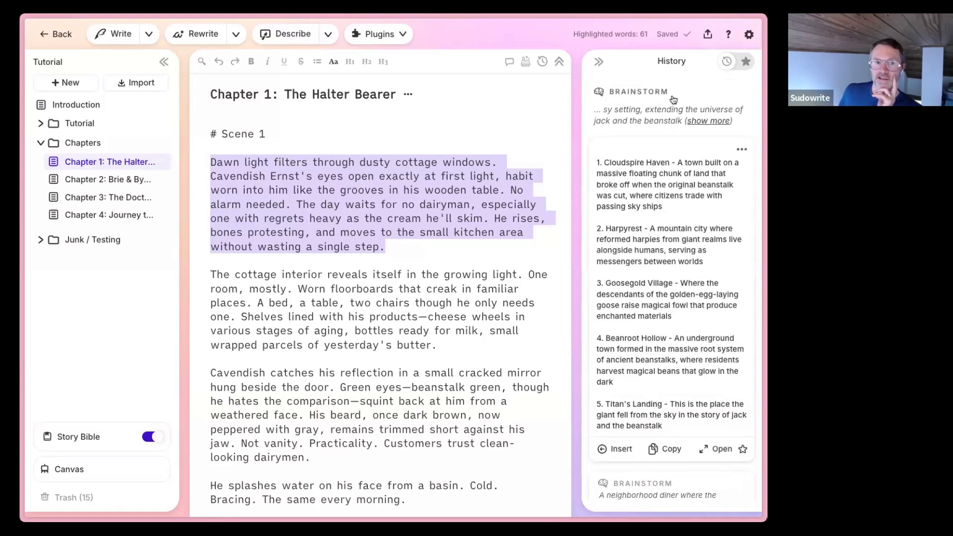
click(674, 100)
click(651, 102)
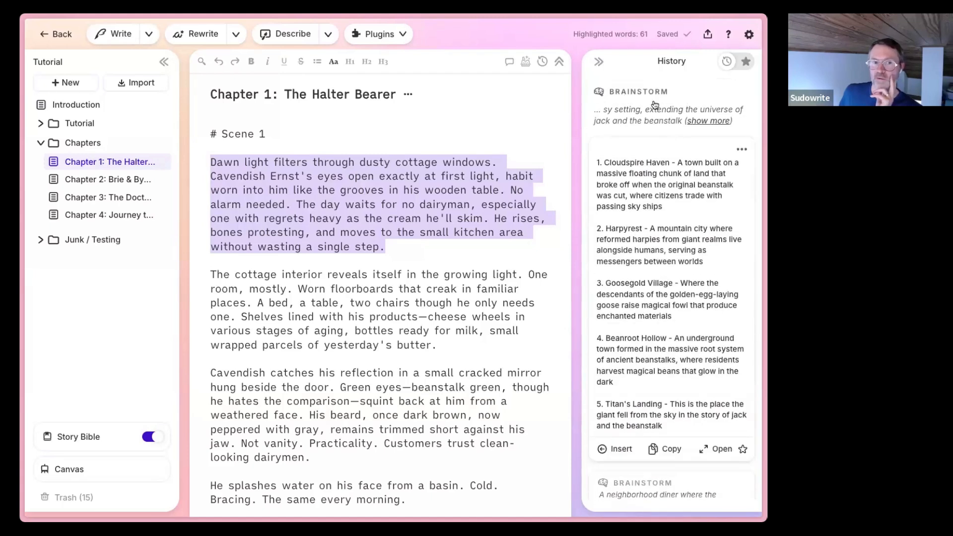
Collapse the Brainstorm entry and generate a continuation with Write from a new line at the end of Chapter 1
click(653, 94)
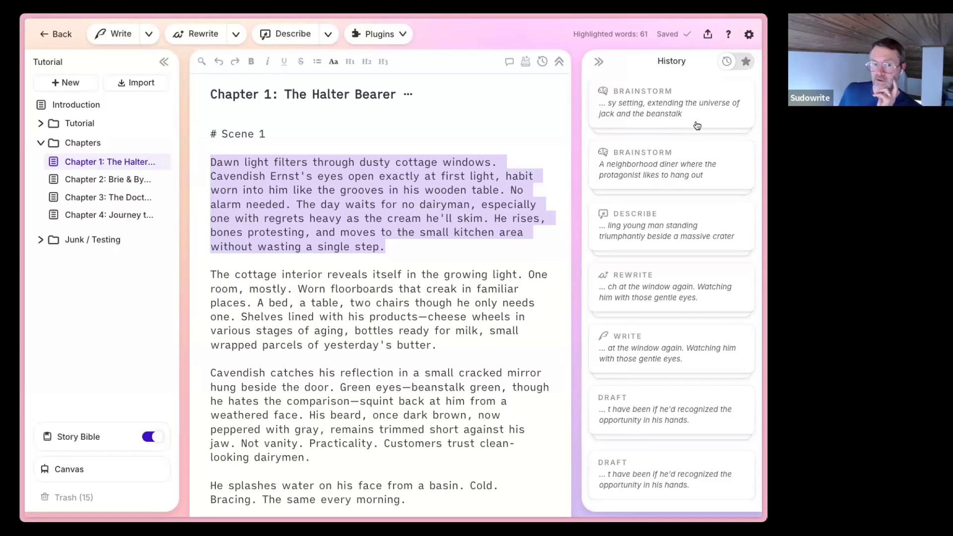
scroll(543, 314, down, 10)
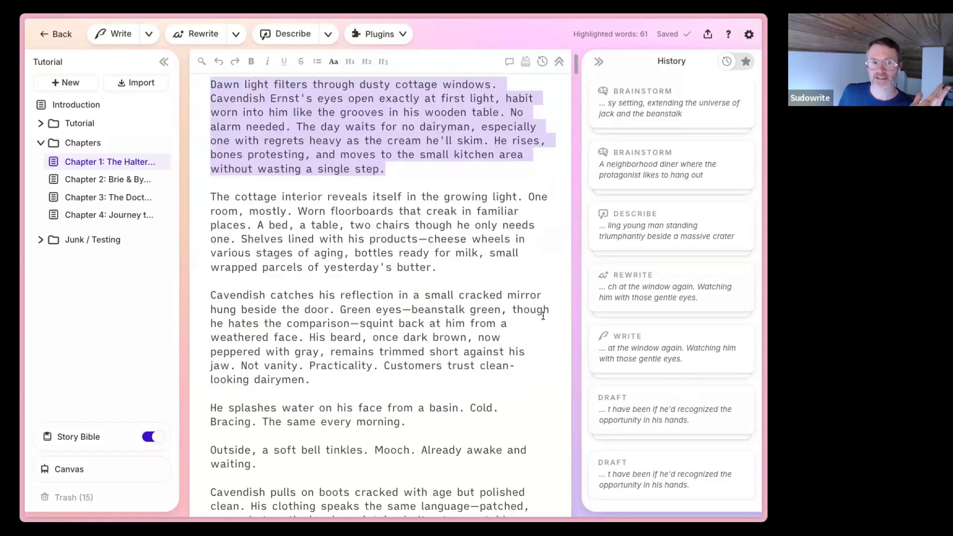
drag(576, 86, 566, 339)
scroll(561, 324, down, 15)
scroll(561, 323, up, 10)
scroll(560, 330, down, 10)
click(482, 293)
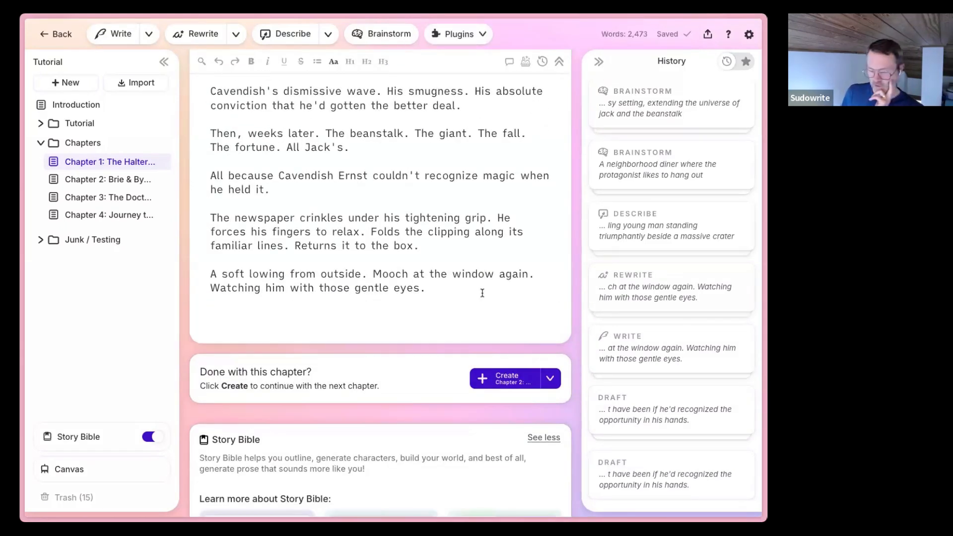
key(Return)
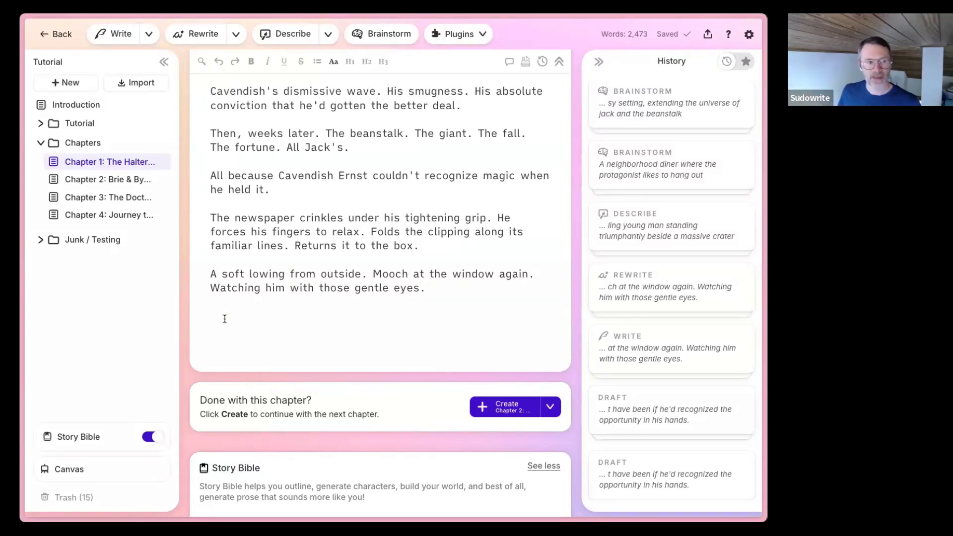
click(119, 38)
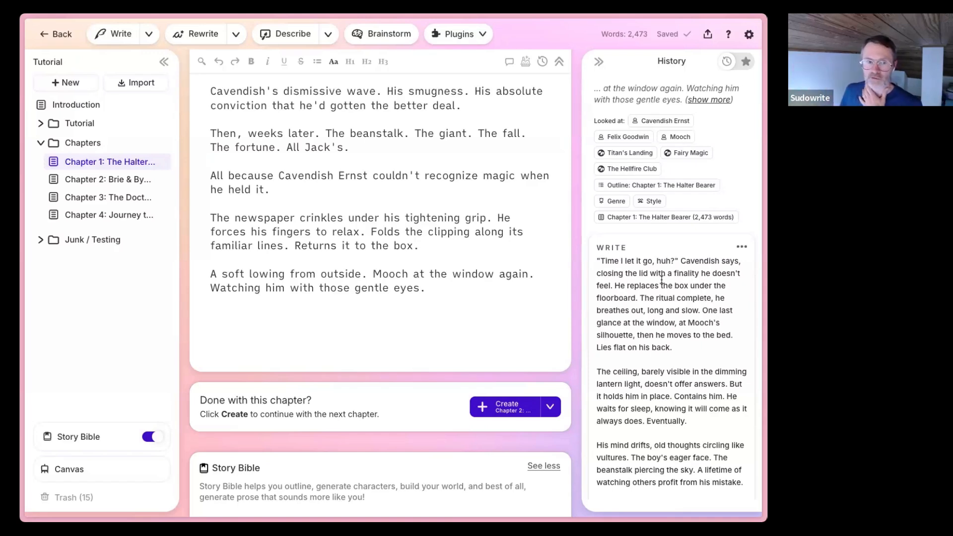
Read through the generated Write continuation and insert the whole passage at the end of Chapter 1
scroll(656, 269, down, 3)
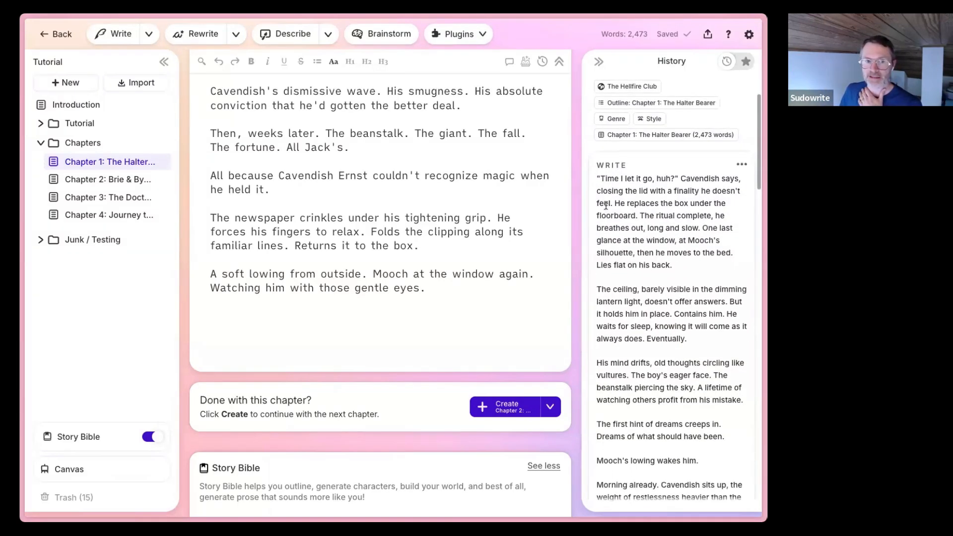
scroll(628, 201, down, 4)
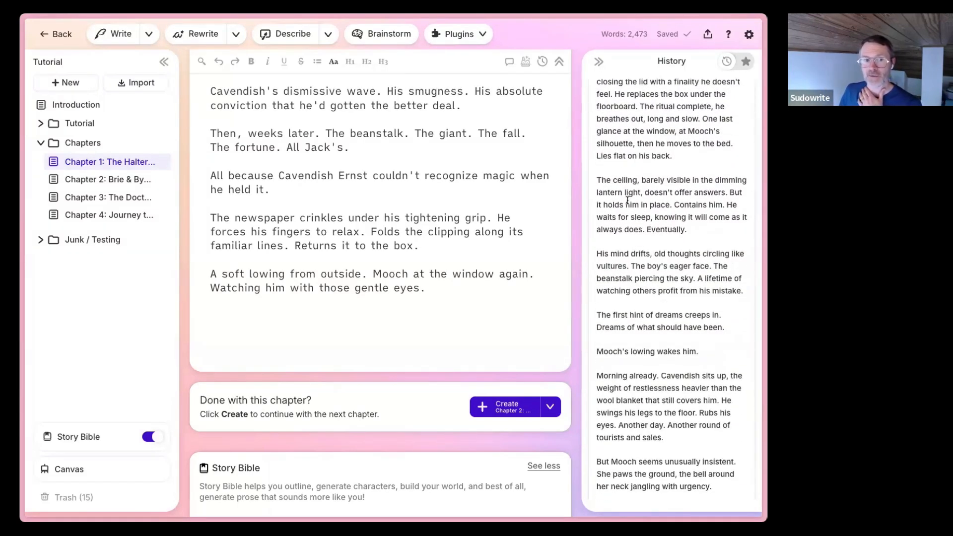
scroll(650, 155, up, 2)
scroll(651, 238, down, 10)
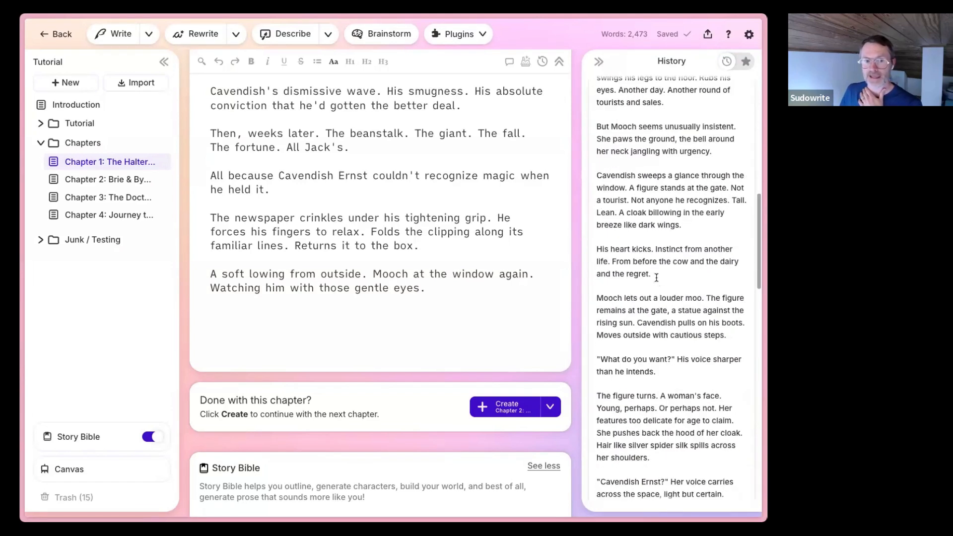
scroll(650, 332, down, 12)
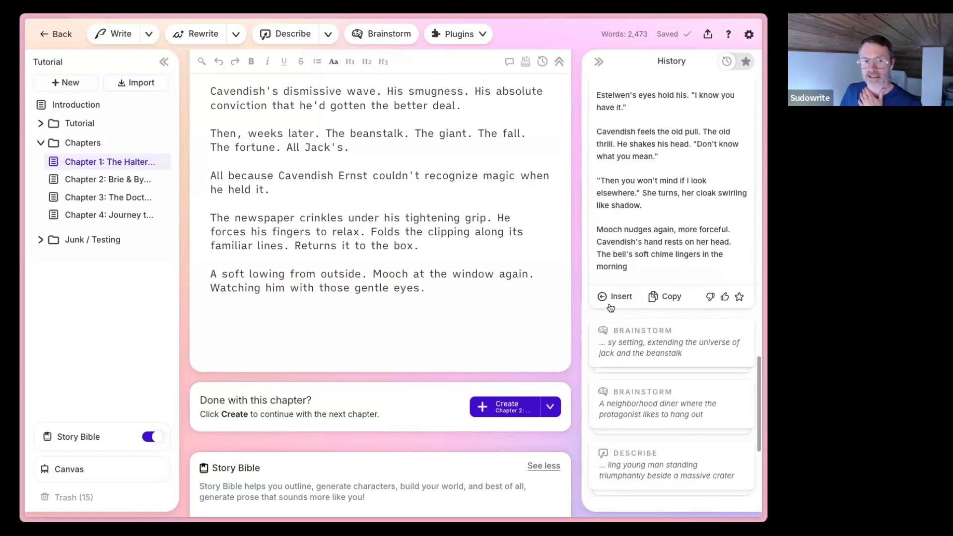
click(610, 297)
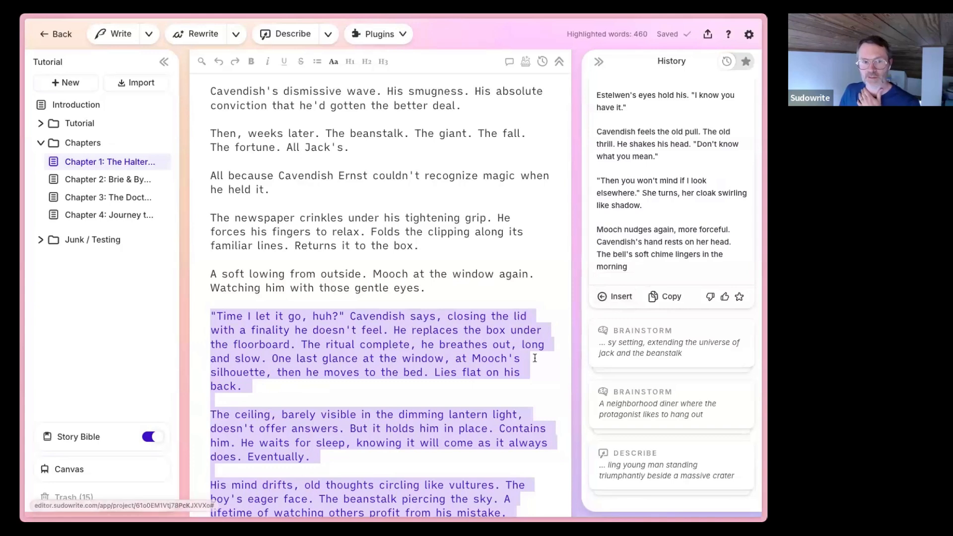
click(537, 361)
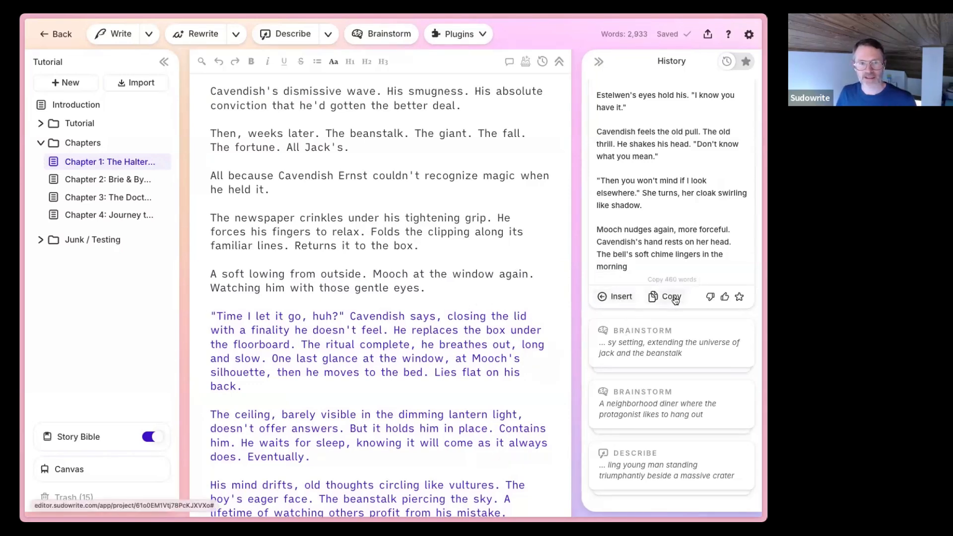
Select only the opening paragraph of the generated text in the Write entry in History
drag(630, 268, 600, 128)
scroll(655, 158, up, 10)
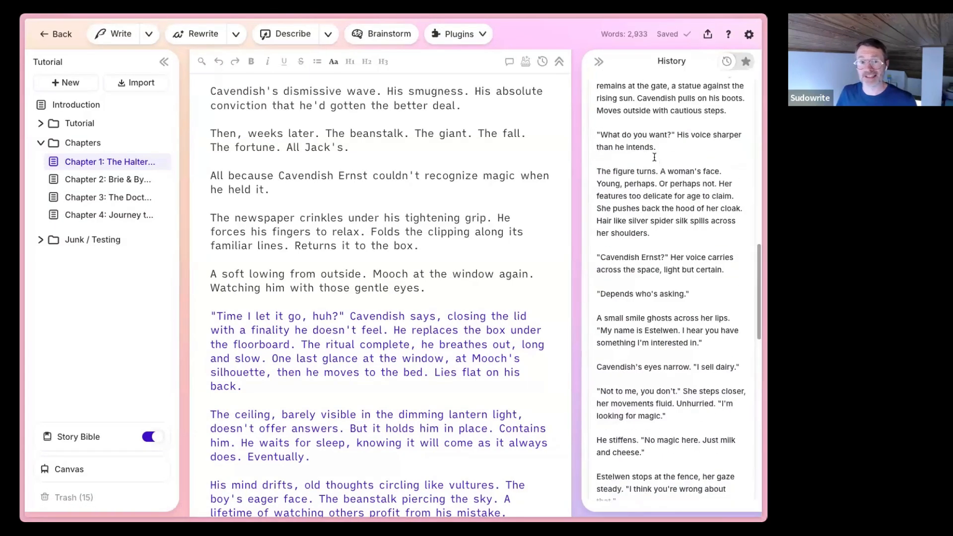
drag(598, 156, 689, 240)
Delete the inserted continuation from the end of Chapter 1 and clear the selection in the Write entry
click(218, 316)
key(ctrl+shift+End)
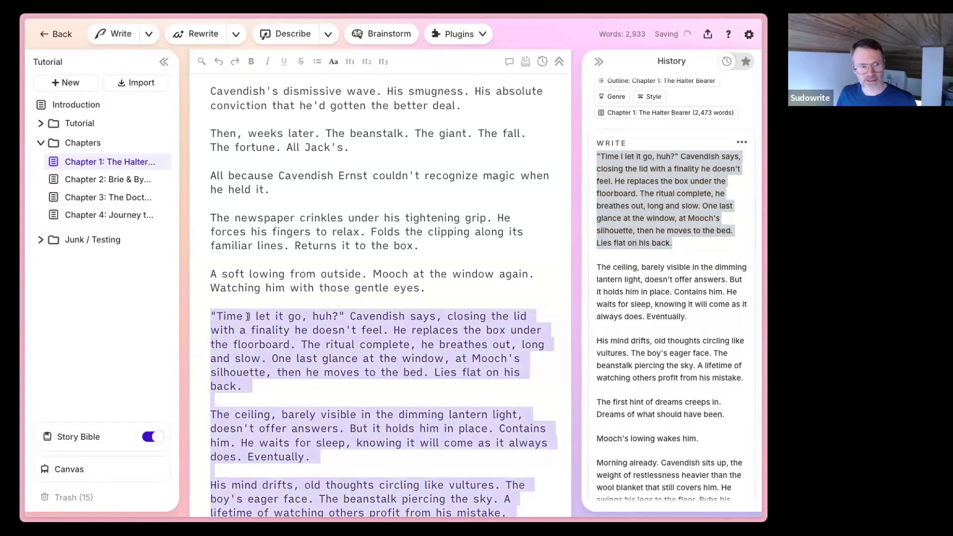
key(BackSpace)
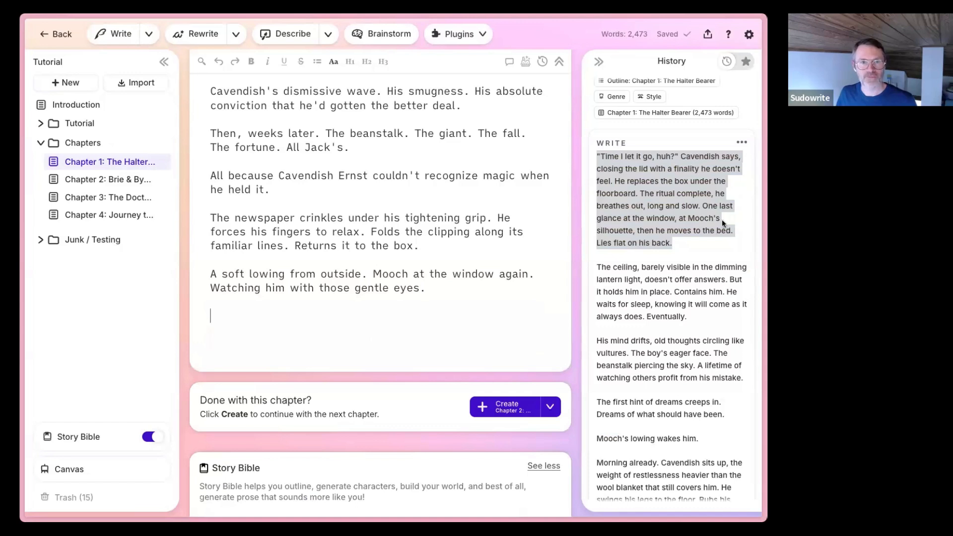
click(687, 161)
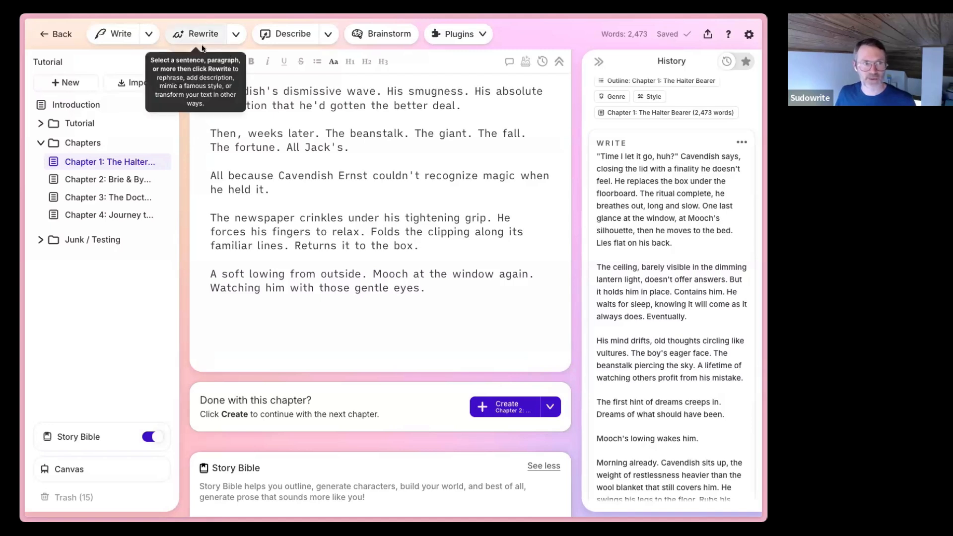
Start a Rewrite of the last three paragraphs of Chapter 1, beginning with "All because Cavendish Ernst"
scroll(372, 358, up, 1)
scroll(375, 375, up, 1)
drag(462, 388, 202, 272)
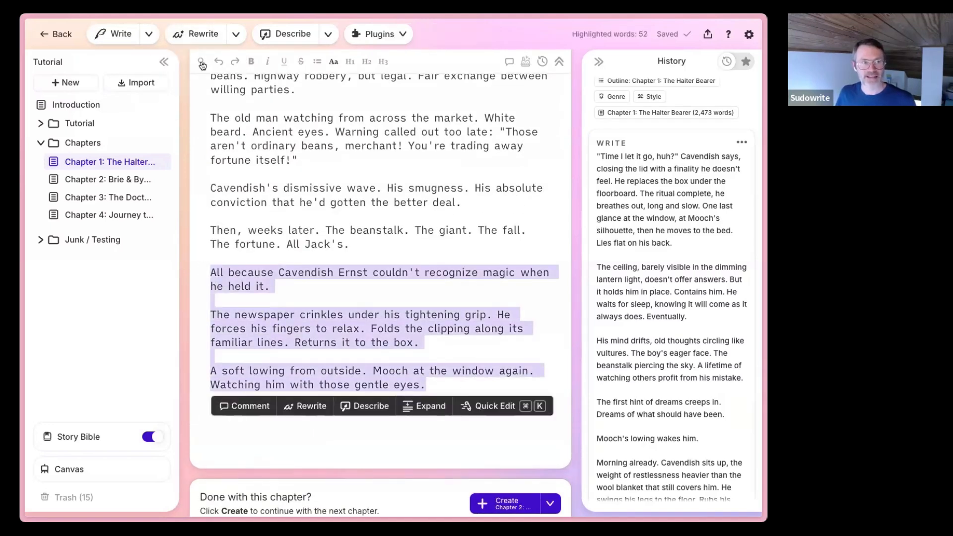
click(201, 39)
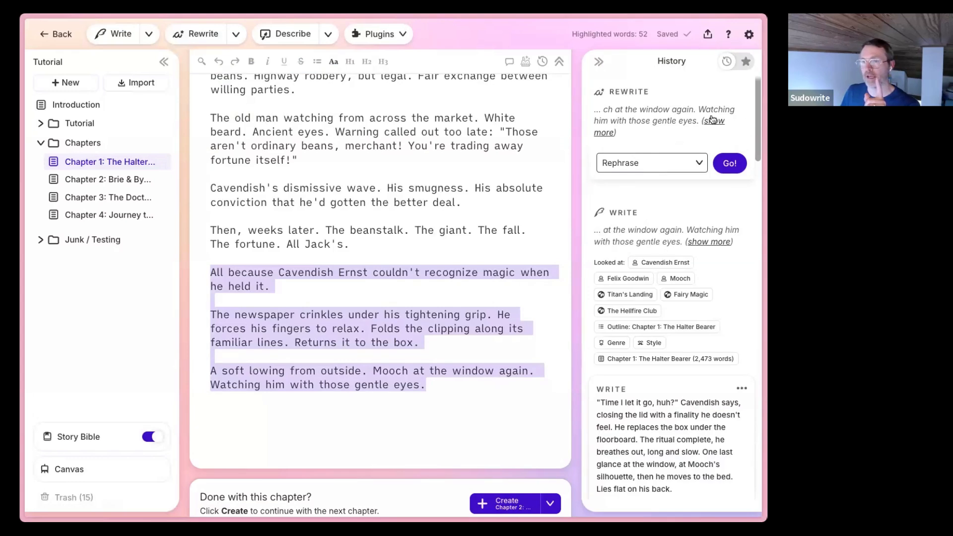
Generate a customized rewrite of the selected passage with the instruction "be in first person"
click(696, 164)
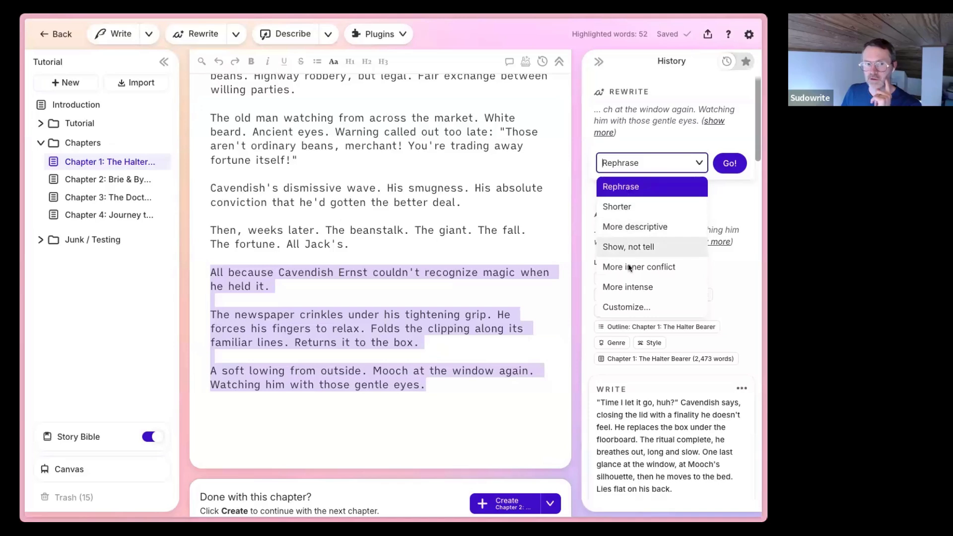
click(627, 308)
click(639, 201)
text(be in first person)
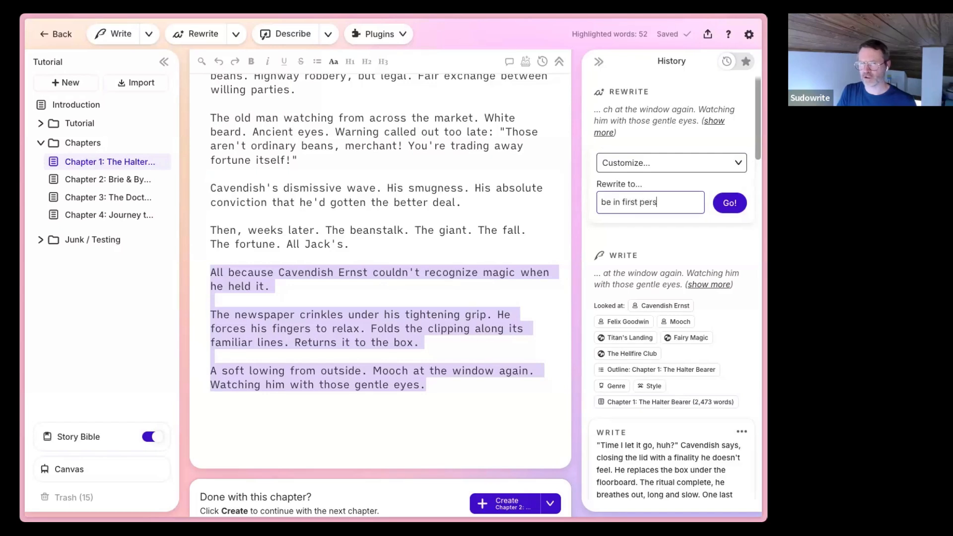
click(733, 205)
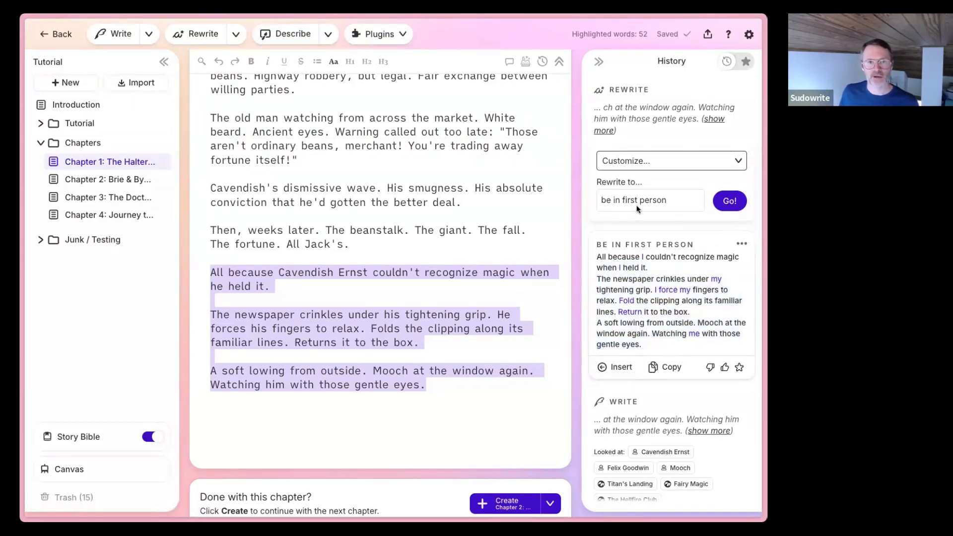
Collapse the new Rewrite and Write entries in History and deselect the passage in the chapter
click(663, 118)
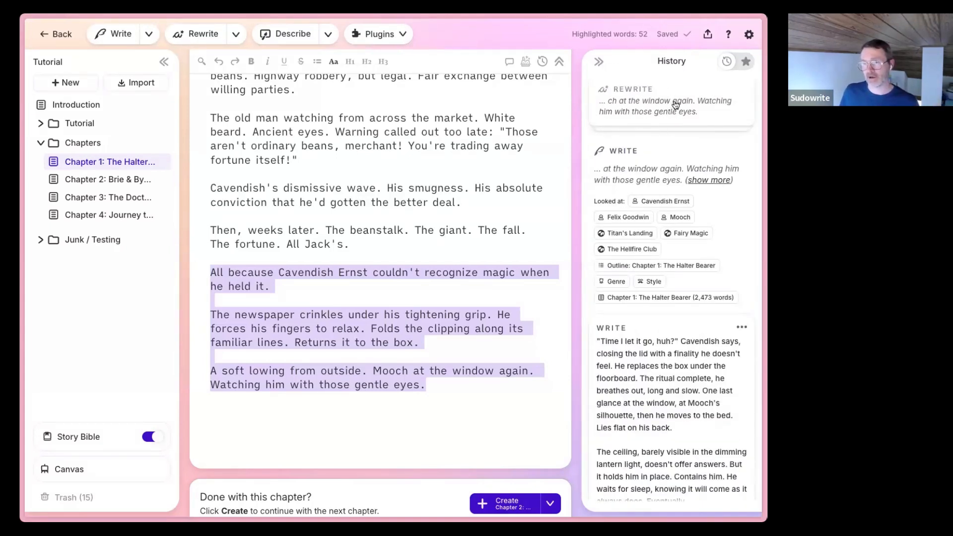
click(422, 412)
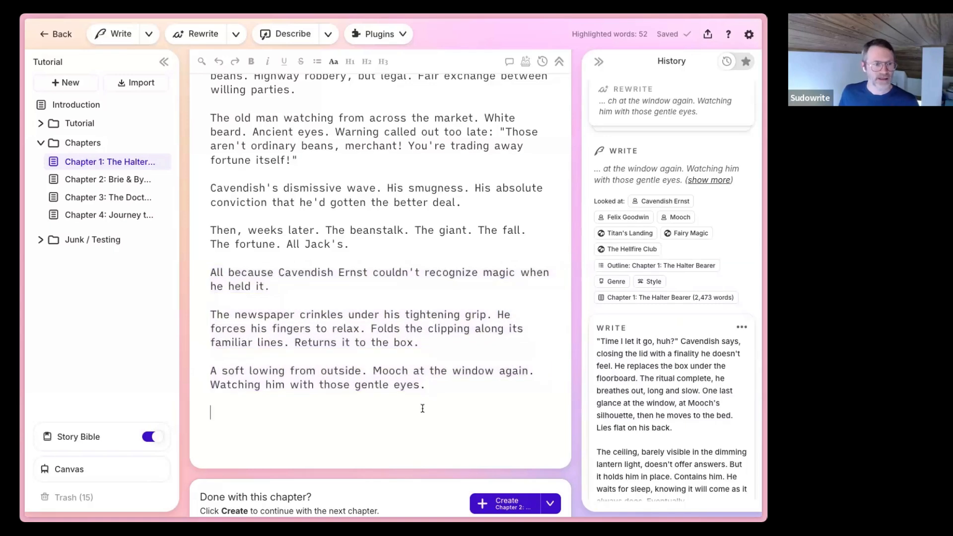
click(641, 171)
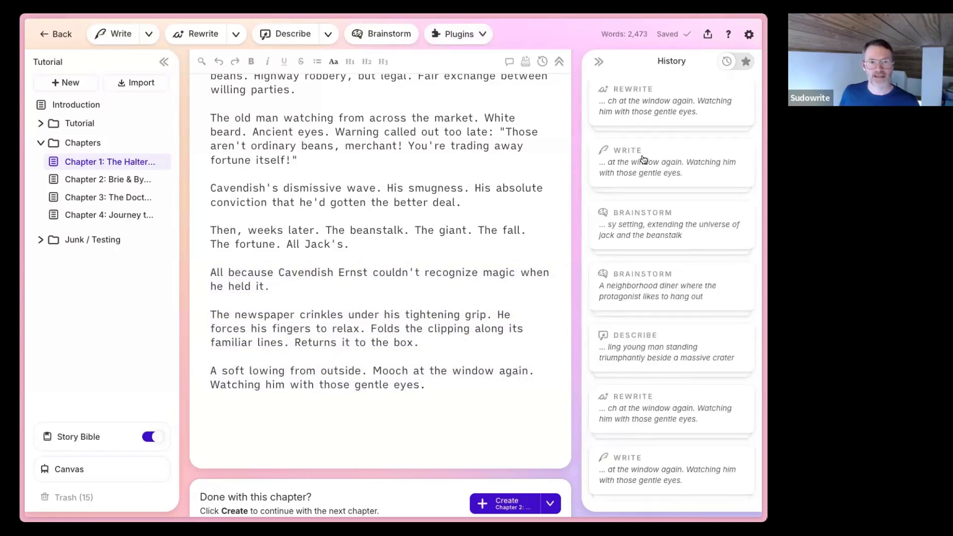
click(686, 161)
click(682, 160)
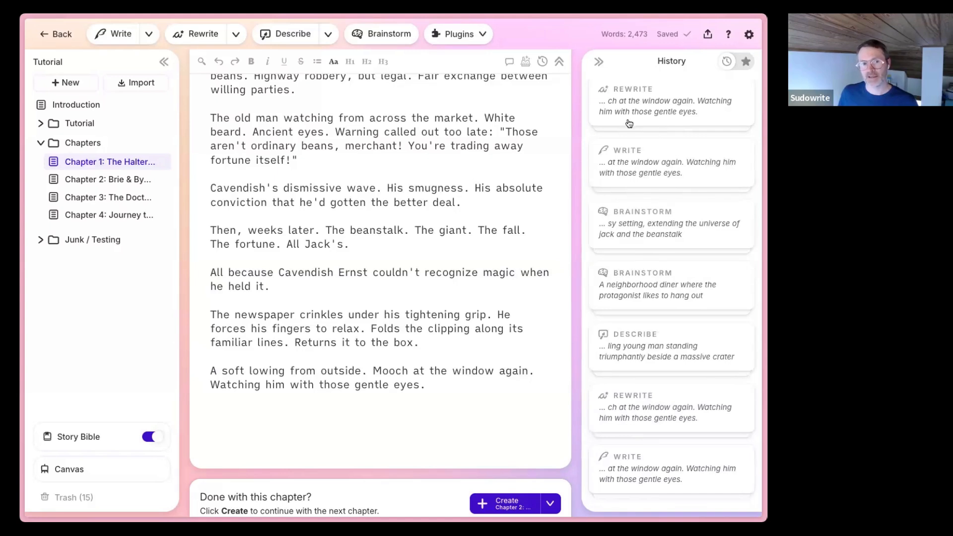
scroll(677, 208, up, 1)
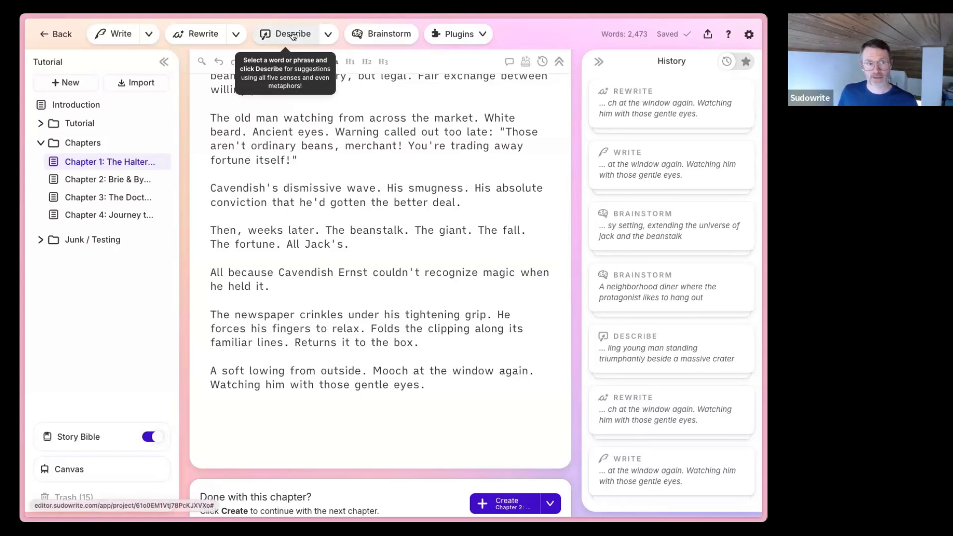
Select the words "the market" in the chapter paragraph about the old man watching
scroll(326, 222, up, 2)
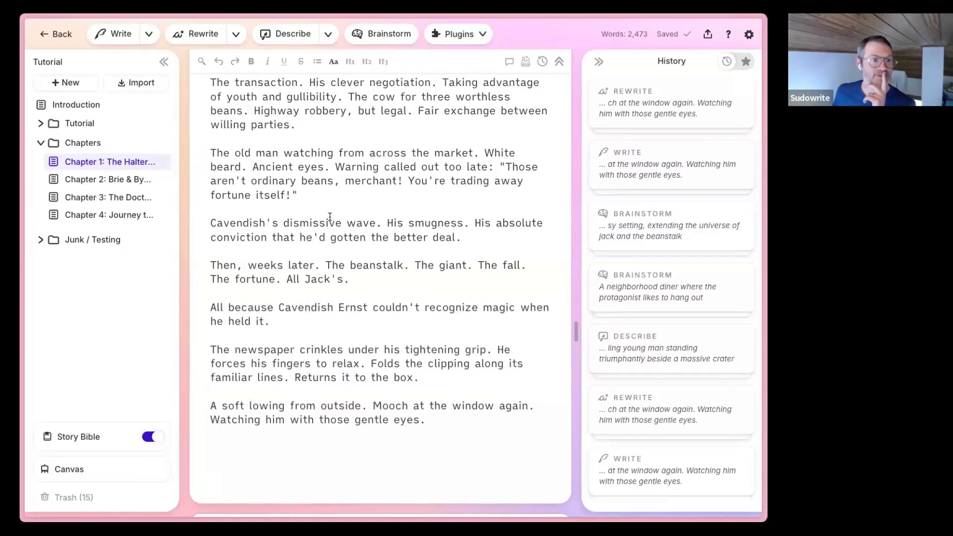
scroll(330, 221, up, 1)
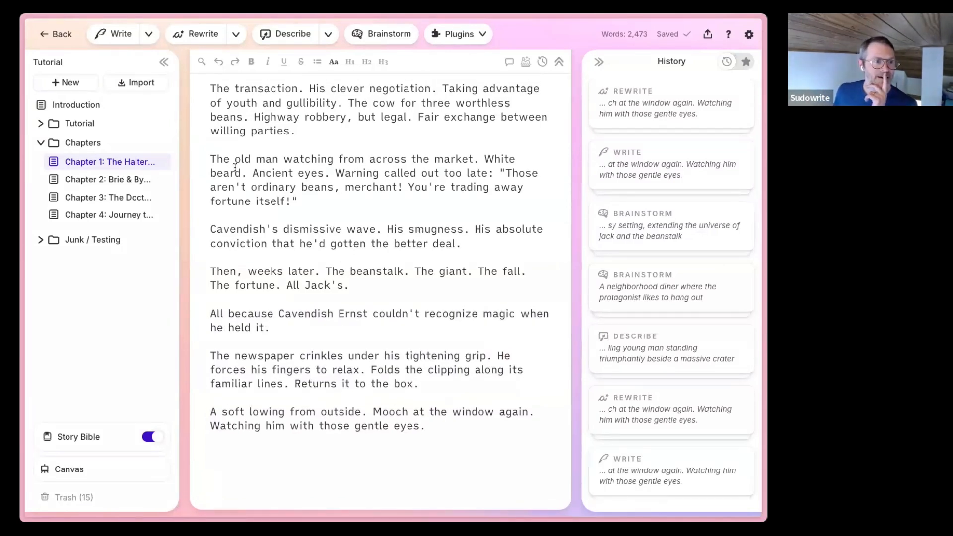
double_click(419, 159)
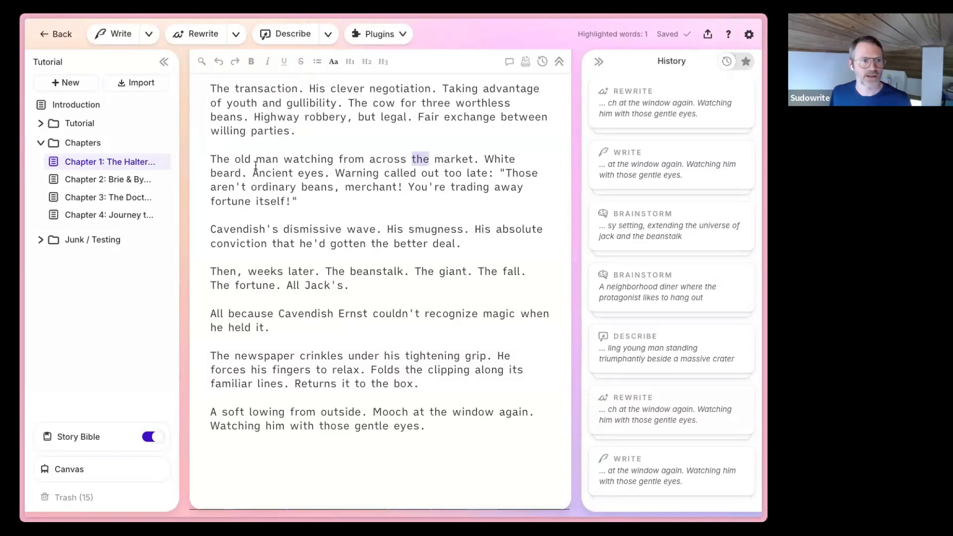
click(209, 160)
drag(468, 162, 474, 161)
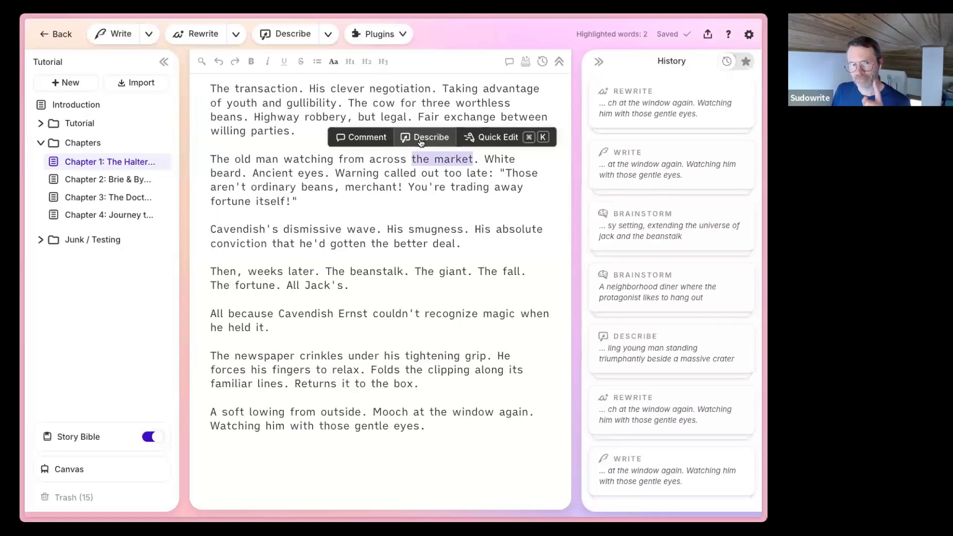
Limit Describe to Sight and Smell, generate descriptions of "the market", and expand the new entry in History
click(328, 35)
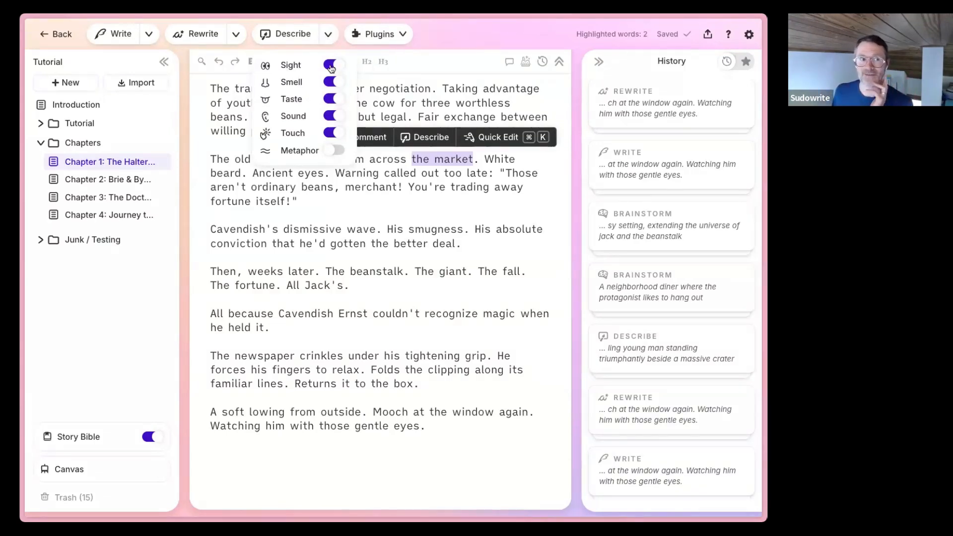
click(335, 65)
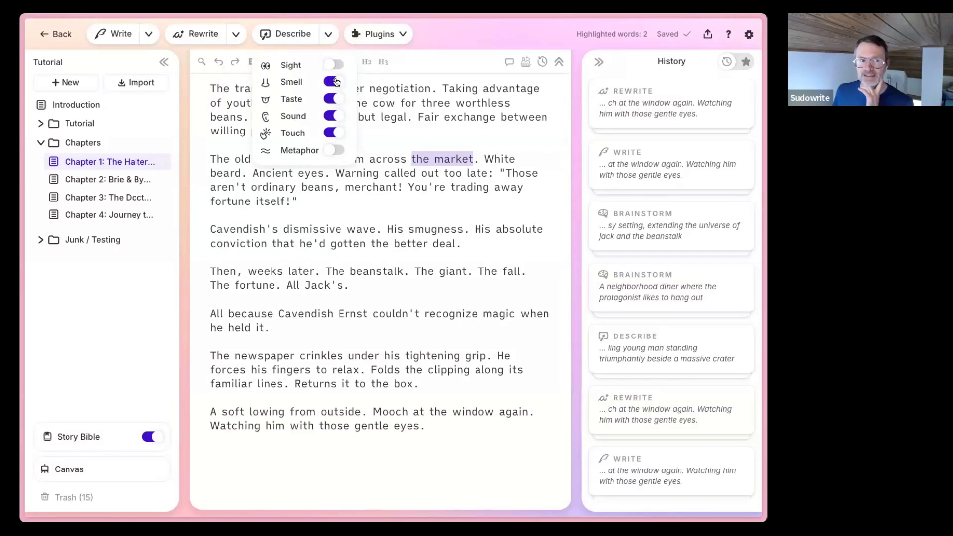
click(334, 83)
click(334, 99)
click(335, 116)
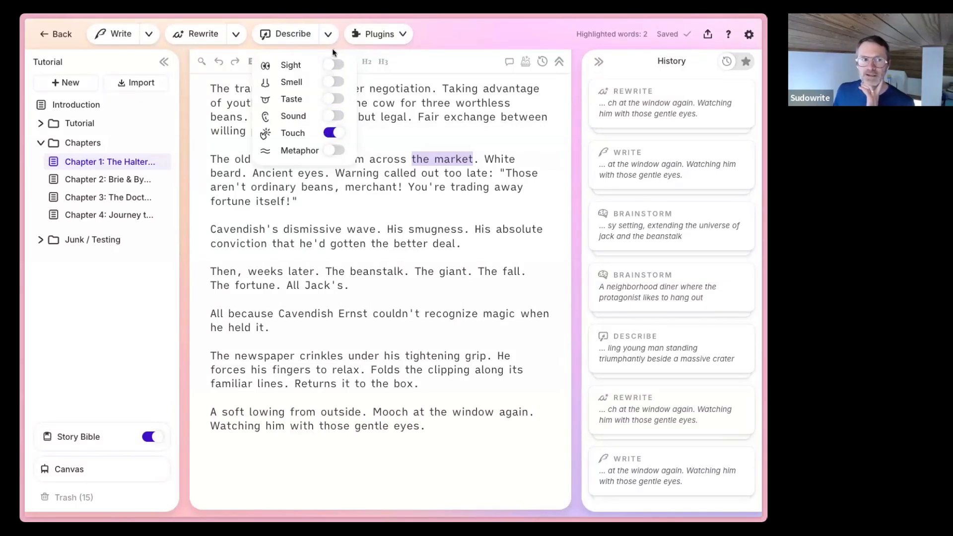
click(334, 65)
click(335, 83)
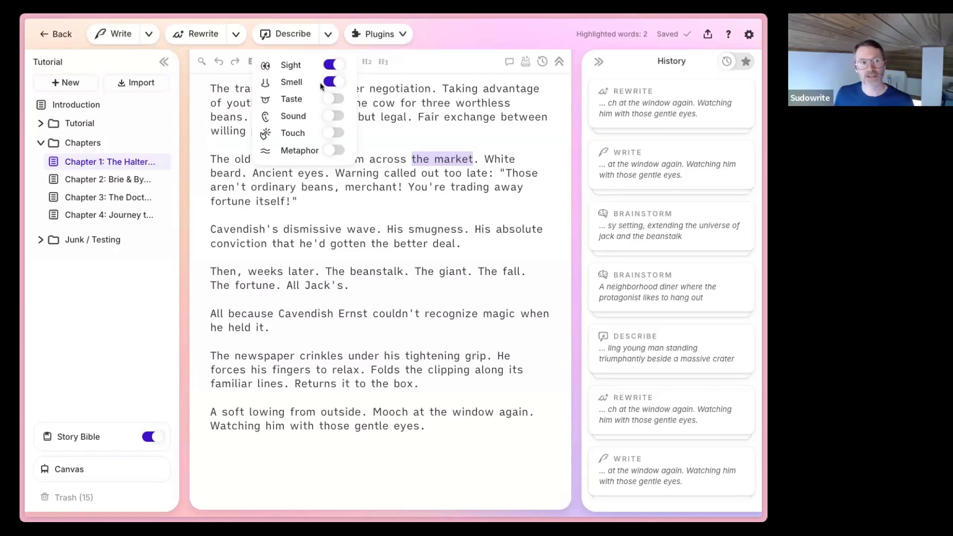
click(299, 36)
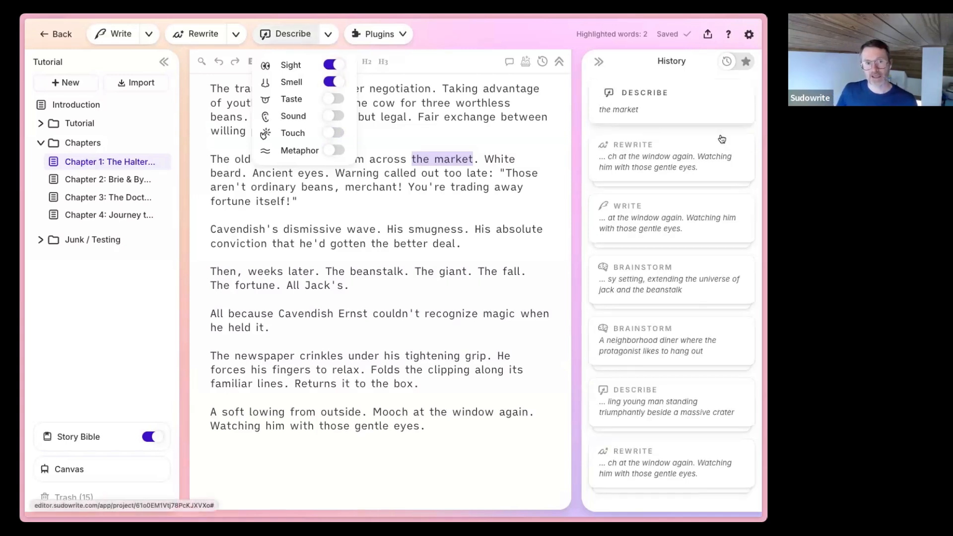
click(690, 105)
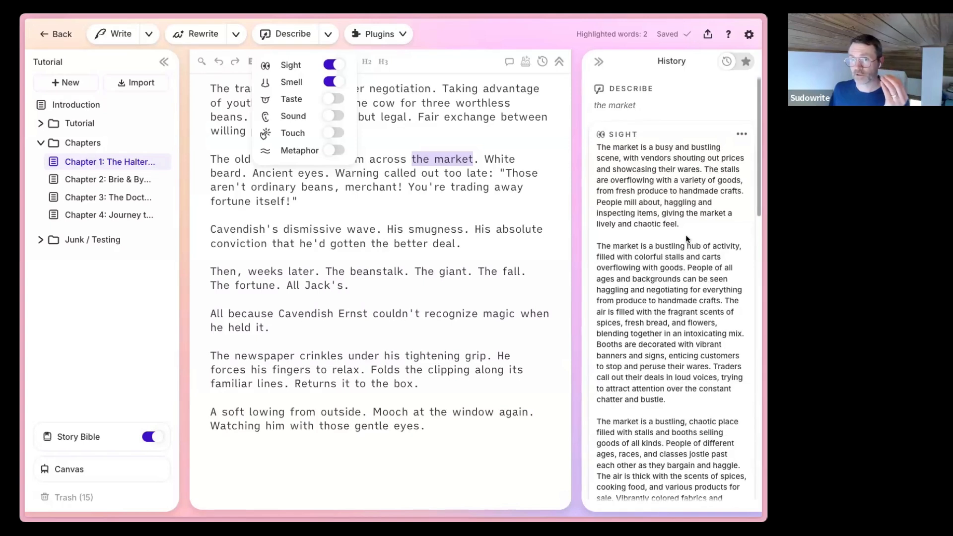
Read through the Sight and Smell descriptions generated for "the market" in History
scroll(665, 233, down, 3)
scroll(649, 231, down, 7)
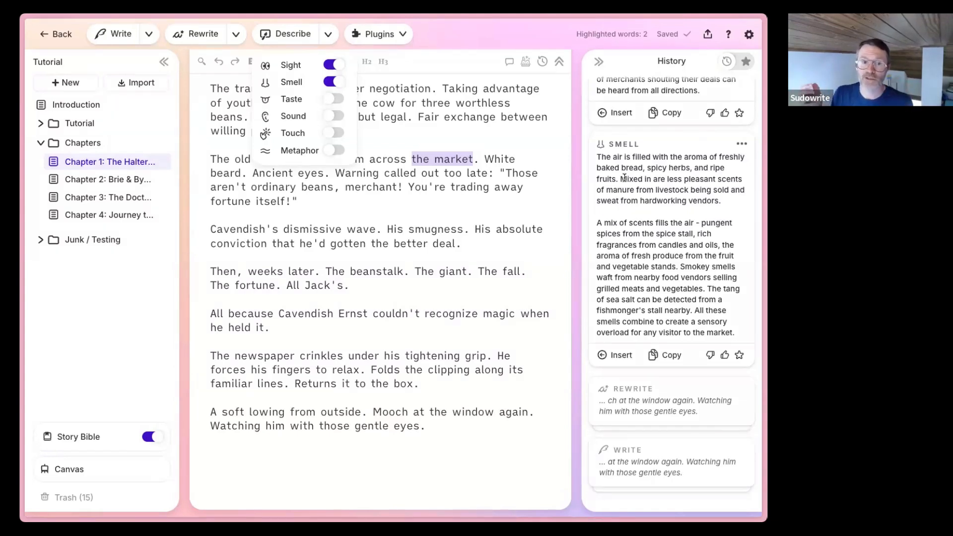
scroll(729, 237, down, 1)
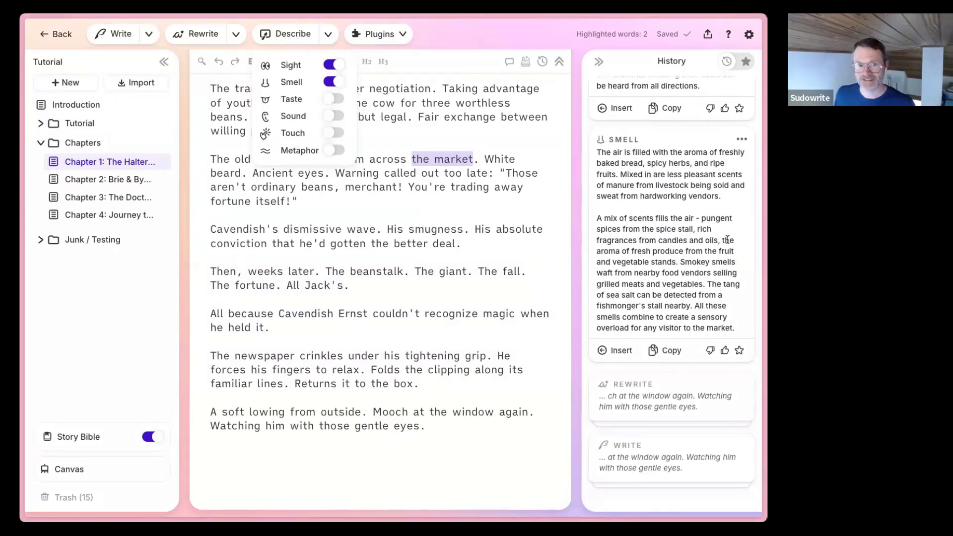
scroll(657, 217, down, 1)
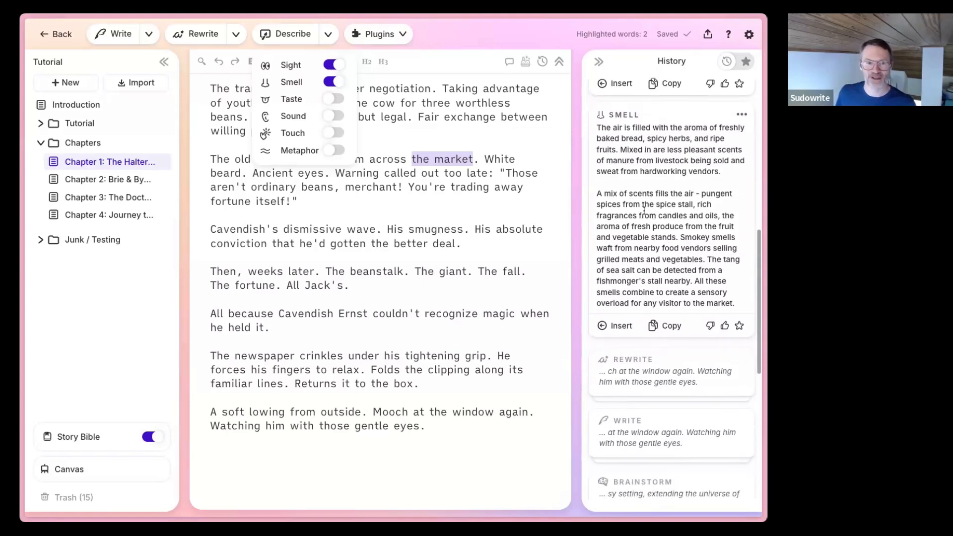
scroll(662, 340, up, 3)
scroll(663, 339, up, 1)
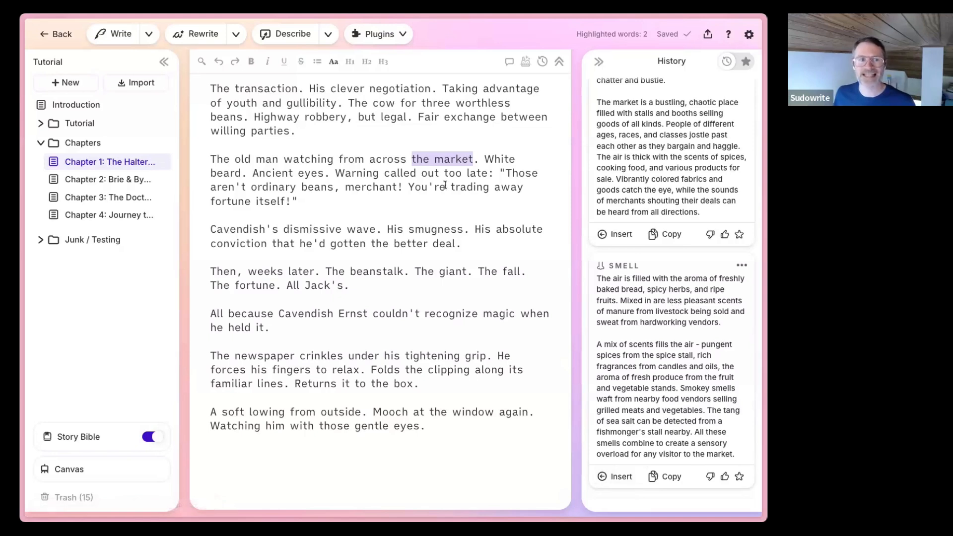
scroll(653, 286, up, 1)
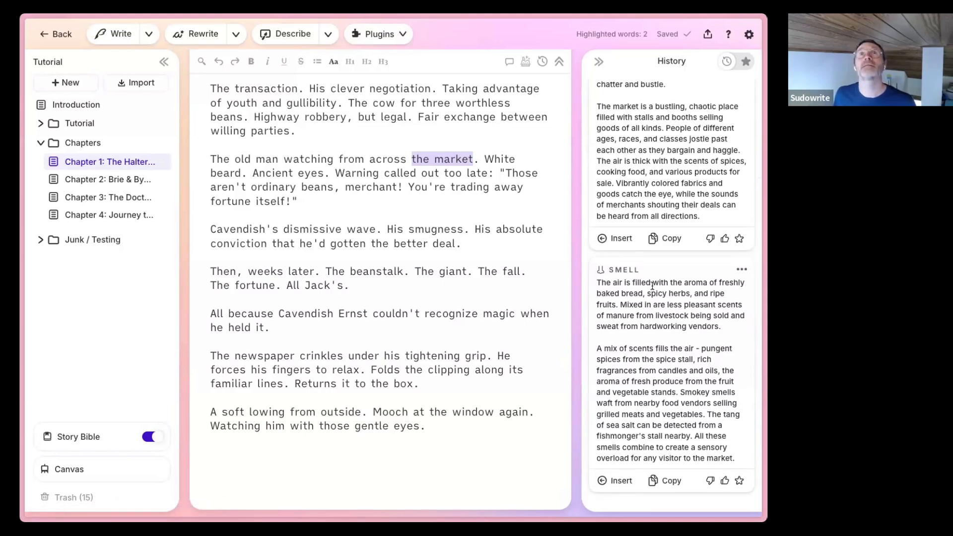
scroll(652, 287, up, 1)
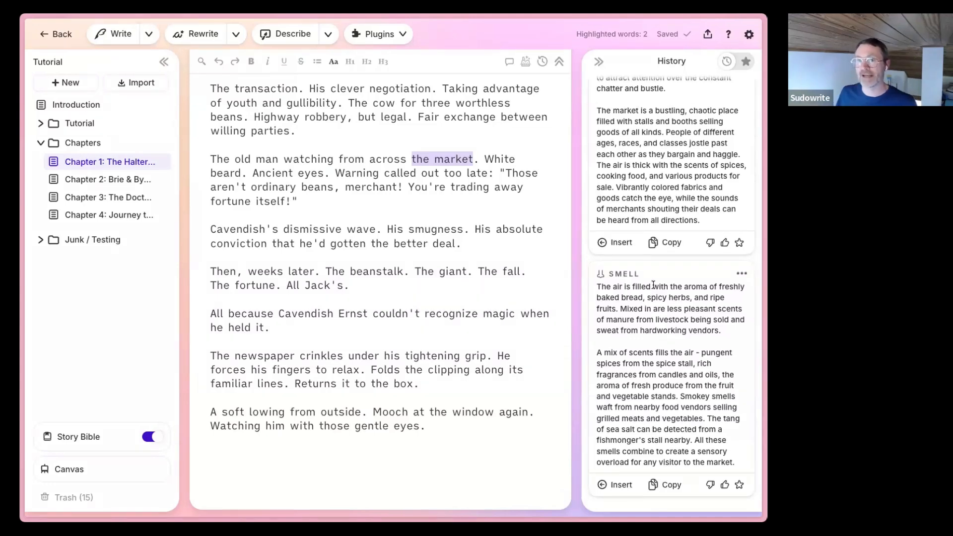
scroll(680, 321, up, 6)
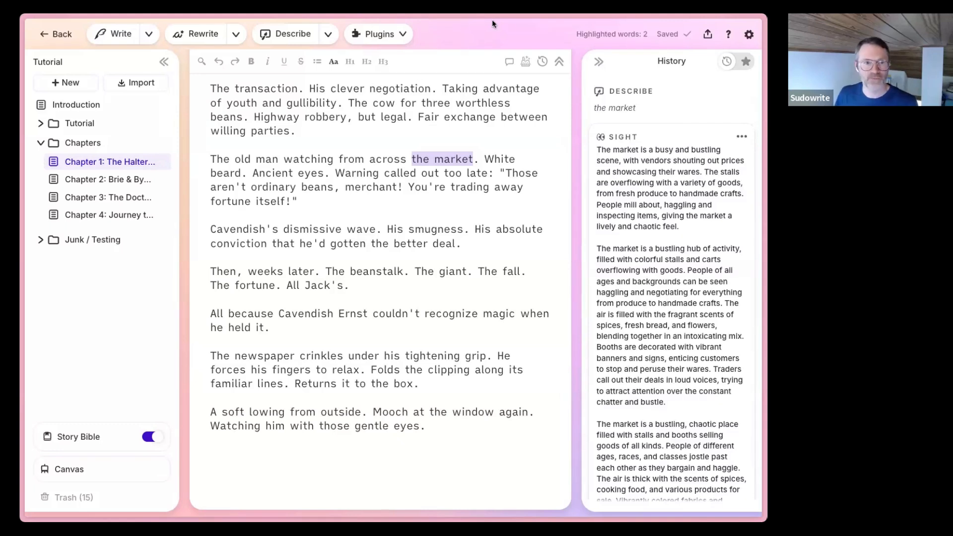
Widen the window to reveal Brainstorm in the toolbar and review the sense options for Describe
drag(766, 18, 786, 18)
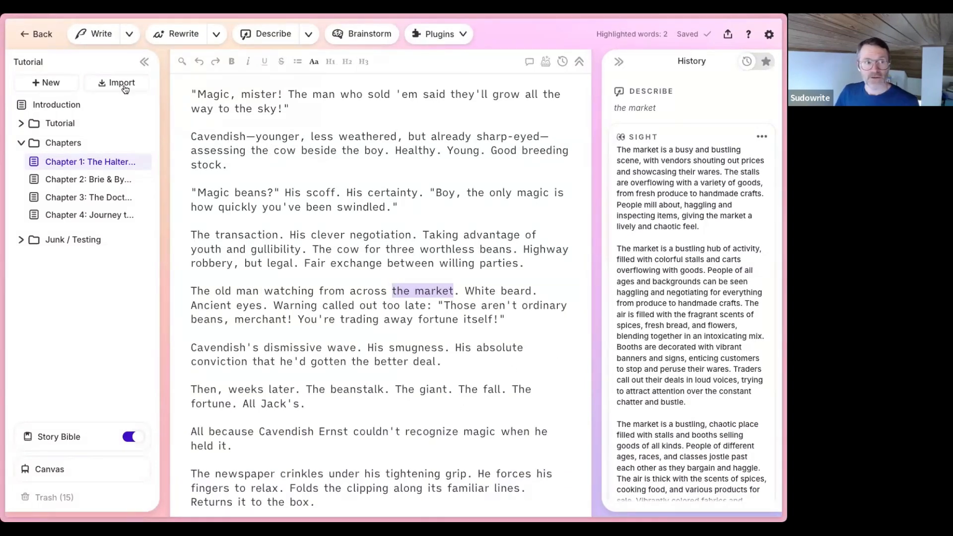
click(309, 38)
click(312, 40)
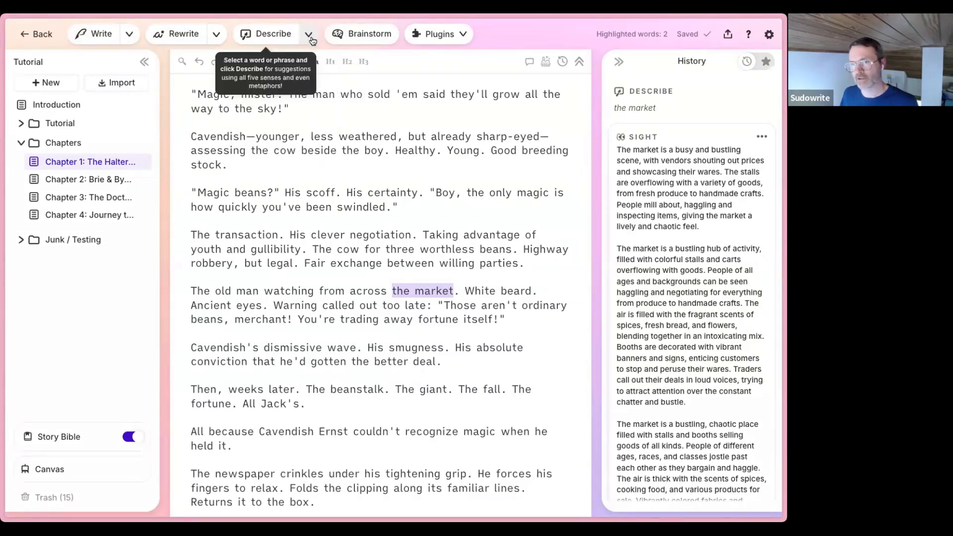
click(309, 36)
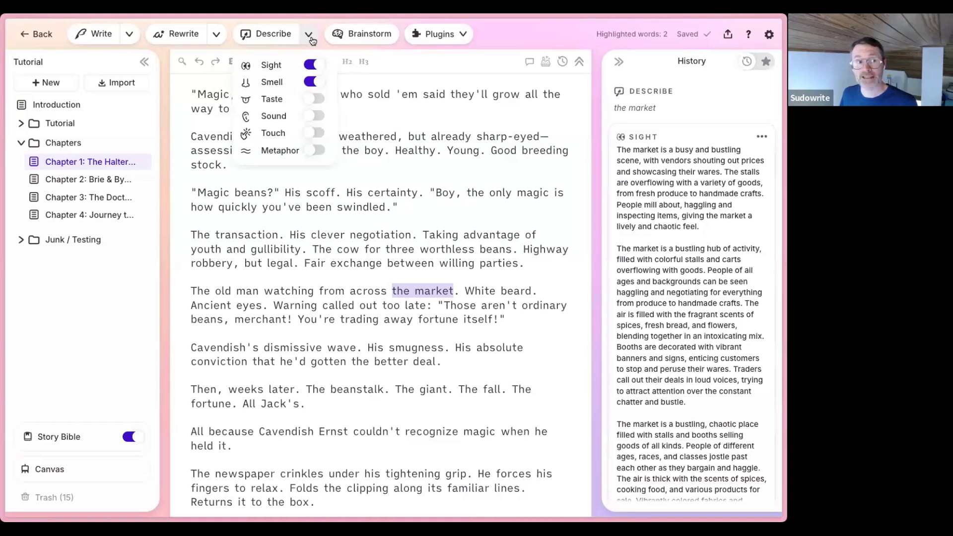
click(310, 39)
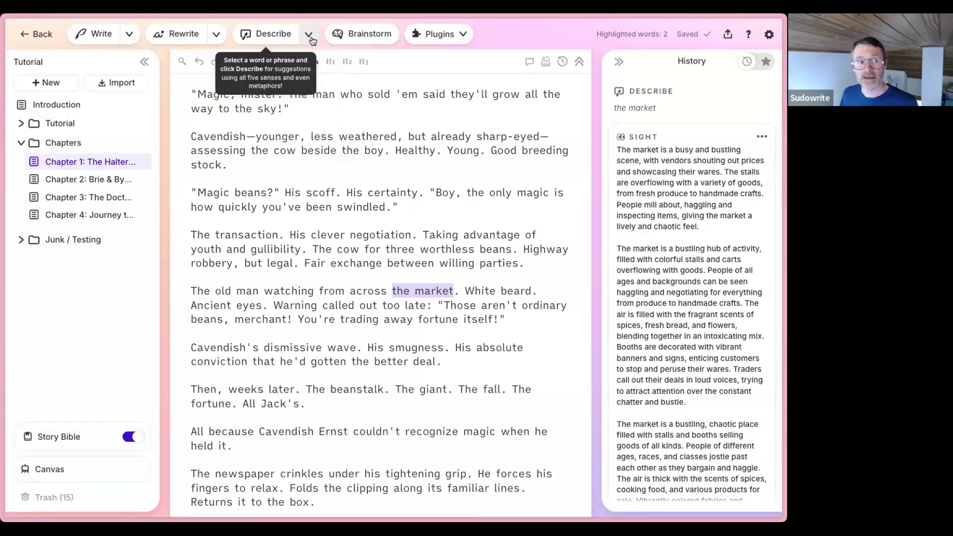
Set the number of cards for Rewrite to 4 and deselect "the market" in the chapter
click(219, 35)
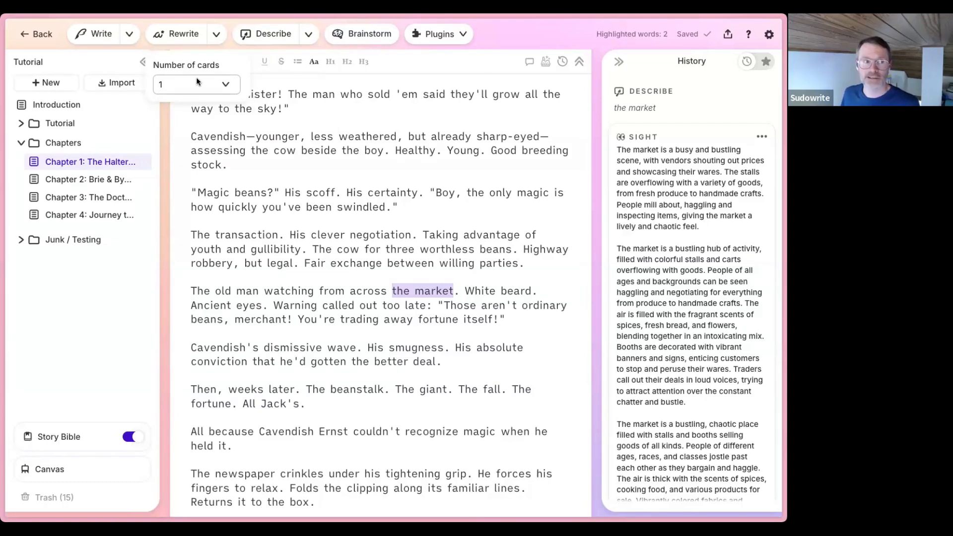
click(222, 81)
click(189, 187)
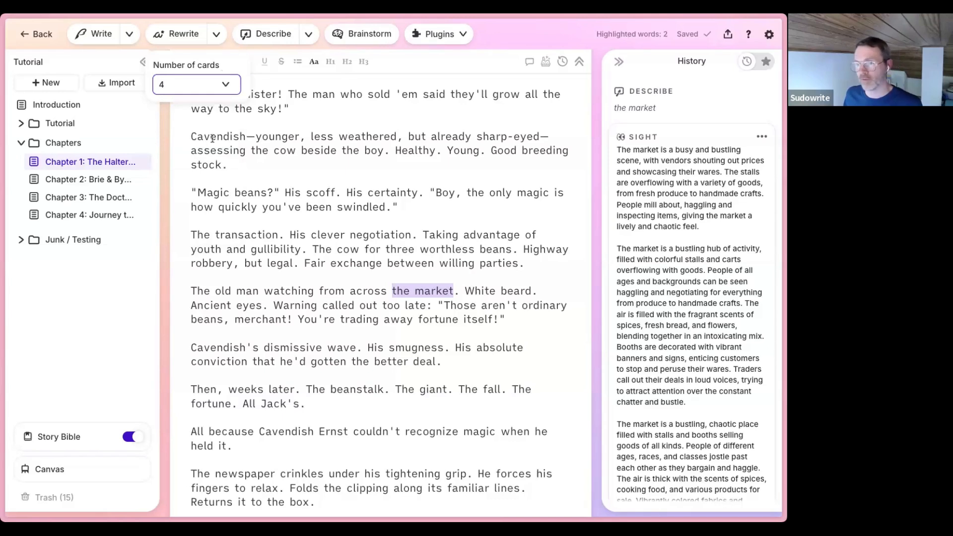
click(251, 247)
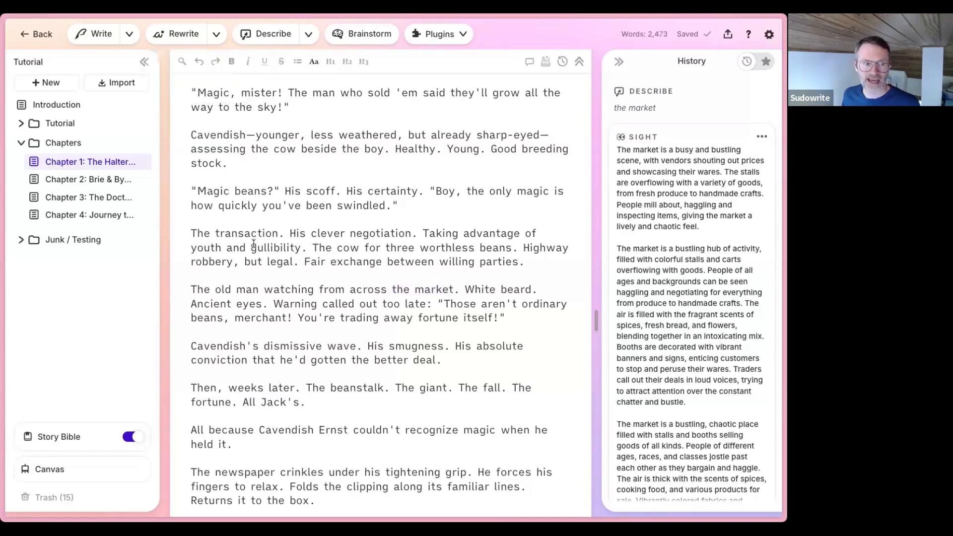
Select the last three paragraphs of the chapter and generate Rephrase rewrites of them
scroll(348, 248, down, 6)
drag(374, 242, 186, 127)
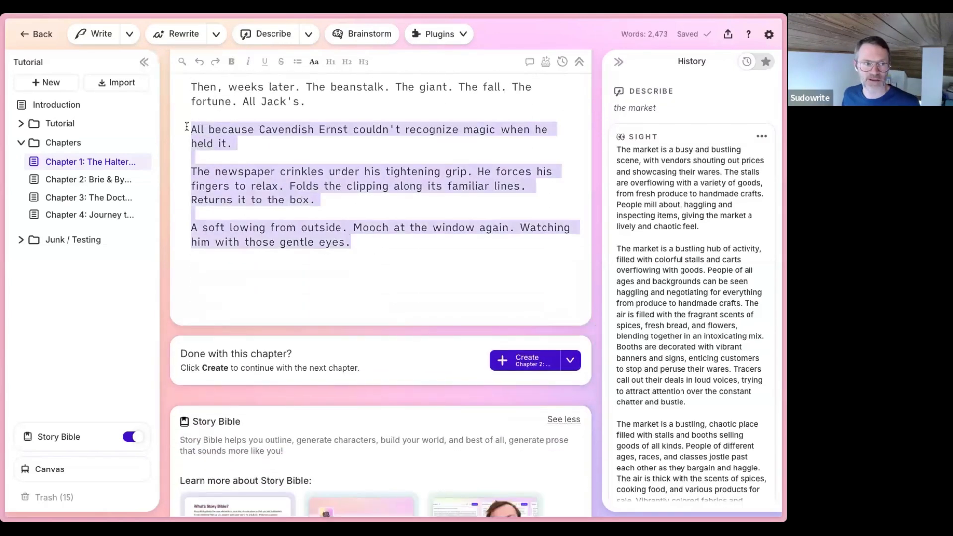
click(190, 37)
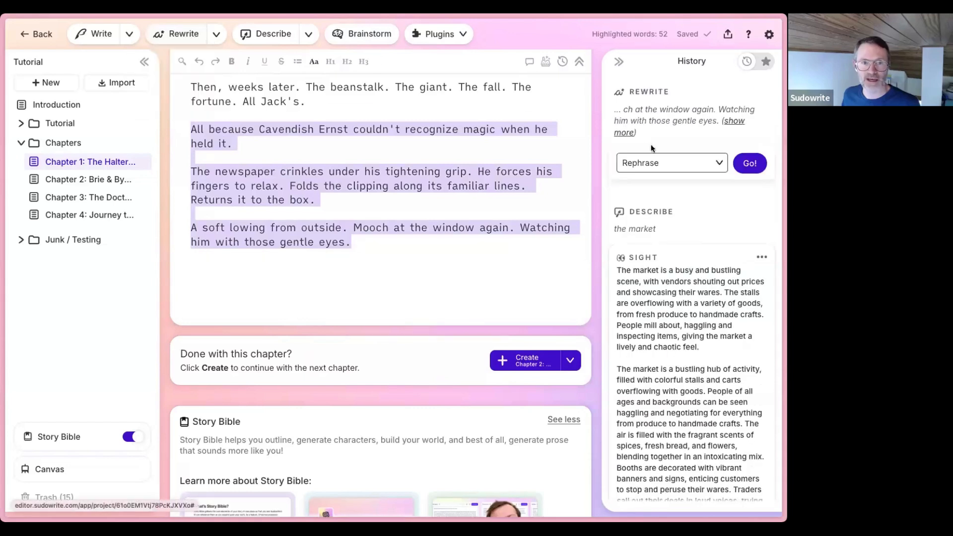
click(738, 165)
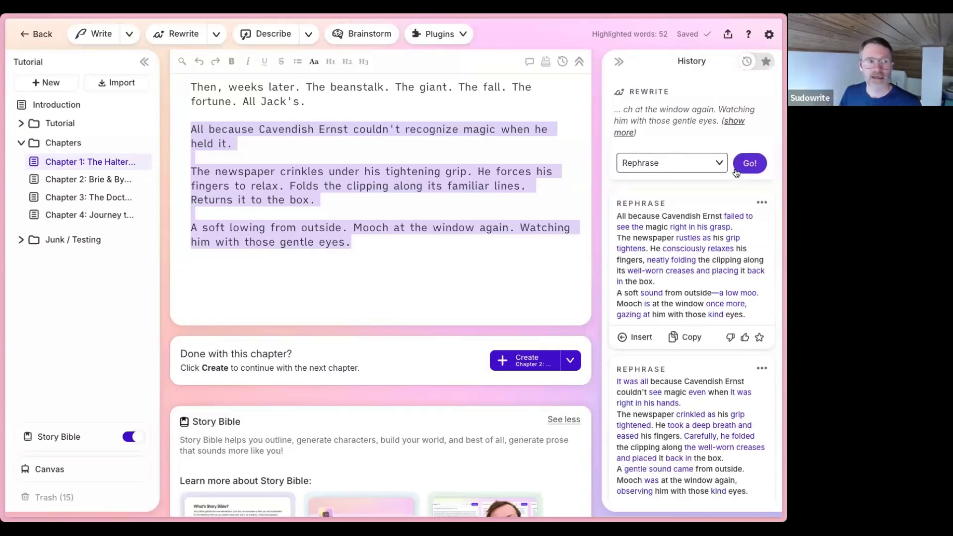
Deselect the passage in the chapter and switch the Write mode to Guided
click(217, 36)
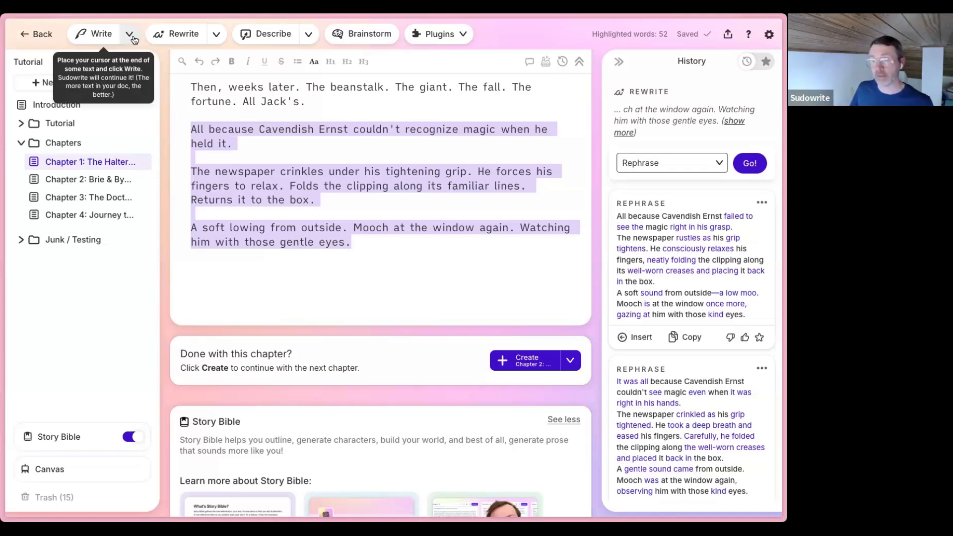
click(130, 34)
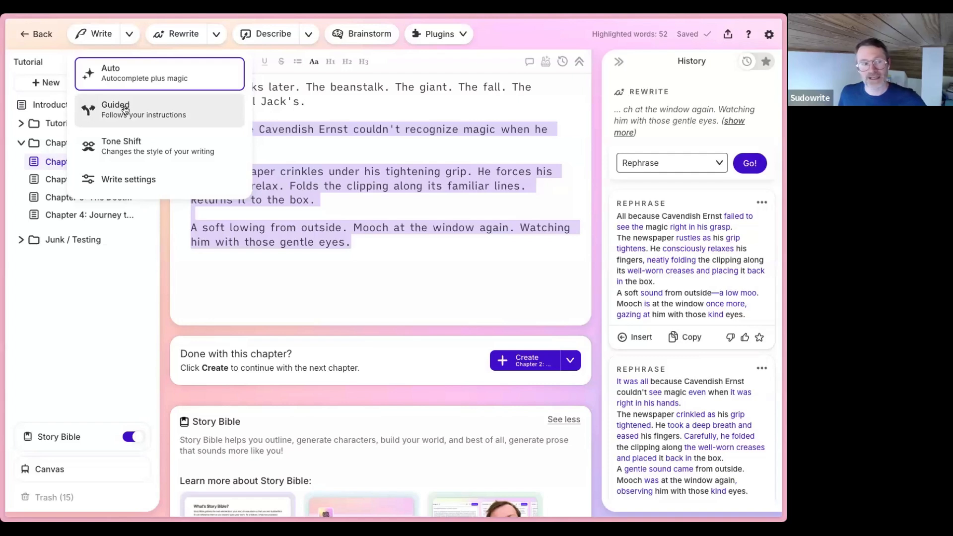
click(245, 273)
click(129, 33)
click(127, 112)
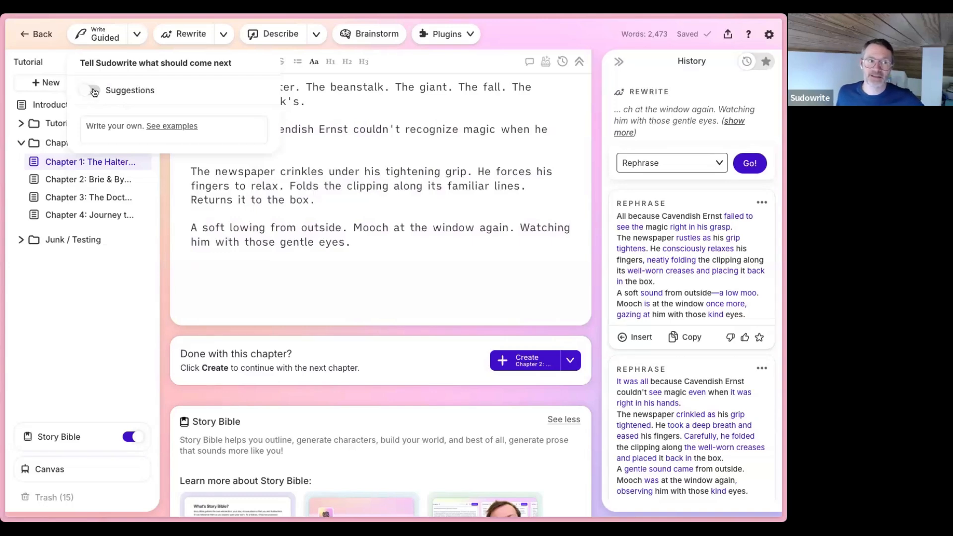
Generate guided text with the instruction "cavendish meets an orphan at the market and gives him some free cheese"
click(104, 121)
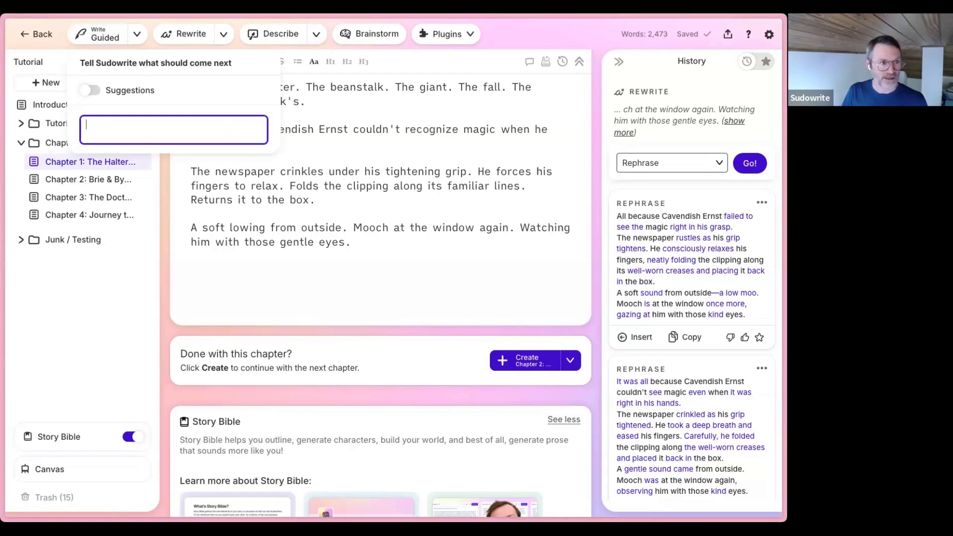
text(cavendish mee)
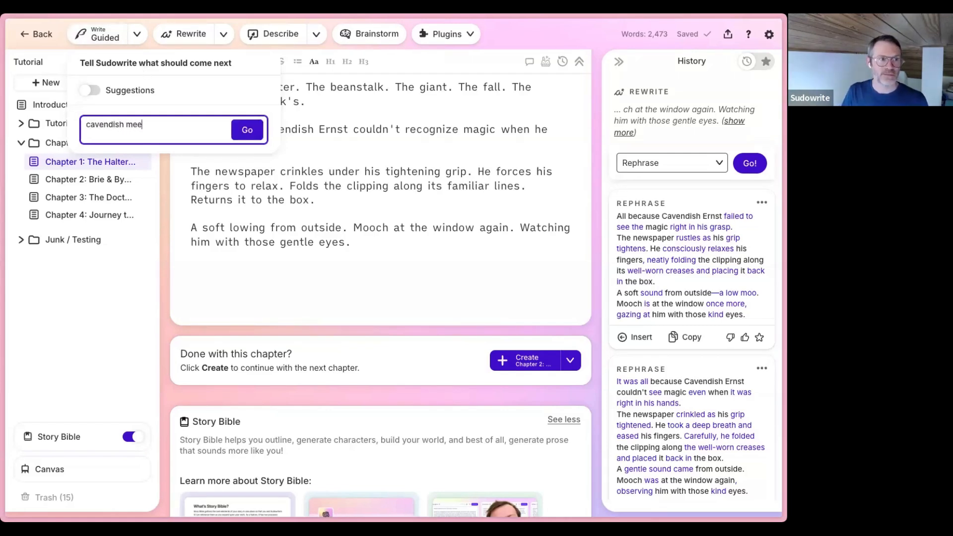
text(ts an orphan)
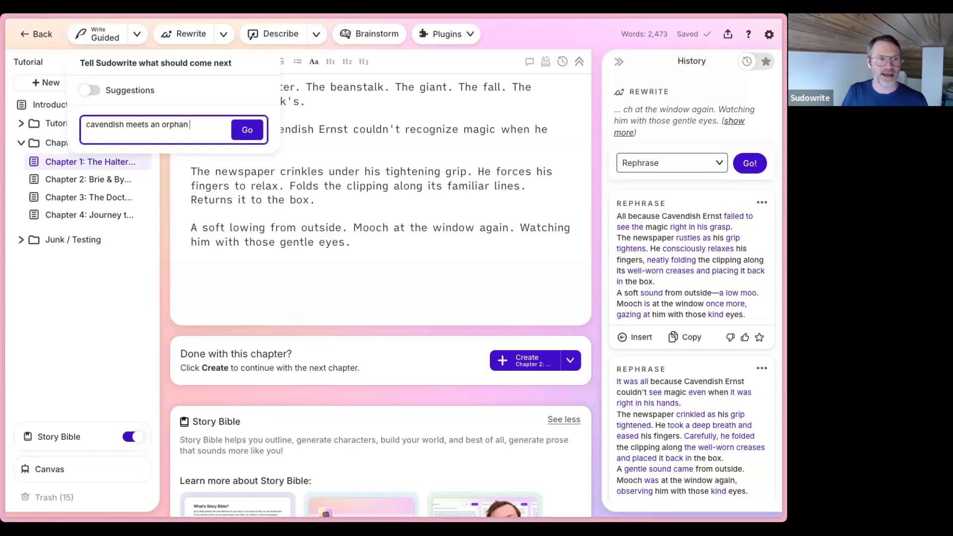
scroll(263, 206, up, 3)
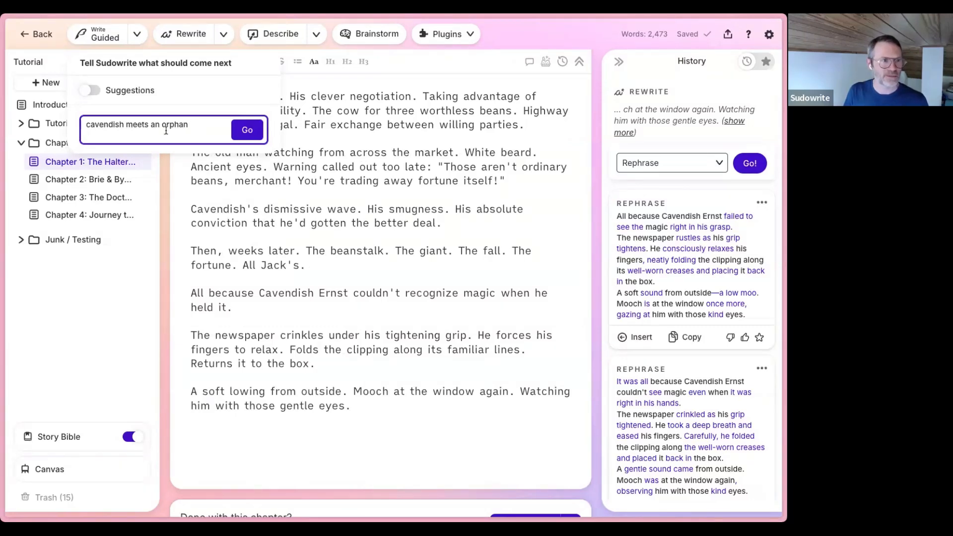
text(at the marke)
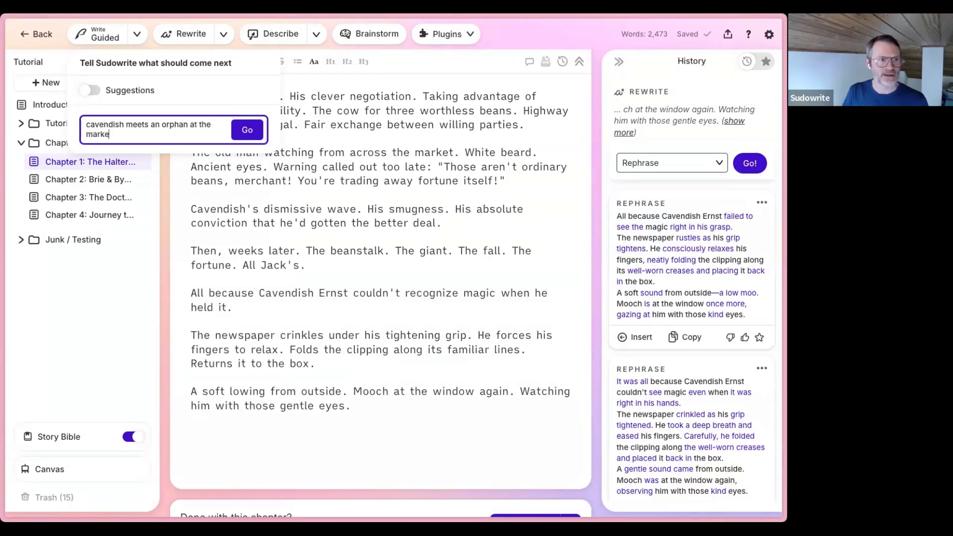
text(t and give)
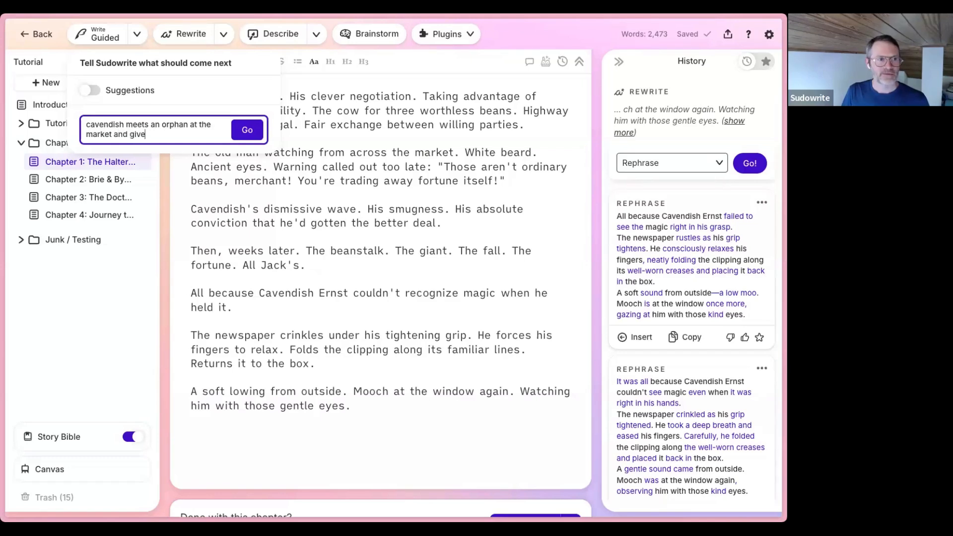
text(s him some free cheese)
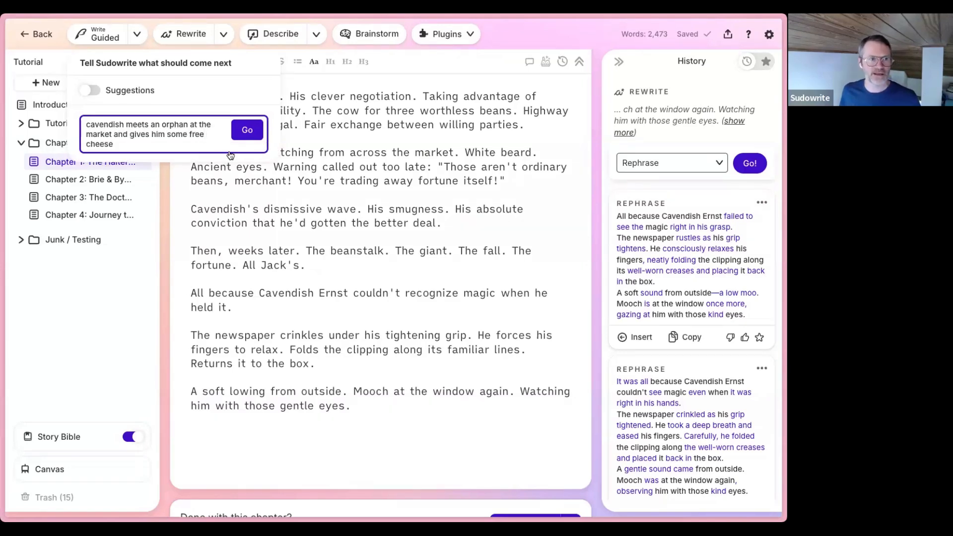
click(246, 130)
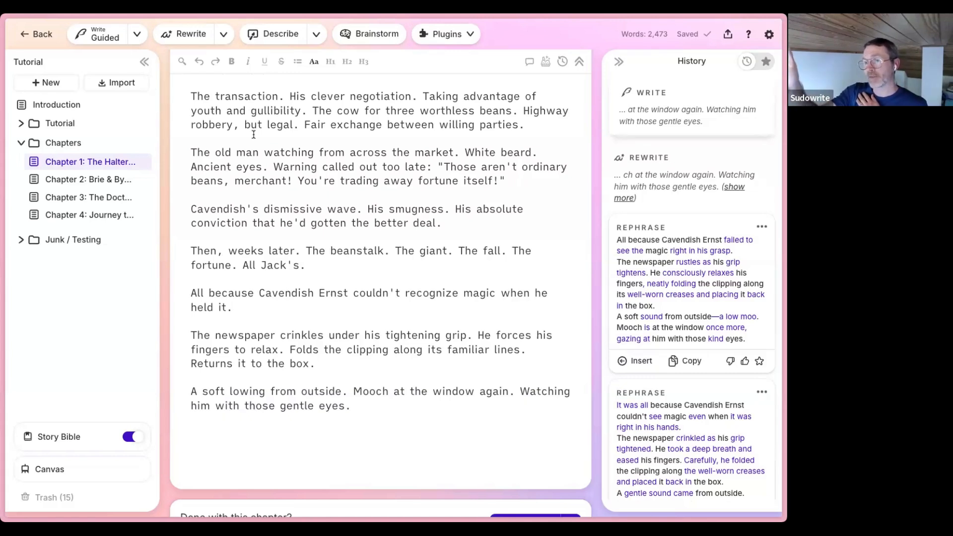
Expand the new Write entry in History and read through the generated scene at the market
click(690, 130)
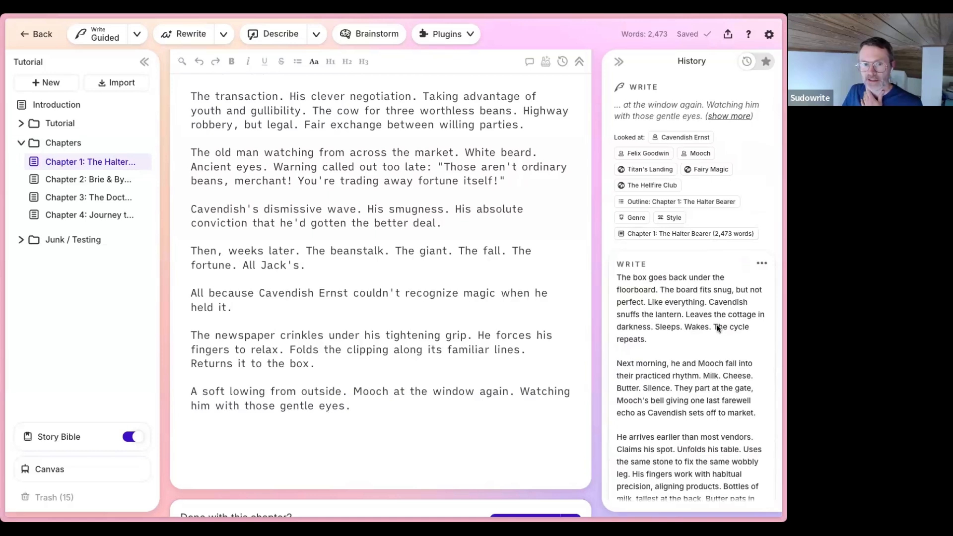
scroll(719, 327, down, 2)
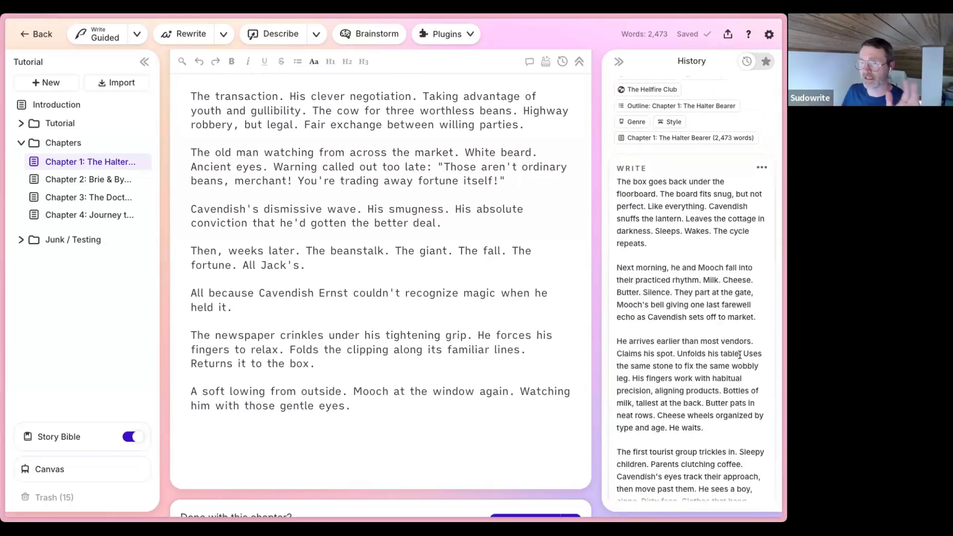
scroll(666, 310, down, 1)
scroll(663, 298, down, 2)
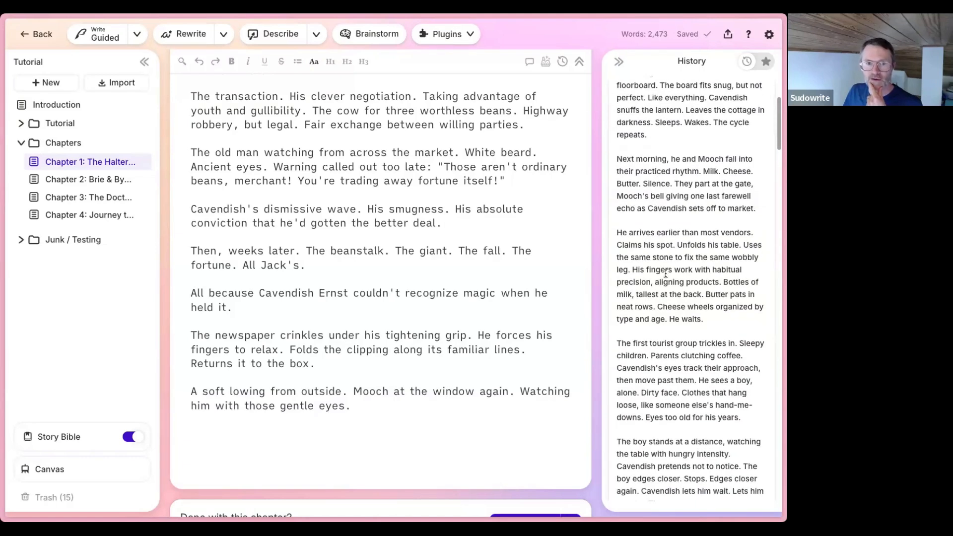
scroll(625, 236, down, 1)
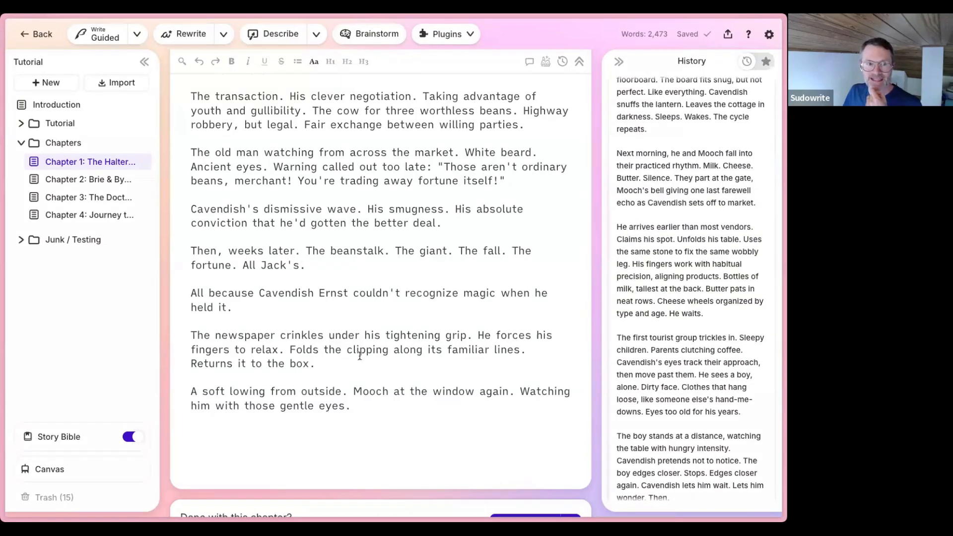
scroll(655, 234, down, 1)
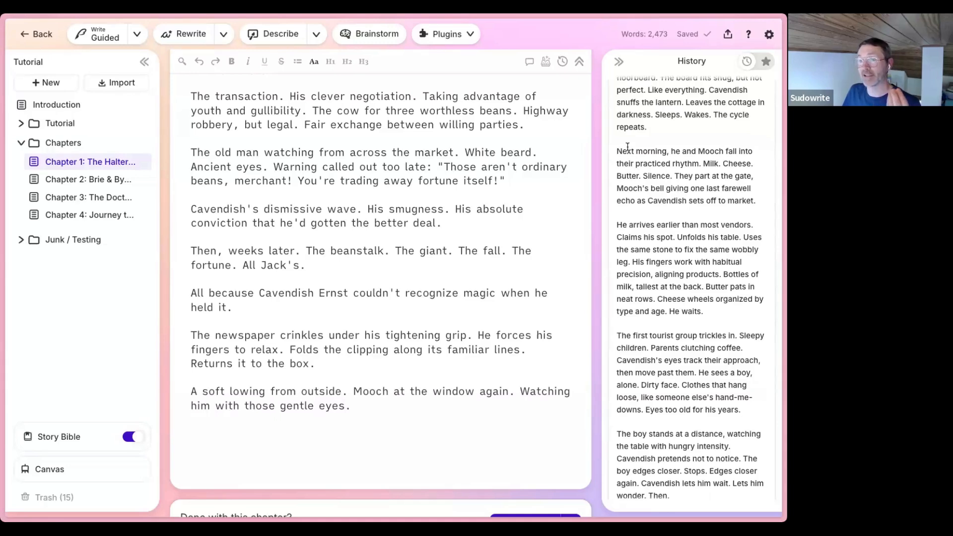
scroll(639, 160, up, 2)
drag(618, 169, 659, 241)
click(659, 240)
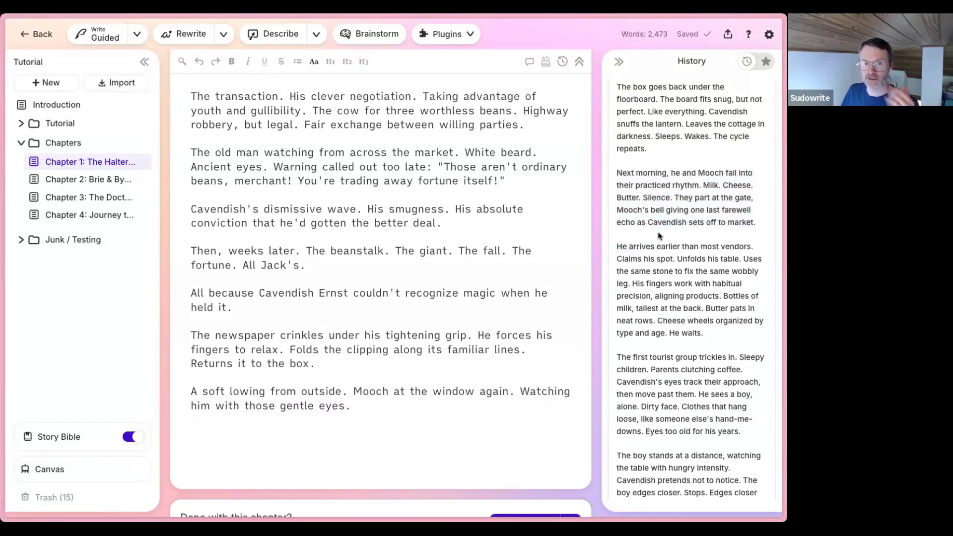
scroll(658, 239, down, 6)
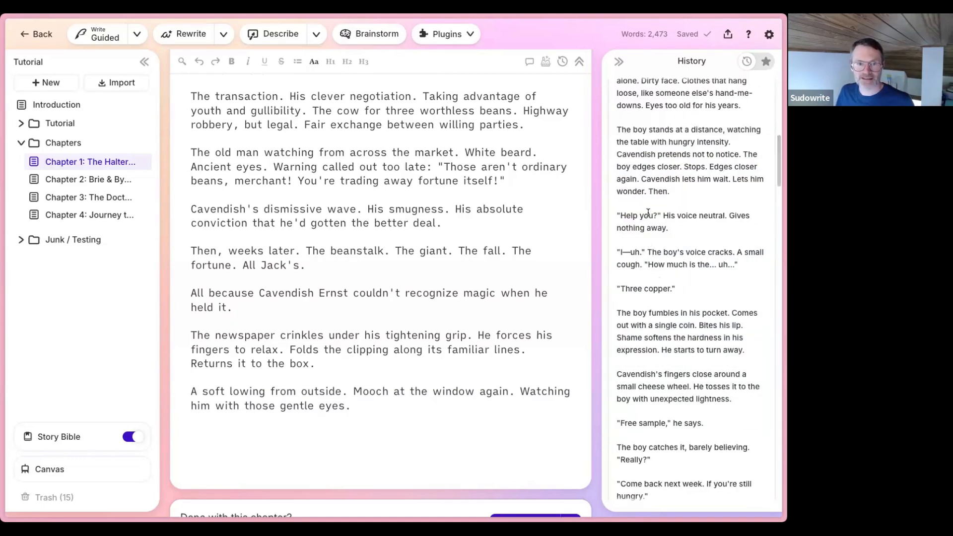
Read the rest of the guided scene in History, where Cavendish gives the boy free cheese
scroll(670, 239, down, 1)
scroll(677, 247, down, 5)
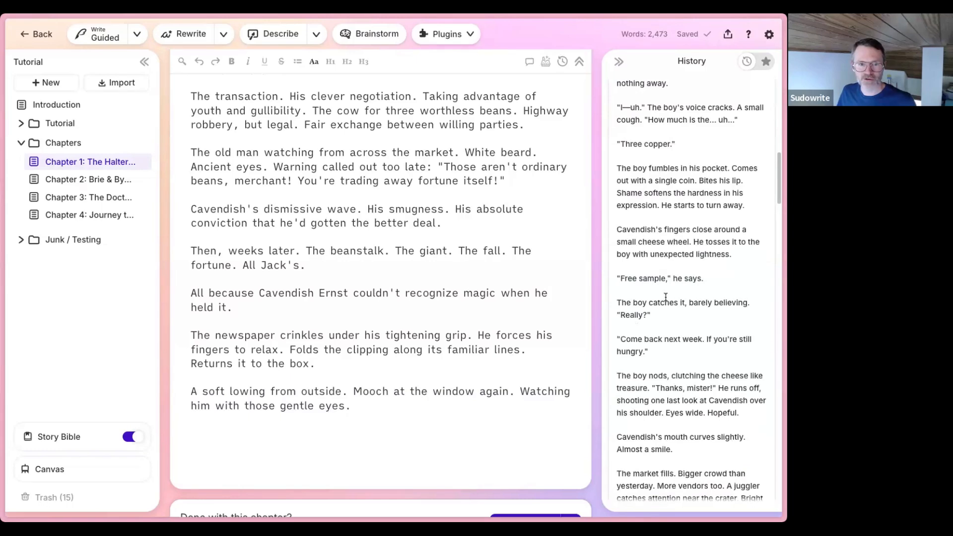
scroll(666, 297, down, 1)
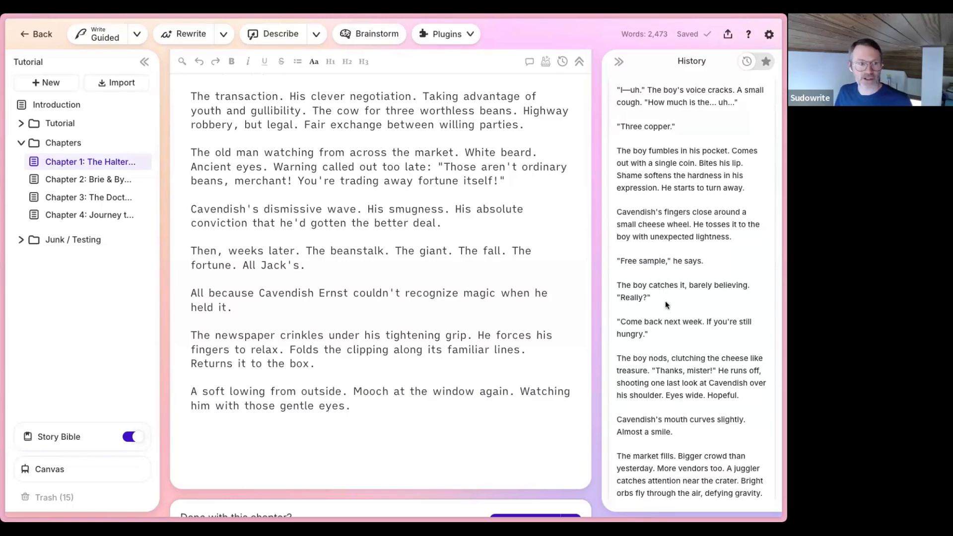
Reopen the Guided instruction prompt and clear the instruction about the orphan at the market
click(138, 36)
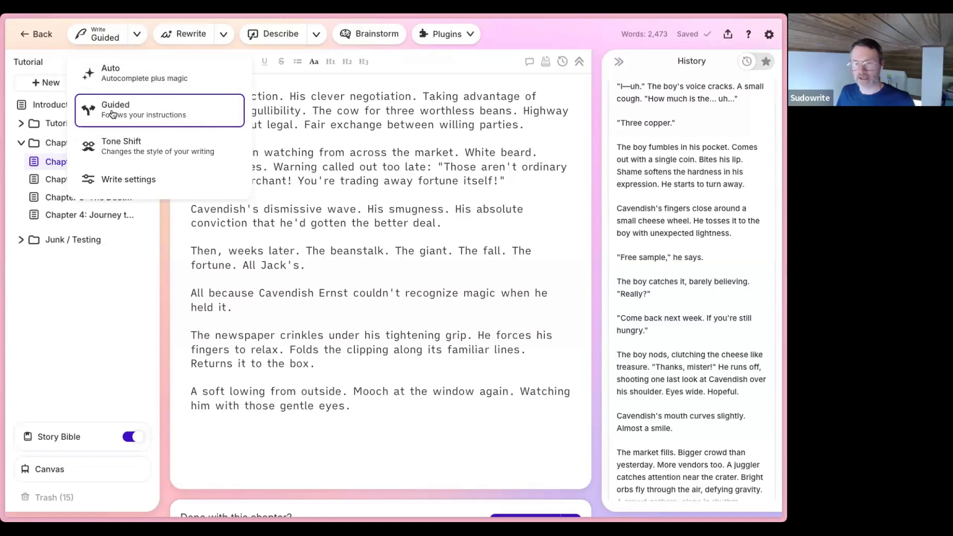
click(131, 111)
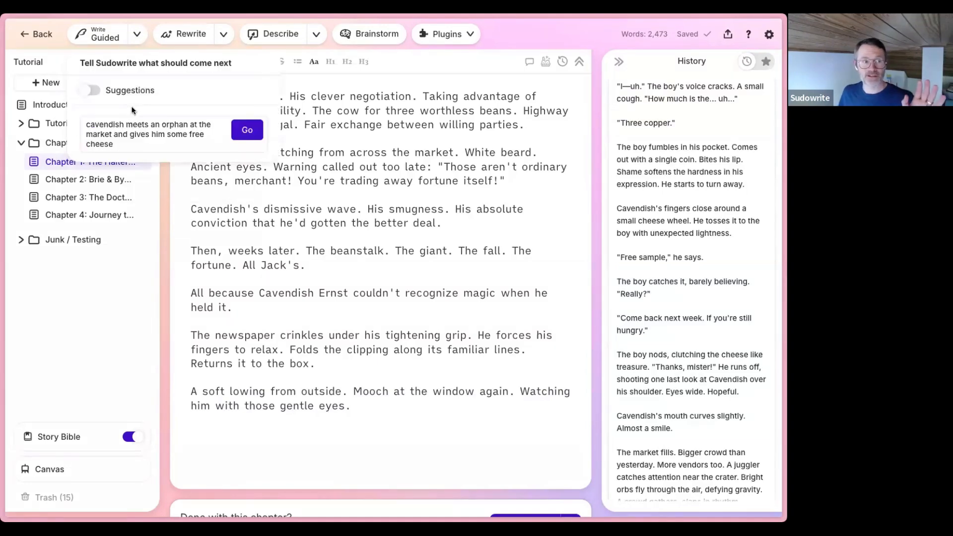
click(143, 144)
key(ctrl+a)
key(BackSpace)
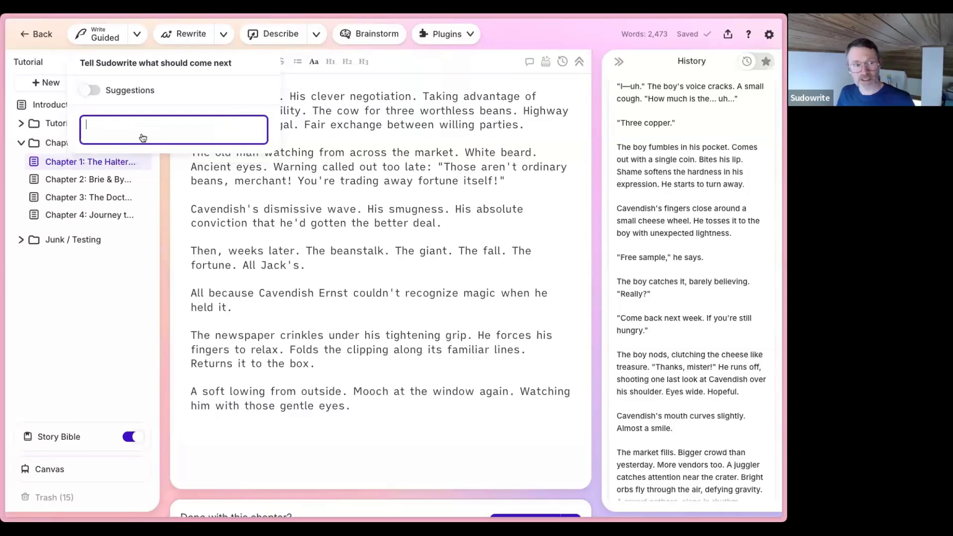
Turn on Suggestions, refresh them, and generate guided text from the one about the old man at the market being a wizard
click(90, 90)
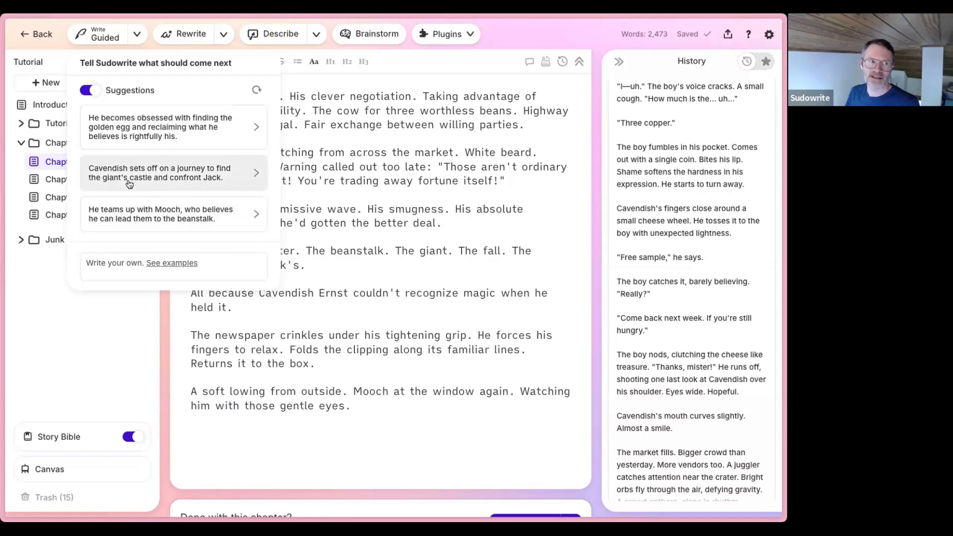
click(257, 92)
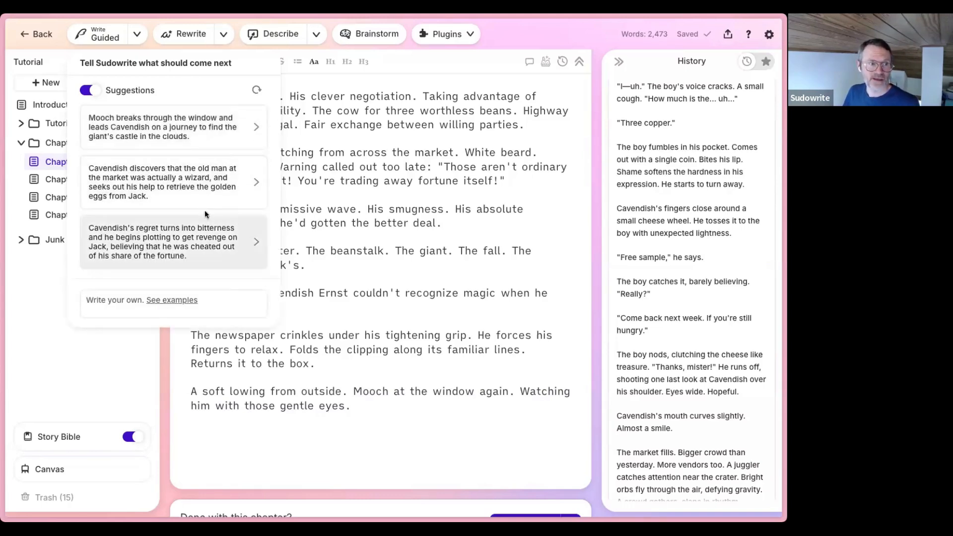
click(177, 185)
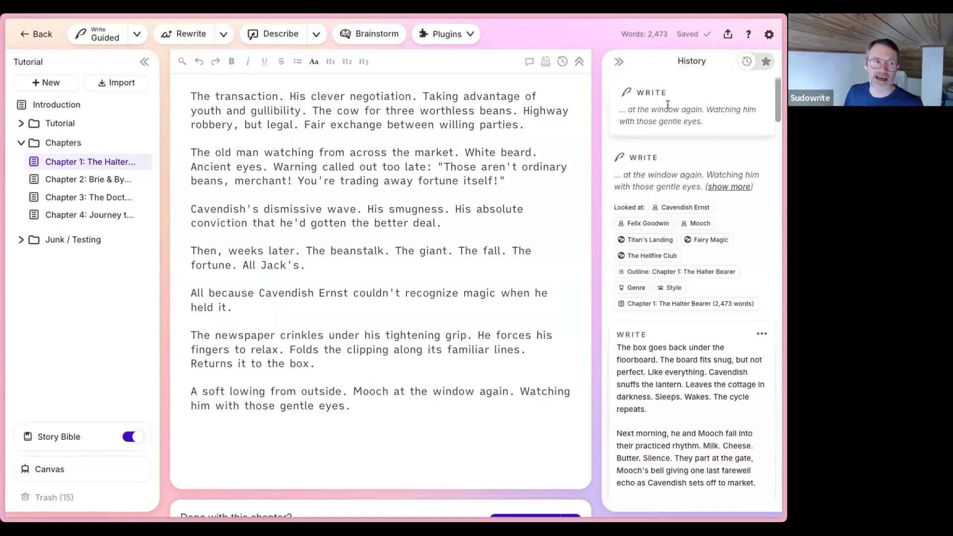
Open the Write settings, try Creativity at its maximum and return it to the middle level
click(137, 37)
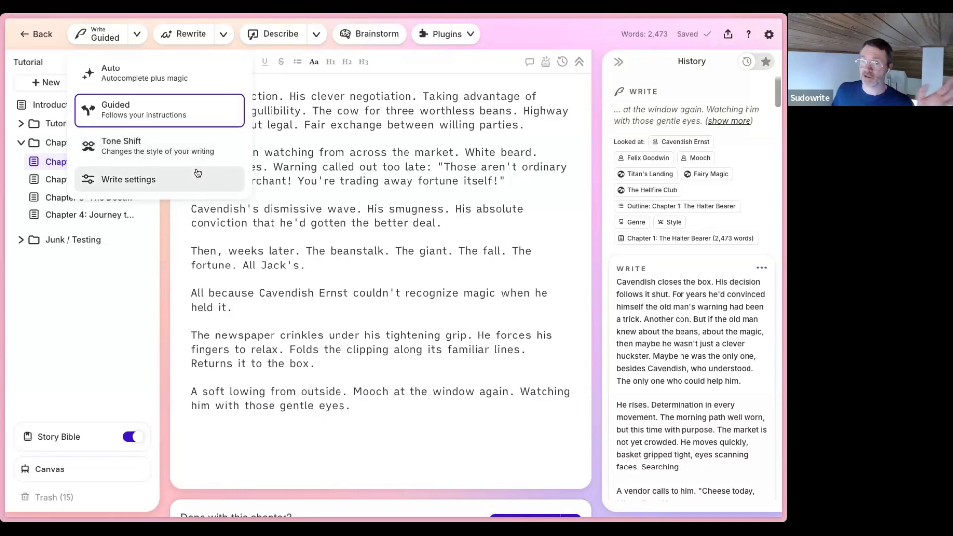
click(168, 185)
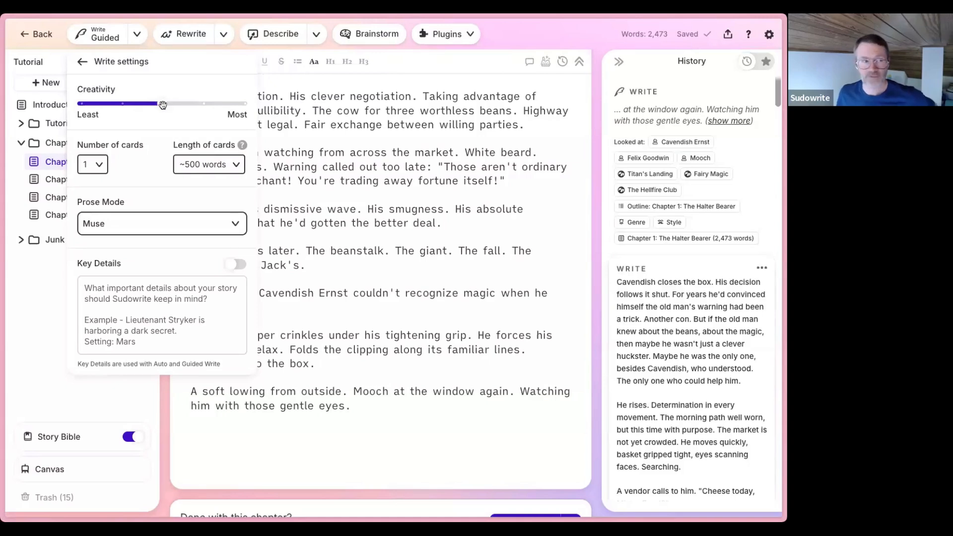
click(230, 111)
drag(229, 110, 158, 116)
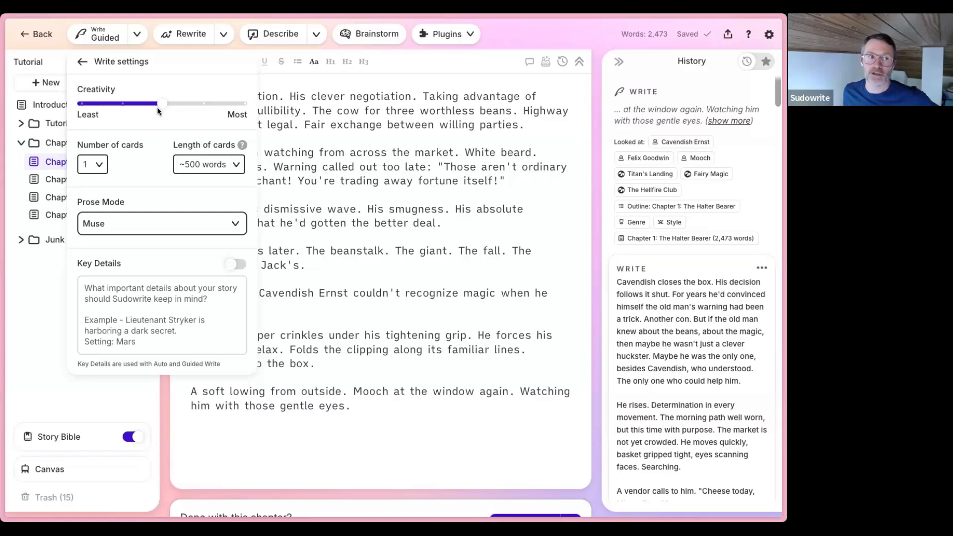
drag(164, 103, 233, 108)
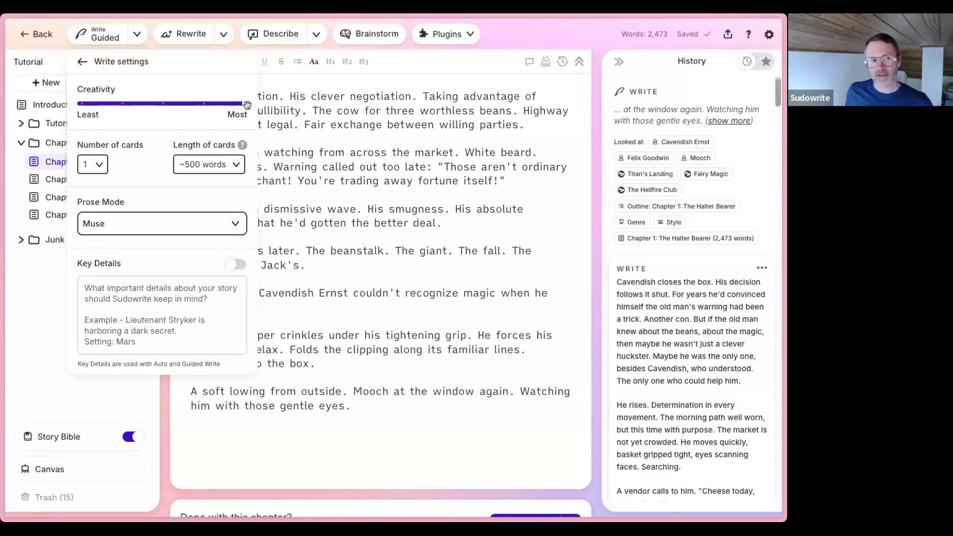
drag(246, 105, 180, 109)
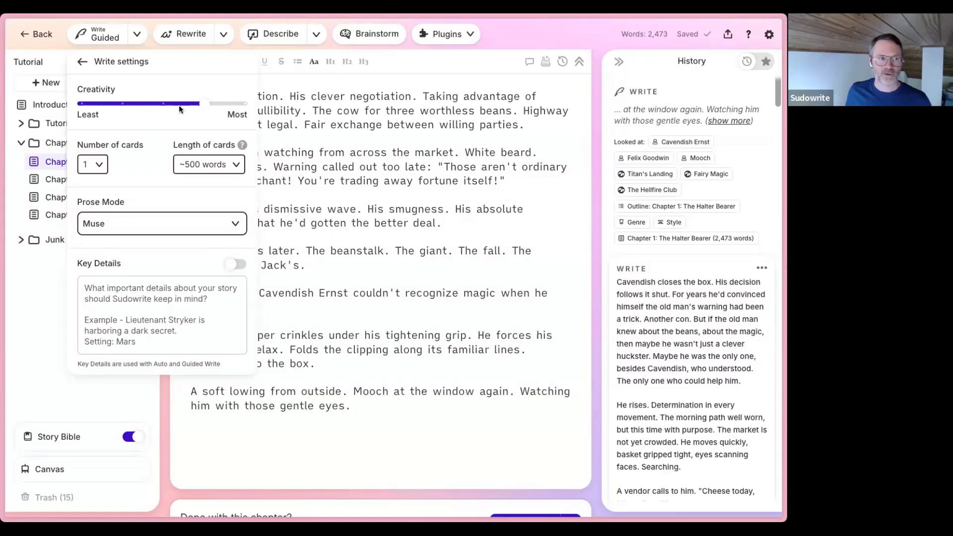
click(153, 108)
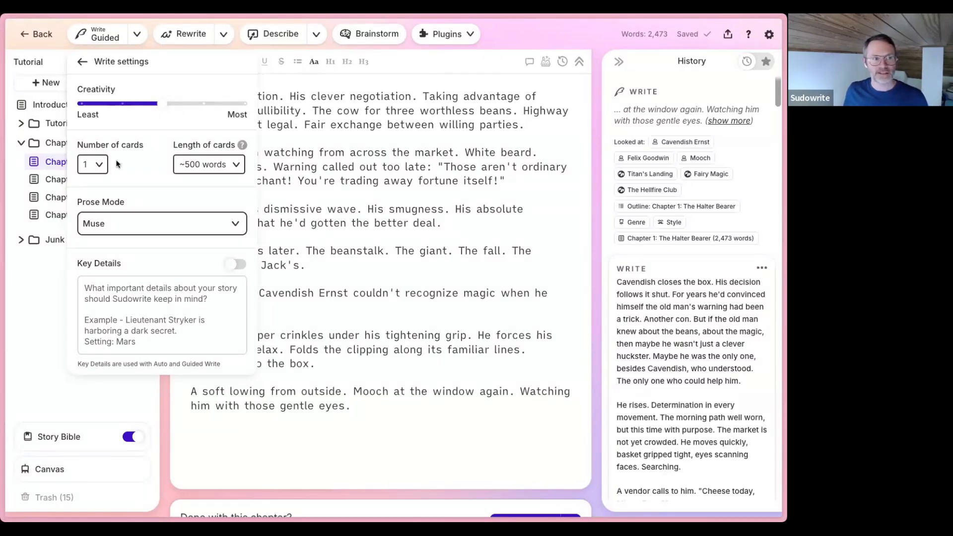
Look through the available options for number of cards and length of cards in the Write settings
click(100, 164)
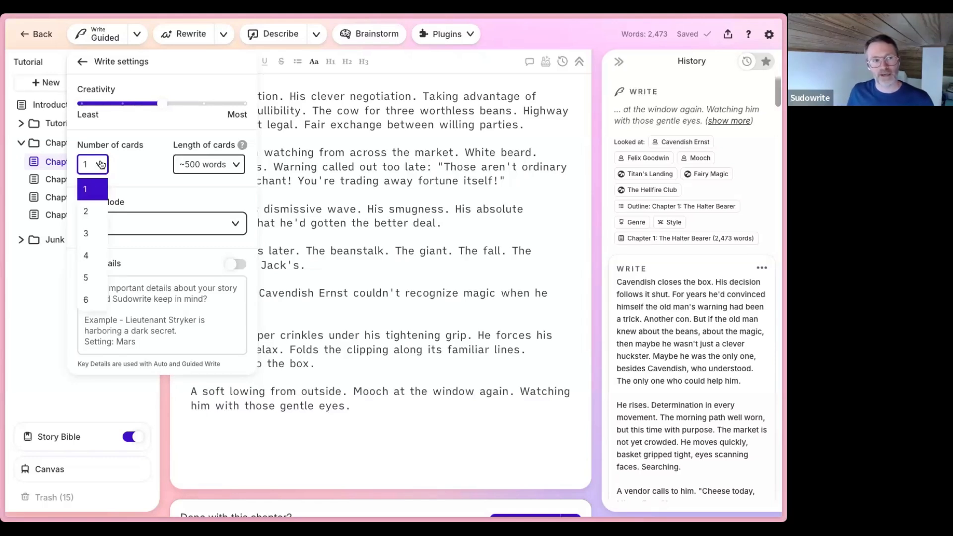
click(99, 164)
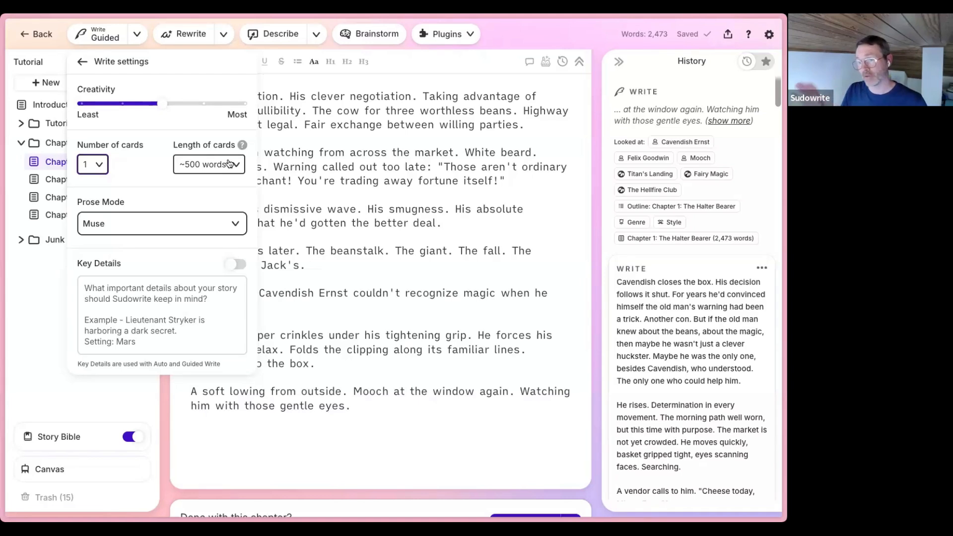
click(241, 169)
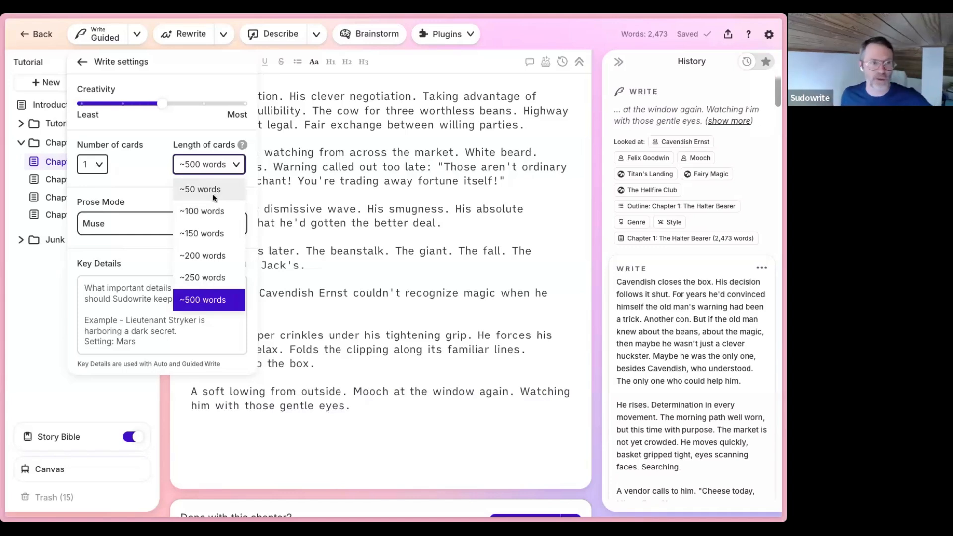
click(231, 167)
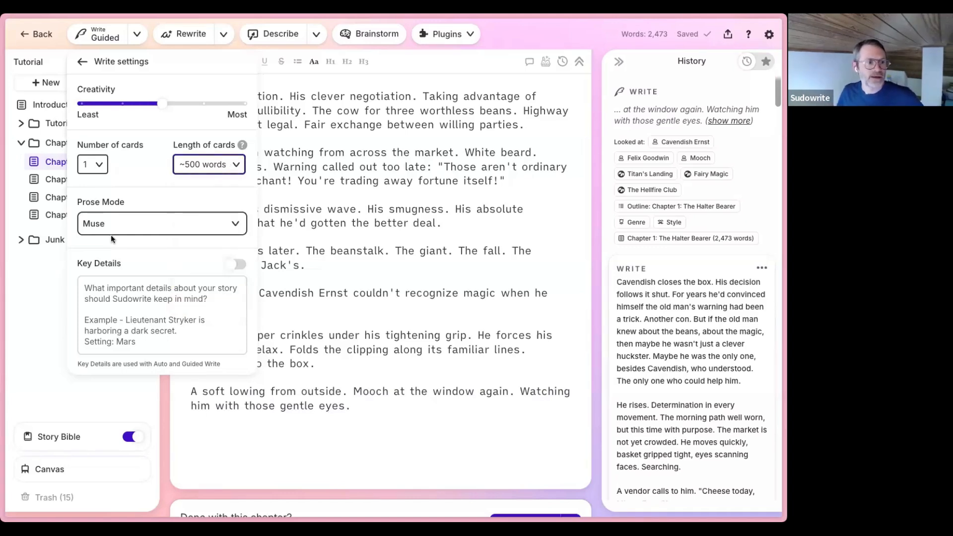
Try turning on Key Details and placing the cursor in its text area, and turn the option off again
click(136, 290)
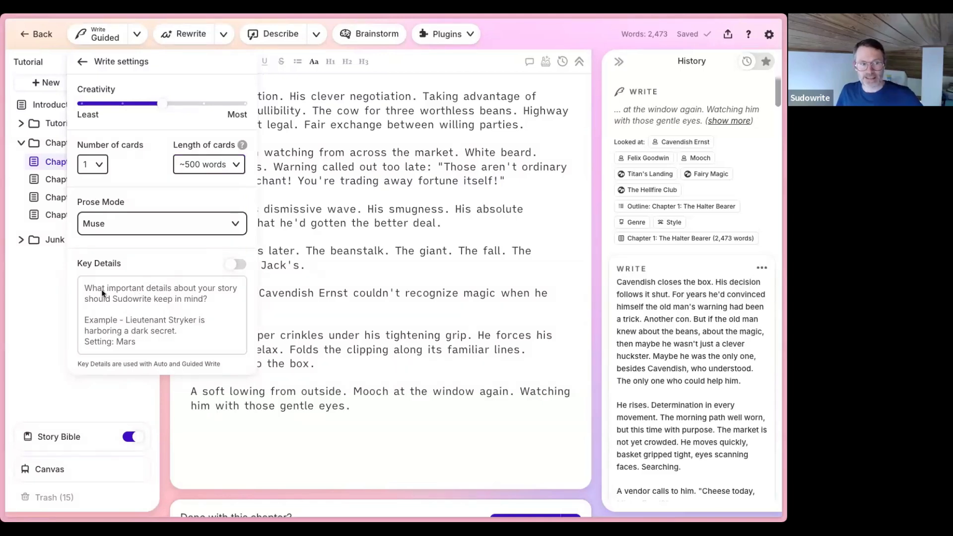
click(238, 266)
click(184, 296)
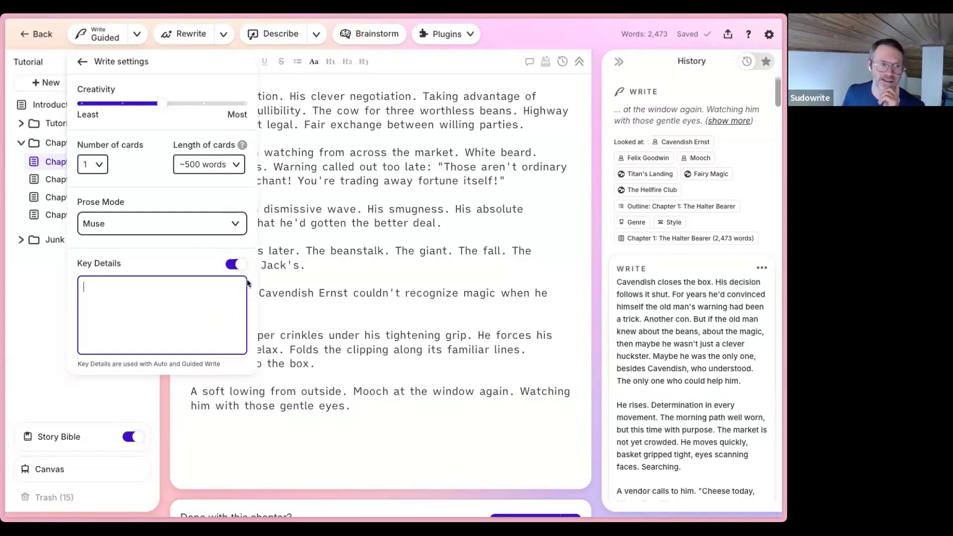
click(237, 265)
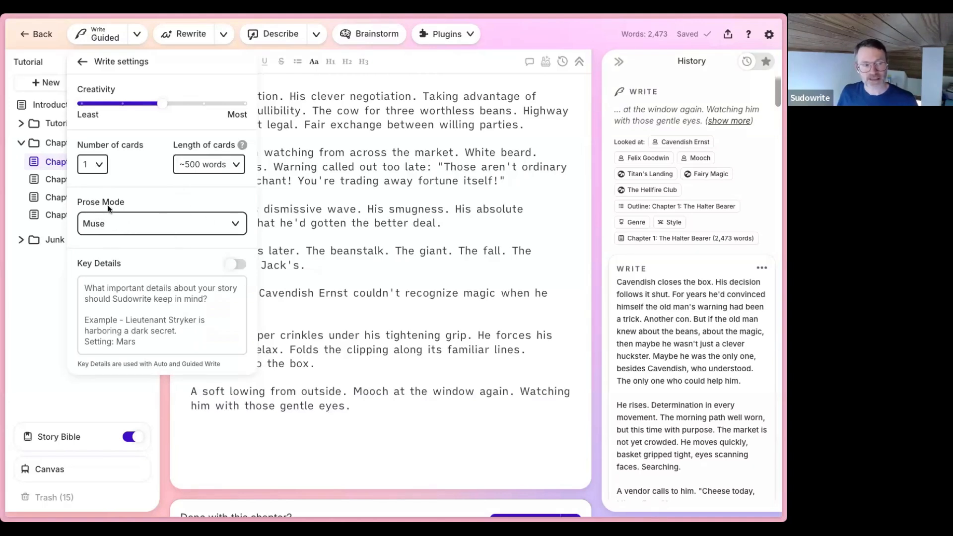
Review the Excellent prose mode and the Advanced model list, and set the Prose Mode to Basic
click(157, 225)
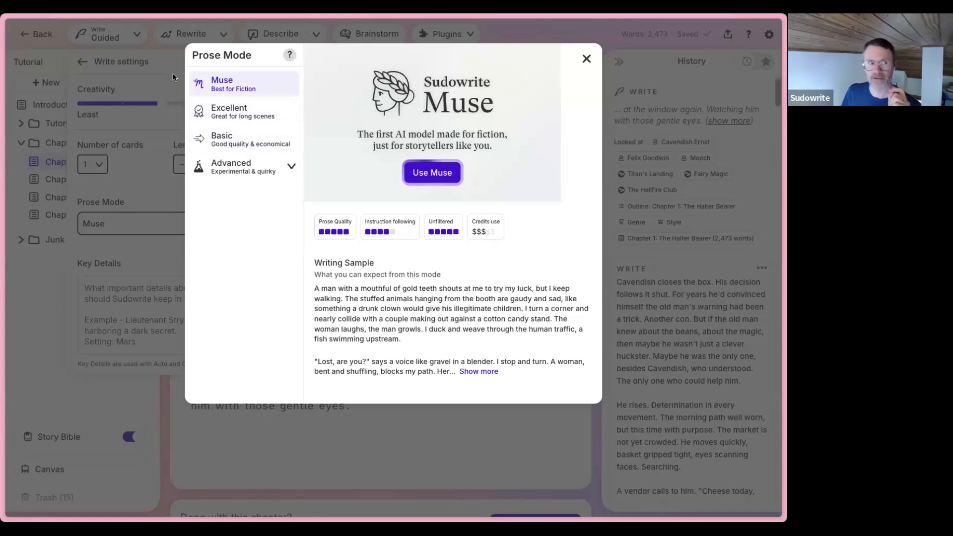
click(260, 110)
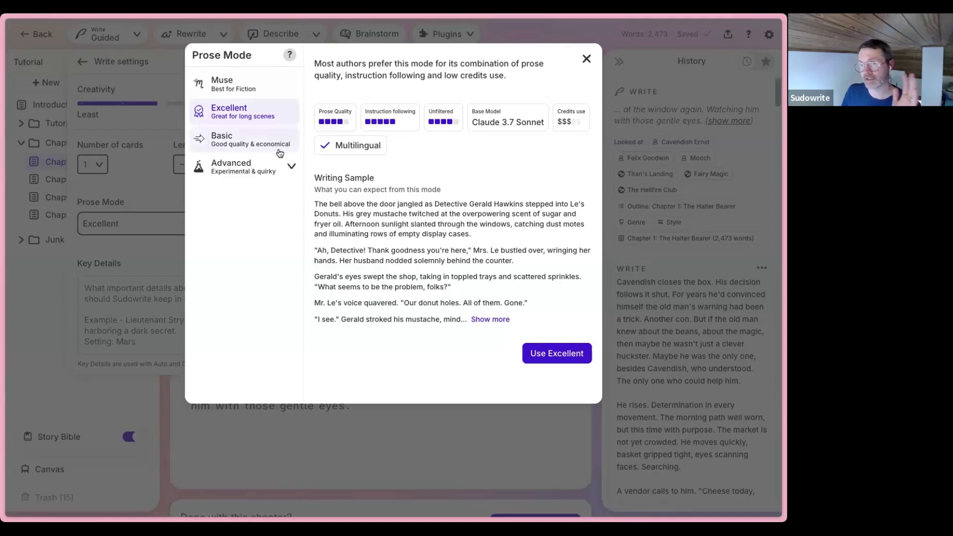
click(290, 168)
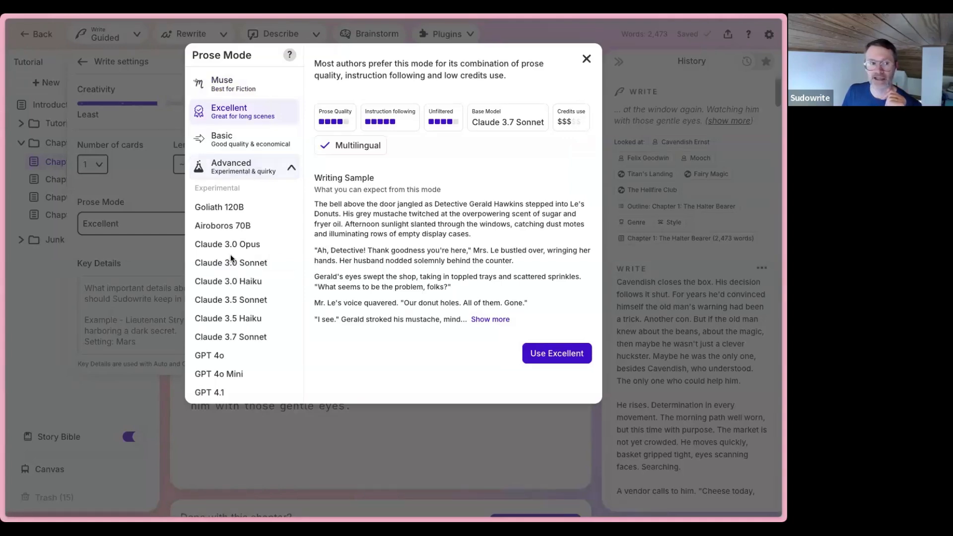
scroll(229, 255, down, 2)
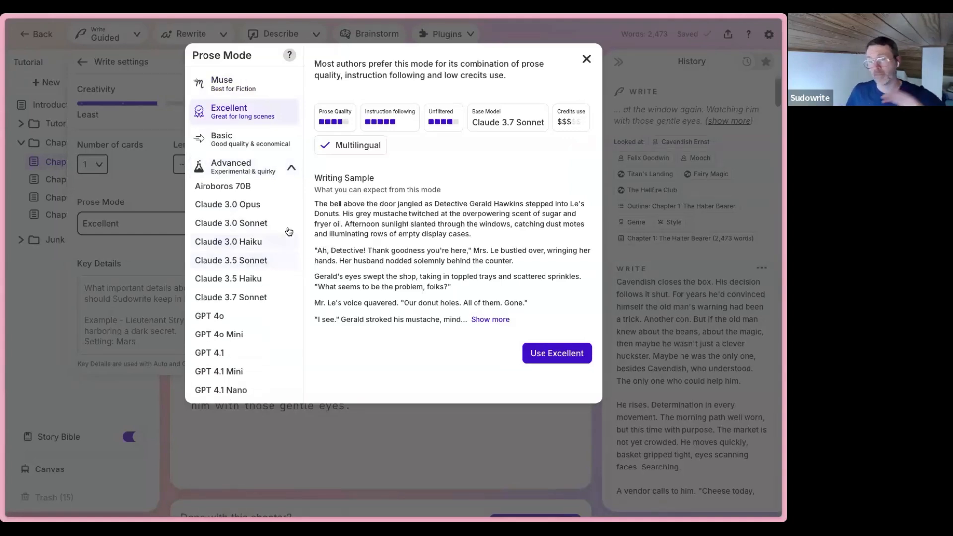
scroll(231, 263, down, 2)
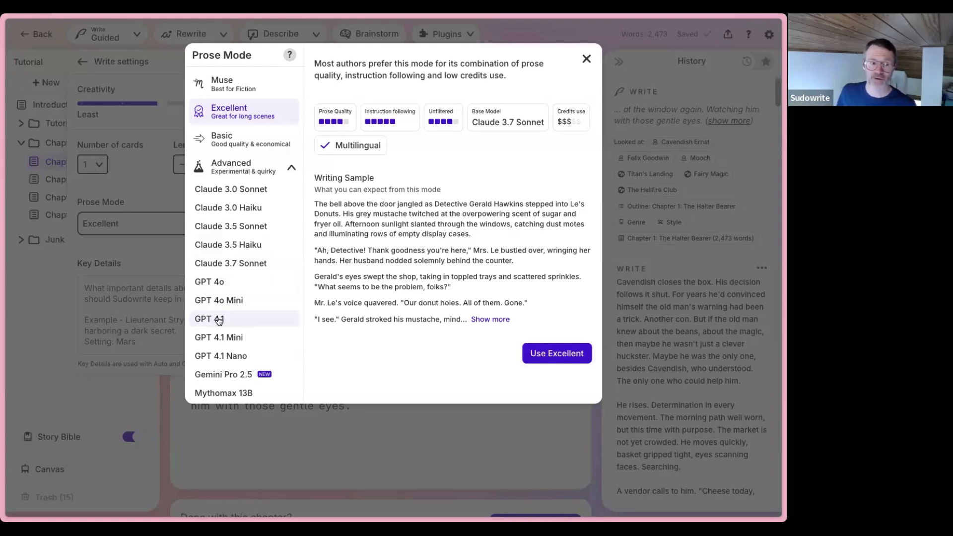
scroll(229, 304, up, 3)
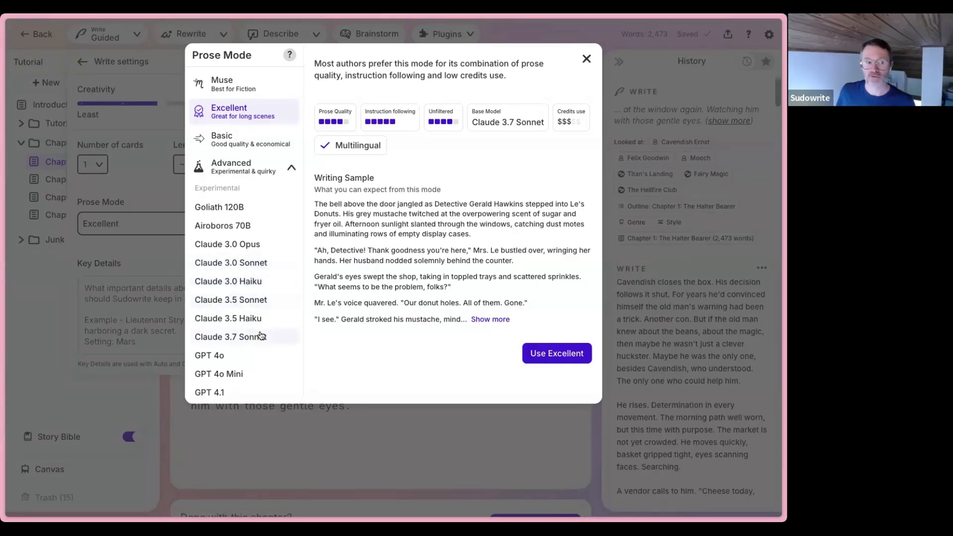
click(292, 171)
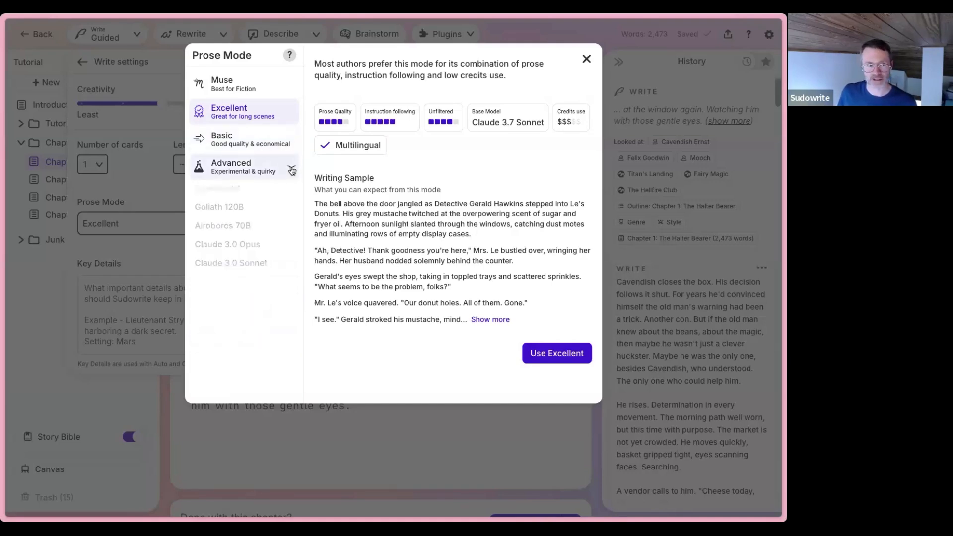
click(228, 147)
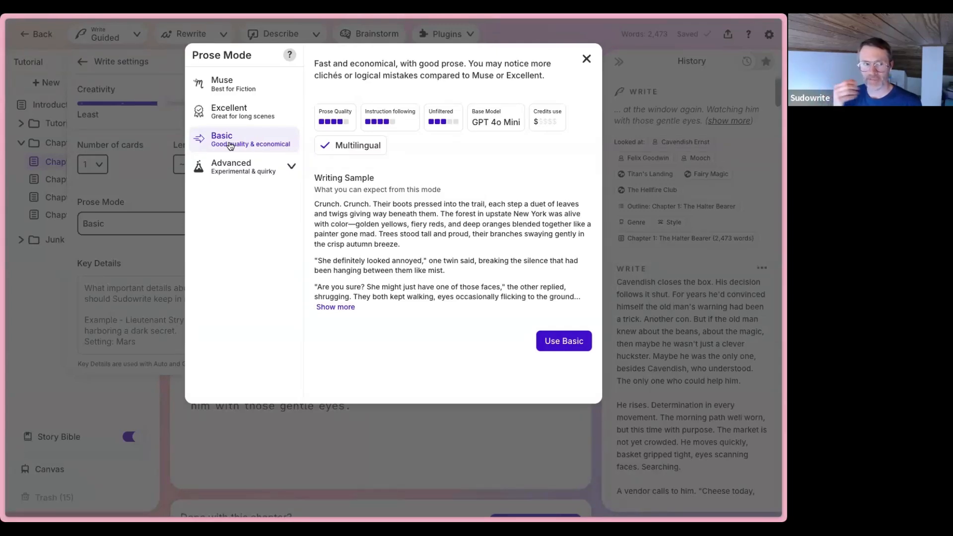
click(562, 351)
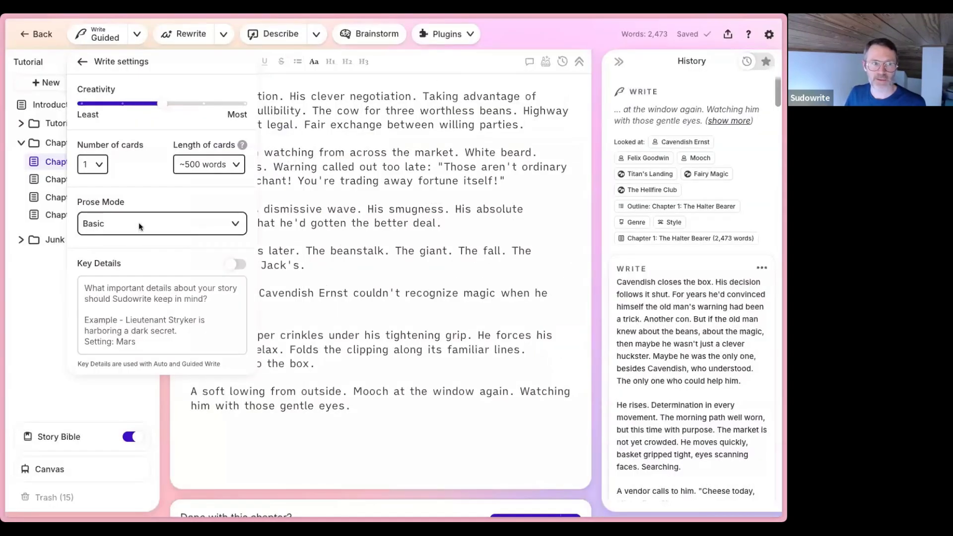
Place the cursor at the end of the chapter's last paragraph and generate a continuation with Write in Auto mode
click(406, 413)
scroll(298, 377, down, 1)
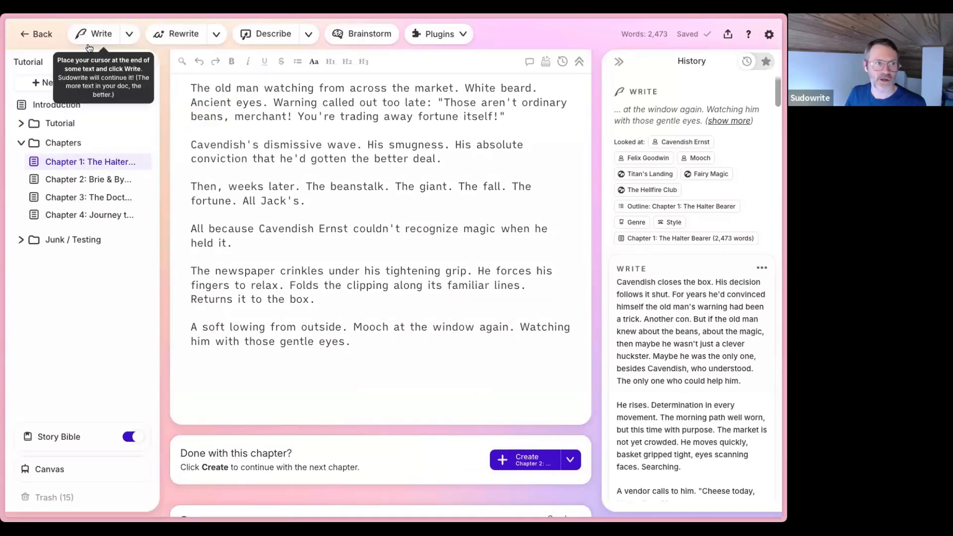
click(130, 37)
click(129, 36)
click(93, 39)
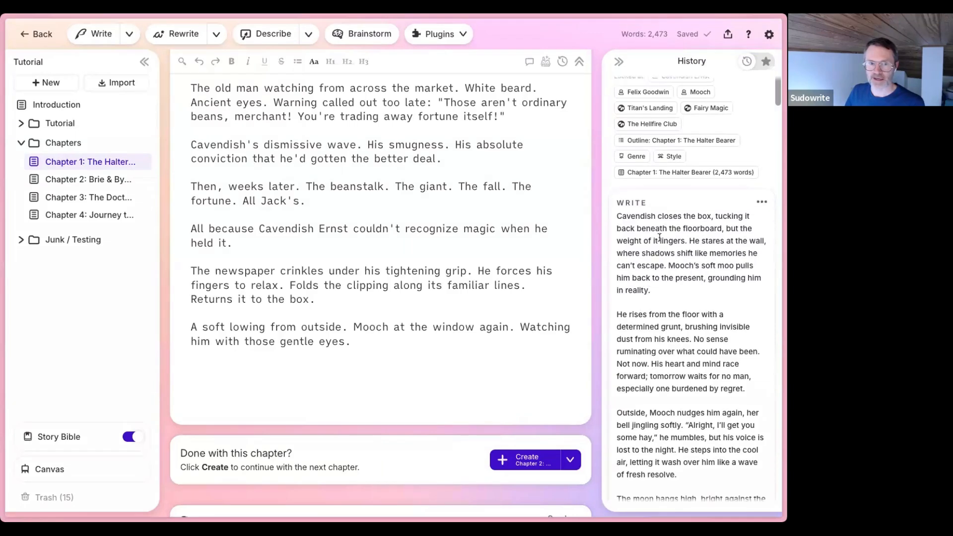
Read through the newly generated Write continuation in History to the end of its card
scroll(625, 300, down, 3)
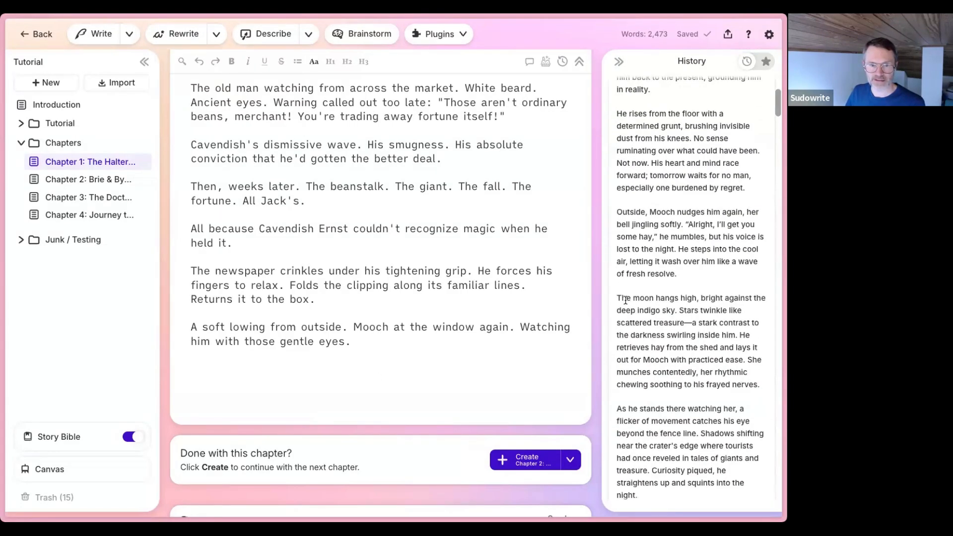
scroll(655, 316, down, 12)
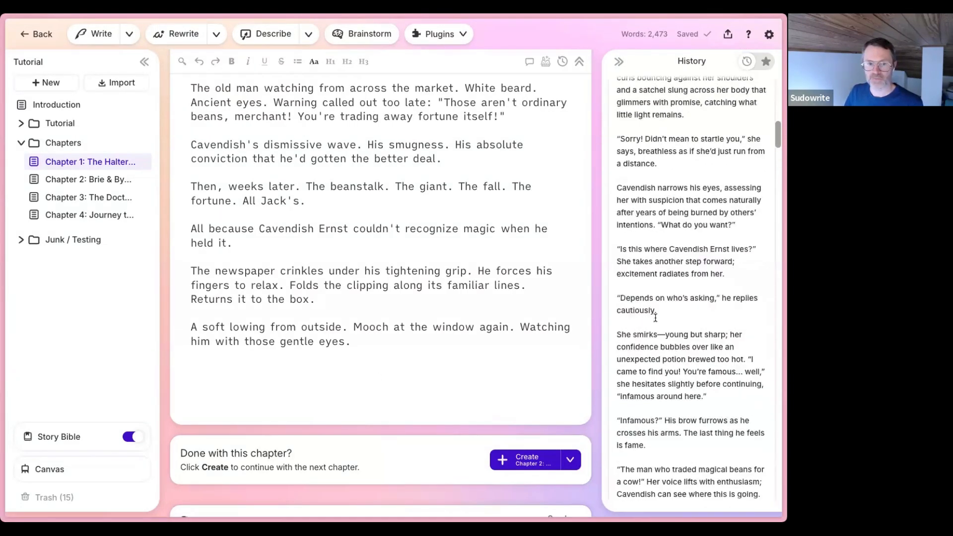
scroll(656, 317, down, 6)
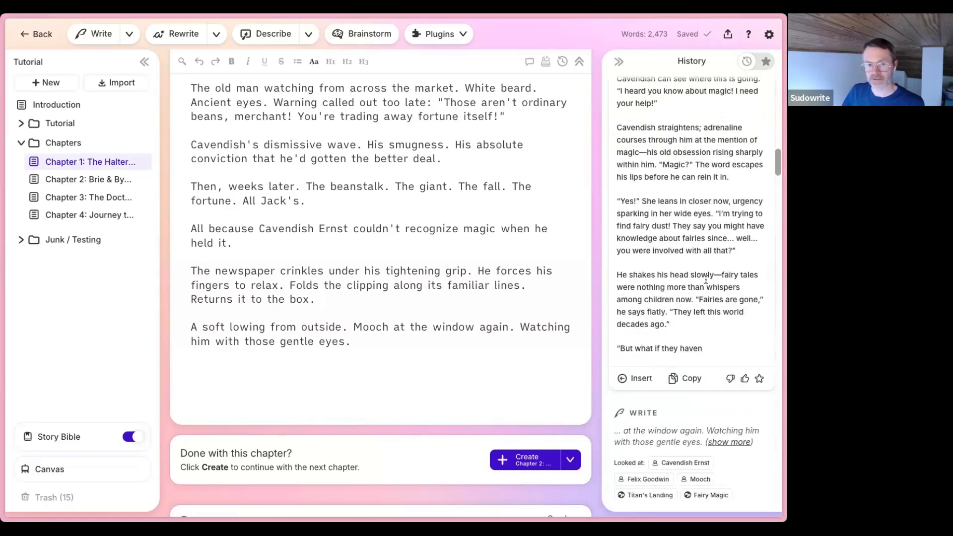
Show the account's Recent Activity to examine the credits used by each Write, Rewrite, Describe and Plugin run, and close the settings
scroll(704, 287, down, 6)
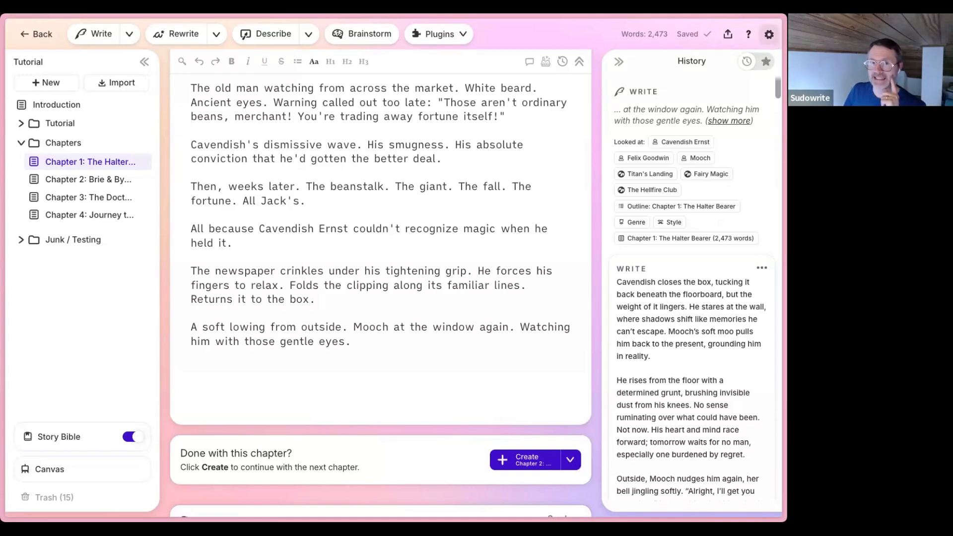
click(770, 36)
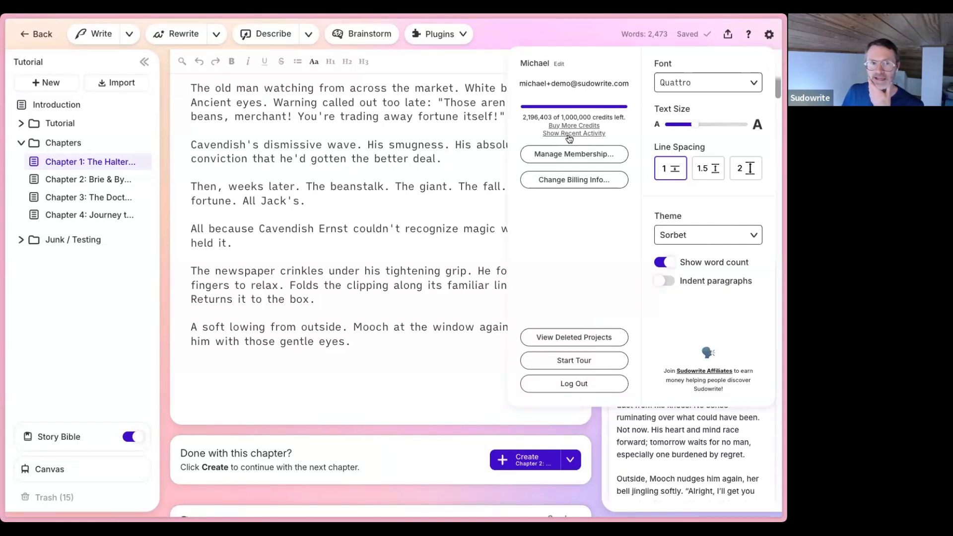
mouse_move(567, 135)
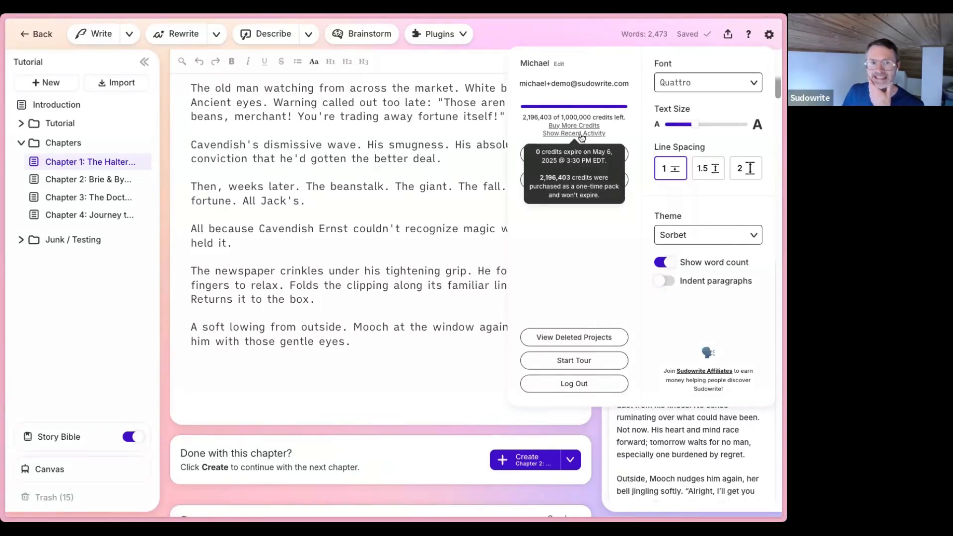
click(578, 134)
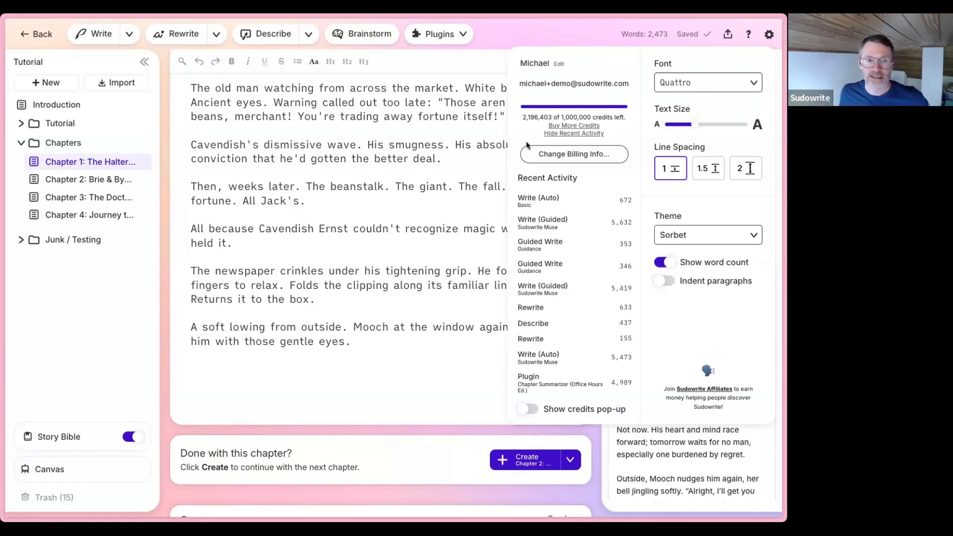
click(498, 154)
Look through the older History cards and open the Brainstorm card about a neighborhood diner where the protagonist likes to hang out
click(667, 119)
scroll(666, 174, down, 2)
scroll(666, 177, down, 5)
scroll(666, 176, up, 5)
scroll(694, 211, down, 8)
scroll(692, 210, down, 15)
scroll(690, 227, down, 15)
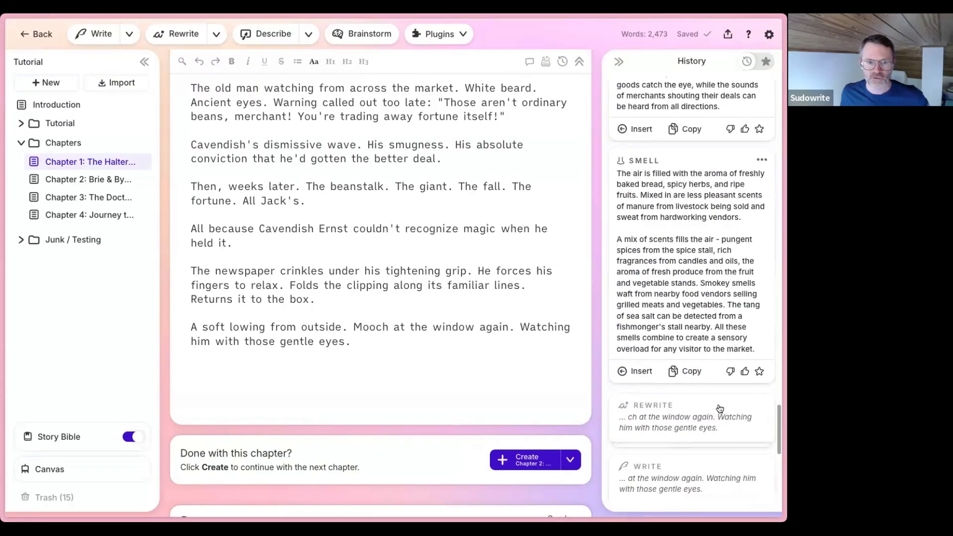
scroll(690, 411, down, 5)
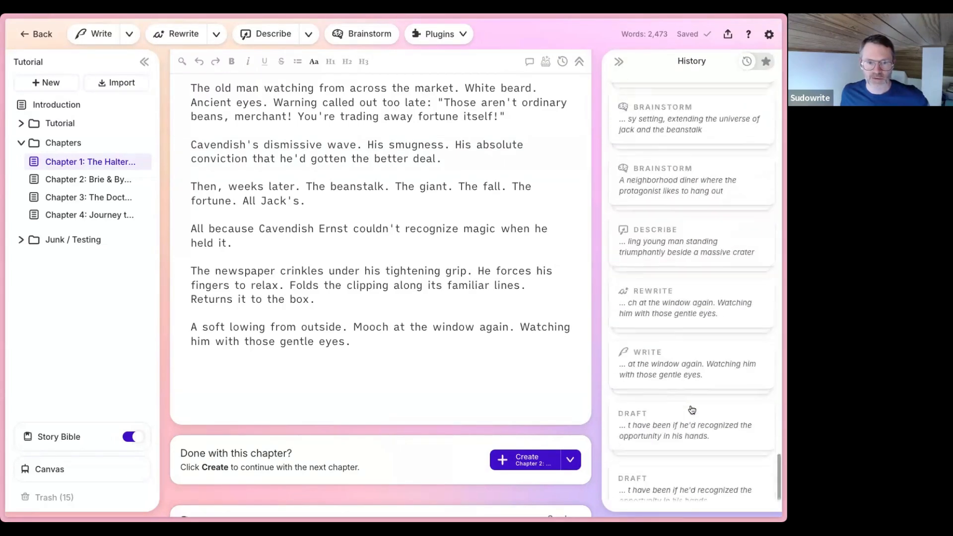
click(697, 164)
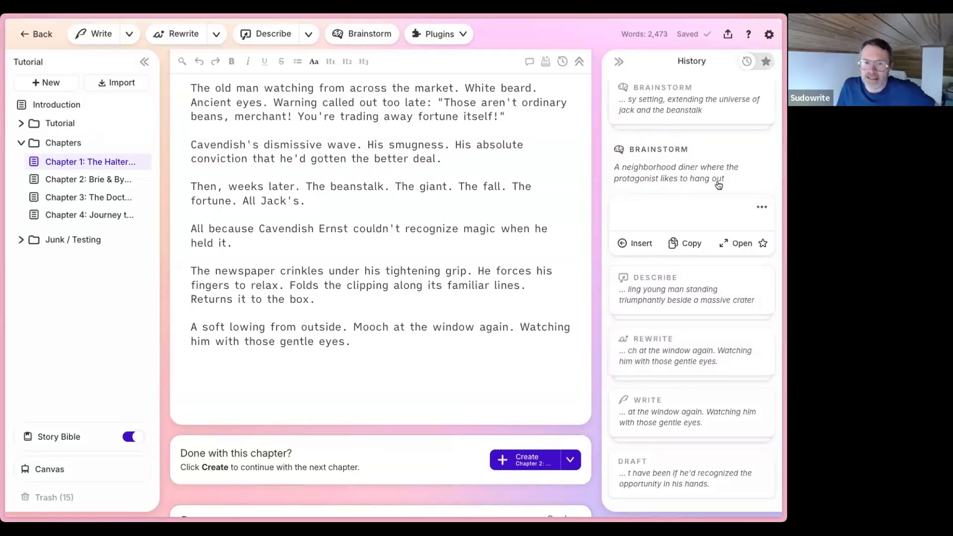
Open the Brainstorm card about fantasy towns extending Jack and the Beanstalk, show its full prompt and read its list of ideas
scroll(710, 179, up, 1)
click(698, 131)
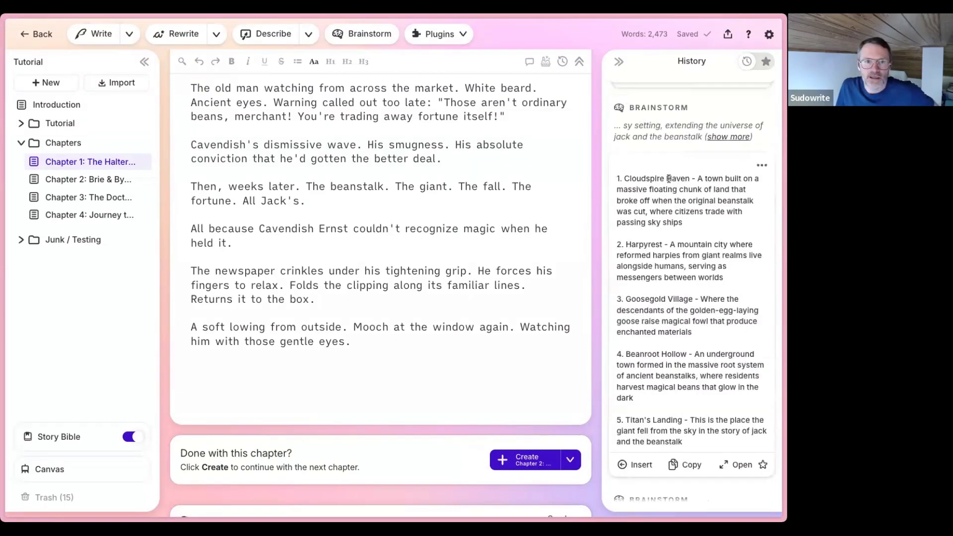
click(721, 137)
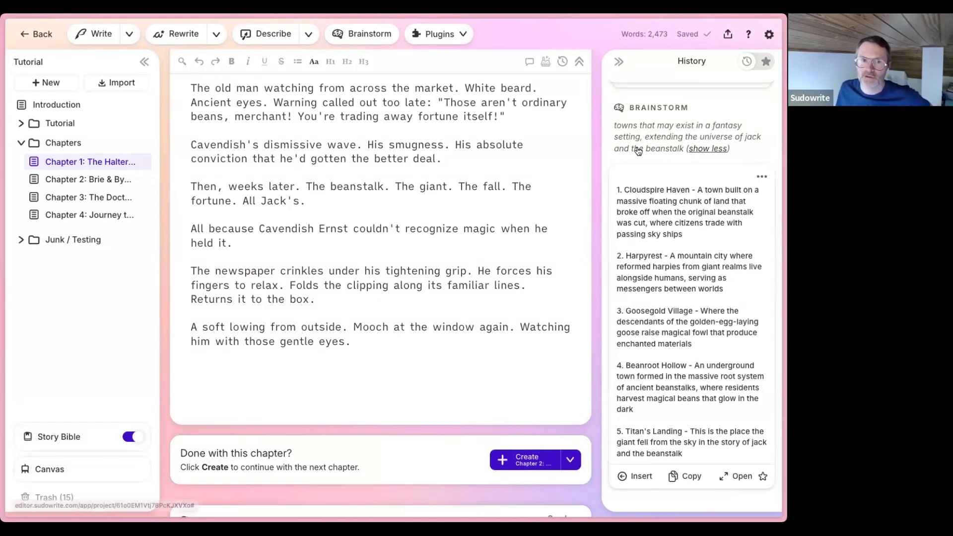
scroll(683, 177, down, 1)
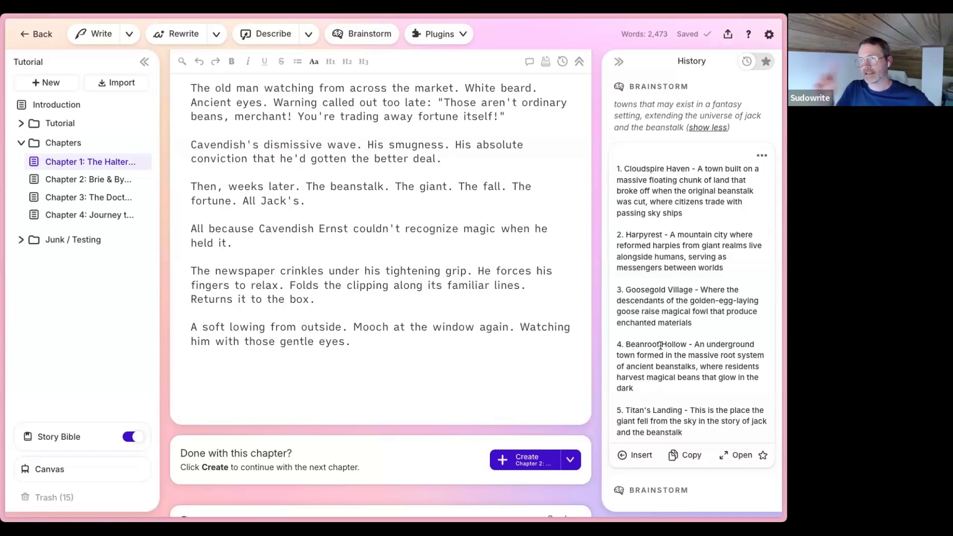
scroll(659, 350, up, 4)
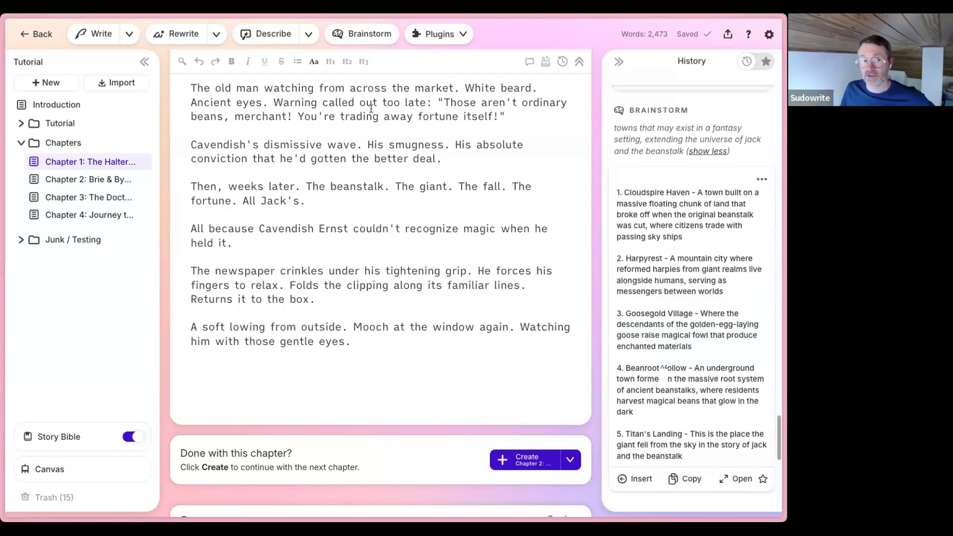
Review the font options in the settings, try Line Spacing 2 on the document, and set the spacing back to 1
click(769, 34)
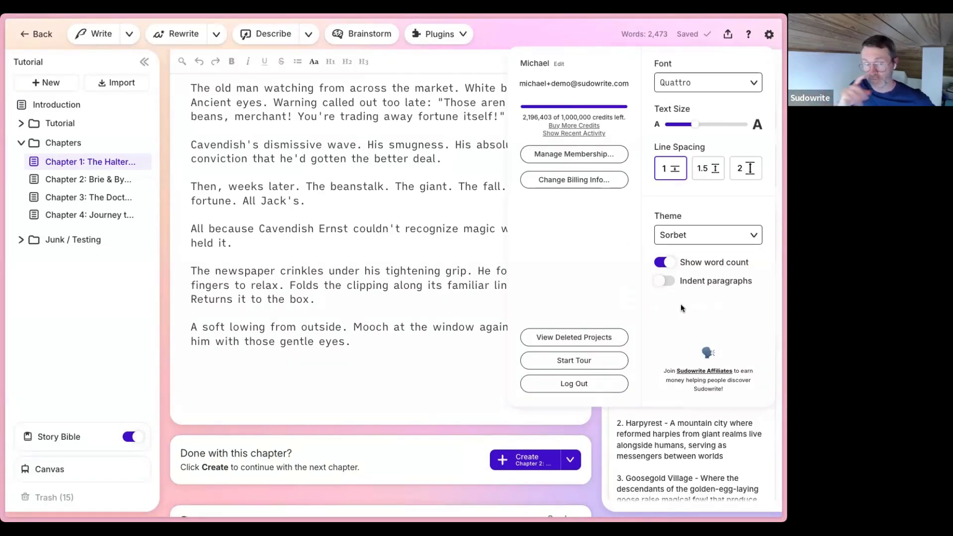
click(708, 81)
click(720, 120)
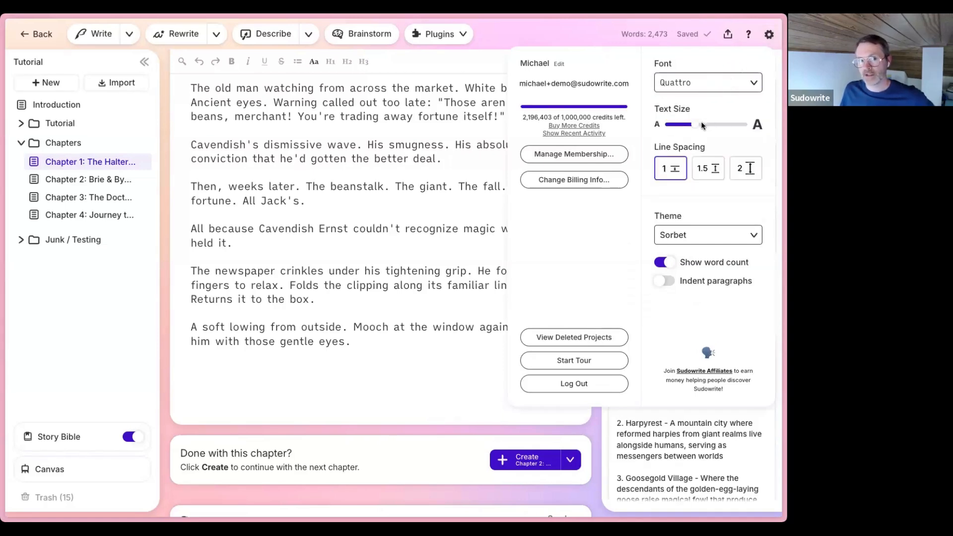
click(749, 169)
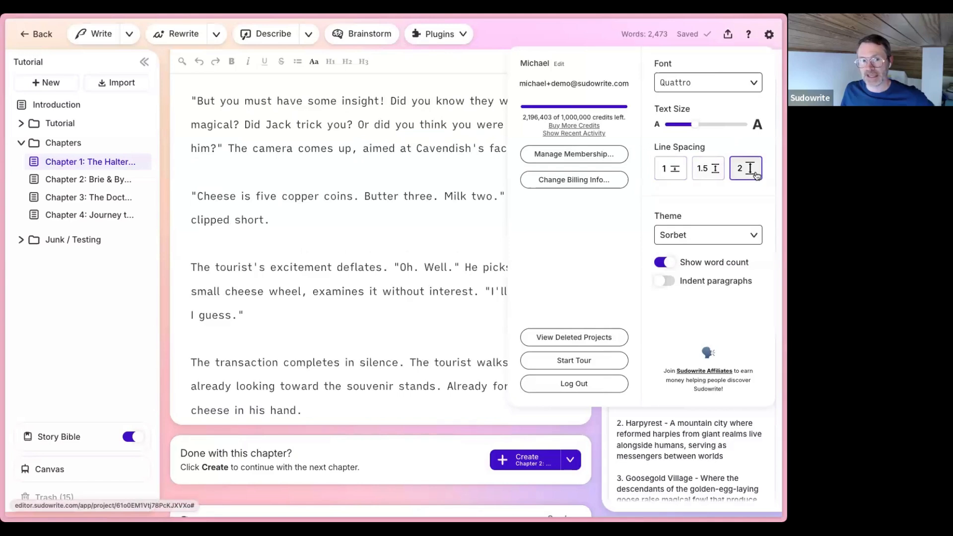
click(678, 172)
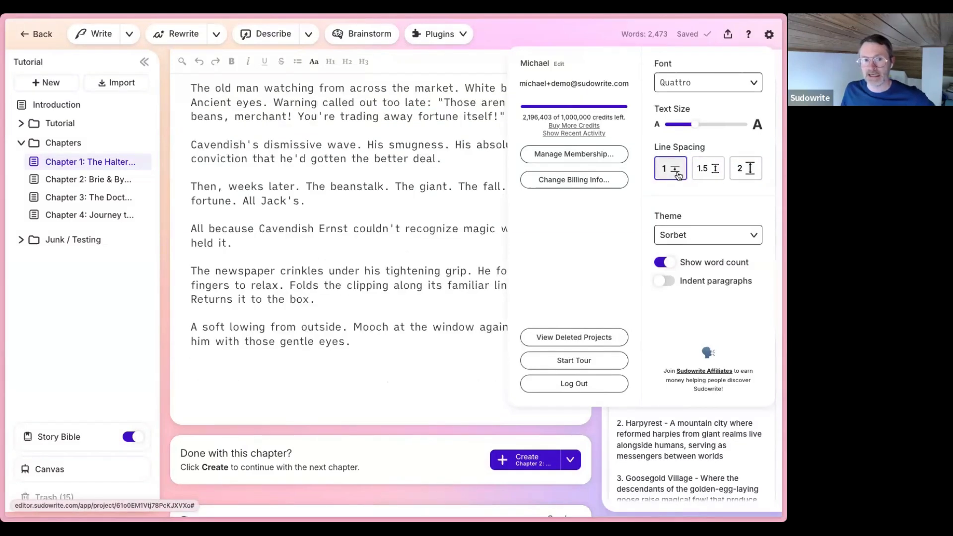
Try the Charcoal theme, switch back to Sorbet, and close the settings
click(745, 238)
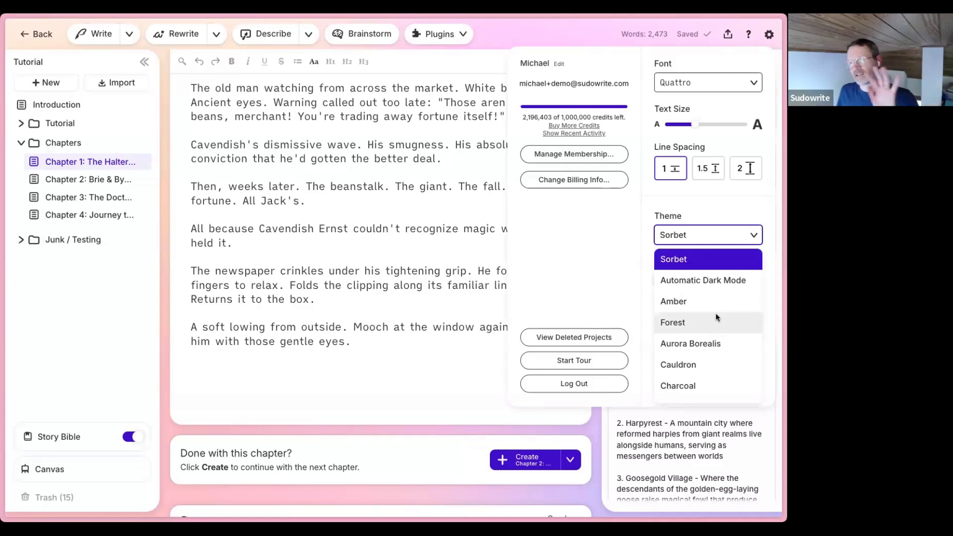
click(734, 386)
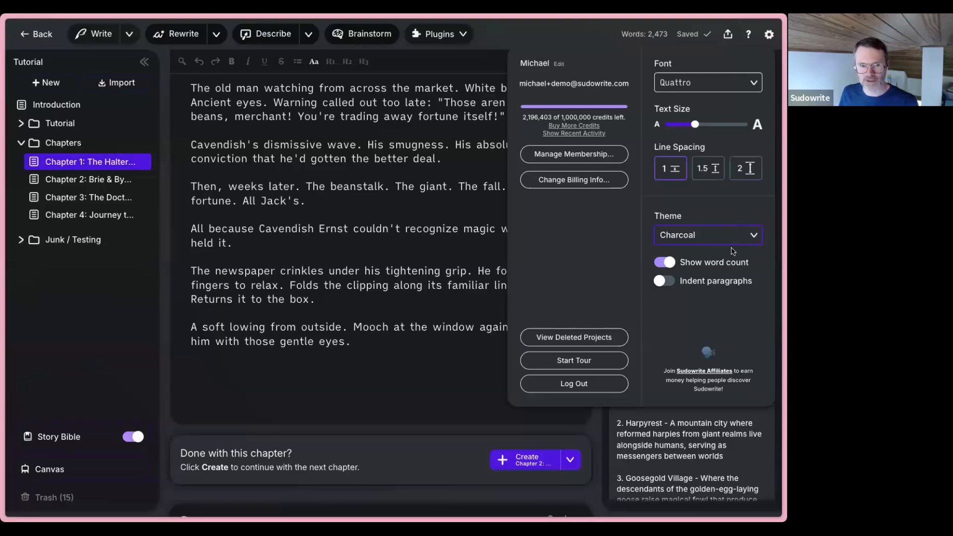
click(743, 242)
click(737, 263)
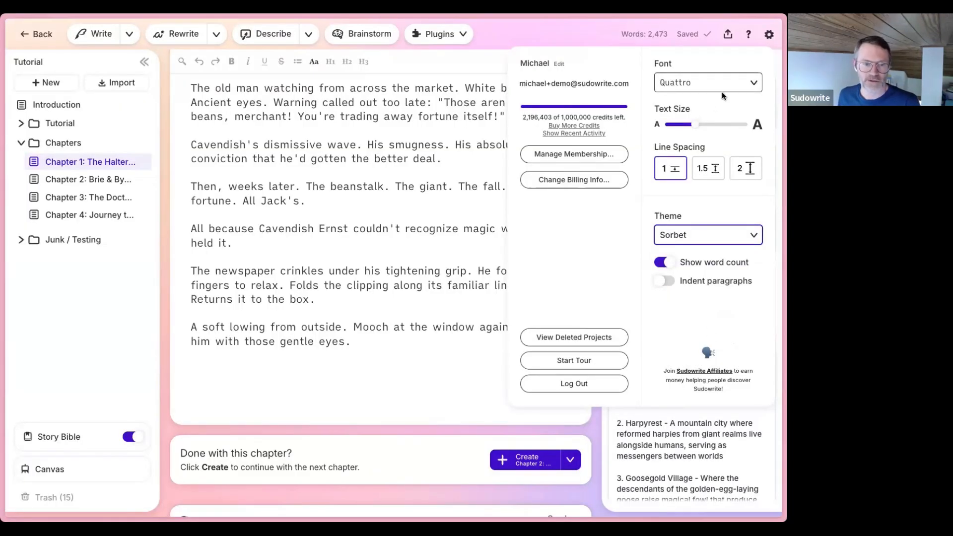
click(769, 38)
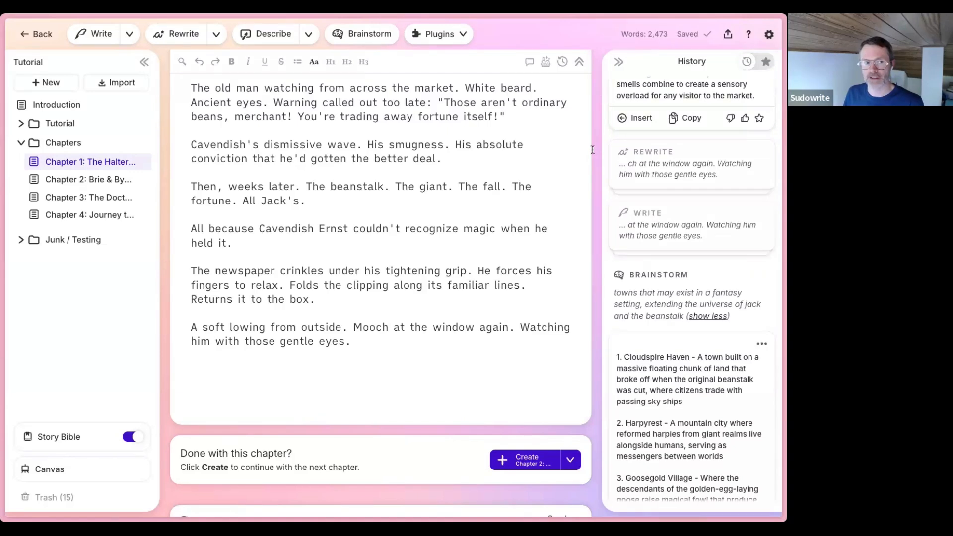
Run Quick Edit on Chapter 1's opening paragraph with the instruction "change this to first person from cavendish's pov"
scroll(561, 211, up, 8)
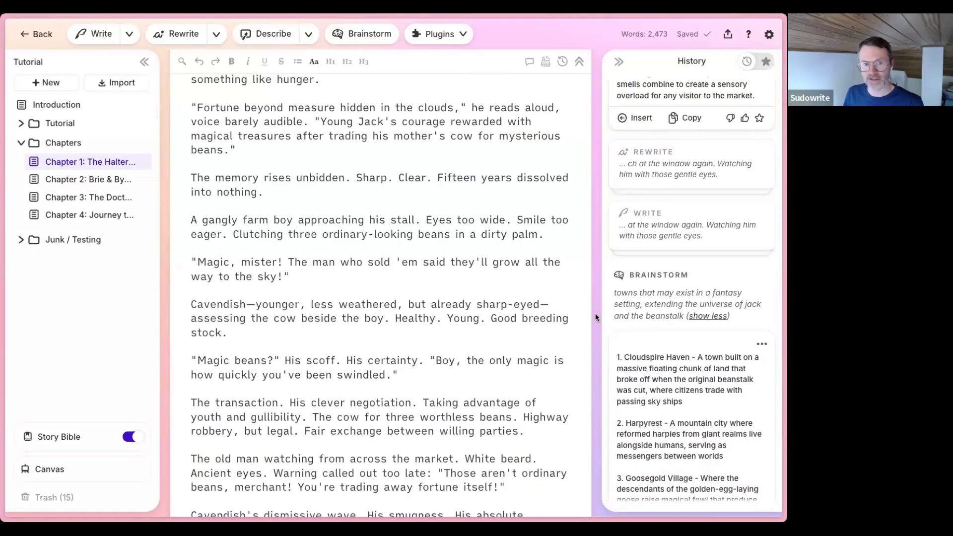
drag(595, 314, 604, 46)
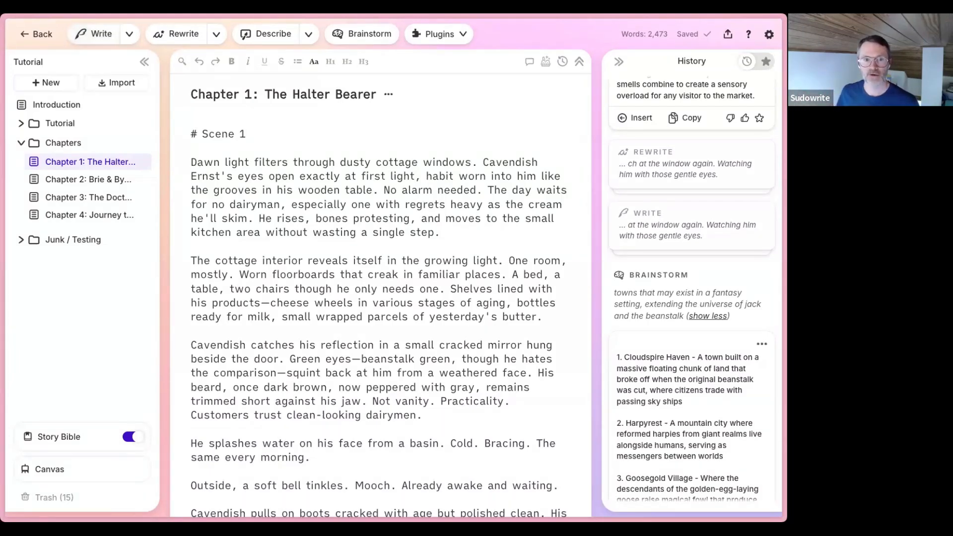
drag(191, 162, 446, 233)
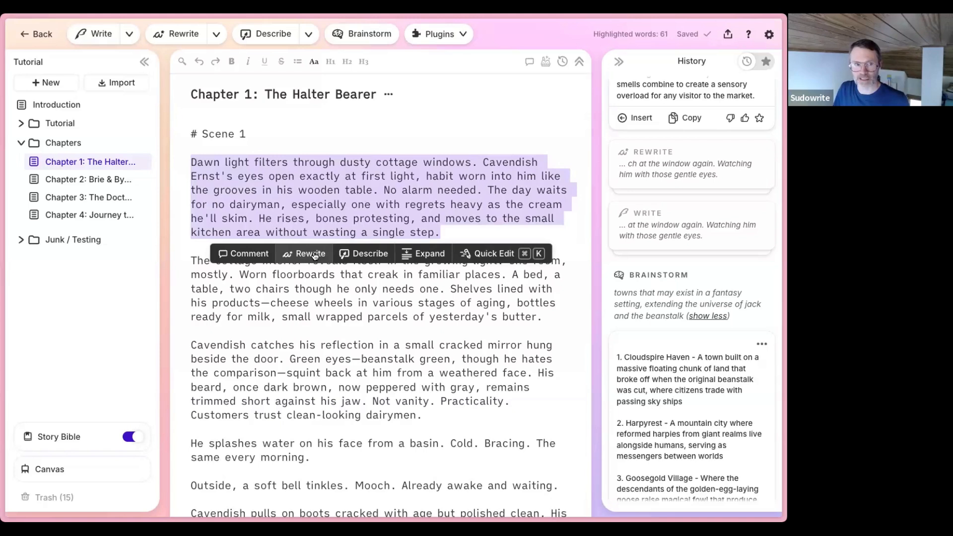
click(503, 257)
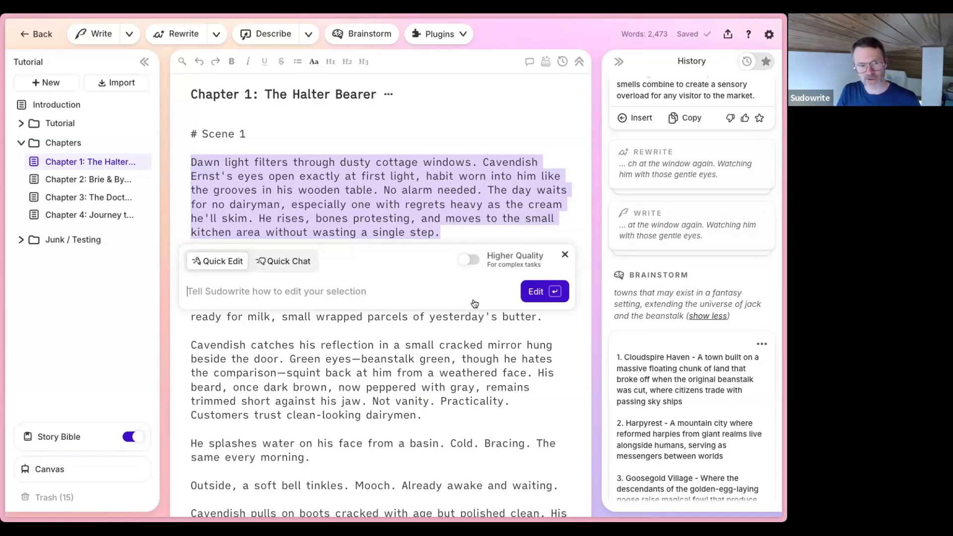
text(change)
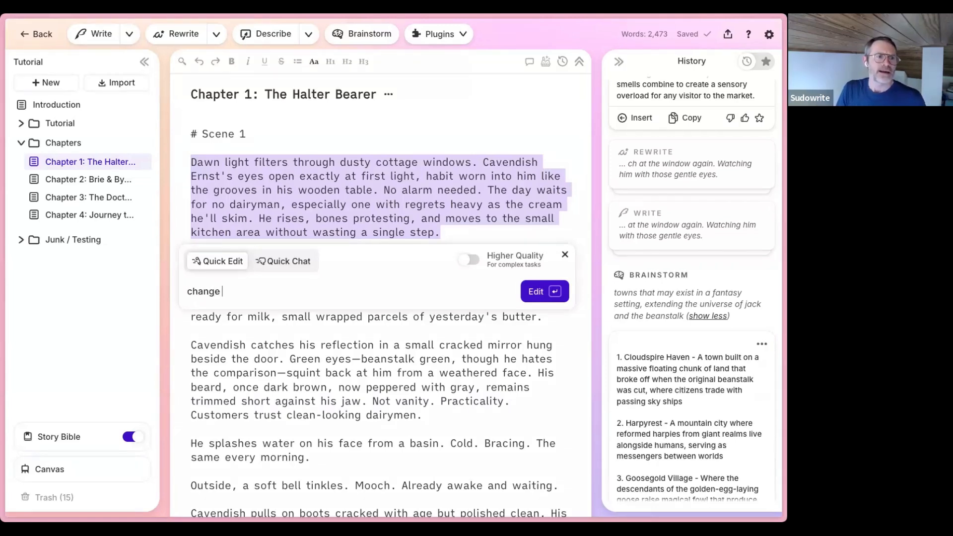
text( this to first )
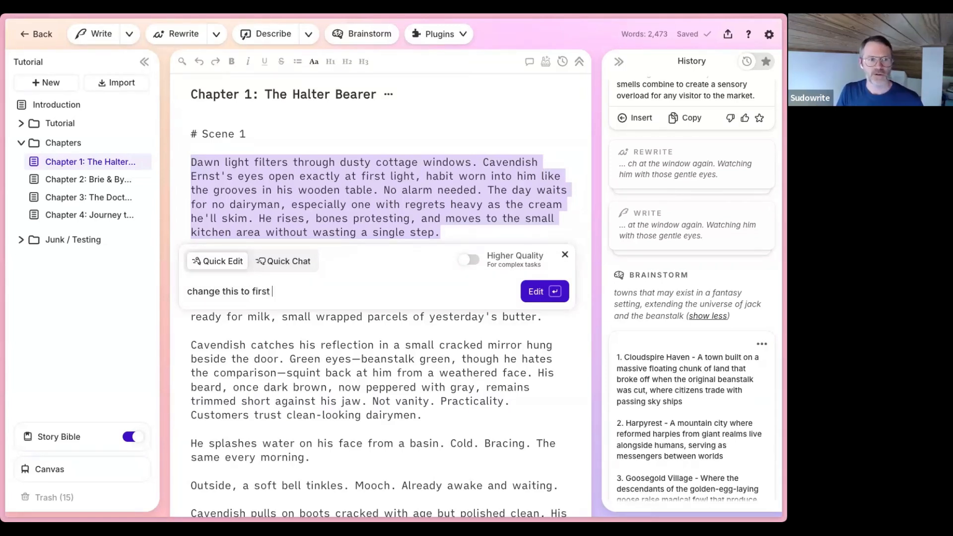
text(person from cavend)
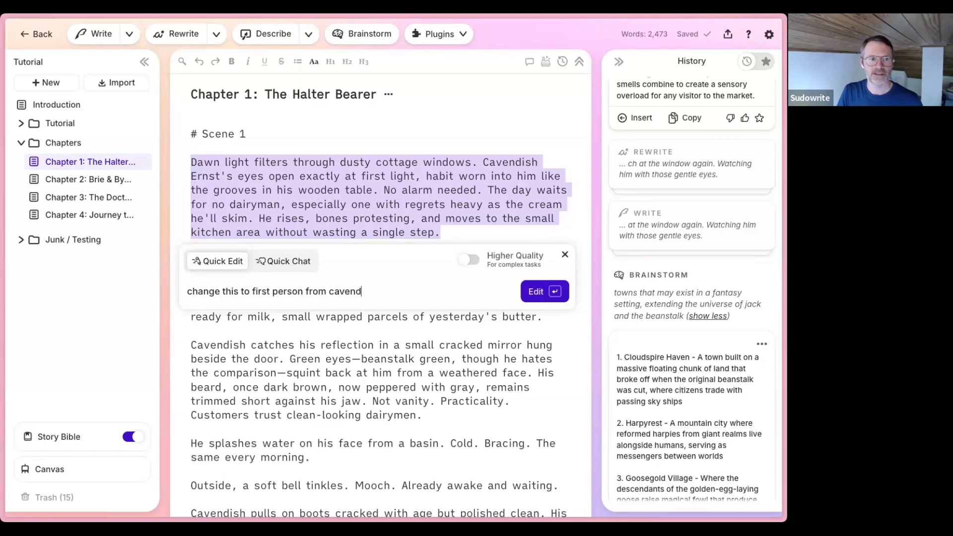
text(ish's pov)
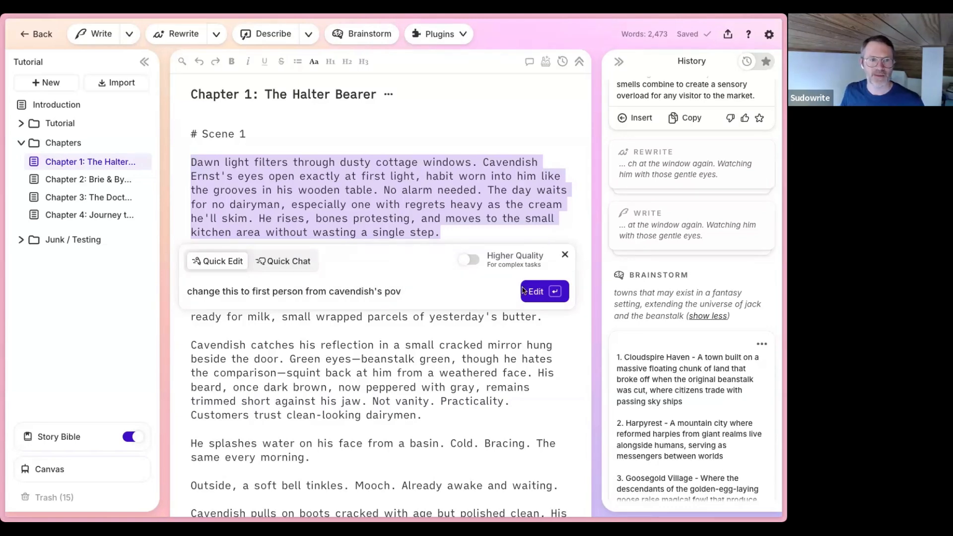
click(566, 292)
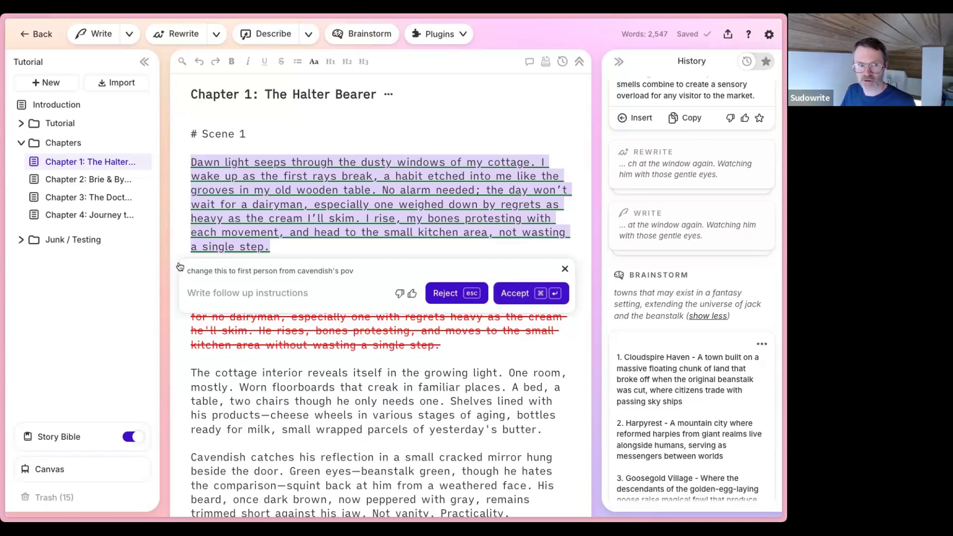
Check the follow-up instructions field, reject the first-person Quick Edit, and deselect the paragraph
click(269, 298)
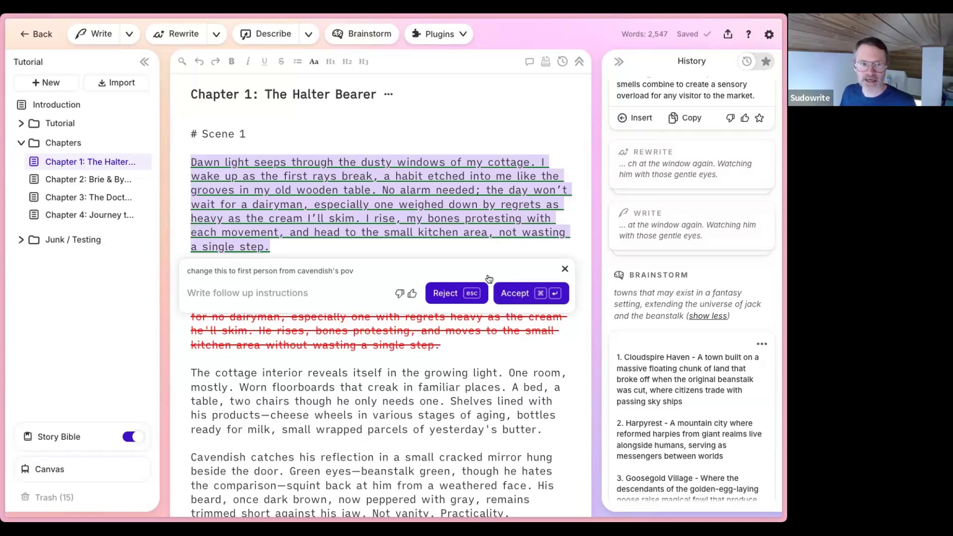
click(465, 292)
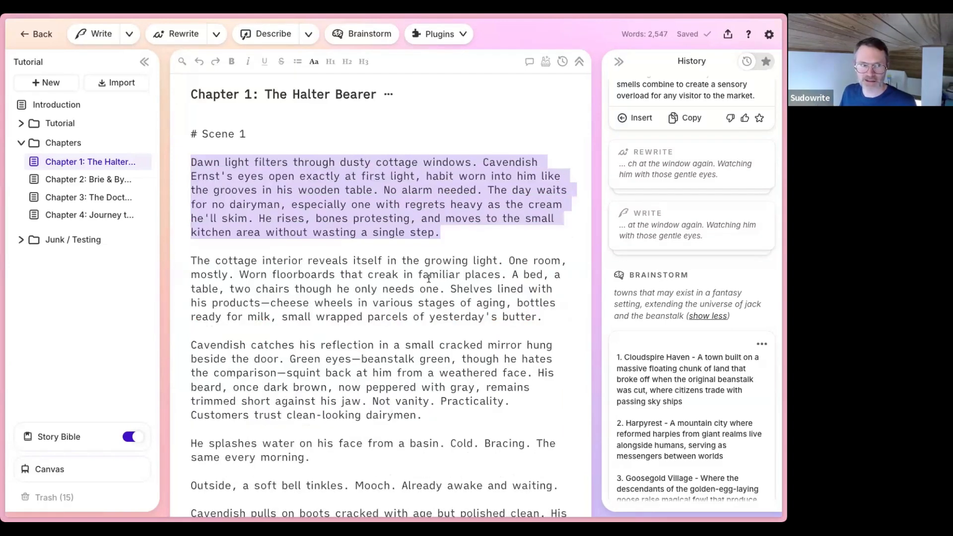
click(472, 232)
Open Quick Edit on Chapter 1's opening paragraph, switch to Quick Chat to view its question field, and close it
drag(507, 232, 182, 164)
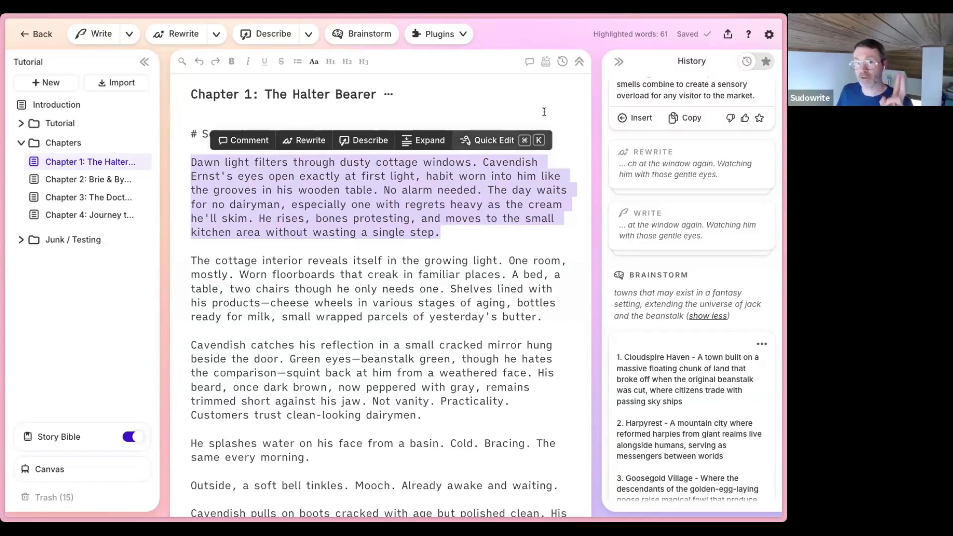
click(492, 141)
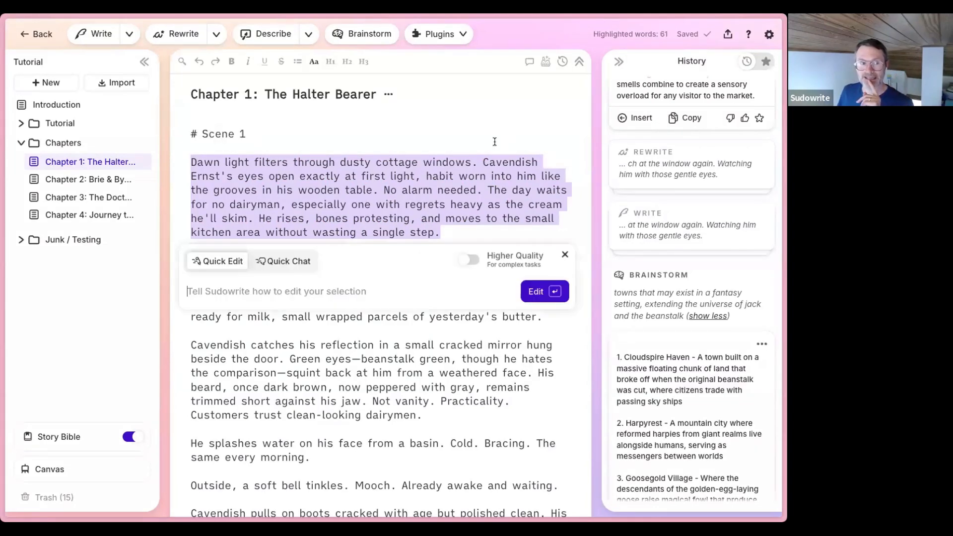
click(280, 267)
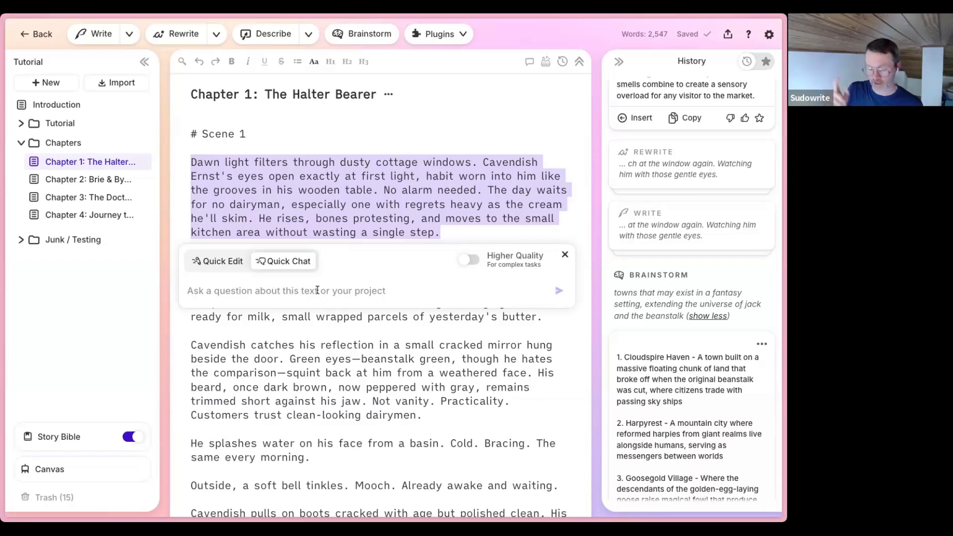
key(Escape)
Deselect the opening paragraph, open Quick Chat with no text selected to view it, and close it
drag(445, 232, 467, 236)
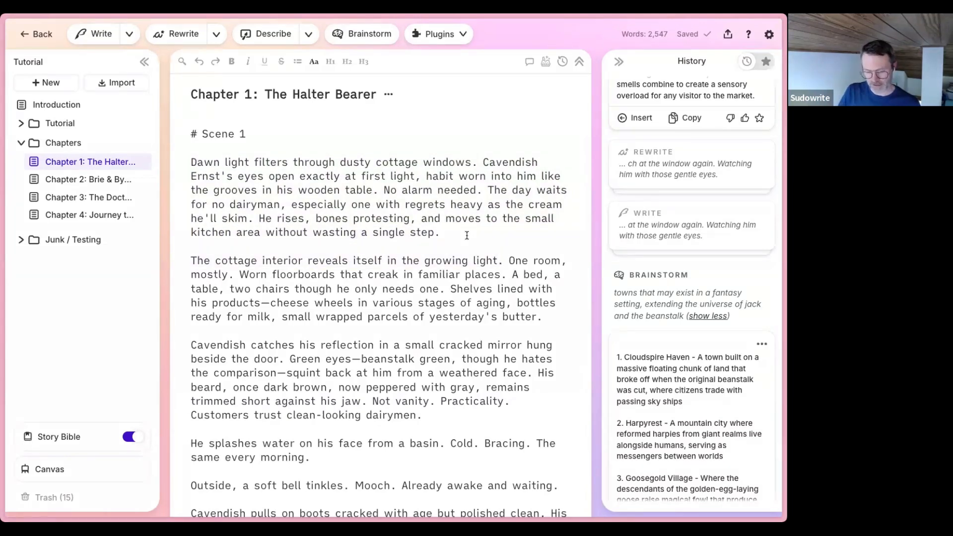
key(ctrl+k)
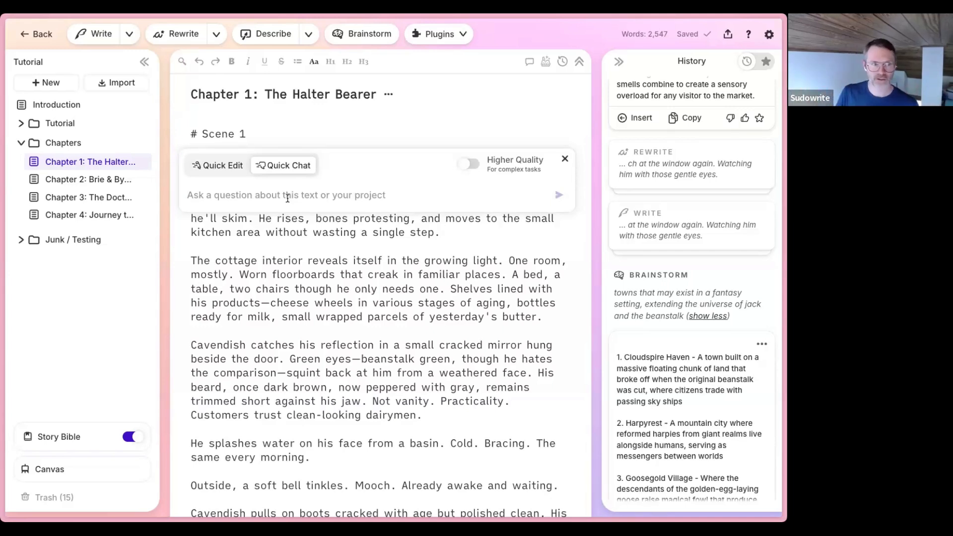
drag(467, 247, 170, 179)
click(564, 158)
Ask Quick Chat about Chapter 1's opening paragraph, "what are two alternative ways to open this chapter?", and read through the reply
drag(441, 233, 183, 161)
click(538, 147)
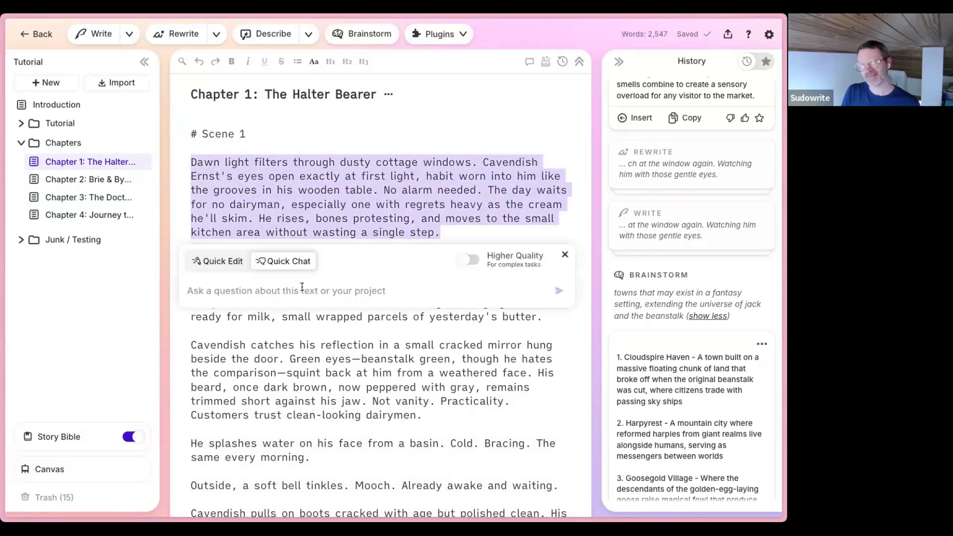
text(what are two alternative ways to open this chapter?)
key(Return)
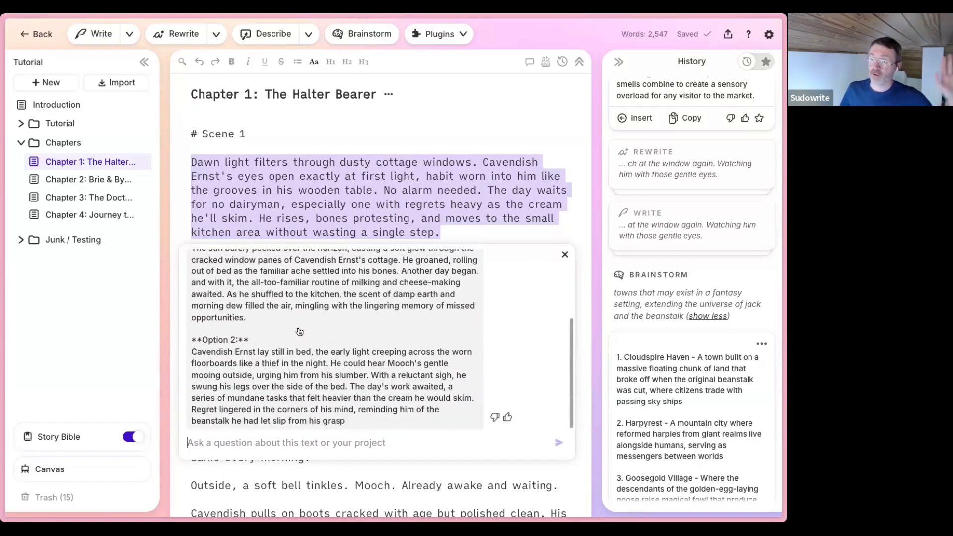
scroll(298, 354, up, 3)
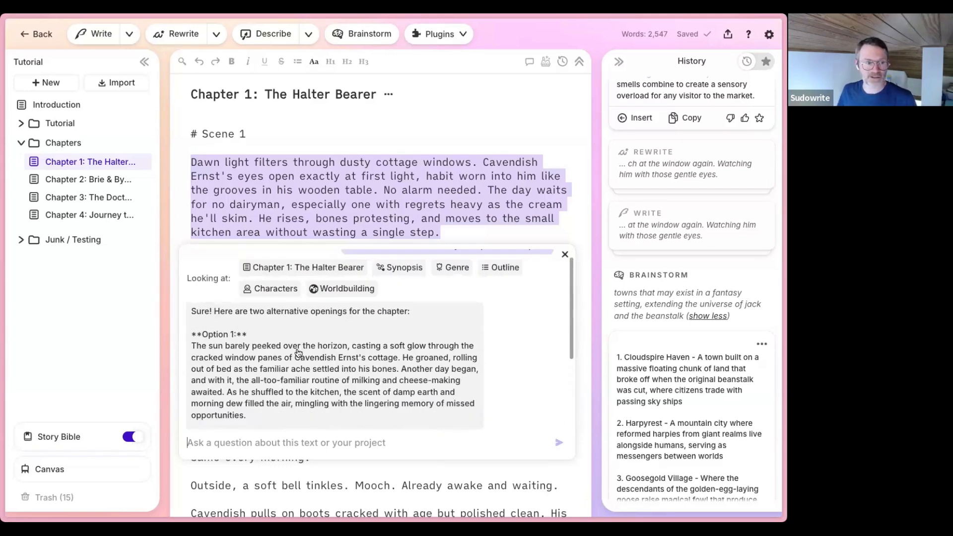
scroll(298, 354, up, 1)
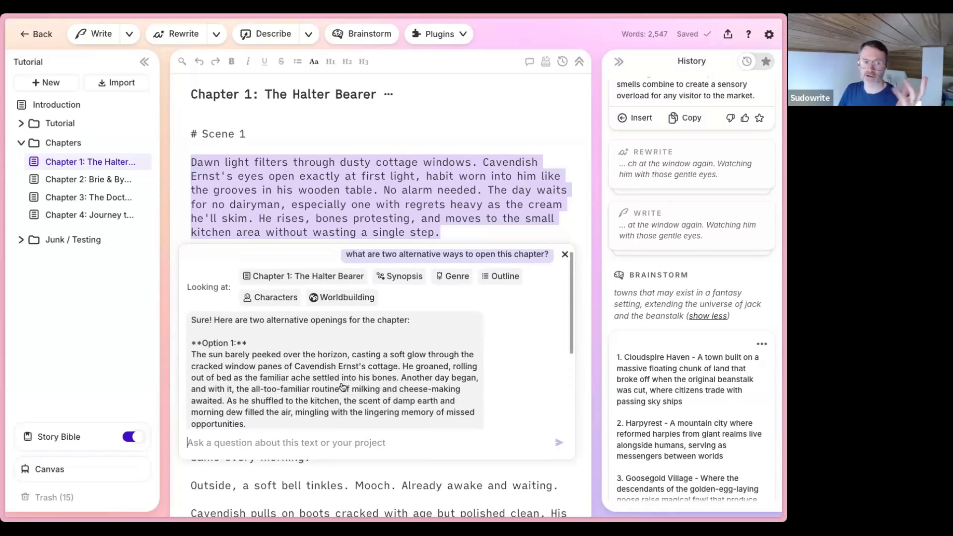
scroll(343, 387, down, 2)
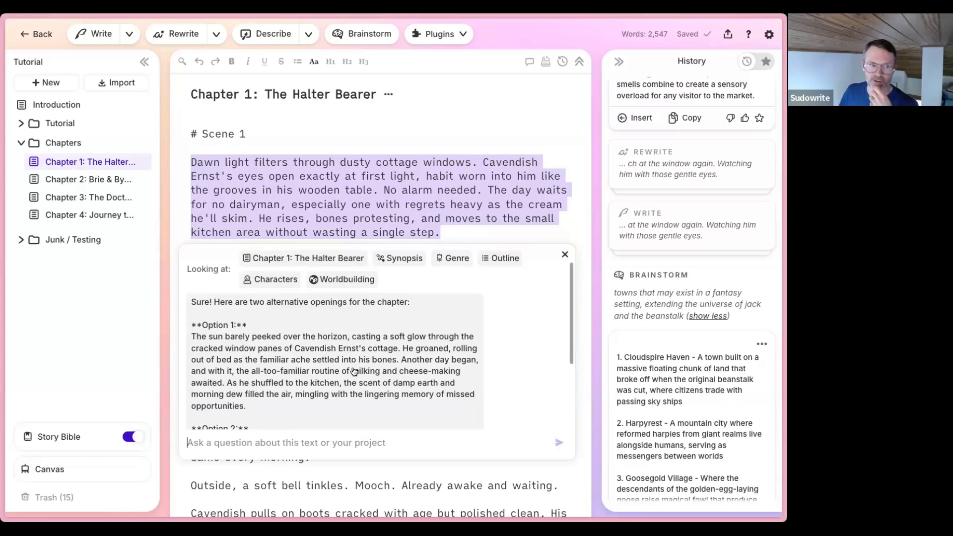
scroll(354, 372, down, 3)
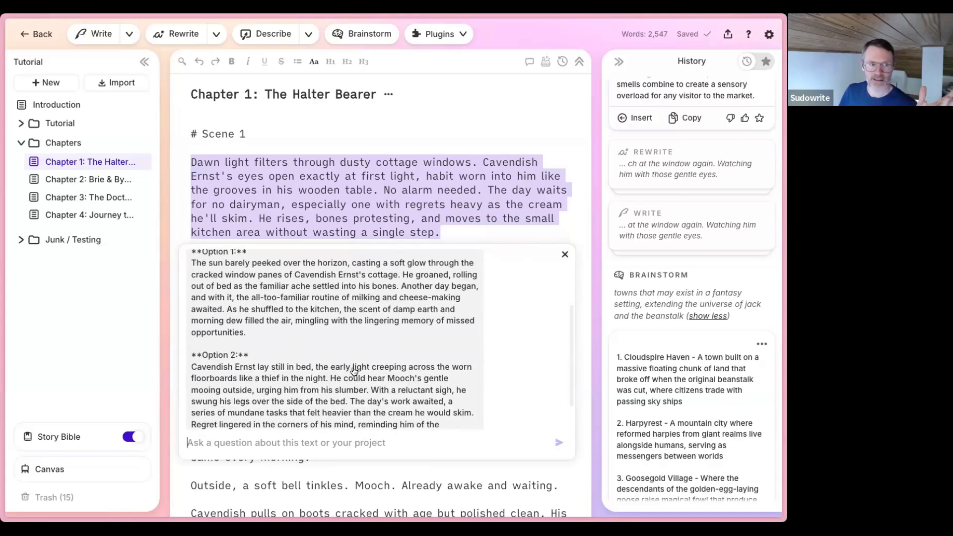
scroll(354, 371, down, 2)
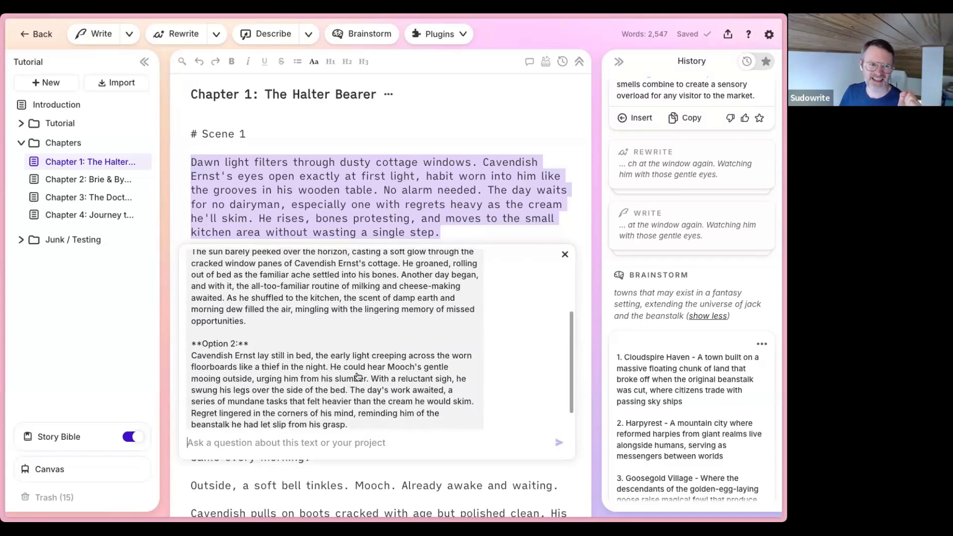
scroll(358, 377, down, 1)
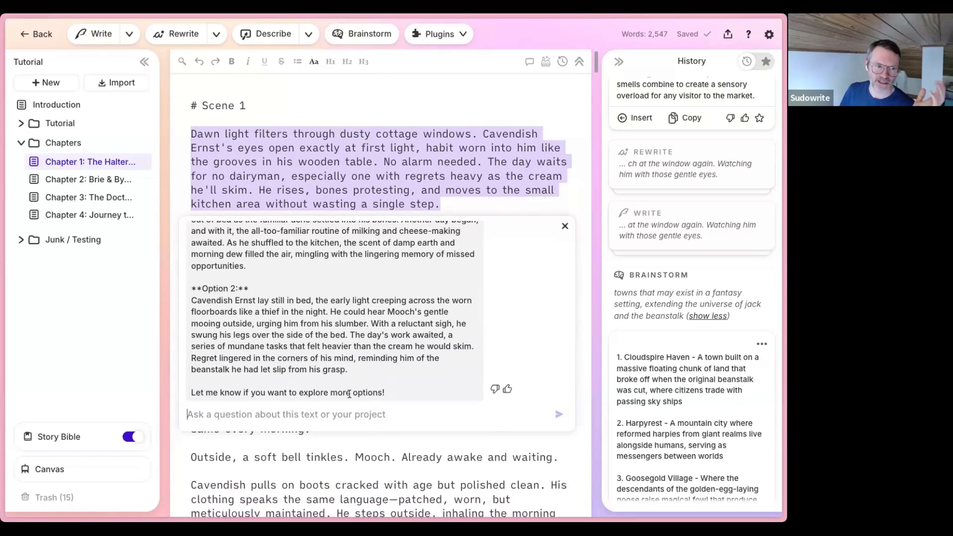
Send Quick Chat the follow-up "i dont like these, give me something unexpected and sudden" and read through both new options
text(i dont like the)
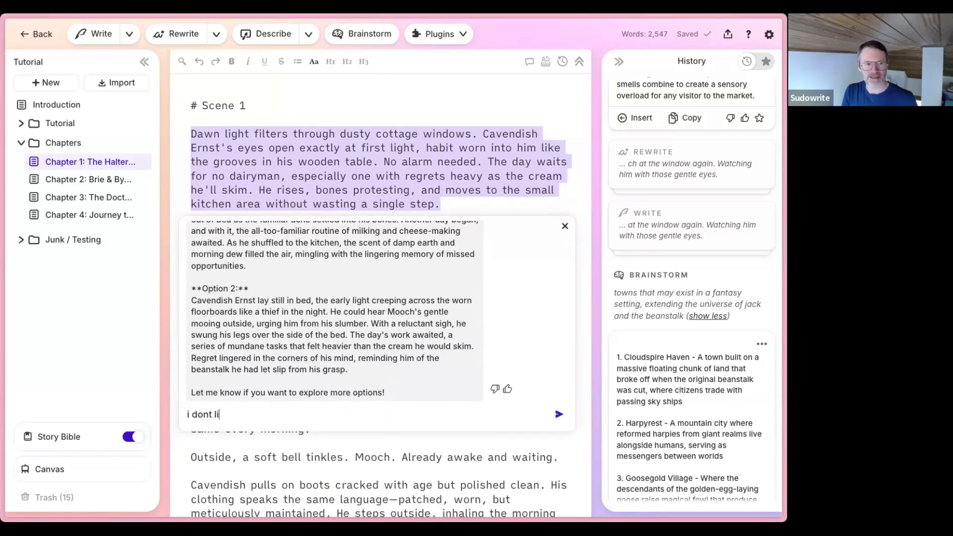
text(ive me something unex)
text(pet)
text(ted and sudden)
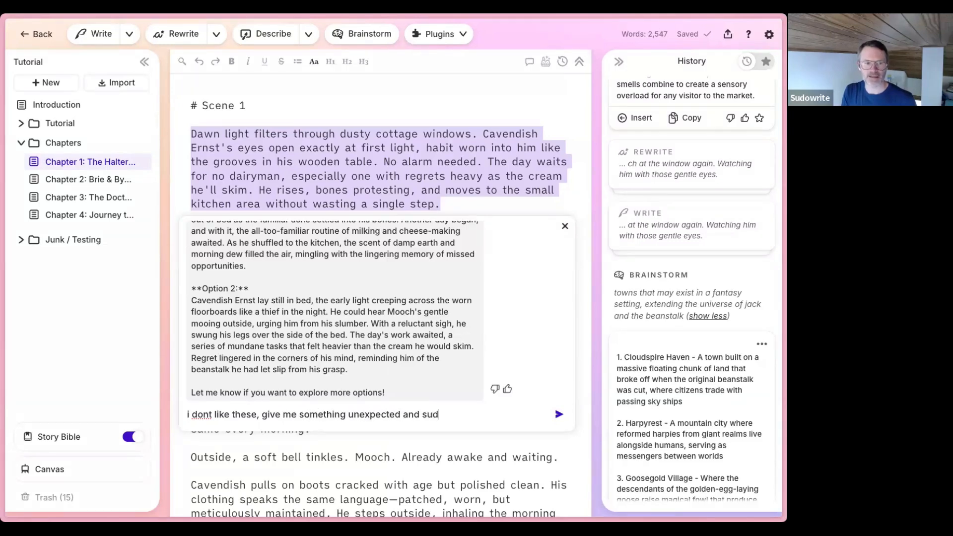
key(Return)
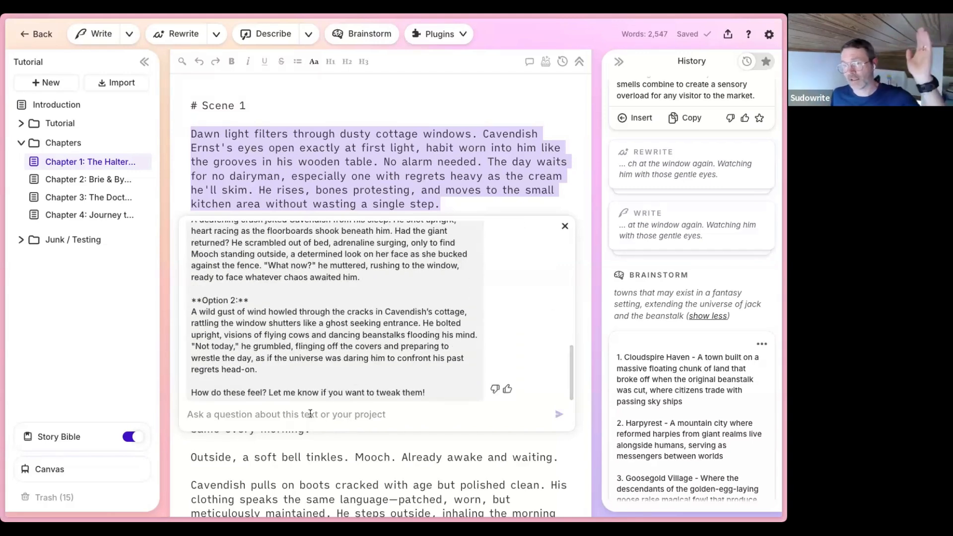
scroll(278, 387, up, 3)
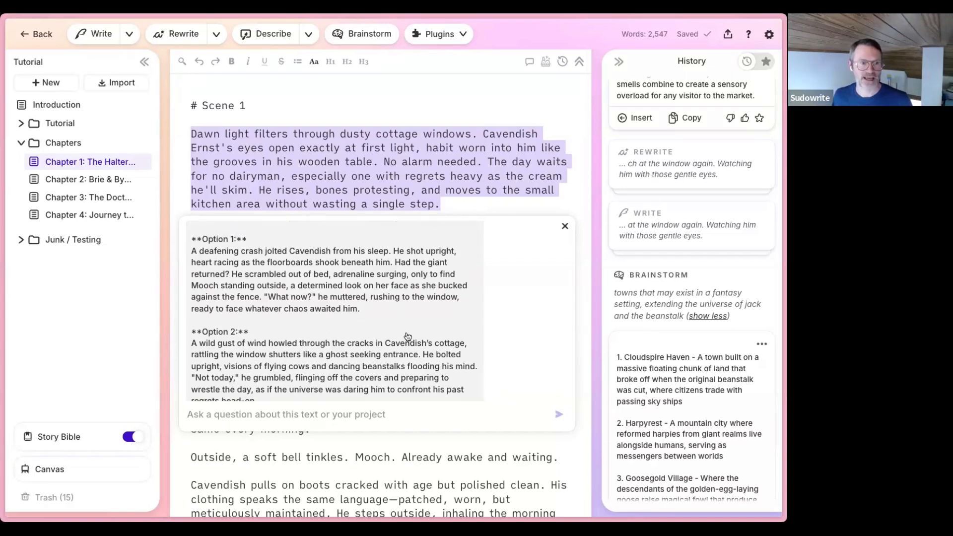
scroll(386, 328, down, 1)
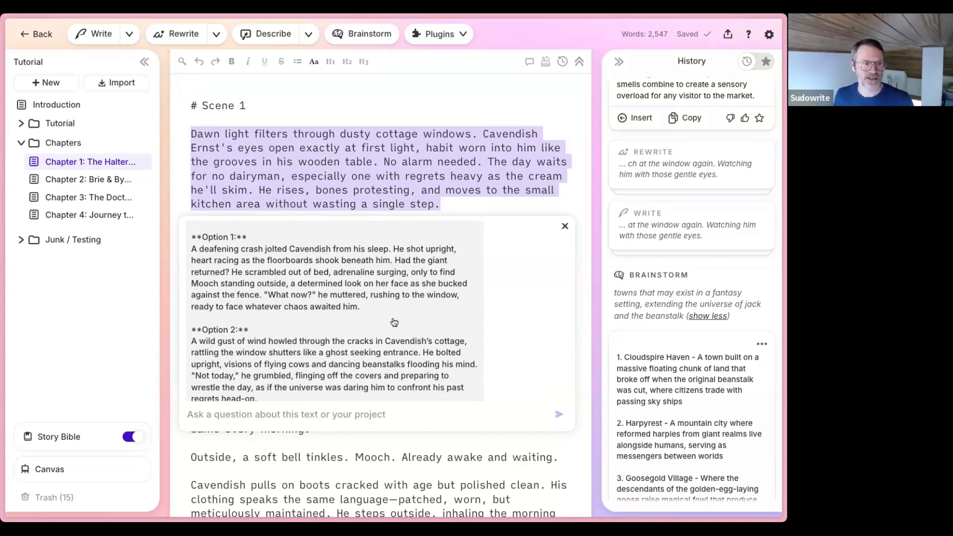
scroll(400, 315, down, 1)
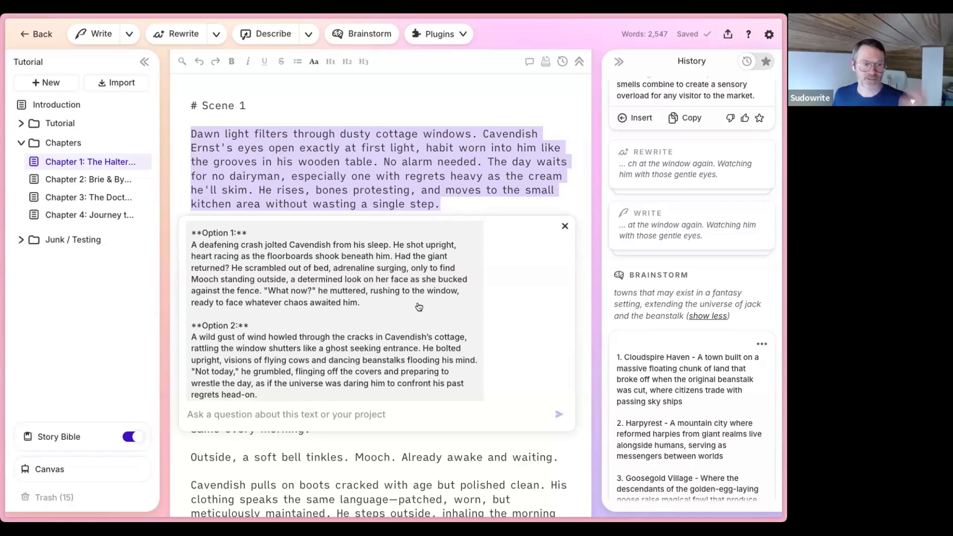
scroll(419, 320, down, 7)
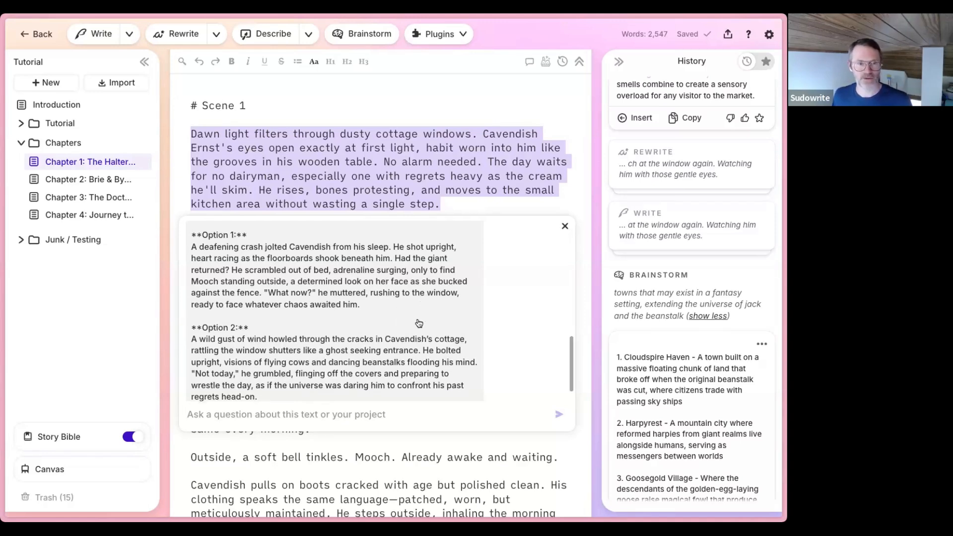
scroll(413, 329, up, 7)
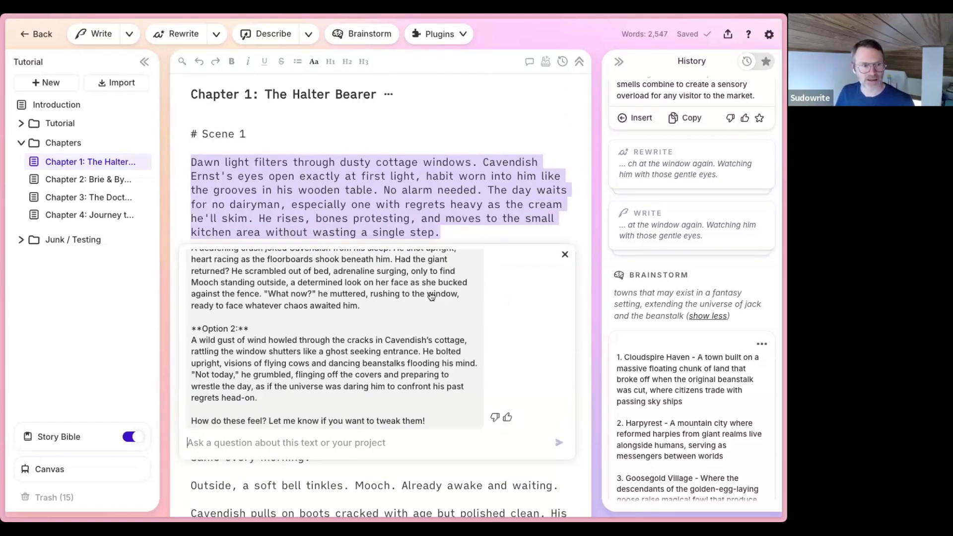
scroll(429, 293, down, 1)
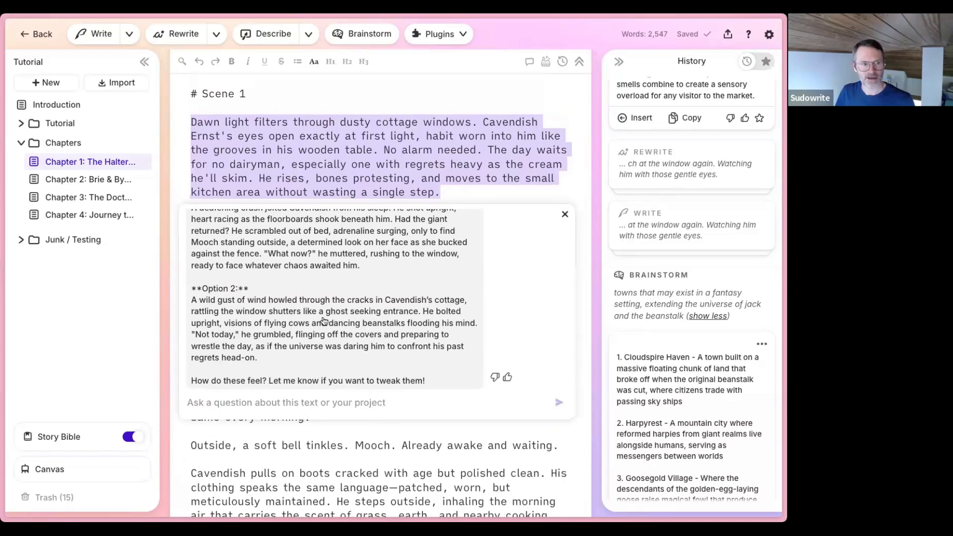
Copy the Option 1 passage from the latest Quick Chat reply and begin a follow-up message starting with "expand"
scroll(379, 344, up, 2)
triple_click(207, 307)
key(ctrl+c)
scroll(294, 321, down, 2)
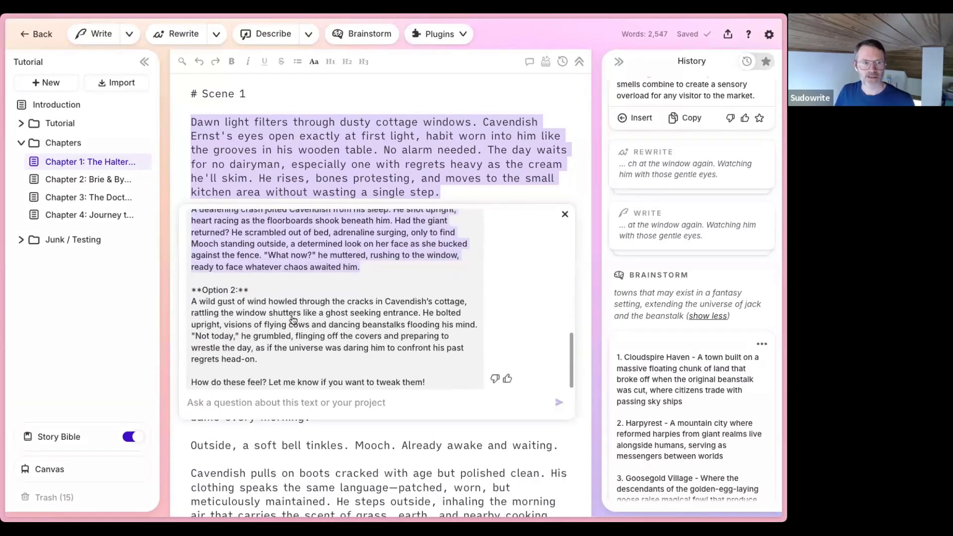
click(293, 397)
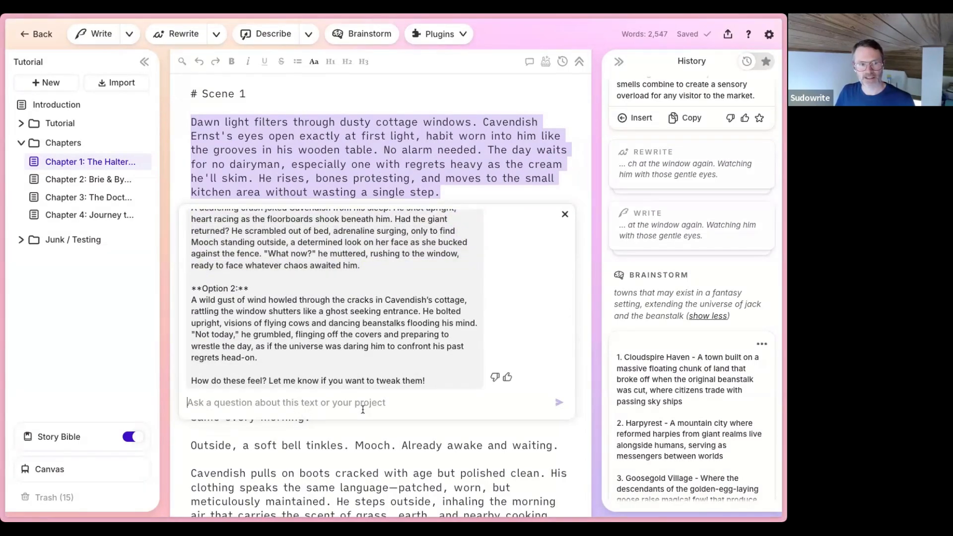
key(ctrl+v)
key(ctrl+a)
text(expand o)
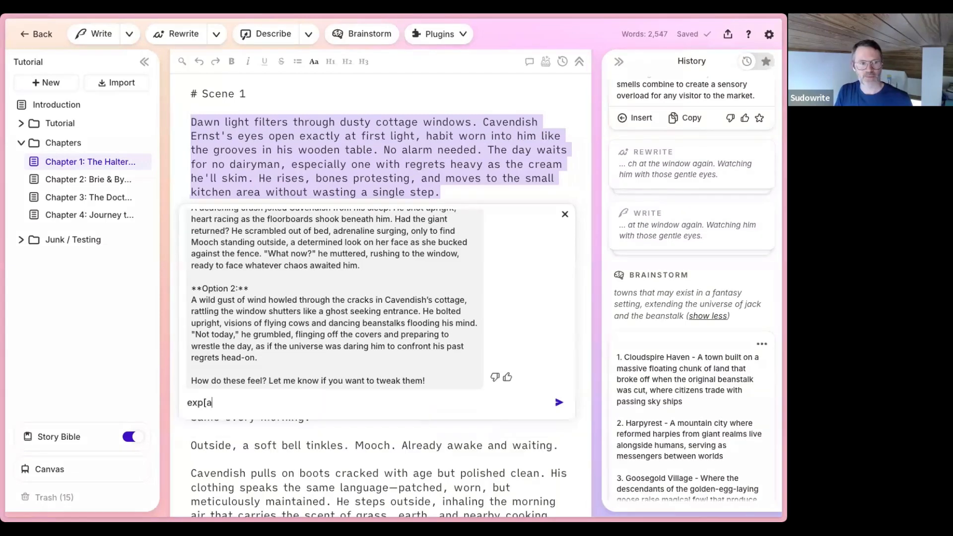
Ask Quick Chat to expand on option one for the opening paragraph and read through the reply
text(n option one)
key(Return)
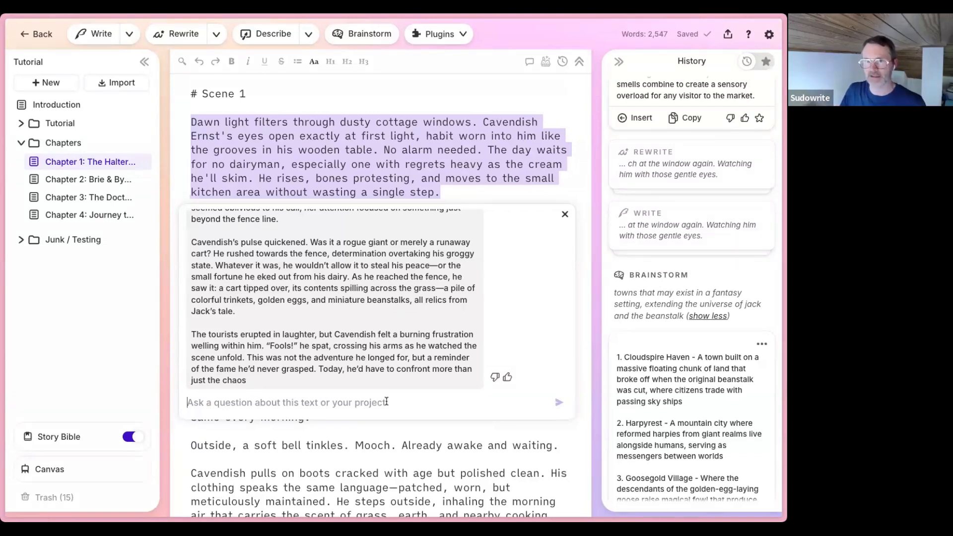
scroll(328, 375, up, 10)
scroll(328, 375, up, 4)
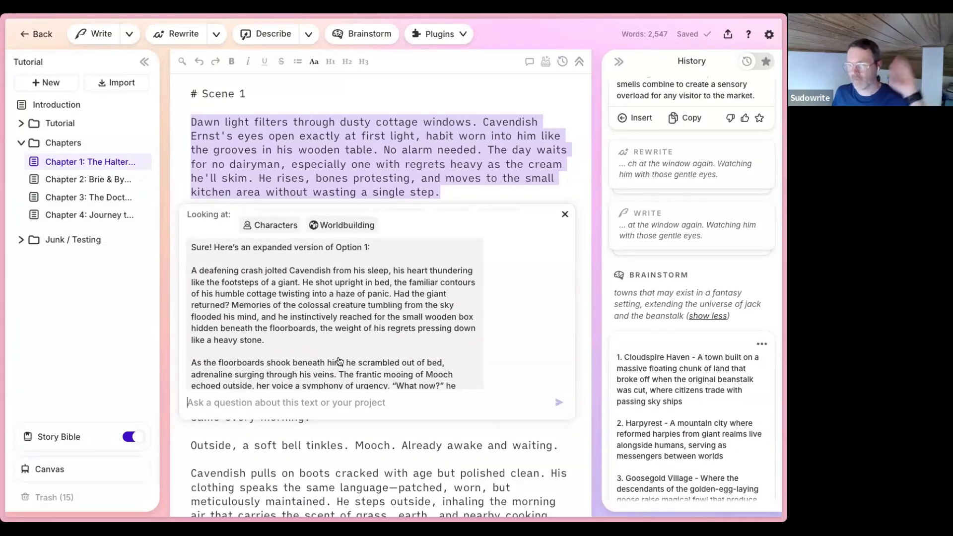
scroll(291, 335, down, 5)
scroll(256, 326, down, 8)
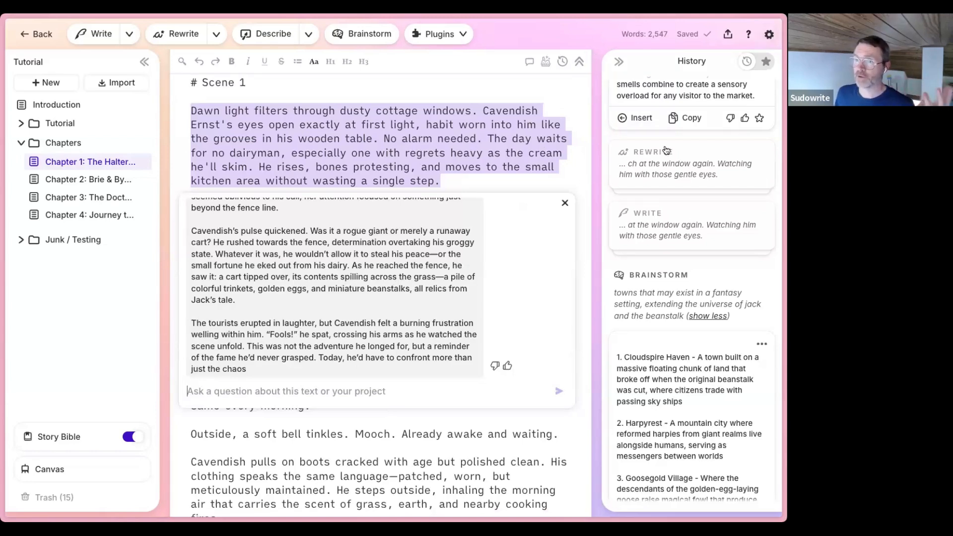
Check the recent credit activity in the account settings, then close the settings and the Quick Chat box
click(770, 37)
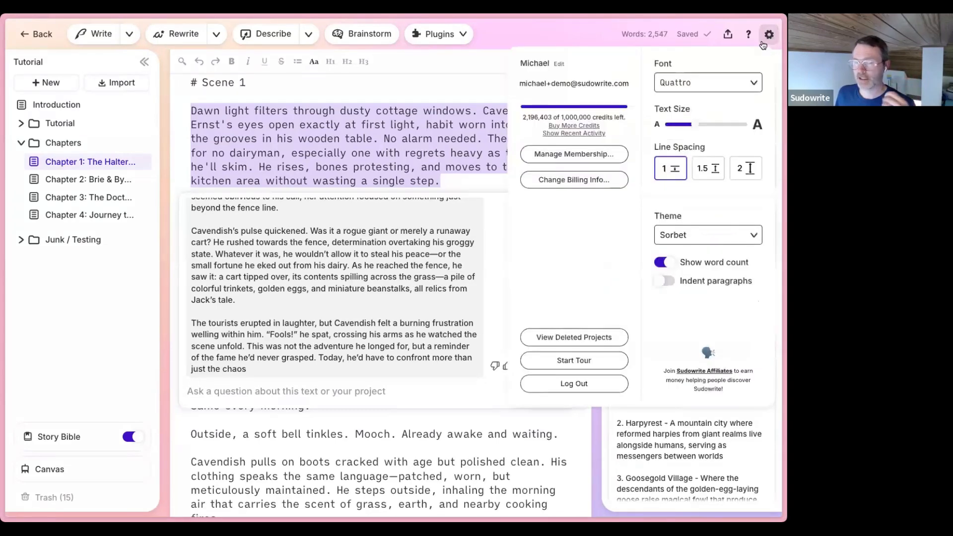
click(584, 134)
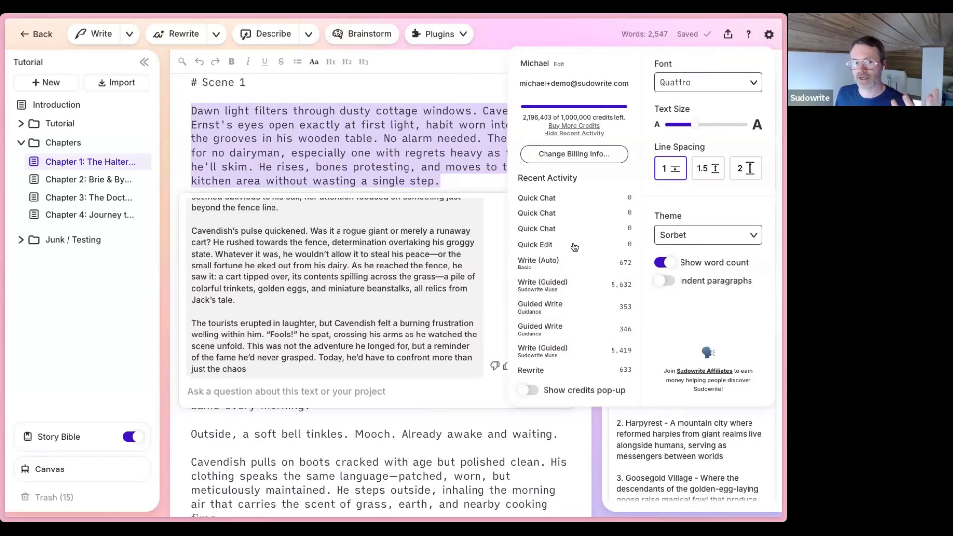
click(416, 243)
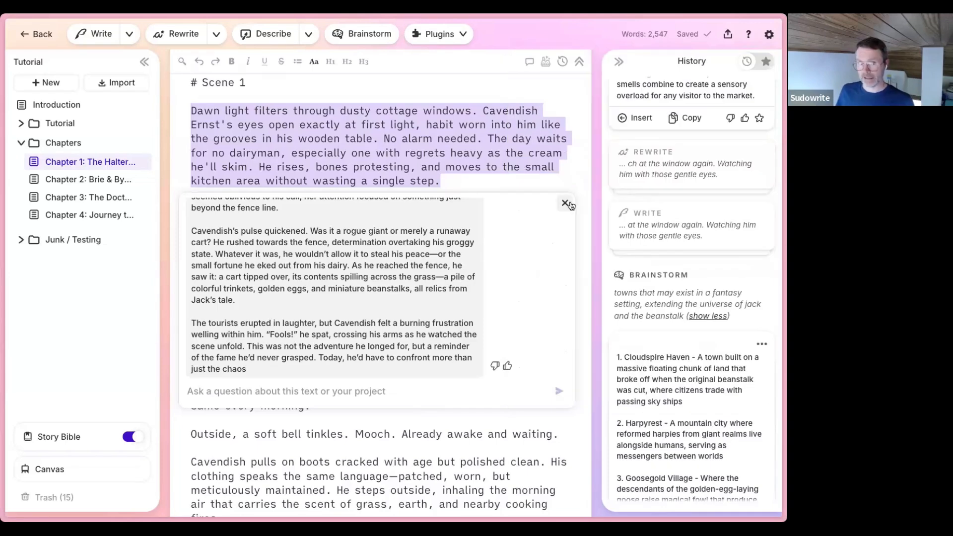
click(565, 204)
Try the Higher Quality option in Quick Chat for Scene 1's opening paragraph, then switch it off and close the chat
drag(482, 186, 190, 110)
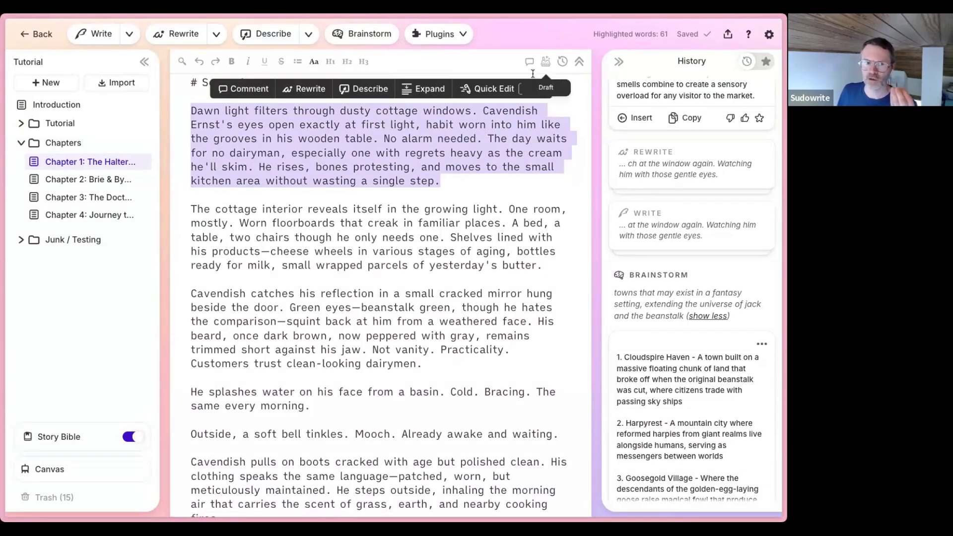
click(481, 89)
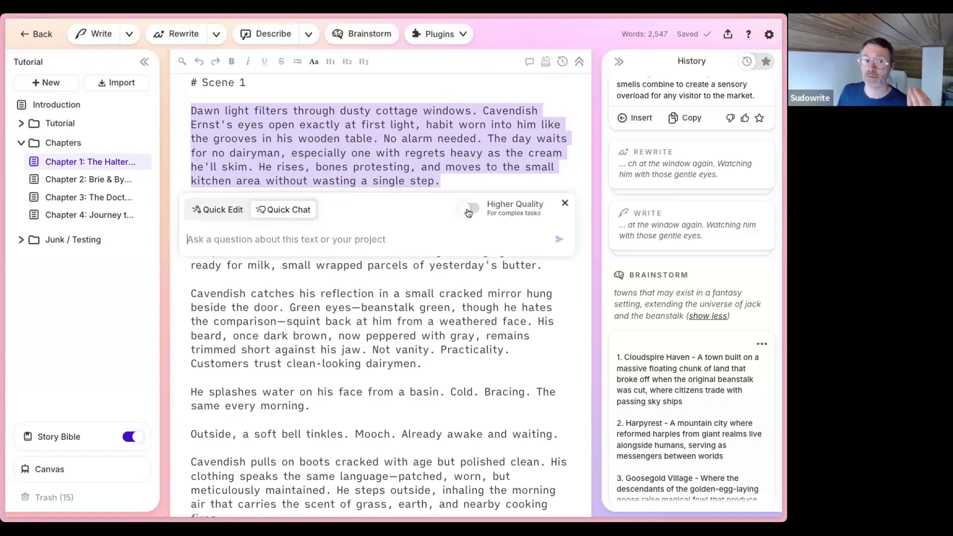
click(469, 209)
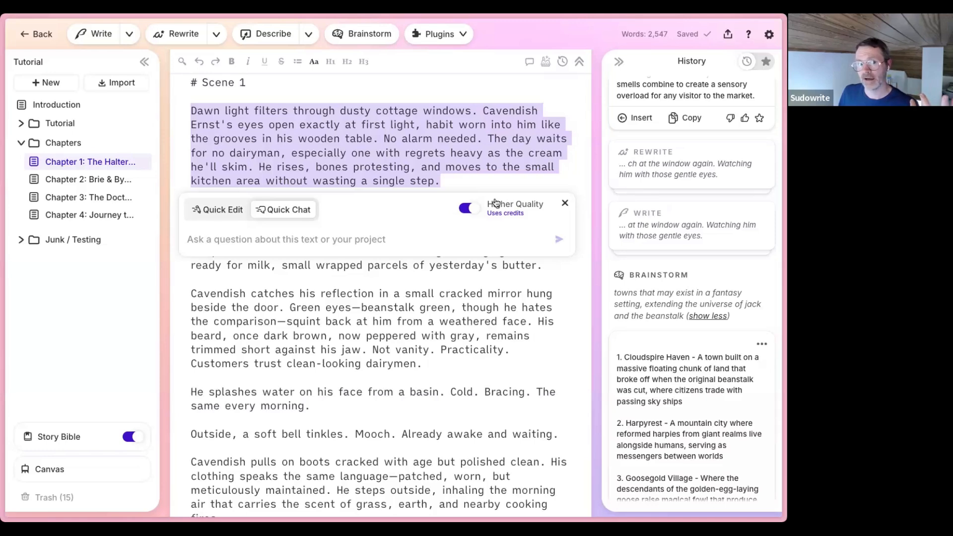
click(469, 210)
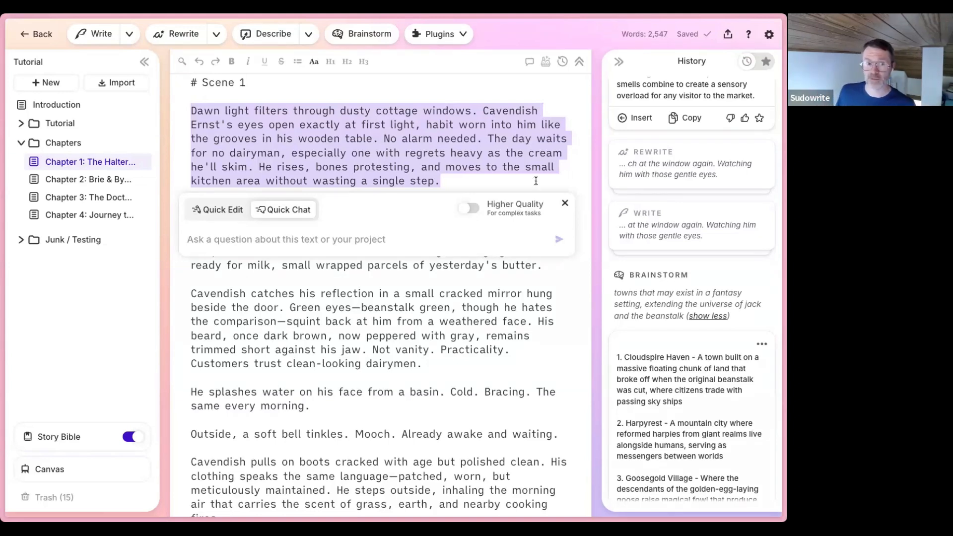
click(565, 203)
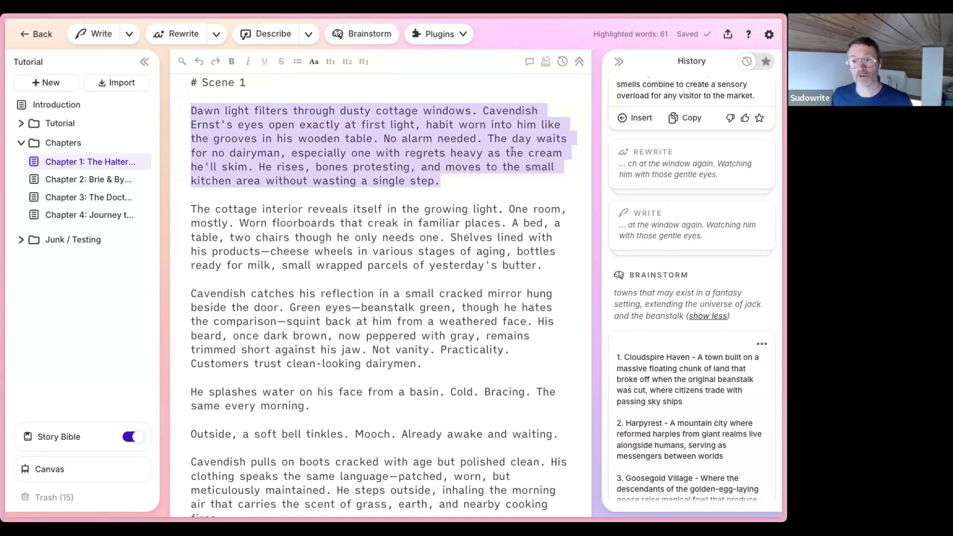
click(437, 183)
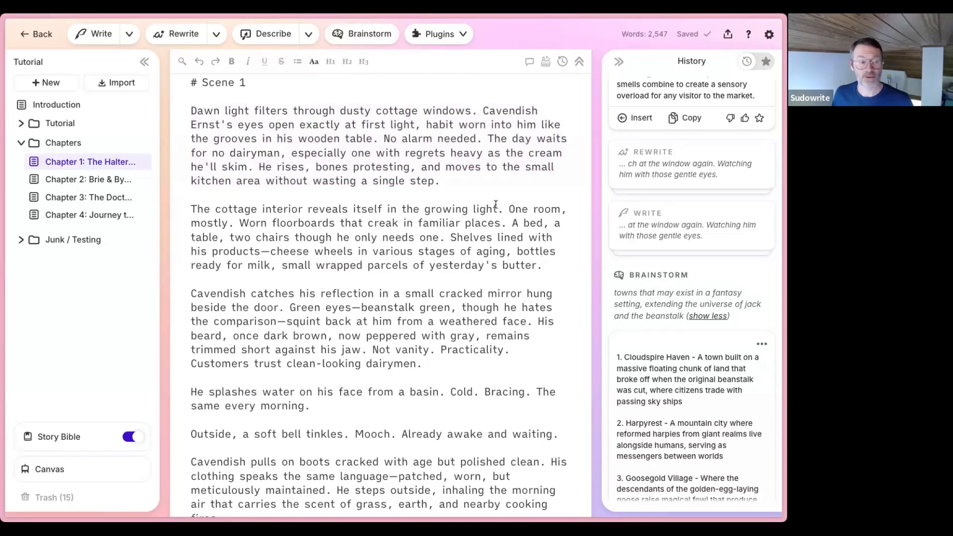
drag(441, 180, 184, 110)
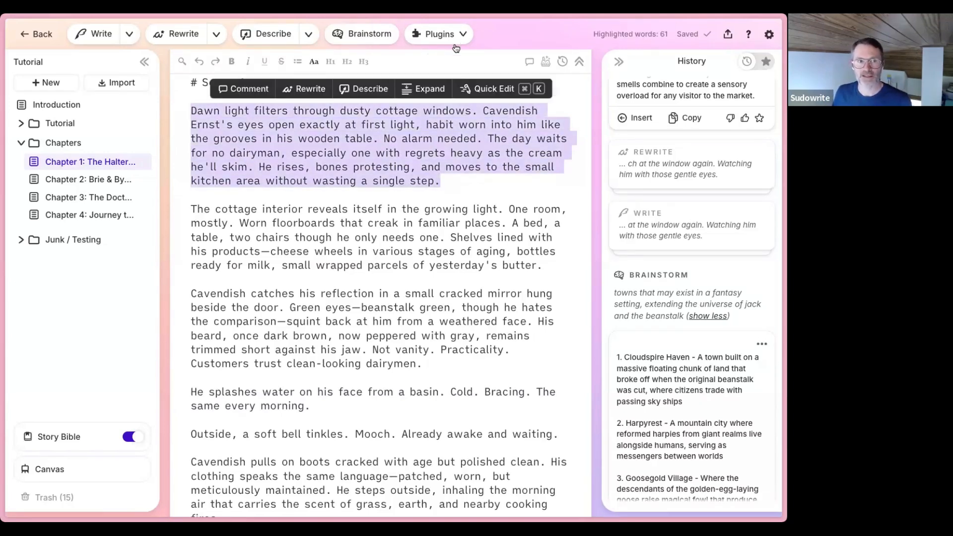
click(452, 176)
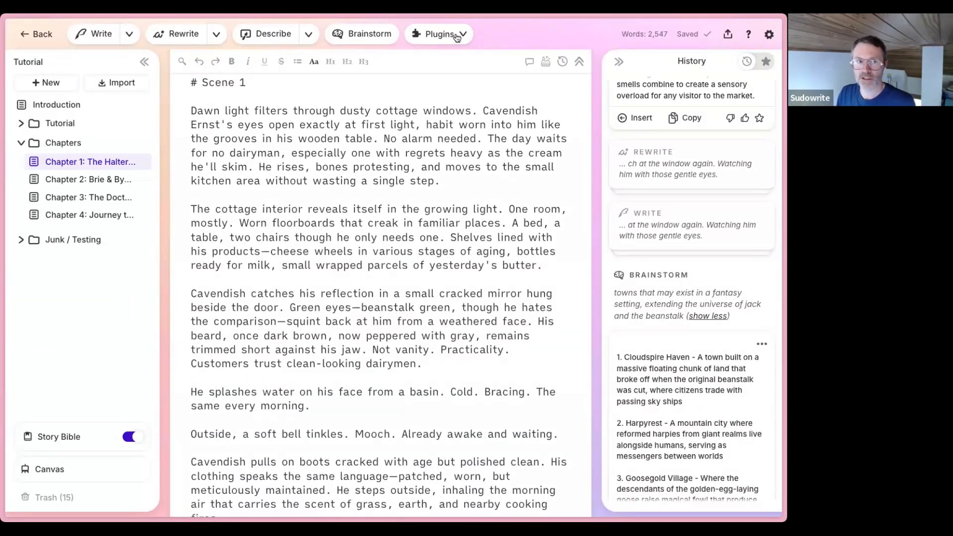
Add the Brutal Honesty Bot plugin from the plugin directory and return to Chapter 1 of the Tutorial project
click(456, 37)
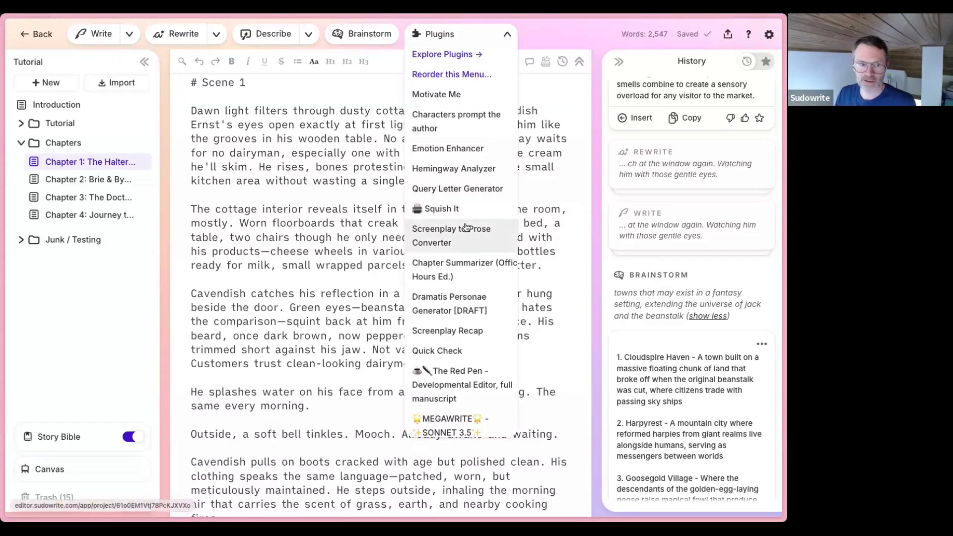
click(454, 55)
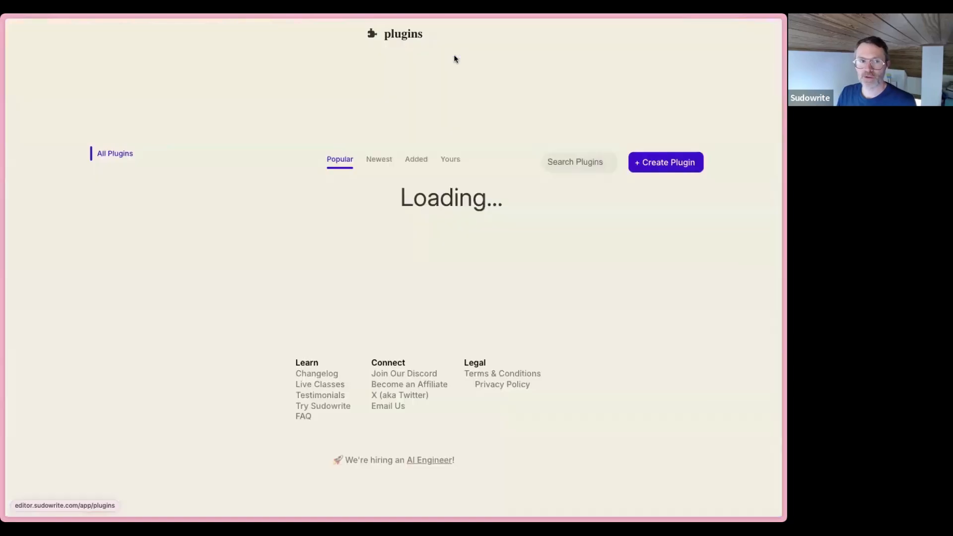
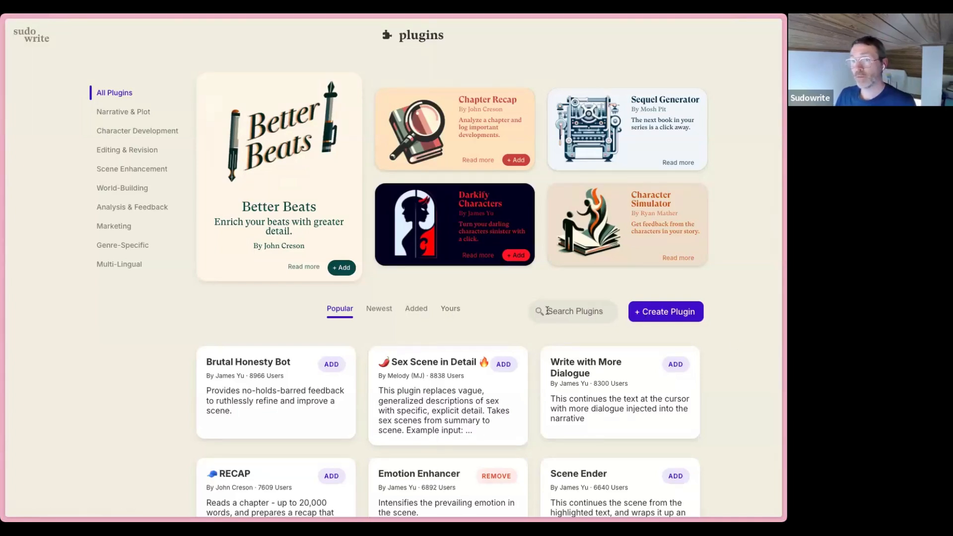
mouse_move(11, 165)
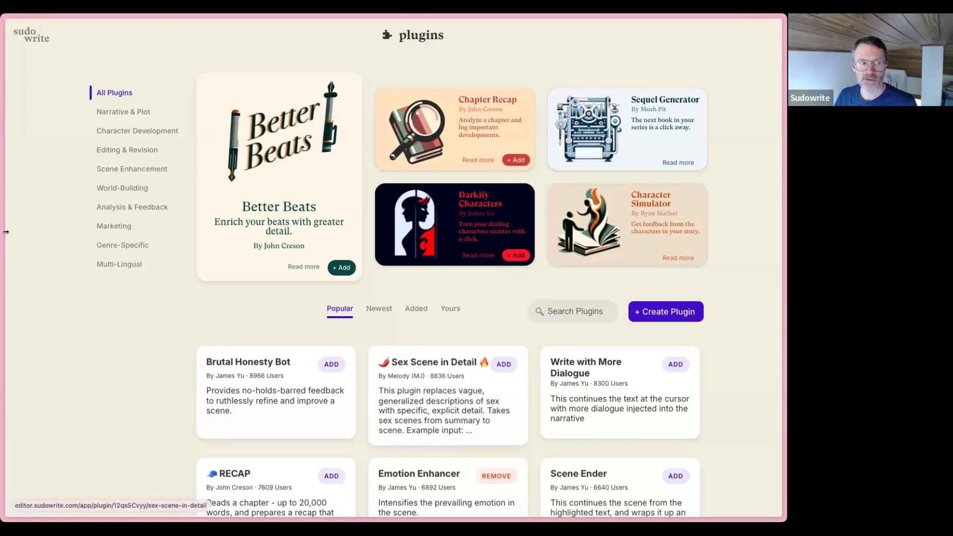
click(335, 366)
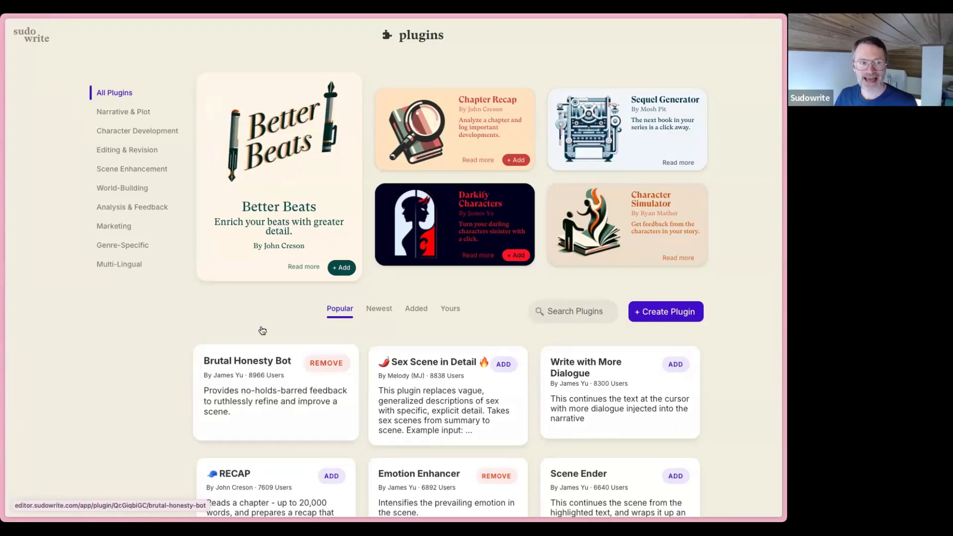
mouse_move(32, 103)
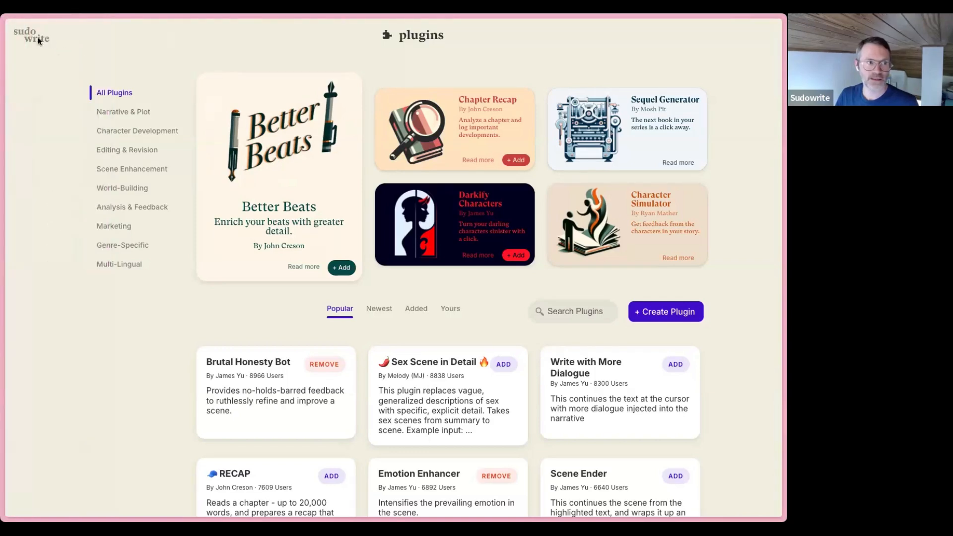
click(38, 40)
click(256, 214)
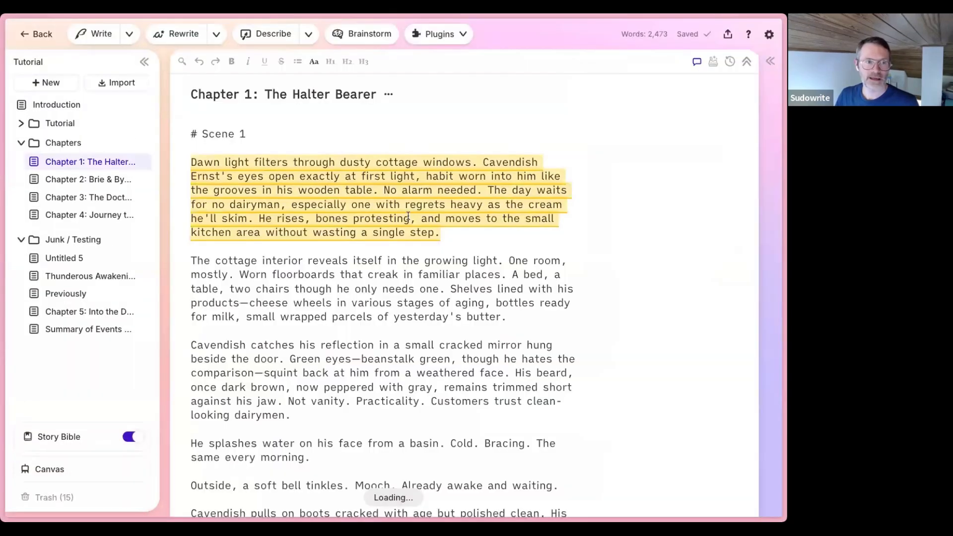
Run the Brutal Honesty Bot plugin on Scene 1's opening paragraph and collapse its feedback in the history
drag(493, 232, 183, 155)
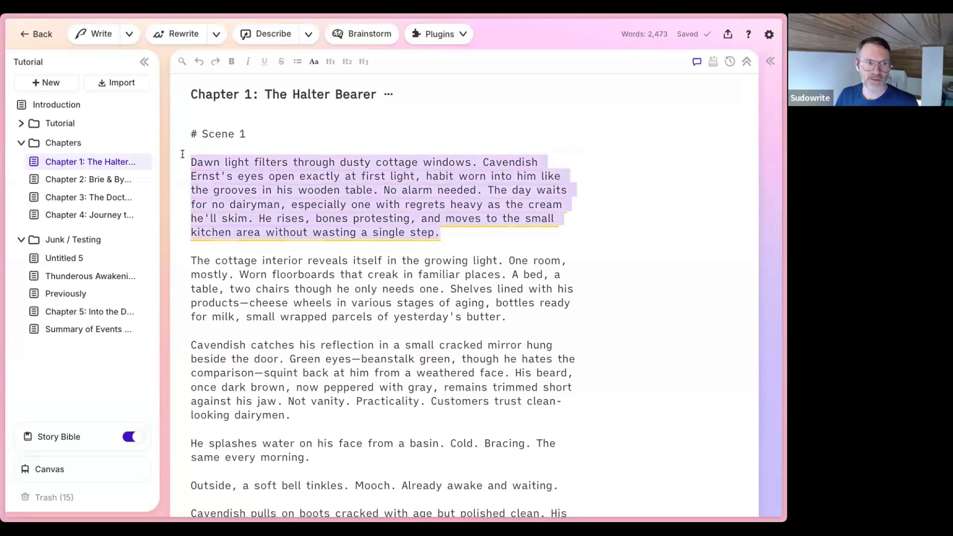
click(448, 35)
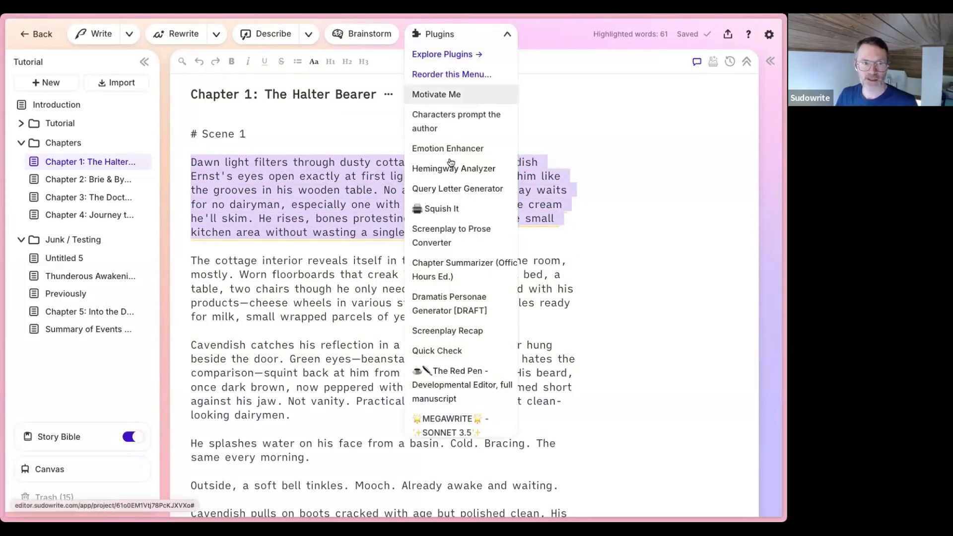
scroll(451, 163, down, 10)
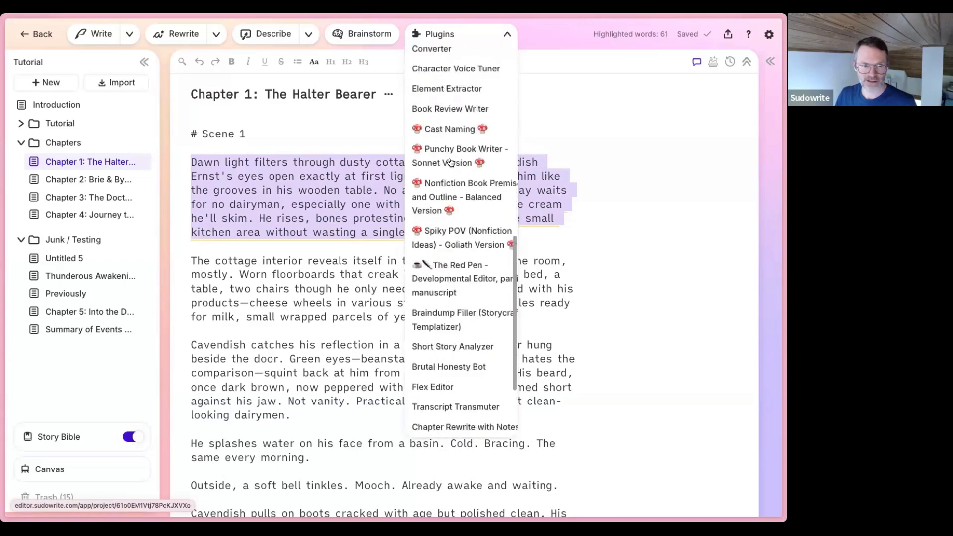
scroll(451, 162, down, 3)
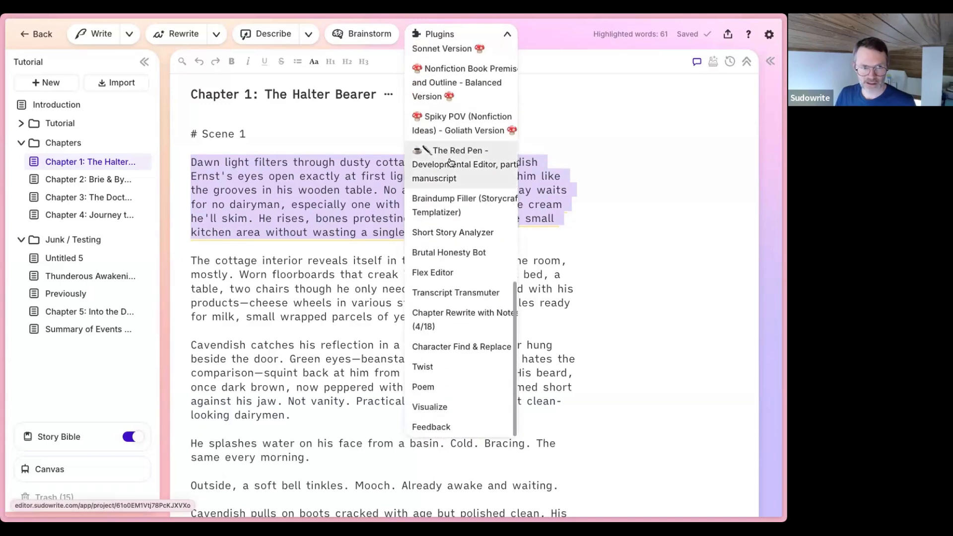
click(459, 254)
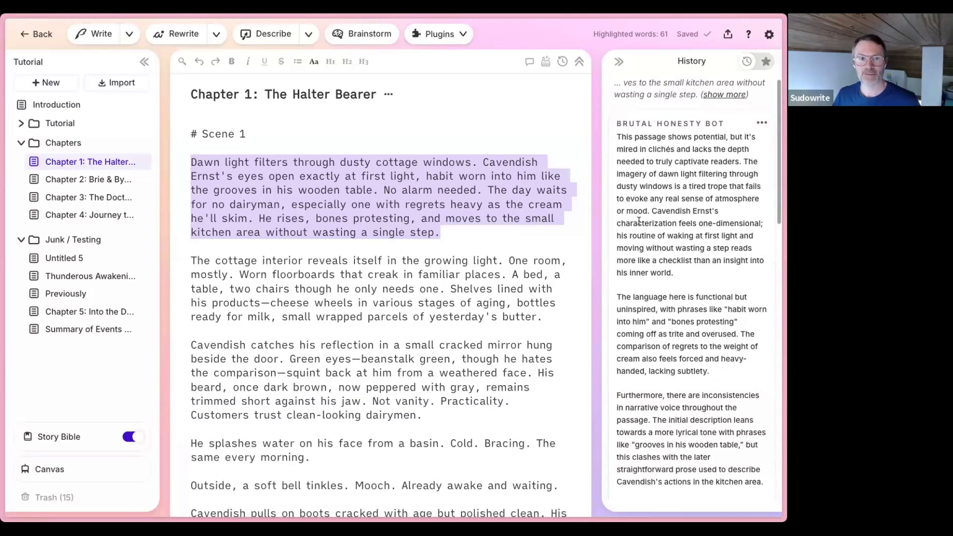
click(496, 261)
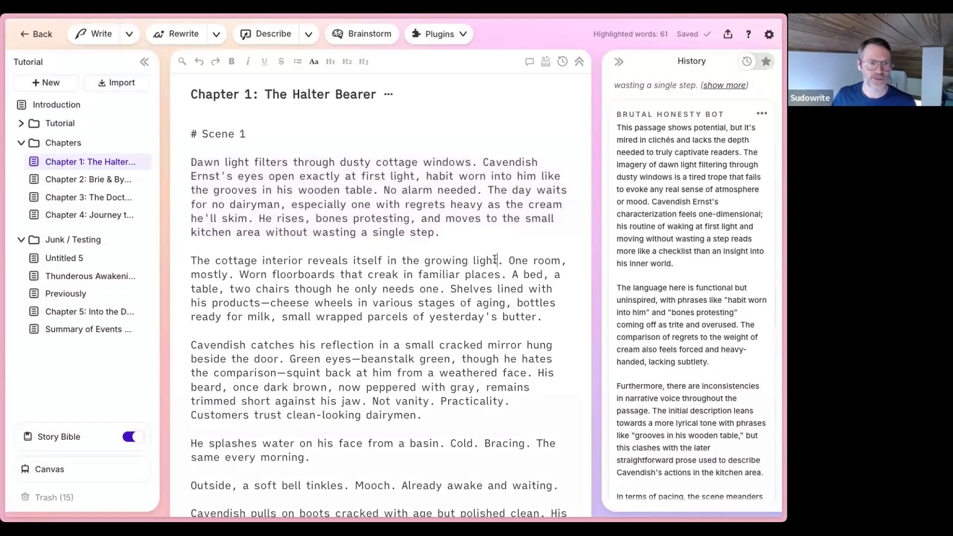
click(652, 84)
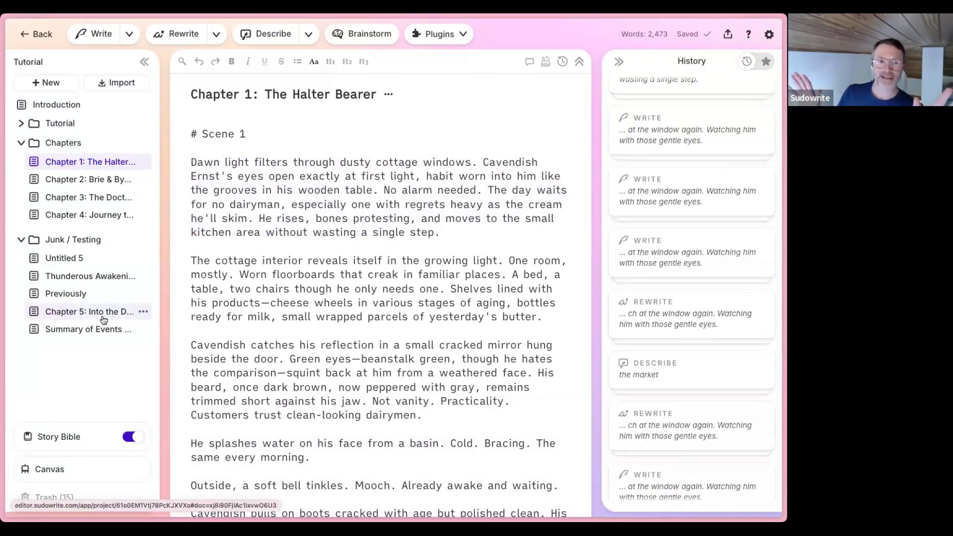
Open the Story Bible and examine its Braindump and Genre sections, including which other sections they affect
click(138, 444)
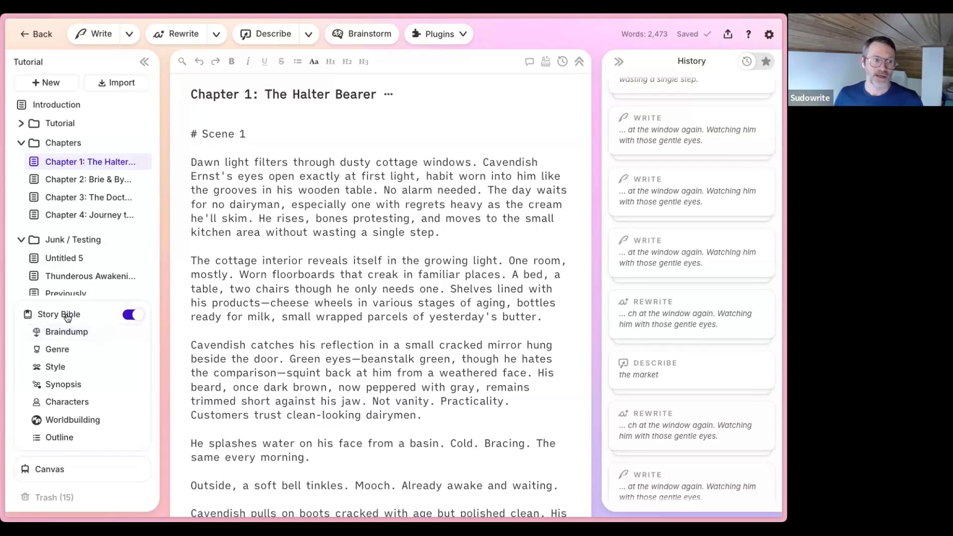
click(65, 315)
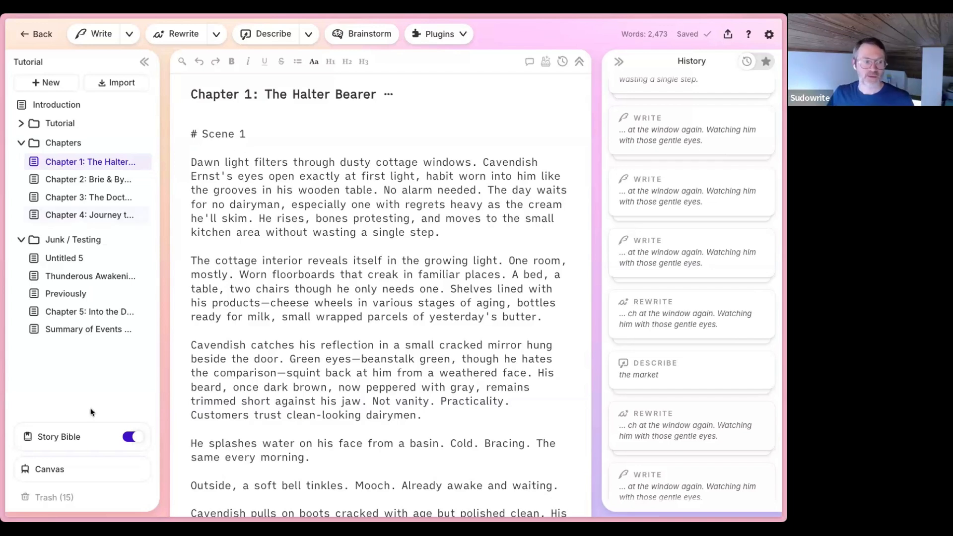
click(82, 432)
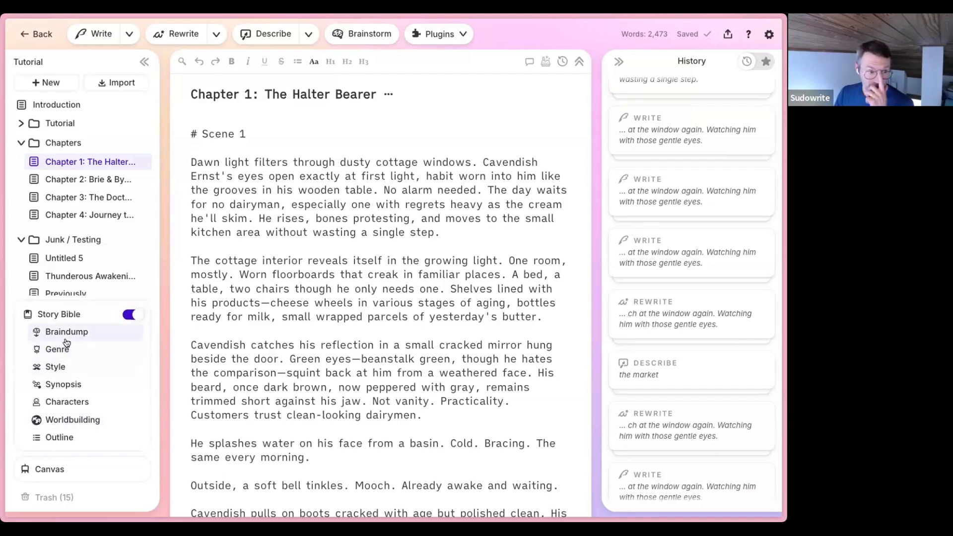
click(66, 343)
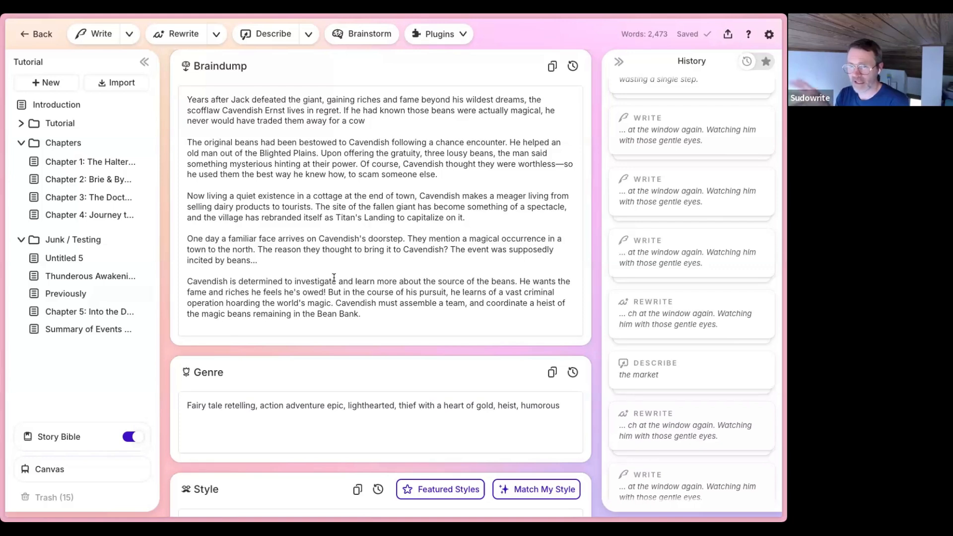
click(464, 317)
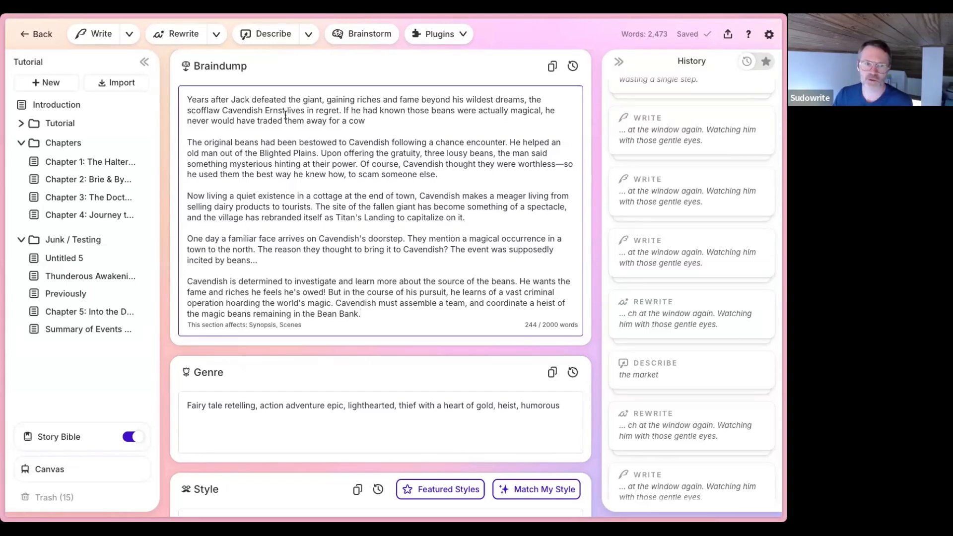
scroll(285, 116, down, 3)
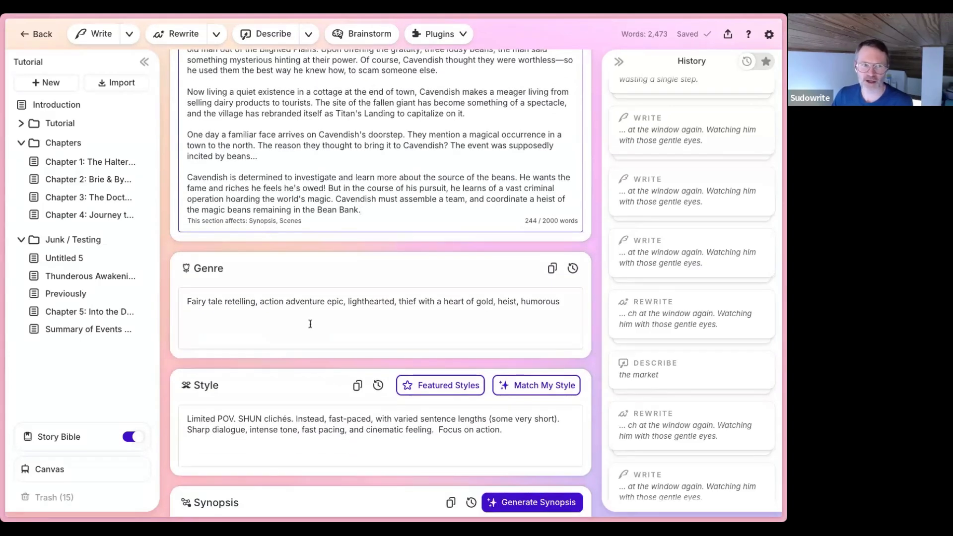
click(310, 324)
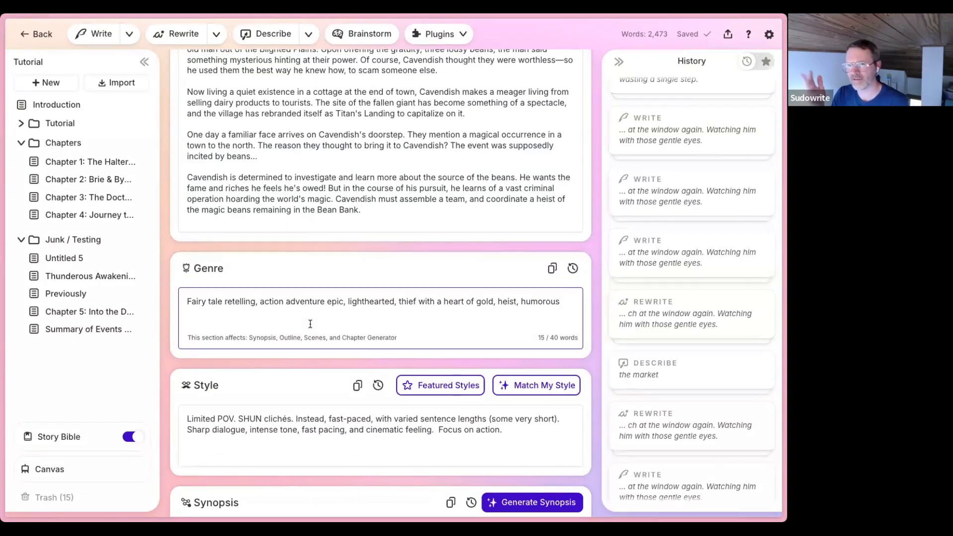
Clear all the text in the Story Bible's Style section, then undo the deletion
scroll(311, 324, down, 2)
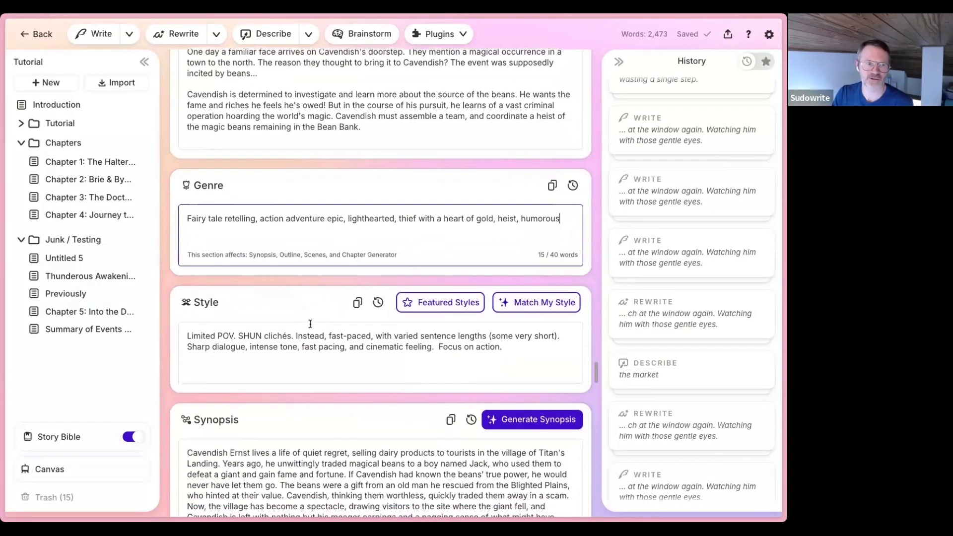
scroll(313, 317, down, 1)
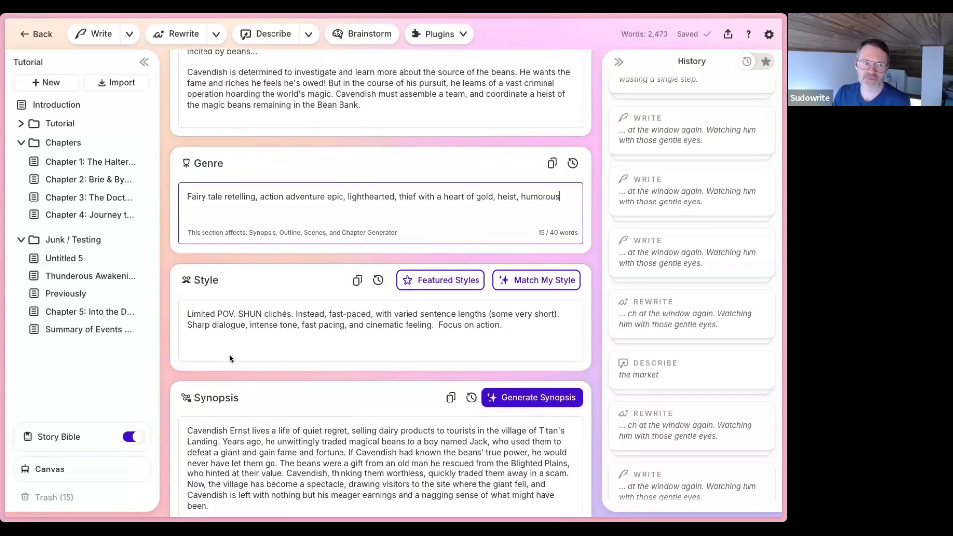
click(213, 341)
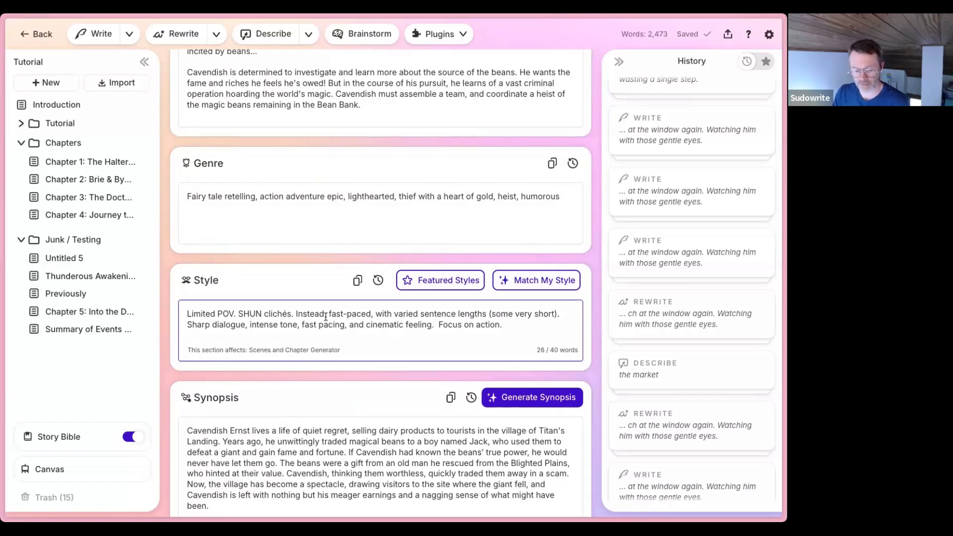
key(ctrl+a)
key(BackSpace)
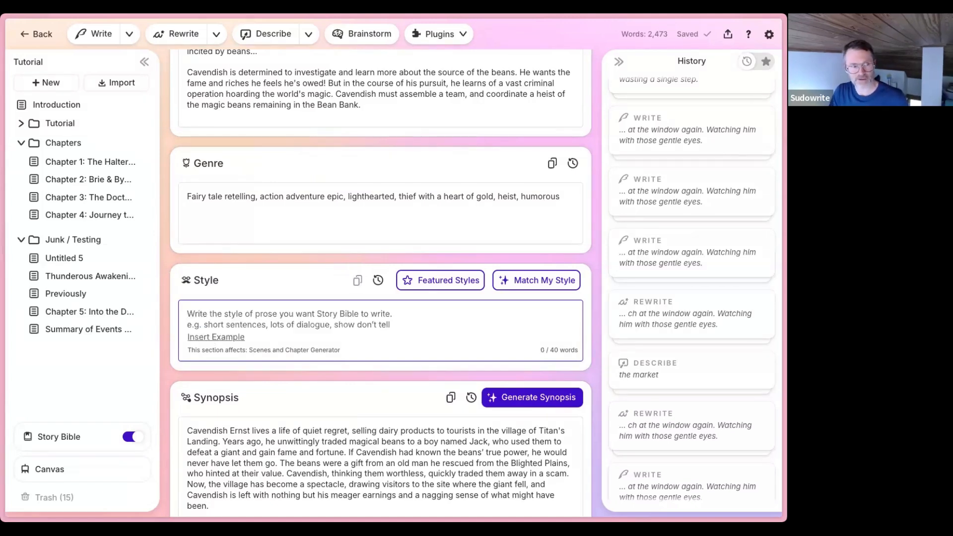
key(ctrl+z)
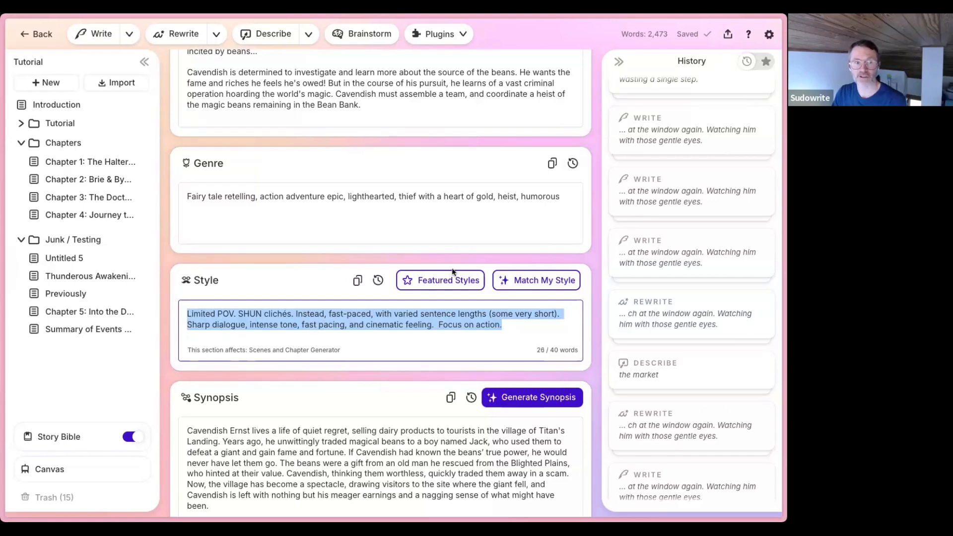
Apply the Action-Packed featured style to the Style section and review its wording
click(438, 282)
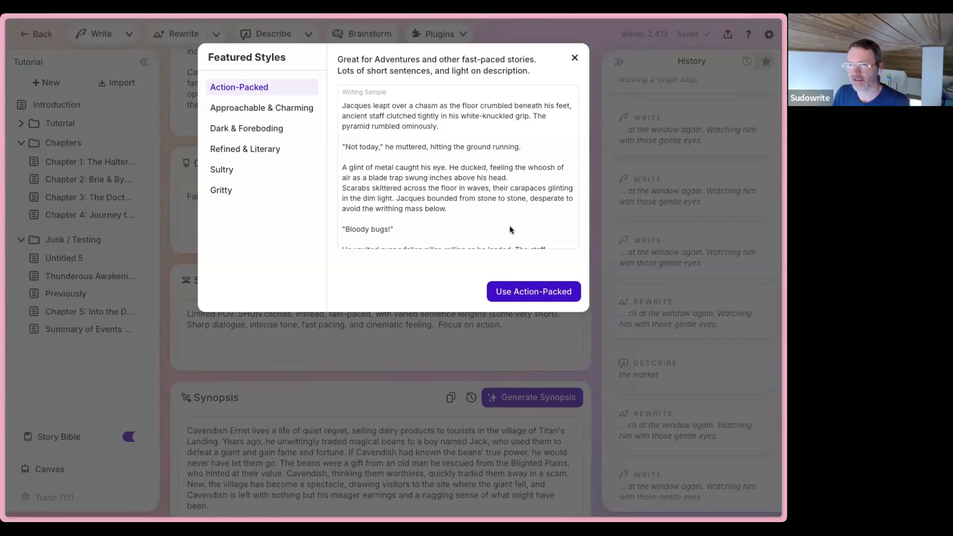
click(524, 295)
click(288, 340)
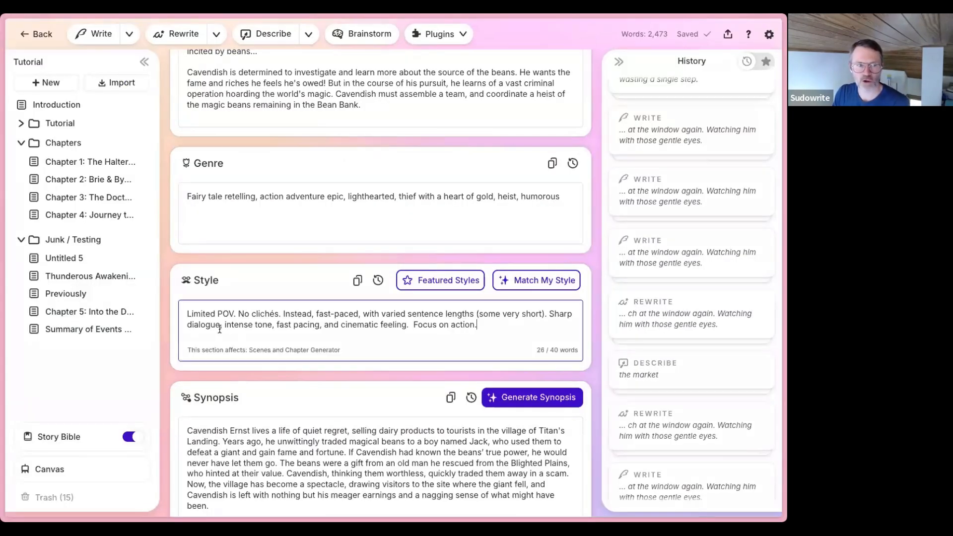
drag(213, 313, 281, 312)
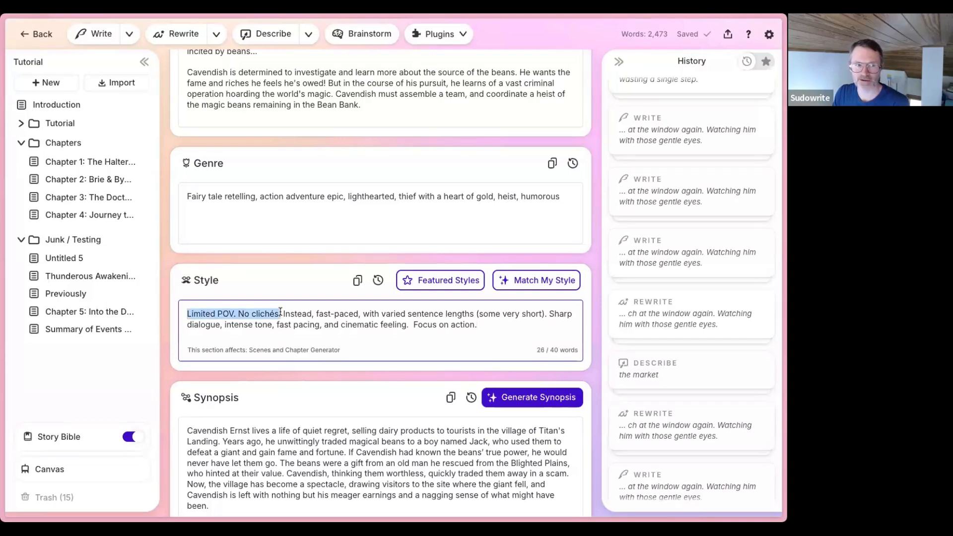
click(339, 336)
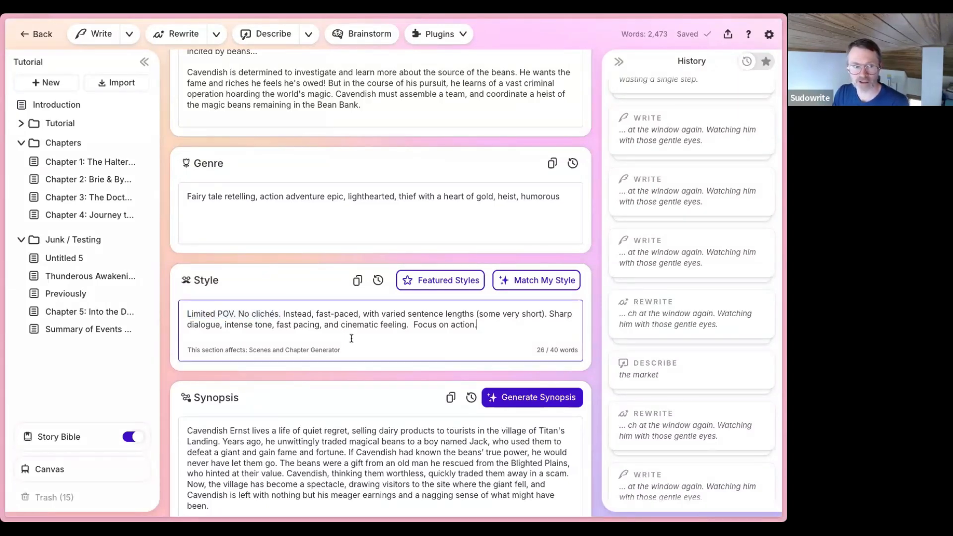
drag(187, 314, 301, 323)
click(331, 313)
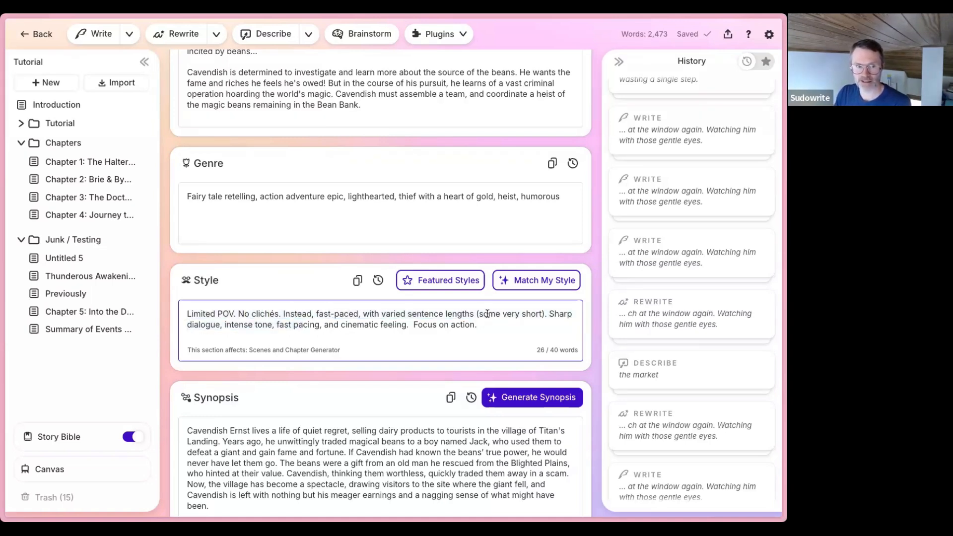
Open Match My Style, skip the writing sample to view the style template, and close it without sending anything to the document
click(532, 282)
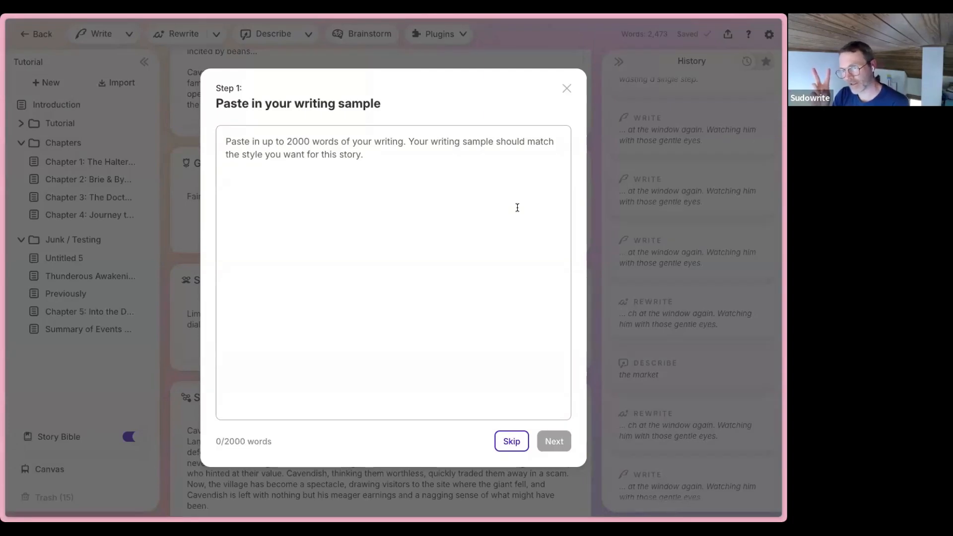
click(511, 441)
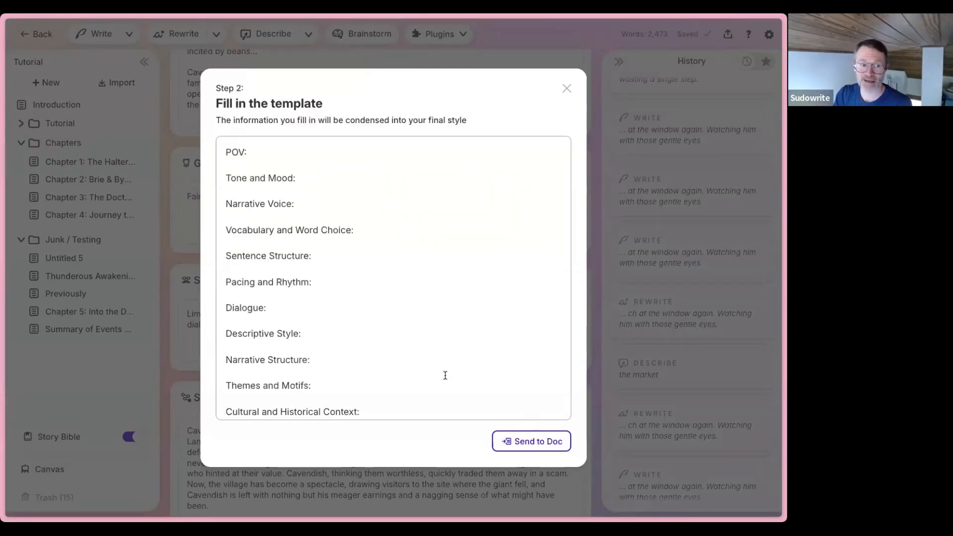
click(566, 88)
click(246, 349)
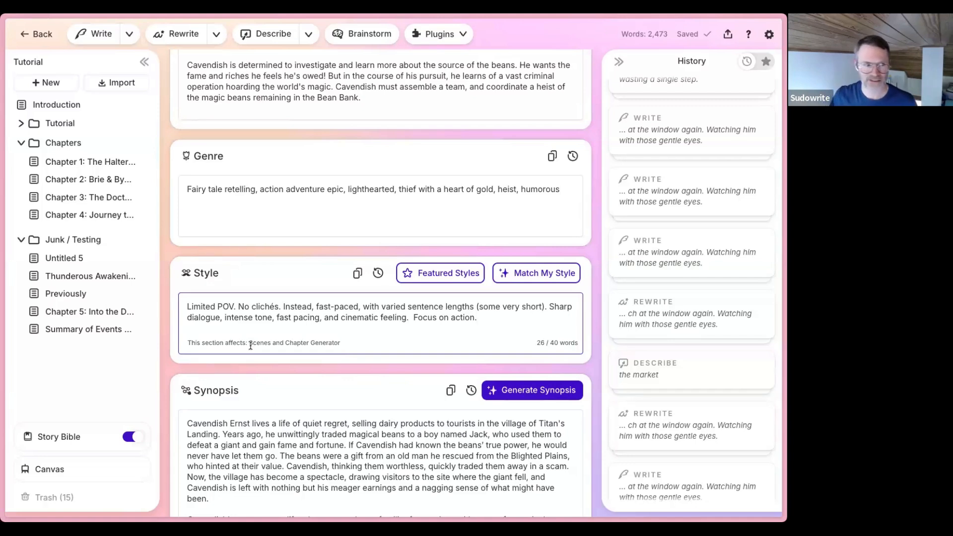
Review the Braindump, Genre and Style sections that feed the synopsis, and read through the Synopsis section
scroll(251, 346, up, 3)
scroll(247, 345, down, 1)
mouse_move(102, 444)
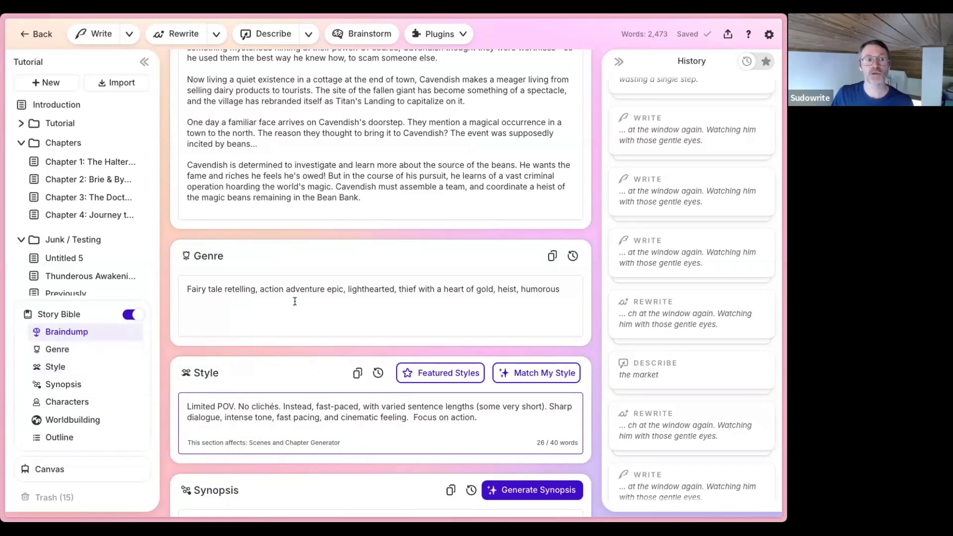
scroll(295, 301, up, 1)
scroll(295, 302, down, 5)
scroll(295, 301, down, 3)
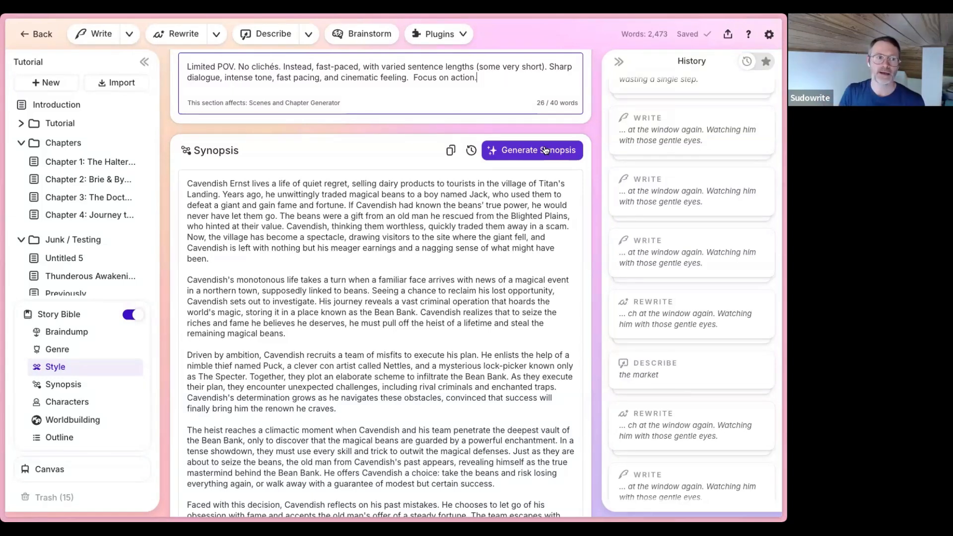
scroll(535, 261, down, 3)
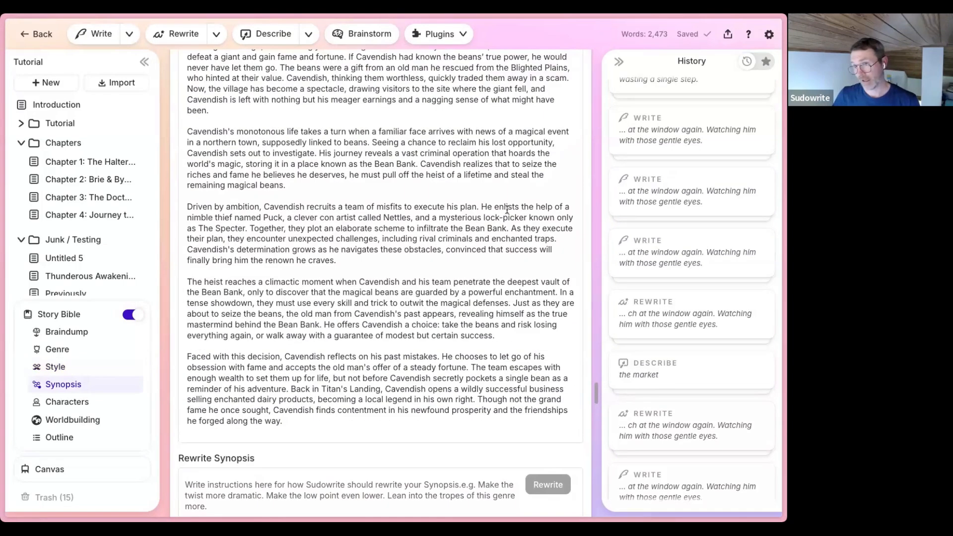
scroll(507, 209, up, 2)
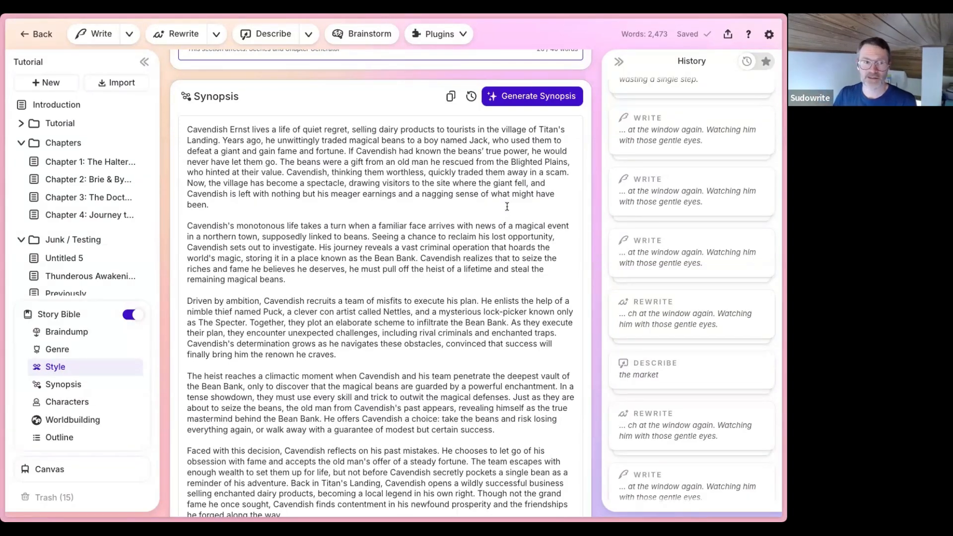
Examine the Synopsis's last two paragraphs, its Rewrite Synopsis instructions field and which other sections the Synopsis affects
click(431, 195)
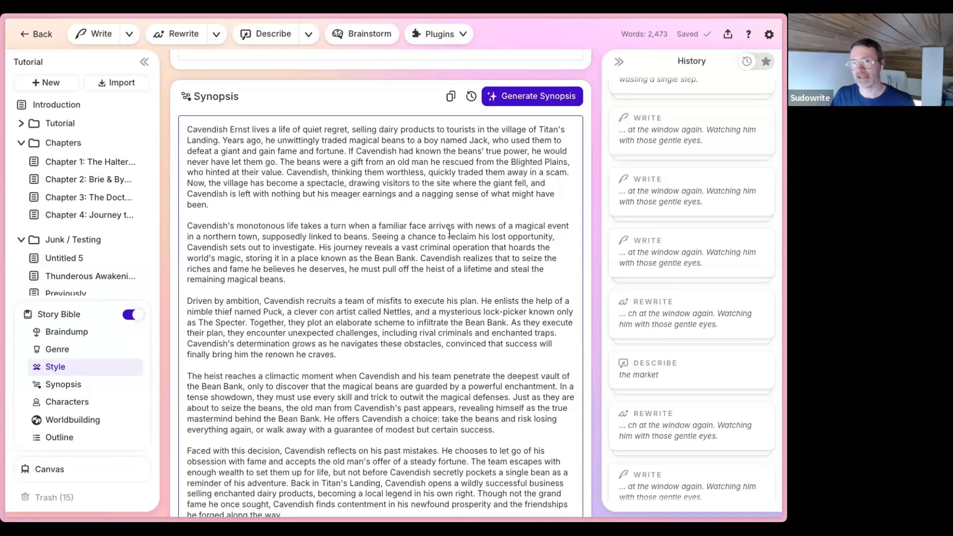
scroll(450, 233, down, 4)
drag(286, 323, 159, 182)
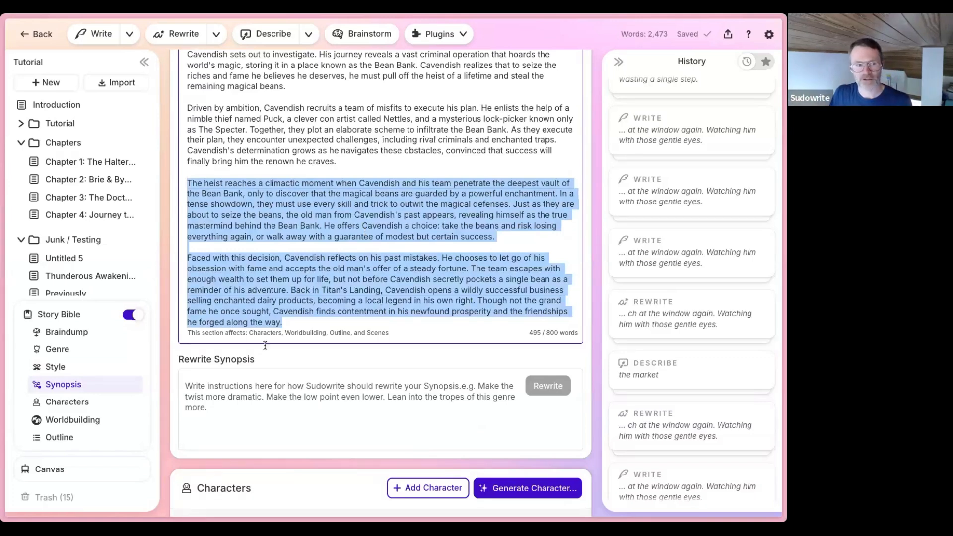
click(268, 392)
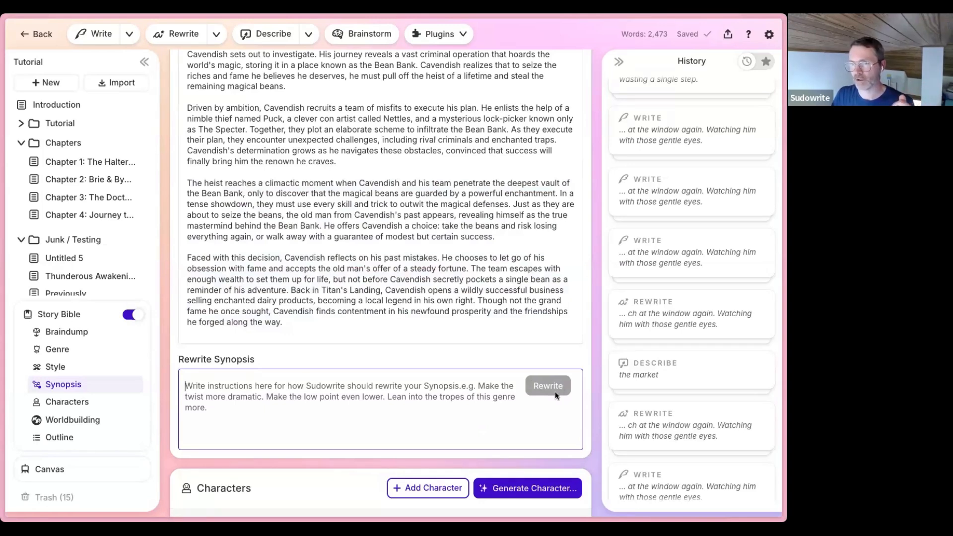
click(379, 323)
scroll(379, 324, up, 3)
scroll(398, 263, down, 3)
scroll(398, 263, down, 2)
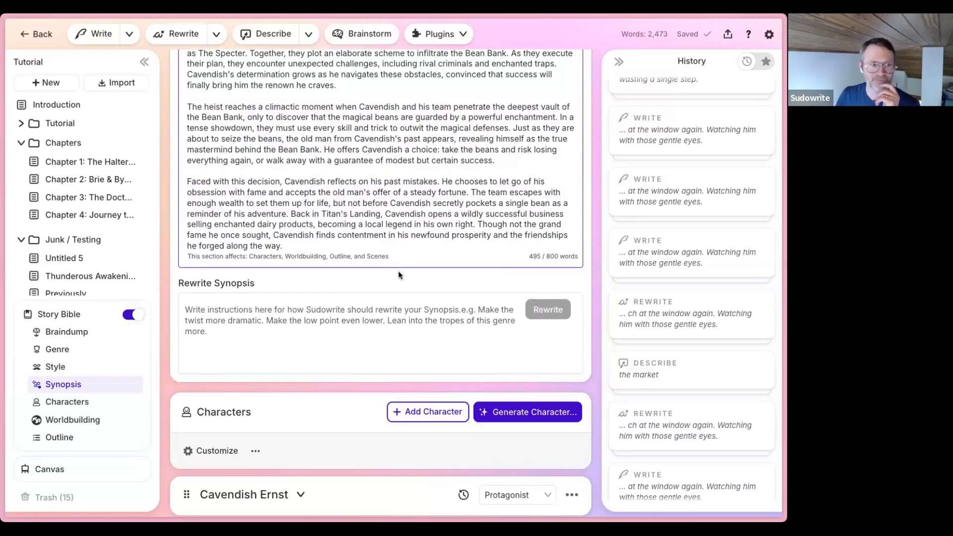
scroll(399, 274, down, 2)
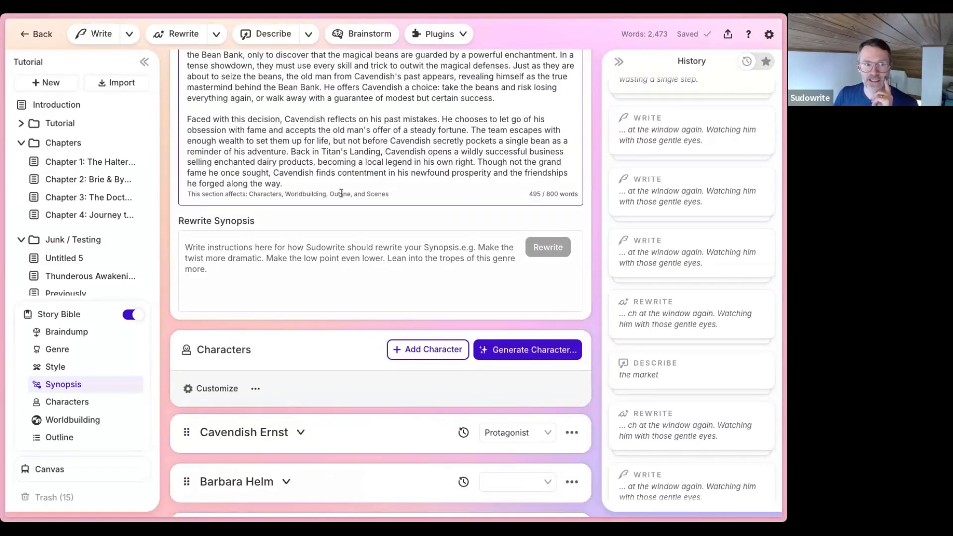
scroll(341, 193, up, 6)
scroll(341, 193, down, 5)
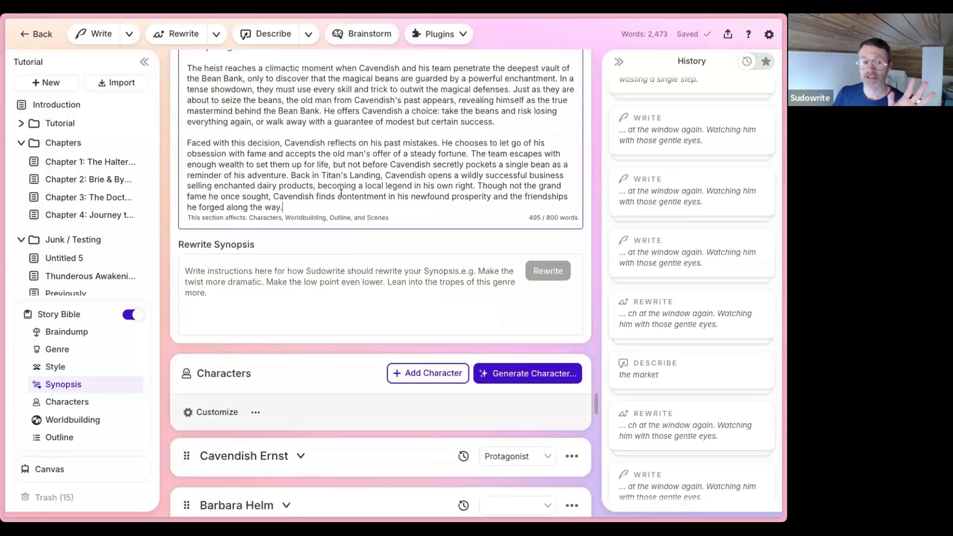
Generate a new character in the Characters section with the instruction "generate a love interest for mooch"
scroll(341, 193, down, 4)
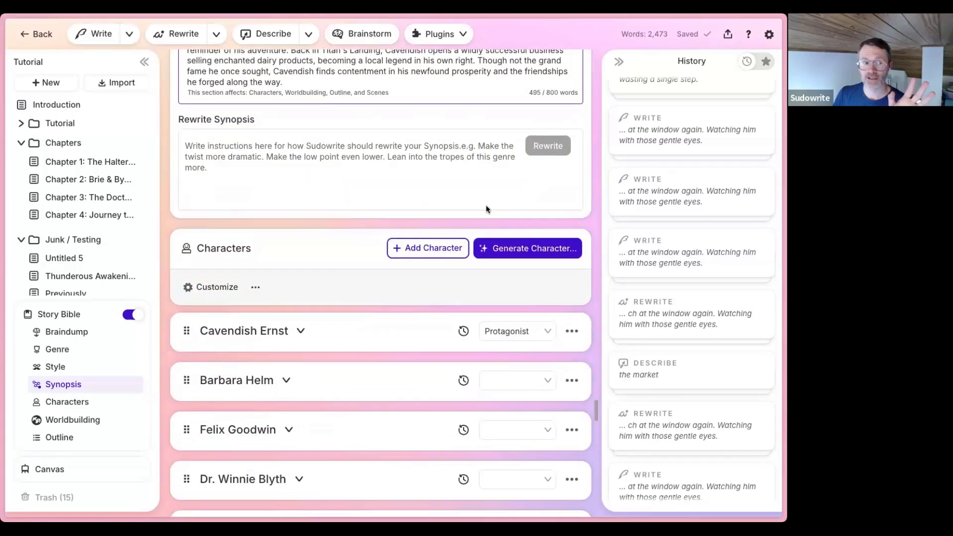
click(537, 260)
text(generate a lov)
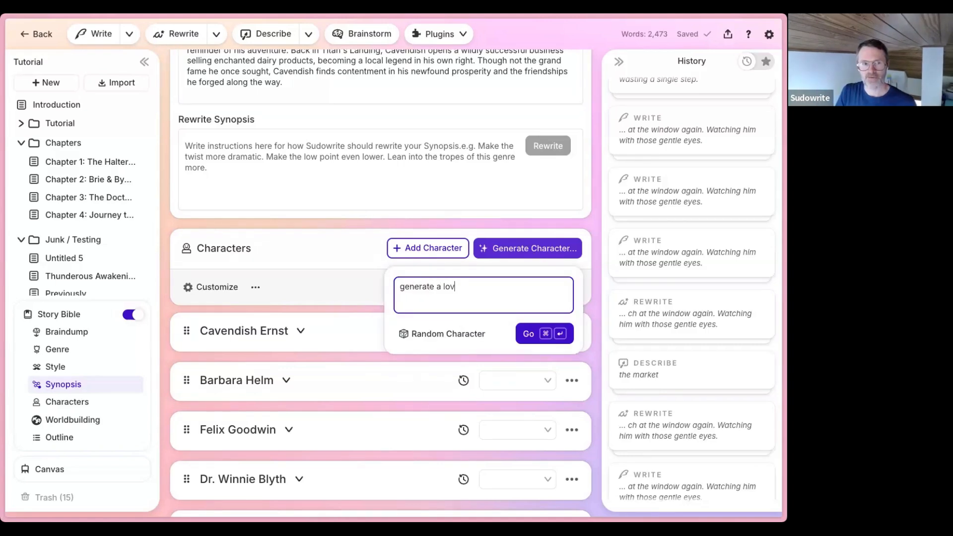
text(e interest for mooch)
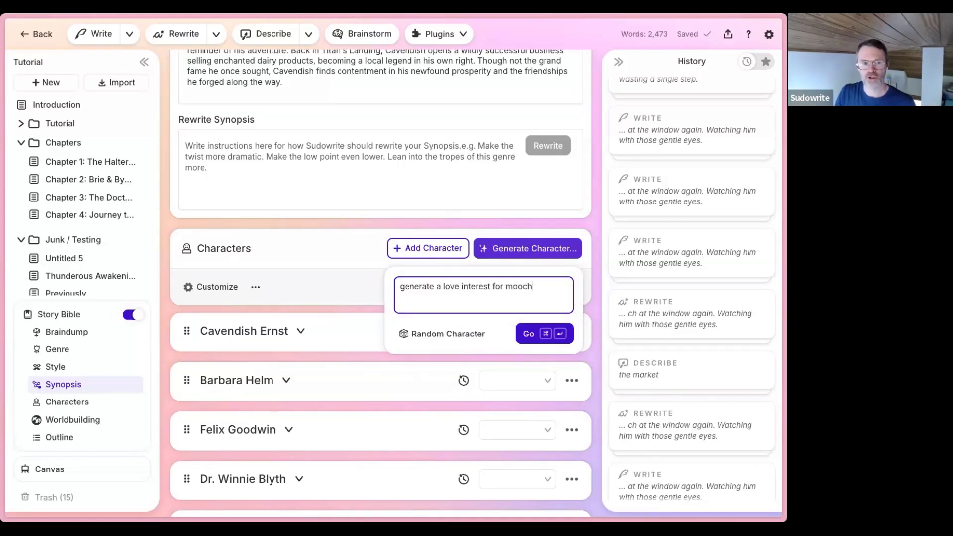
click(560, 328)
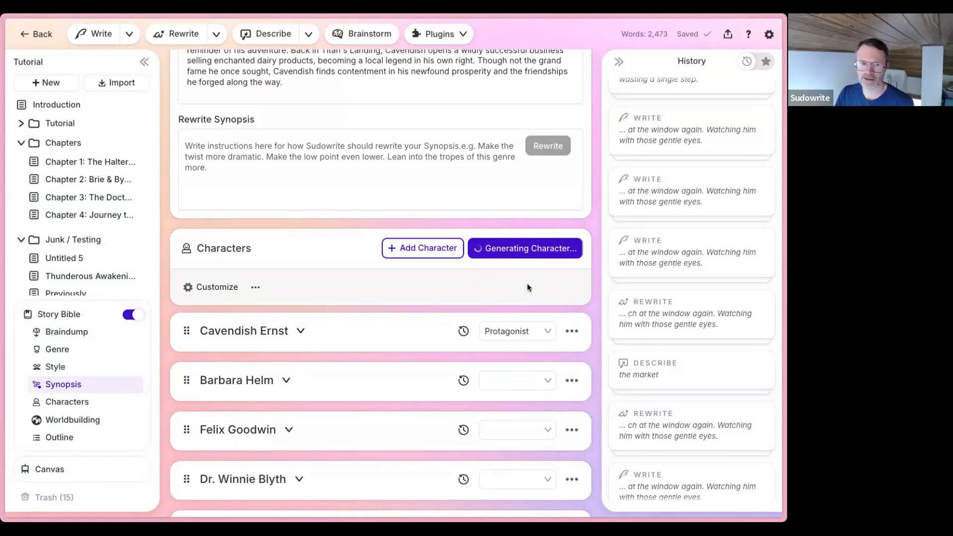
Read the newly generated character's profile at the end of the character list and collapse its card
scroll(527, 287, down, 1)
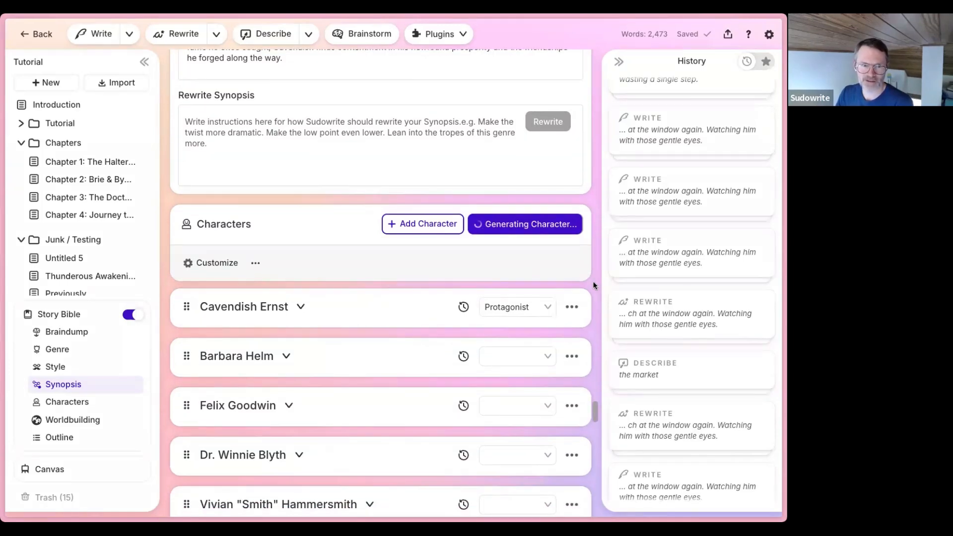
scroll(592, 272, down, 3)
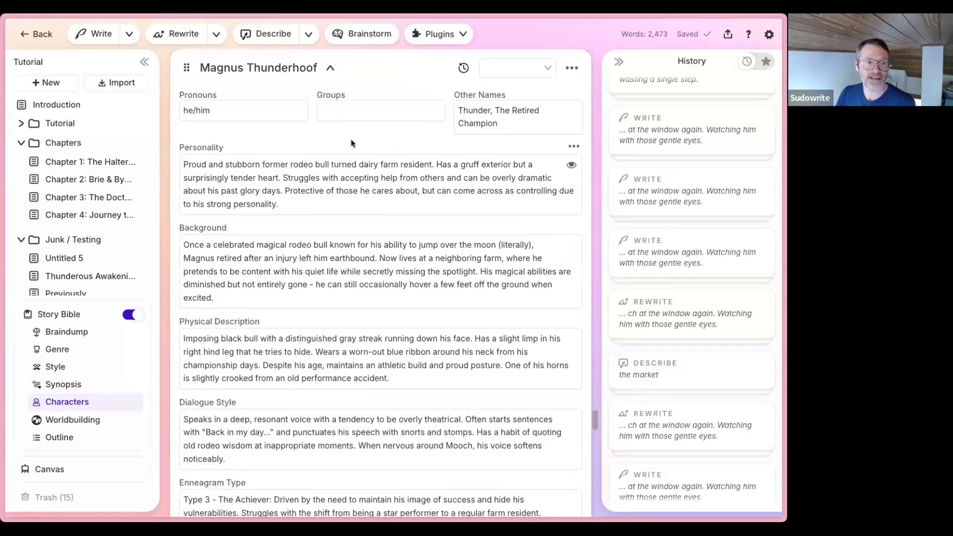
scroll(257, 110, down, 1)
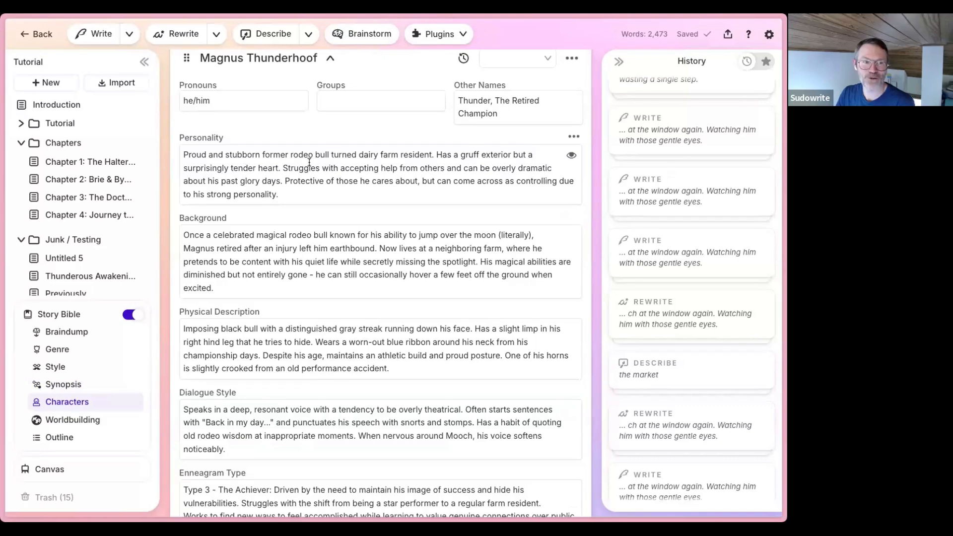
scroll(329, 157, up, 1)
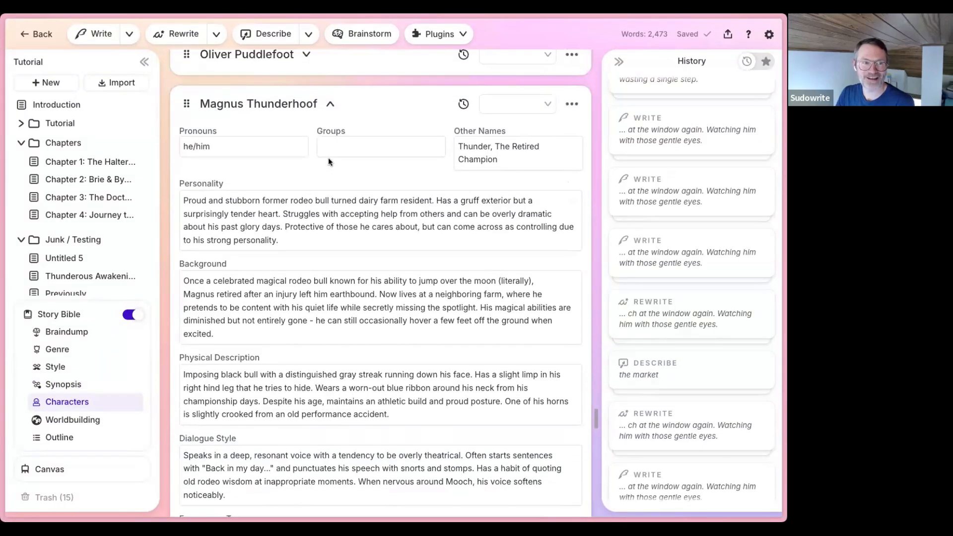
click(330, 103)
scroll(333, 149, up, 5)
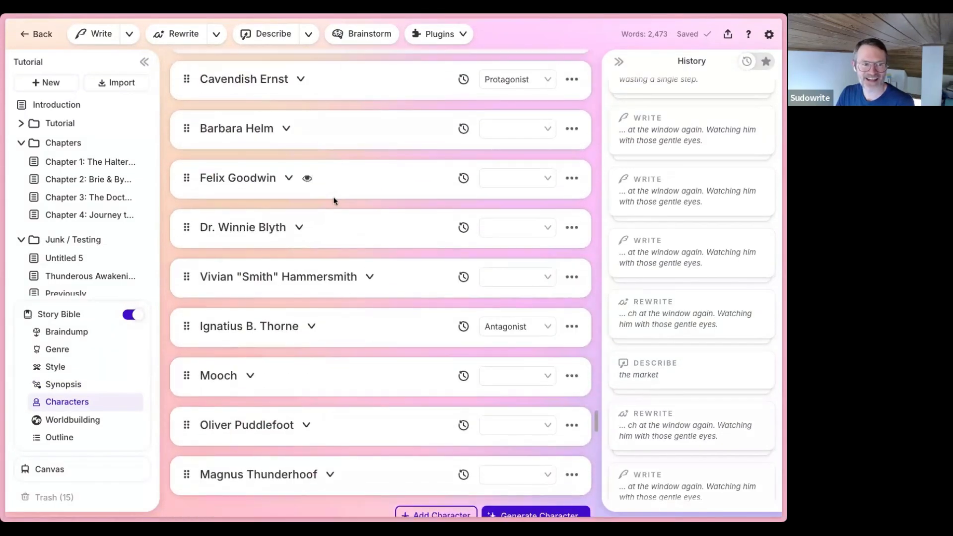
Expand the protagonist's character card and examine its personality, background, physical description and dialogue style fields
scroll(298, 142, up, 4)
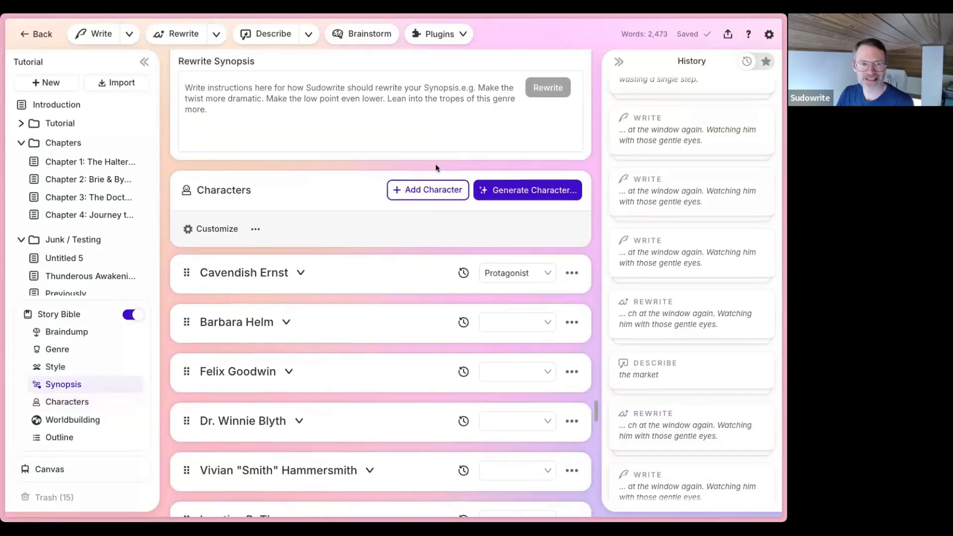
scroll(436, 166, down, 1)
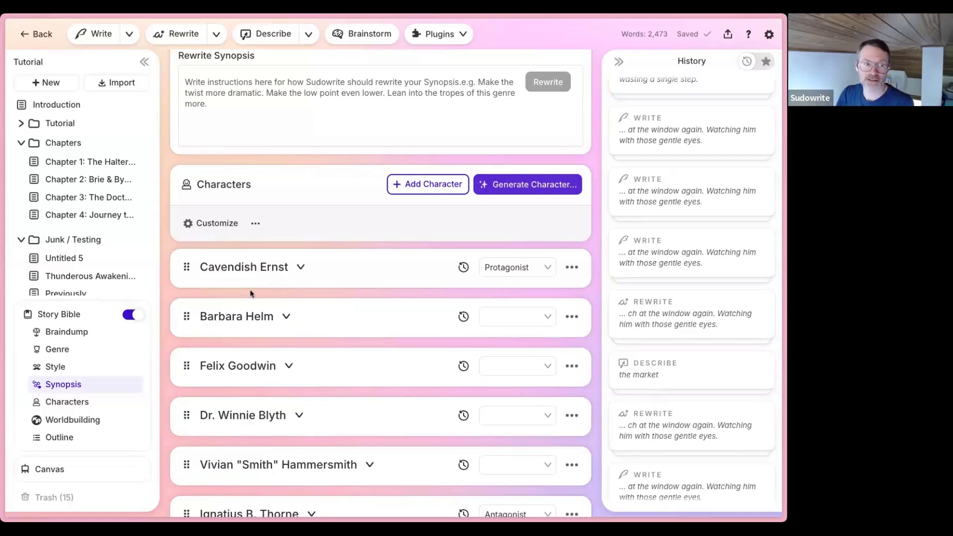
click(301, 267)
scroll(302, 267, down, 1)
scroll(302, 267, down, 4)
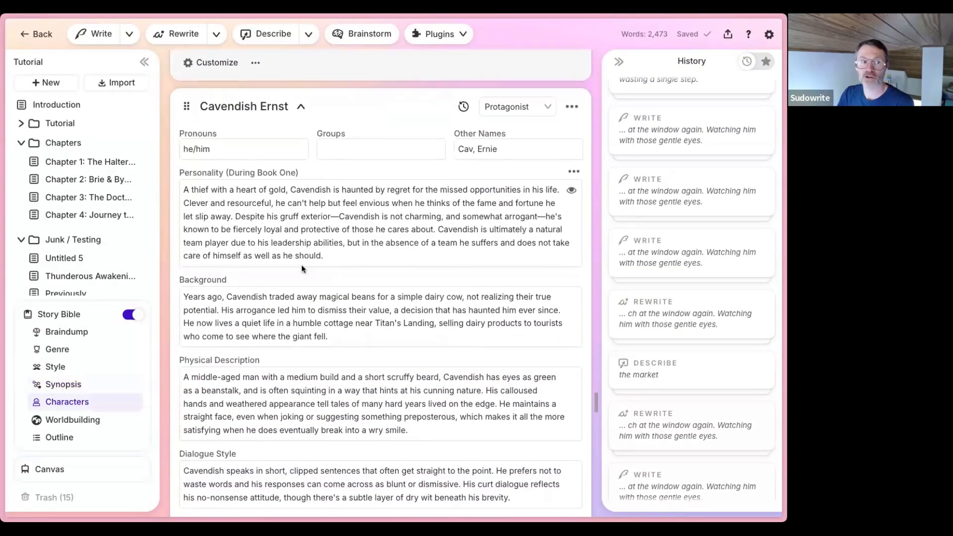
Examine the protagonist's remaining traits, the Physical Description trait's options and the custom instructions field for rewriting the Background
scroll(302, 267, up, 1)
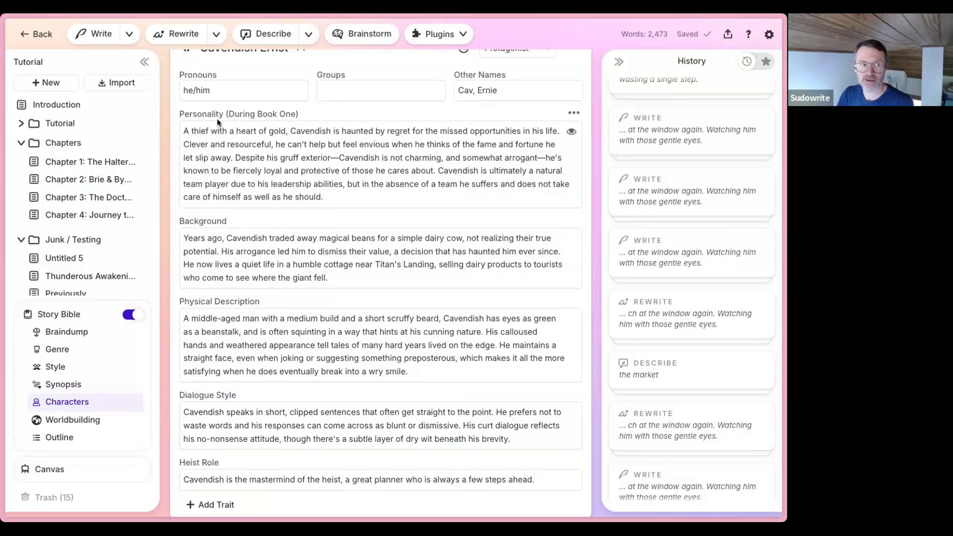
scroll(218, 149, down, 1)
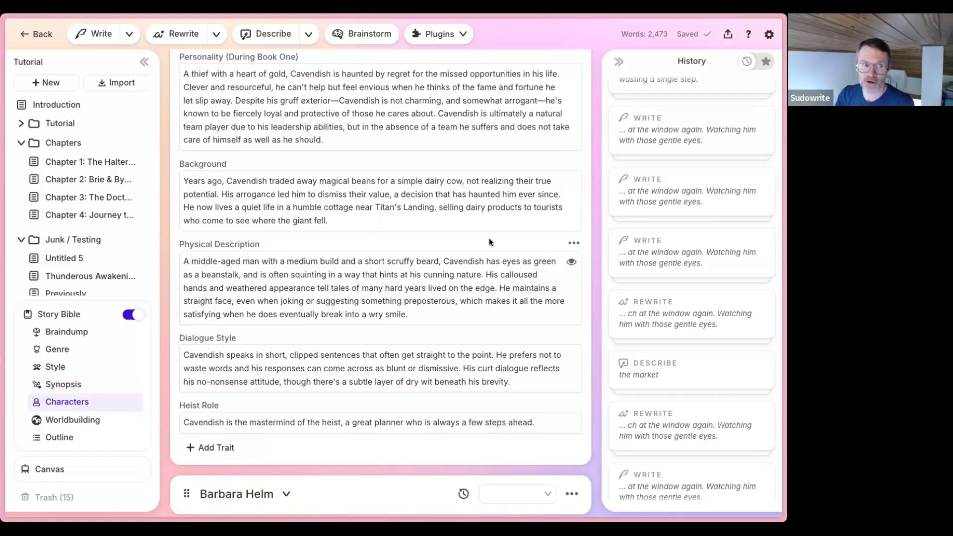
click(575, 244)
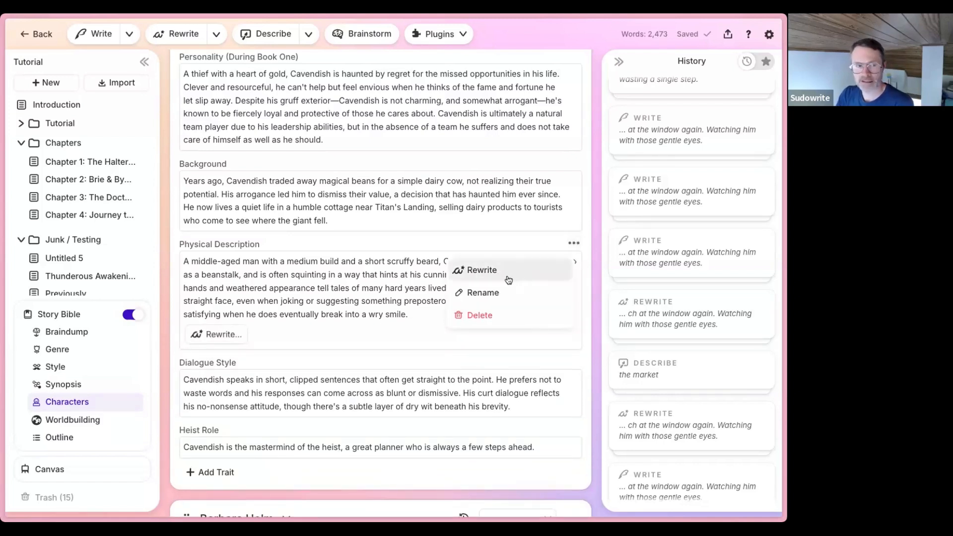
click(366, 228)
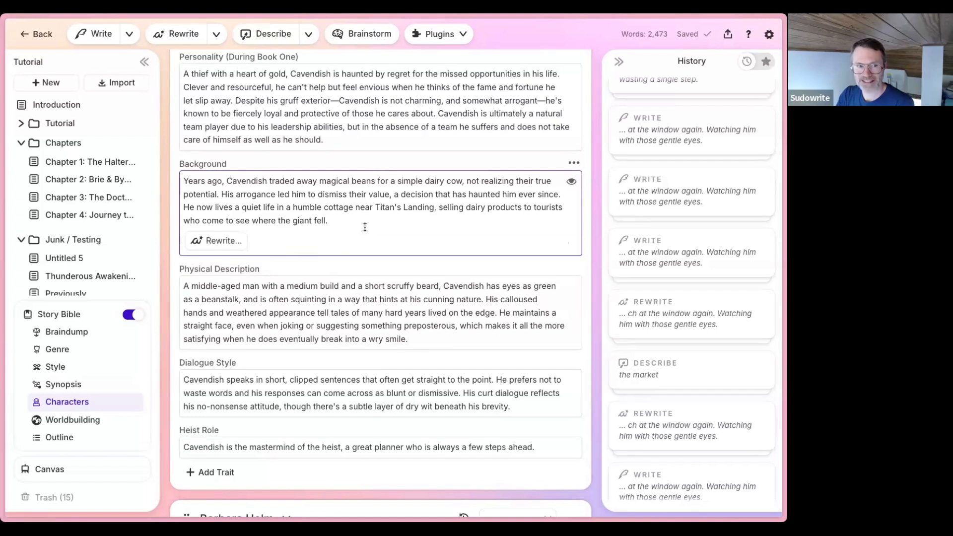
click(240, 247)
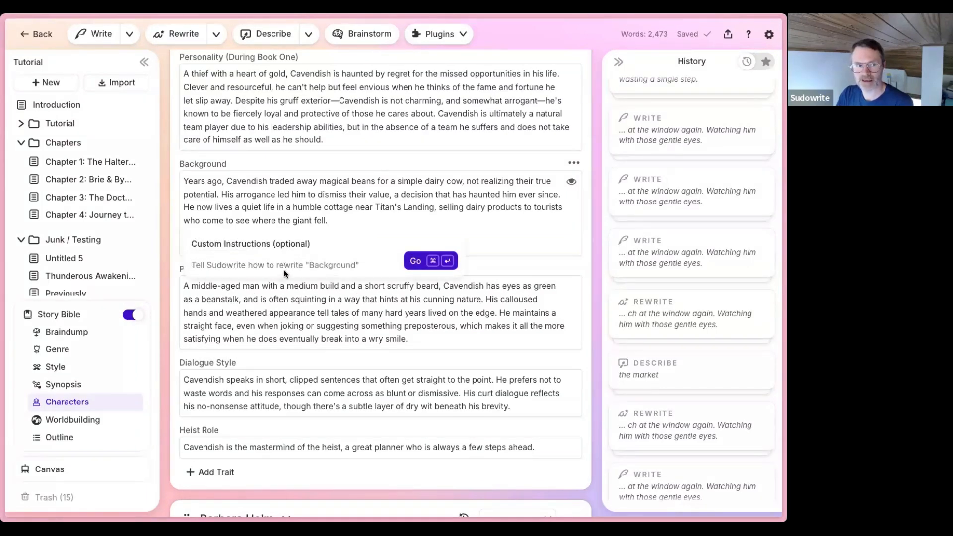
click(432, 220)
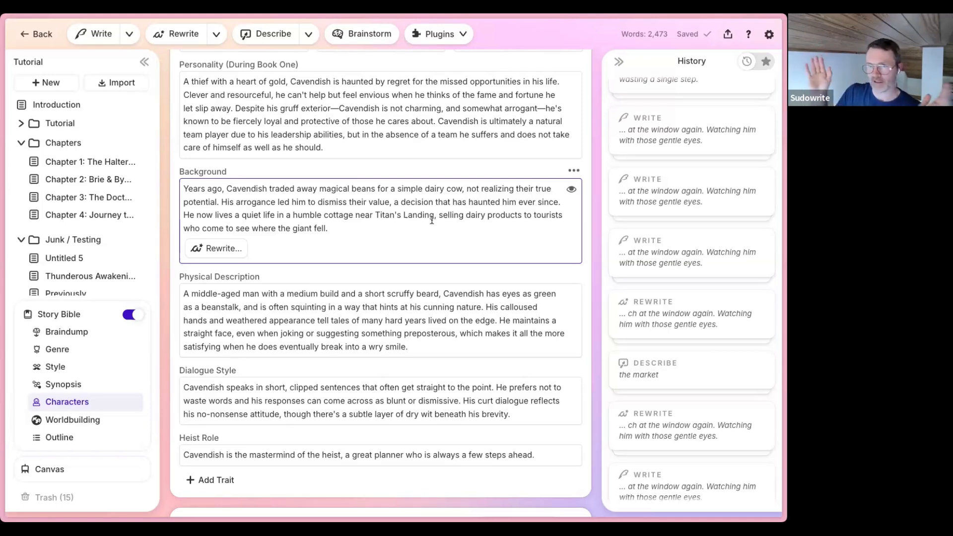
Add a new blank character to the Characters section
scroll(431, 220, up, 5)
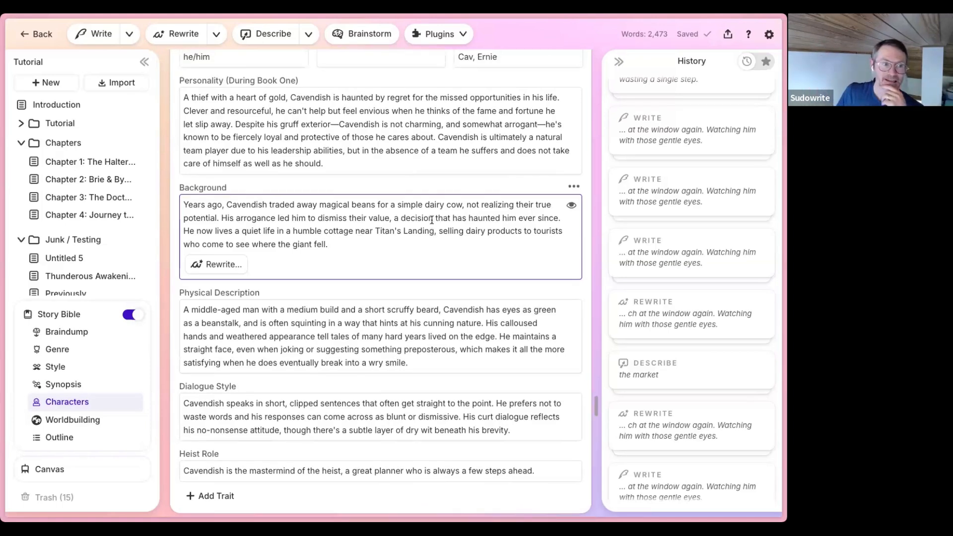
scroll(431, 220, up, 1)
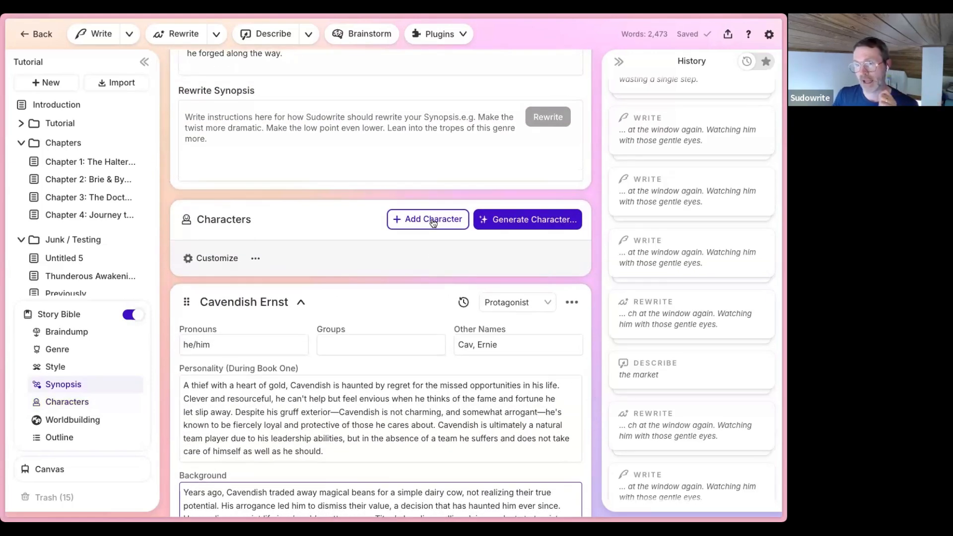
scroll(433, 223, up, 1)
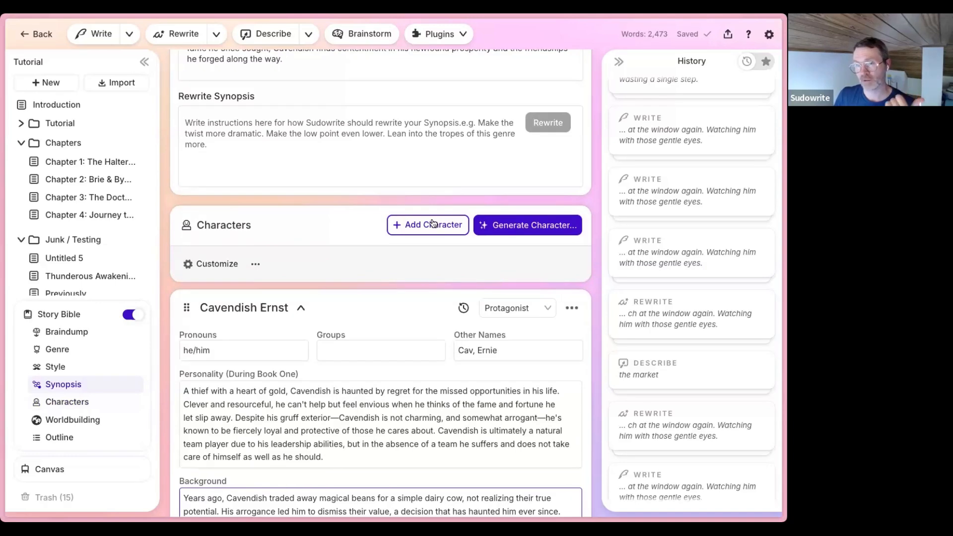
scroll(433, 222, up, 1)
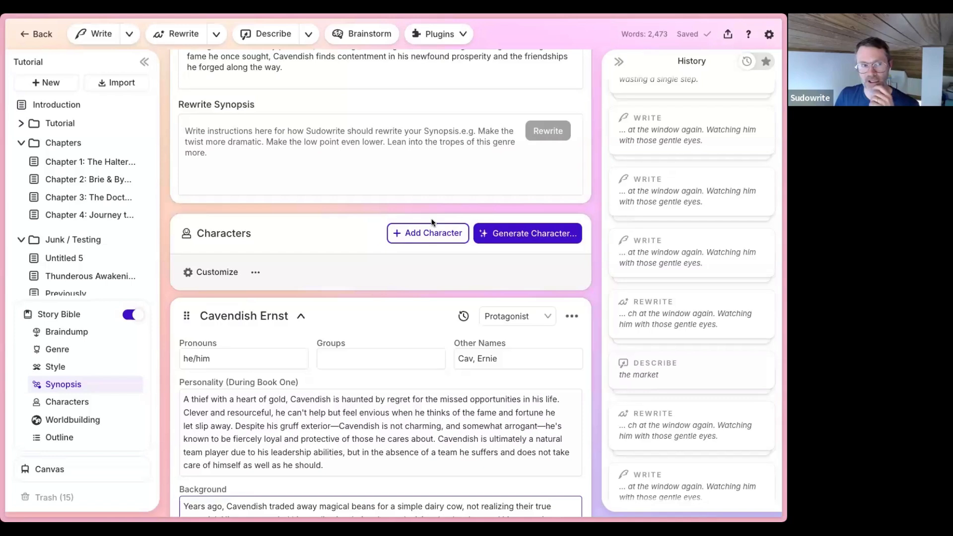
scroll(432, 223, up, 3)
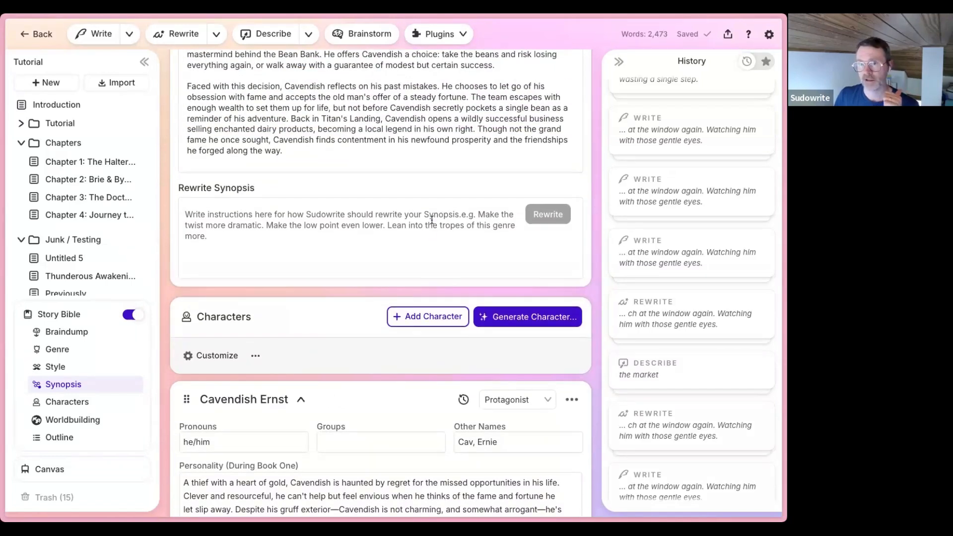
scroll(432, 221, down, 6)
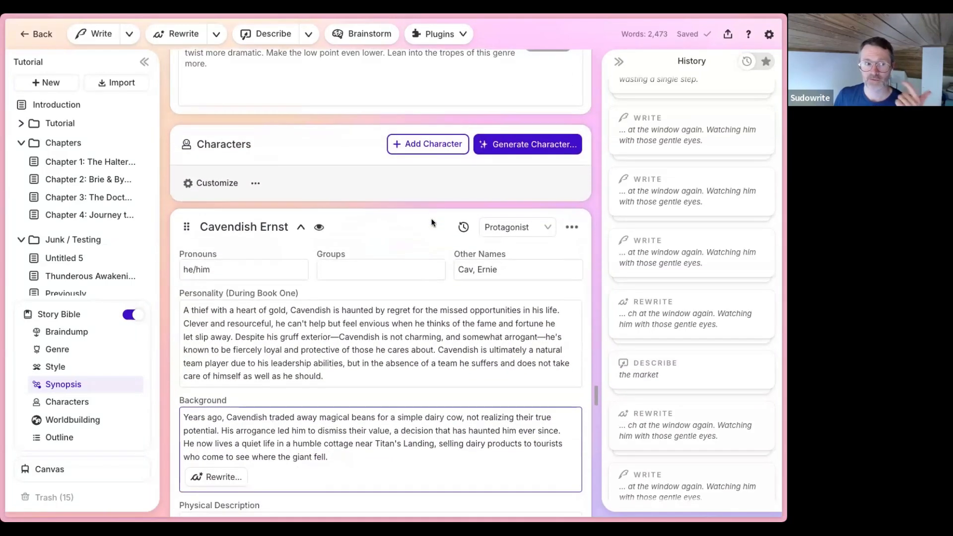
click(417, 149)
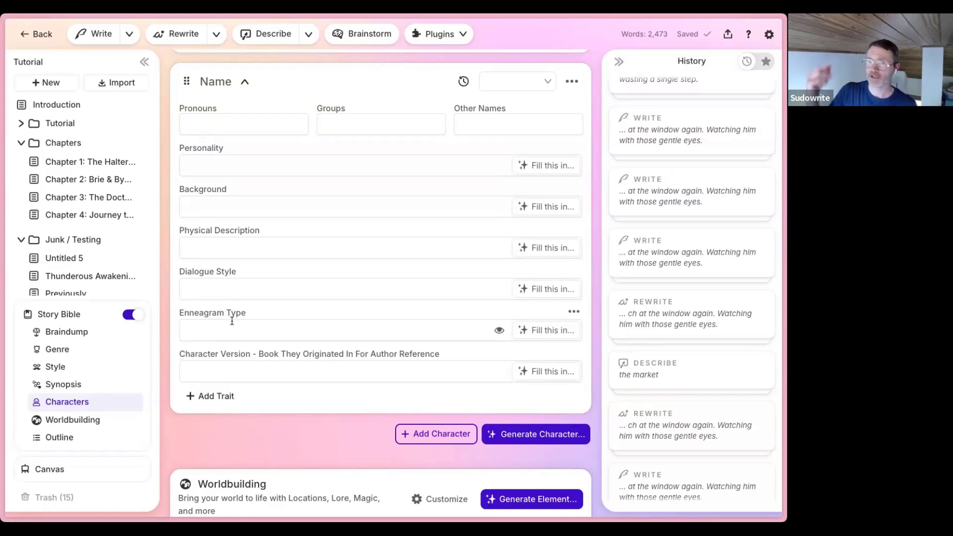
Expand the Fairy Magic and Titan's Landing elements in Worldbuilding and examine their description, background and location fields
scroll(238, 323, down, 1)
scroll(238, 324, up, 1)
scroll(543, 193, down, 8)
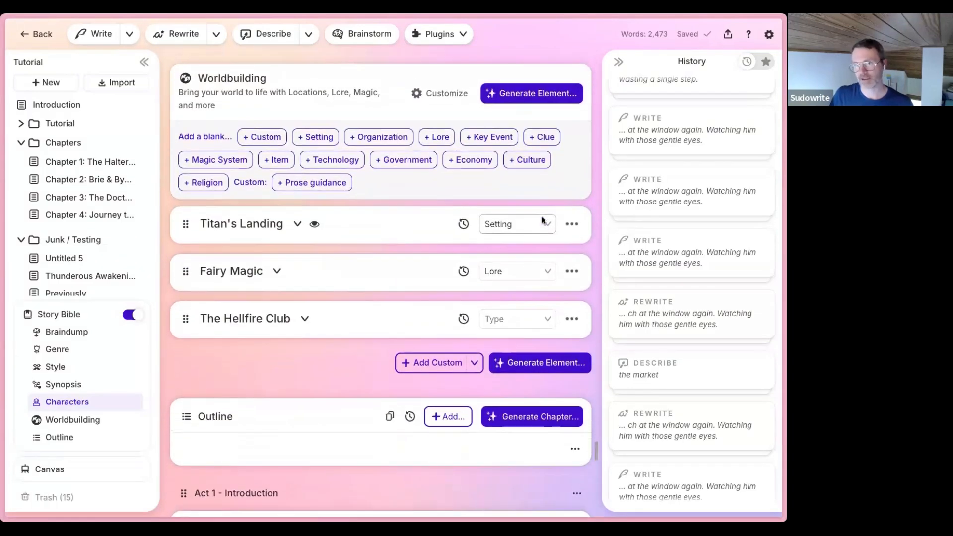
scroll(542, 218, down, 1)
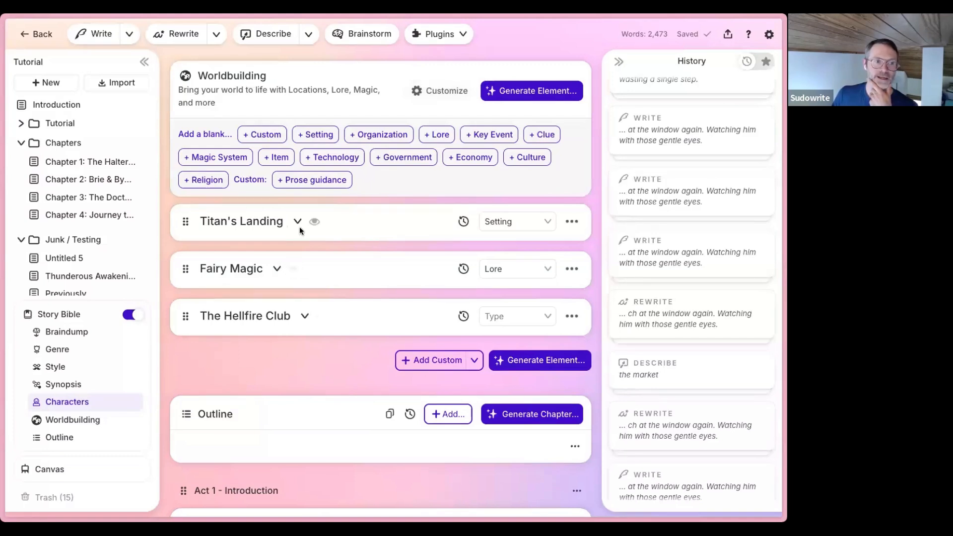
click(277, 268)
scroll(288, 261, down, 1)
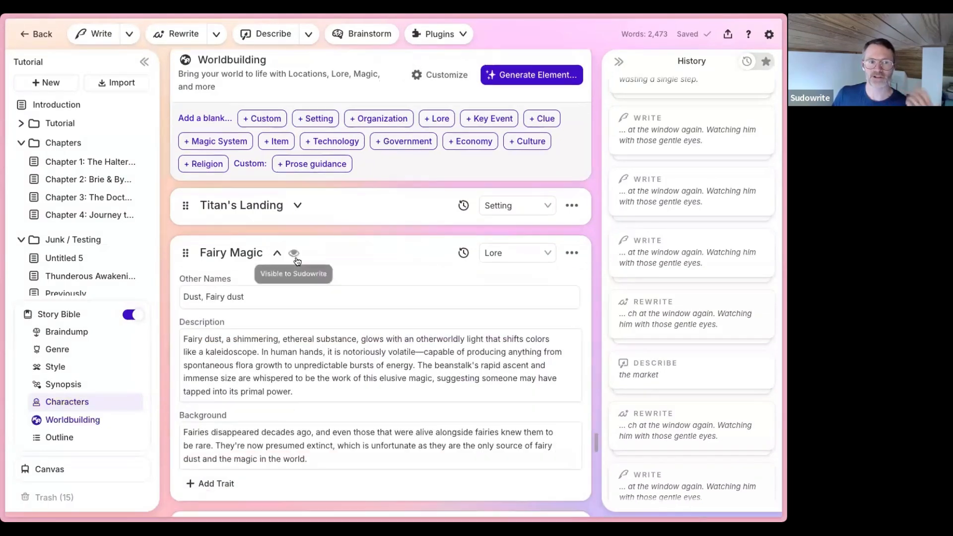
scroll(317, 251, down, 1)
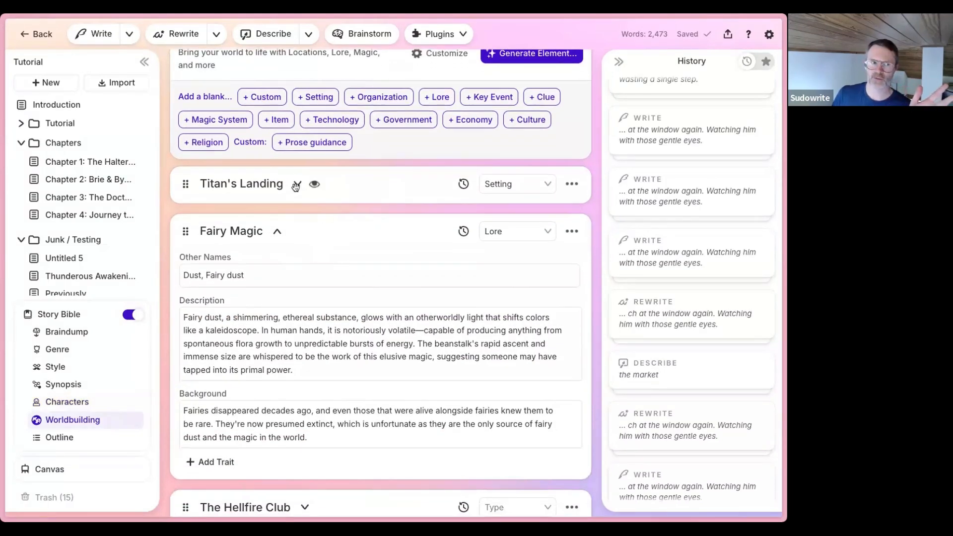
click(296, 185)
scroll(308, 194, down, 2)
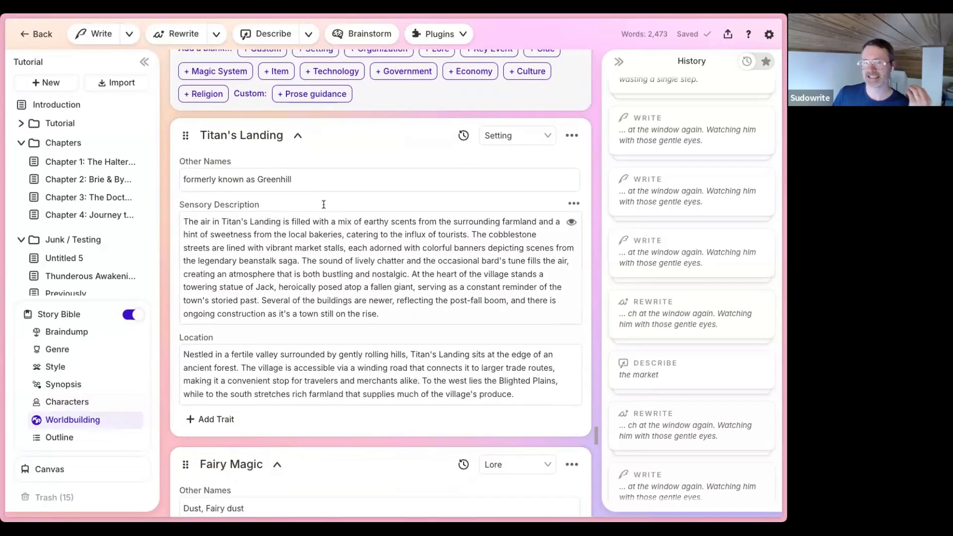
scroll(324, 204, up, 4)
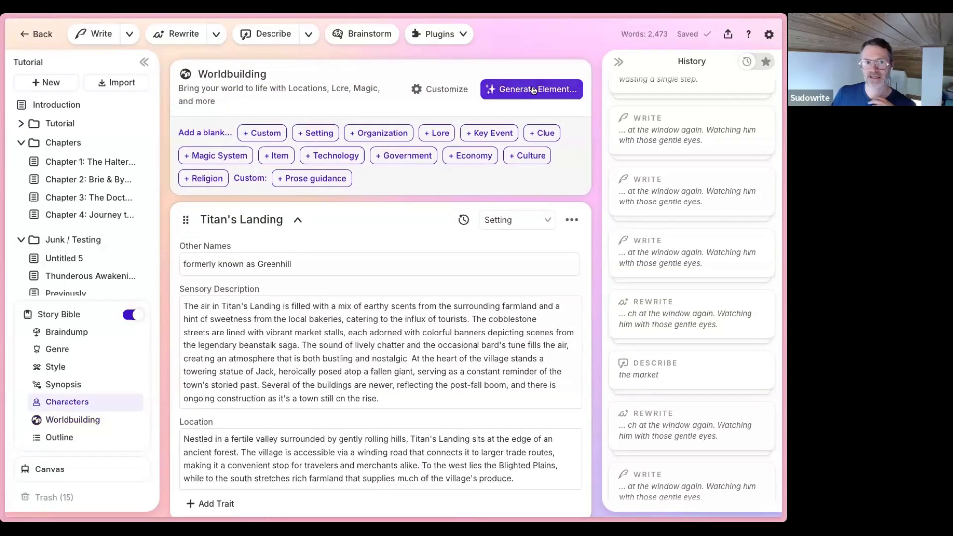
Generate a Worldbuilding element of type Setting with the instruction "the farm town where they first found the beans."
click(533, 90)
click(455, 132)
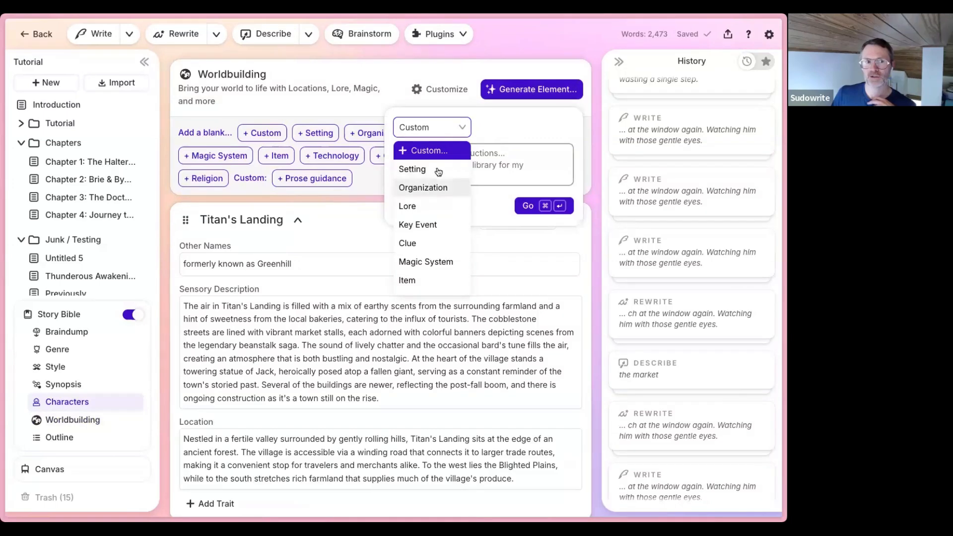
click(420, 170)
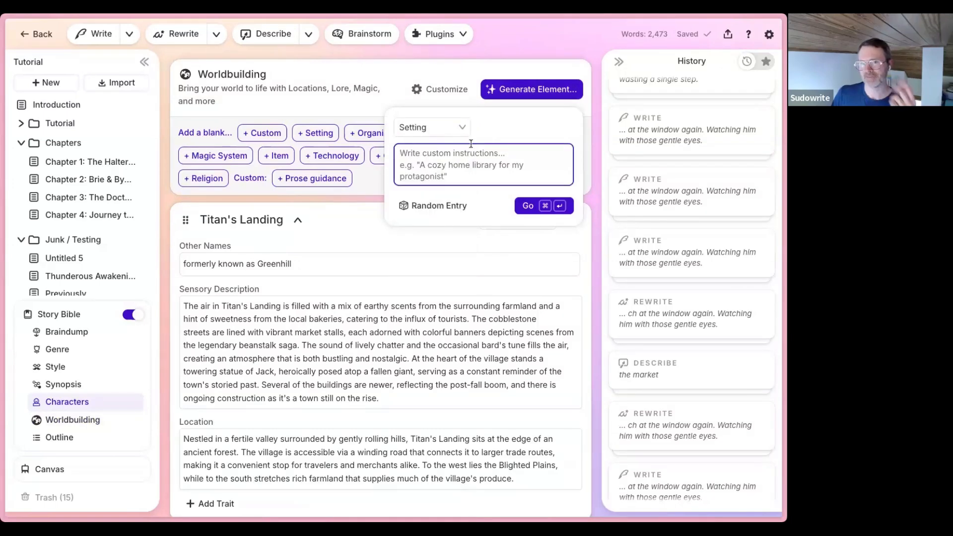
text(the farm town where they first found the beans.)
click(541, 200)
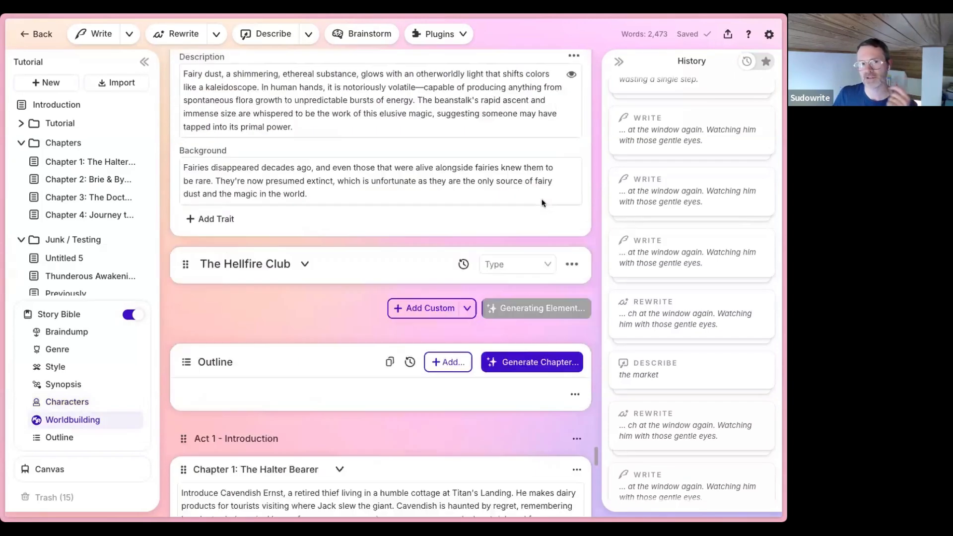
Read the newly generated setting's other names, sensory description and location at the end of the Worldbuilding section
scroll(542, 203, down, 4)
scroll(542, 203, up, 3)
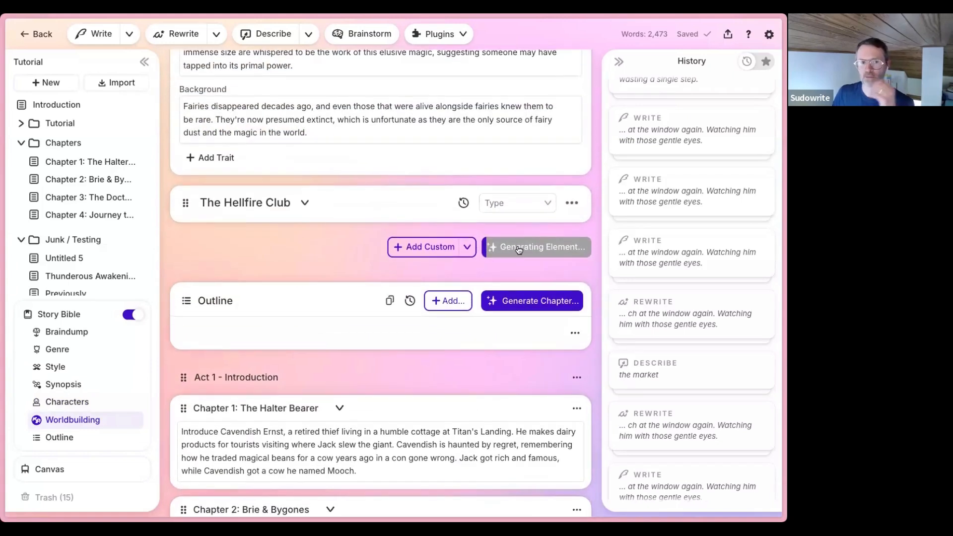
scroll(519, 249, down, 1)
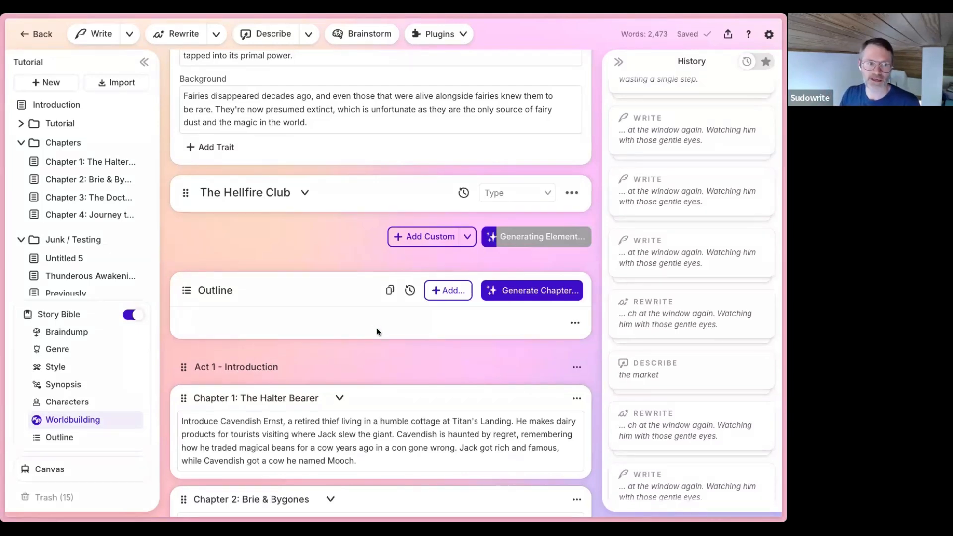
scroll(374, 328, down, 1)
scroll(373, 329, down, 1)
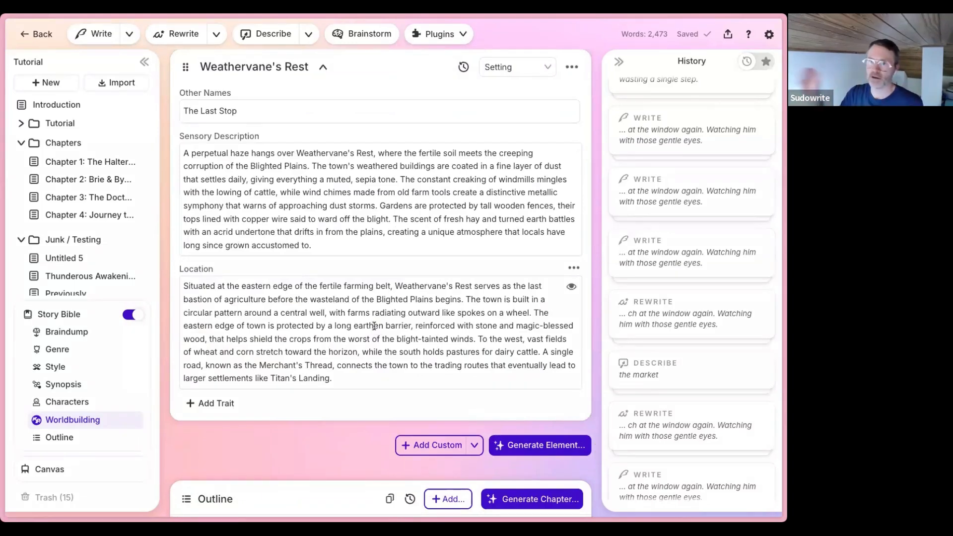
Examine the Outline section's chapter summaries, its rewrite, import, export and delete options, and the choices for adding a chapter or act
scroll(374, 326, down, 1)
scroll(374, 326, down, 7)
scroll(358, 312, down, 4)
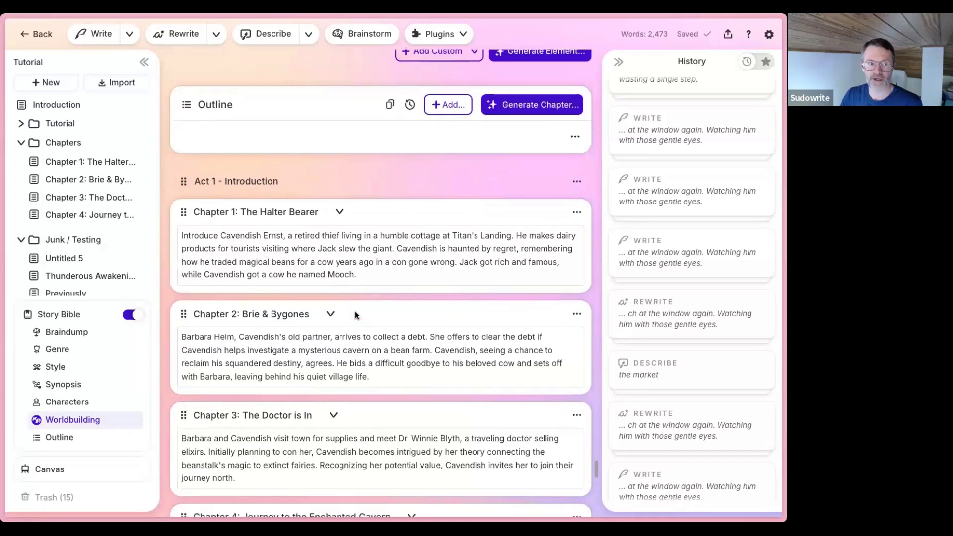
scroll(356, 311, up, 3)
scroll(355, 312, up, 1)
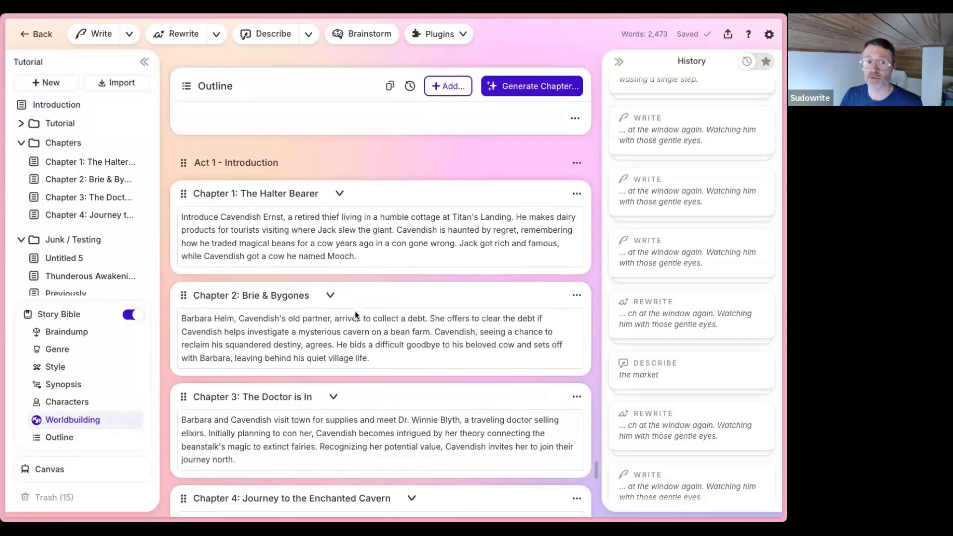
click(576, 125)
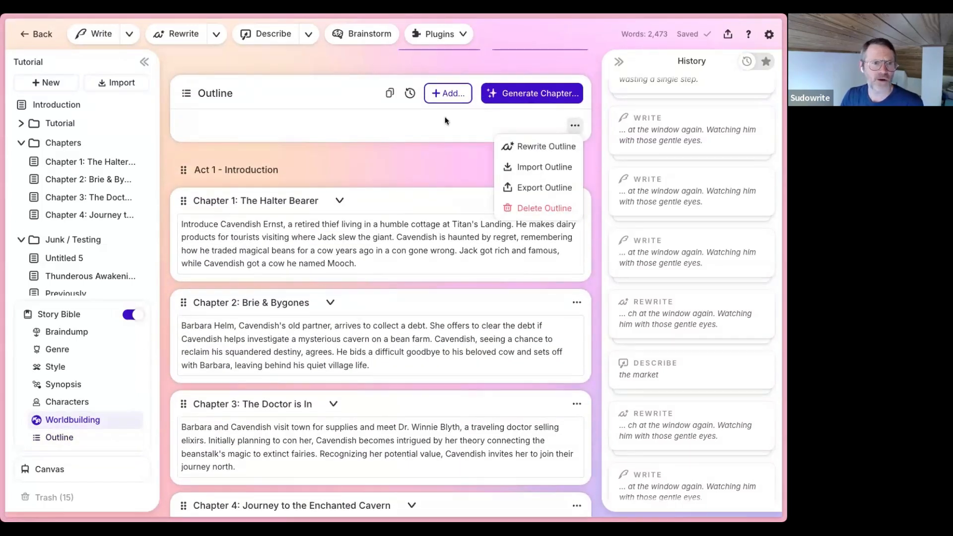
click(443, 96)
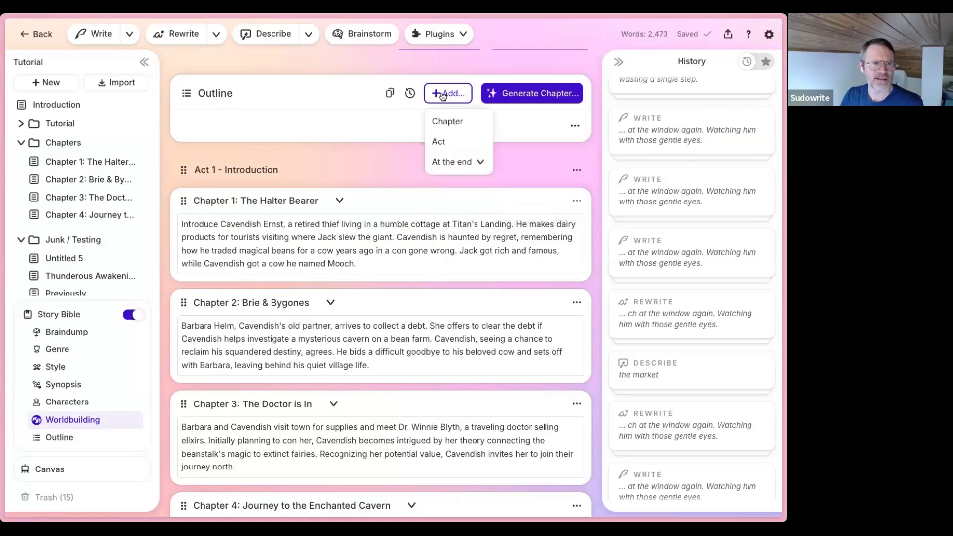
click(345, 99)
scroll(464, 141, up, 1)
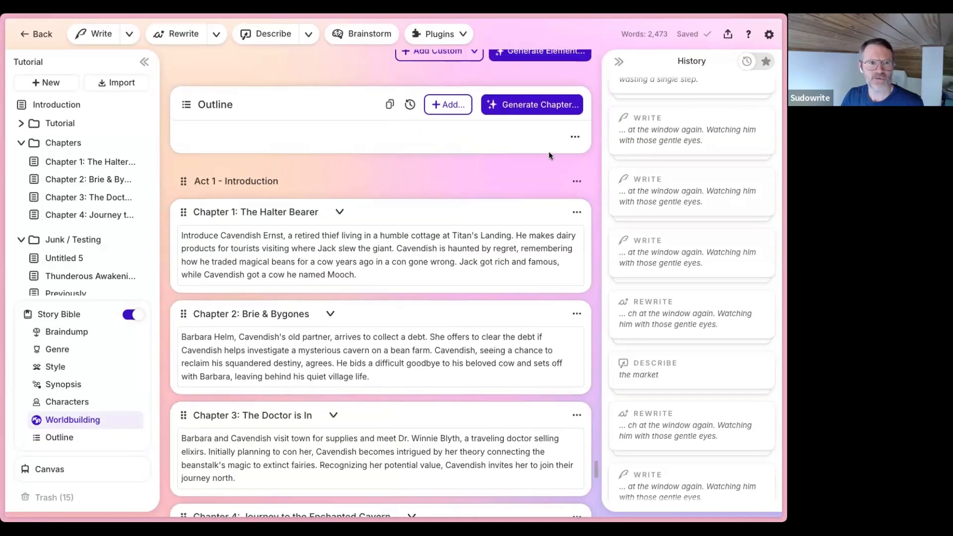
click(576, 138)
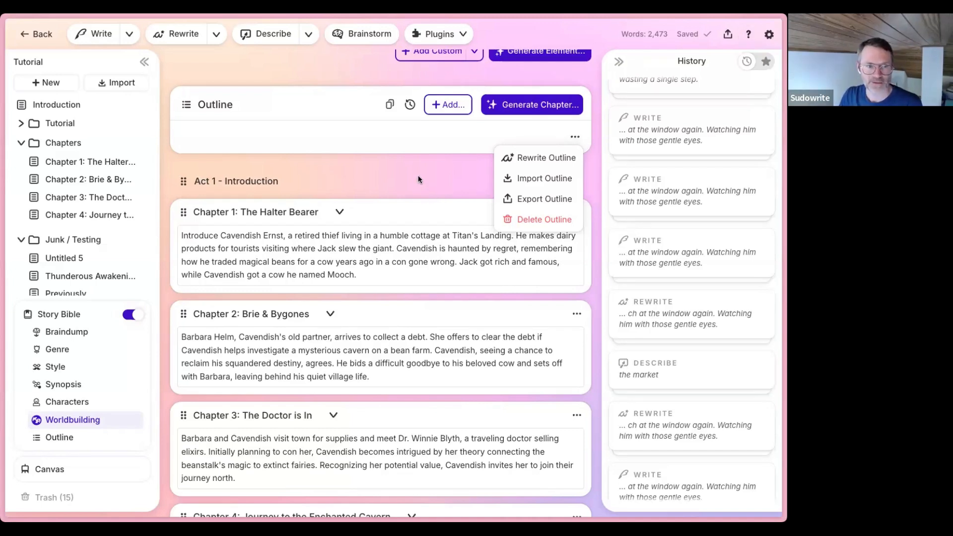
Look through the remaining outline chapters, collapse the Junk / Testing folder and open the Chapter 4: Journey to the Enchanted Cavern document
scroll(418, 179, down, 9)
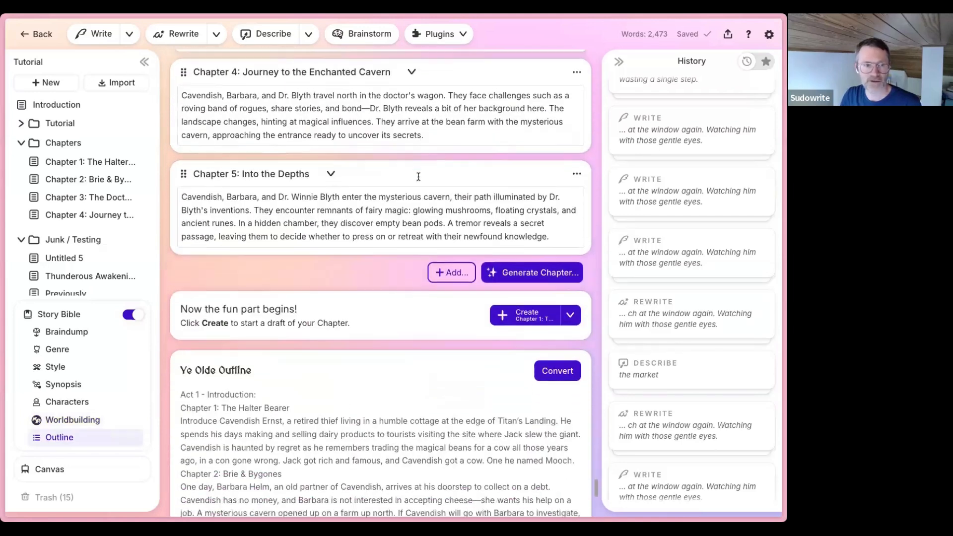
scroll(419, 178, up, 4)
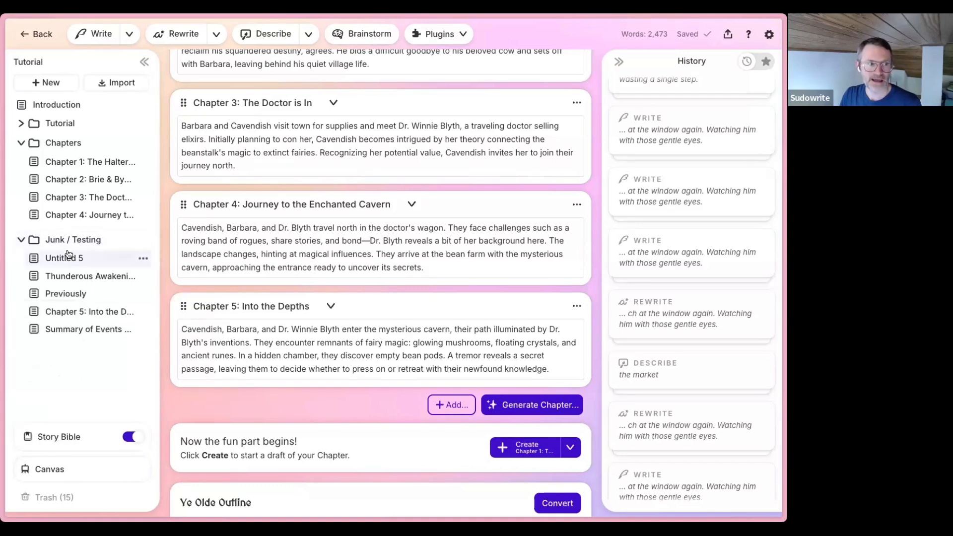
click(23, 243)
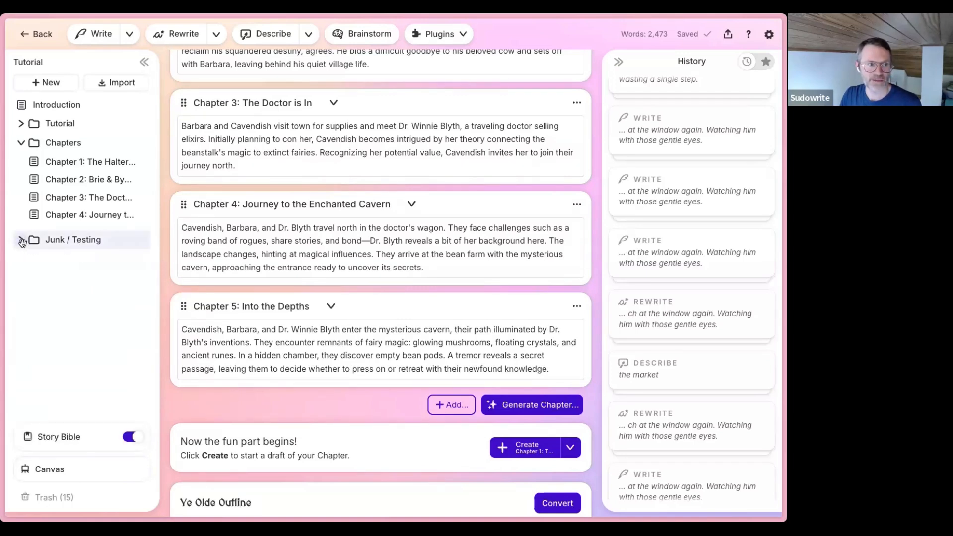
click(81, 218)
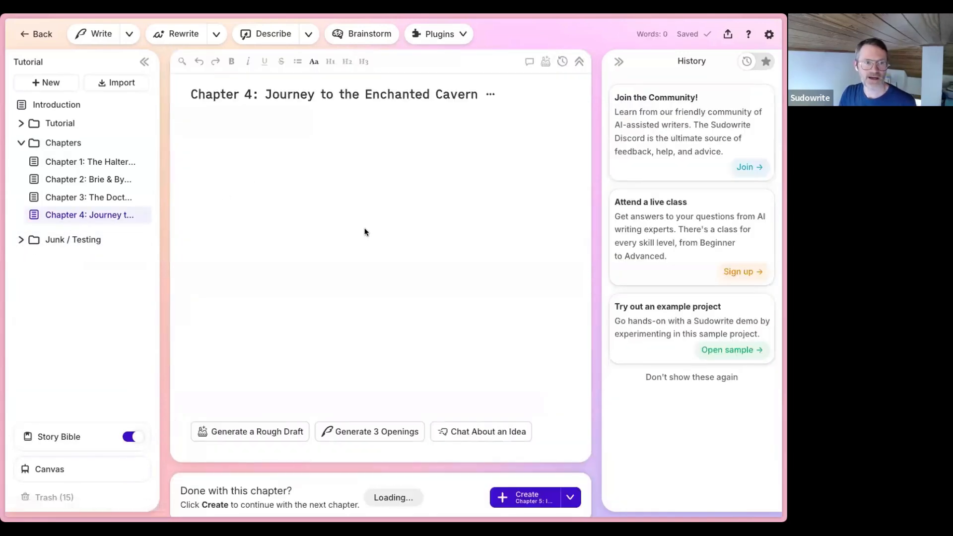
Open the Draft tool for Chapter 4 and expand the full chapter summary above its scenes
click(545, 63)
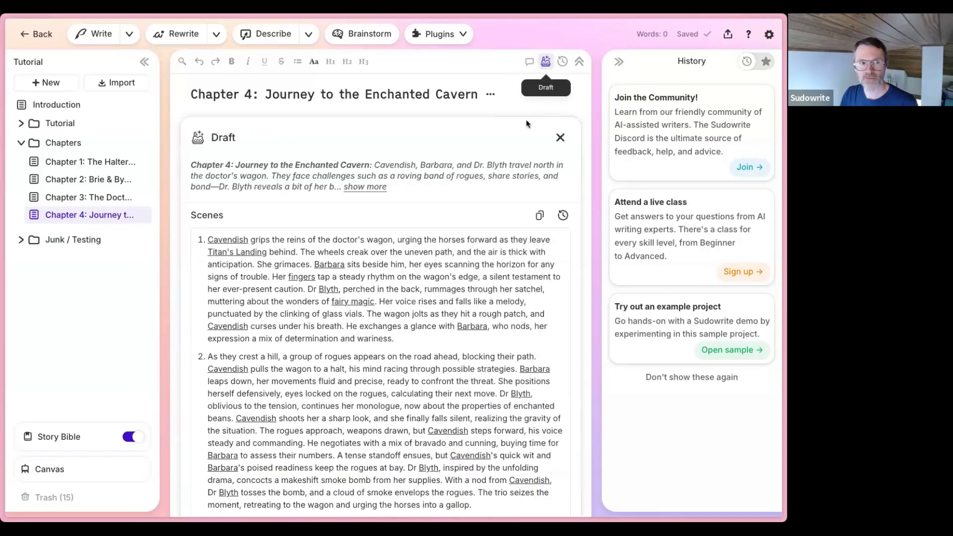
click(376, 187)
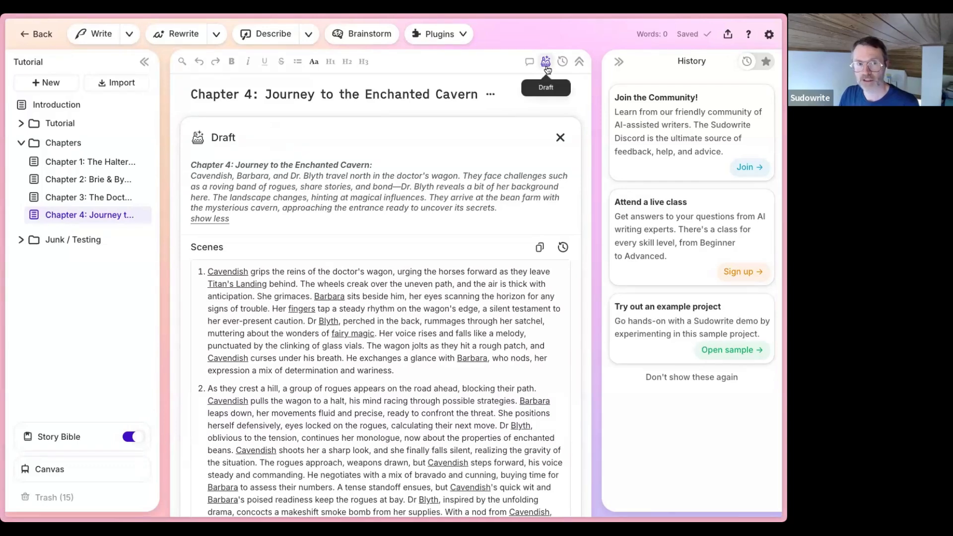
drag(190, 167, 510, 210)
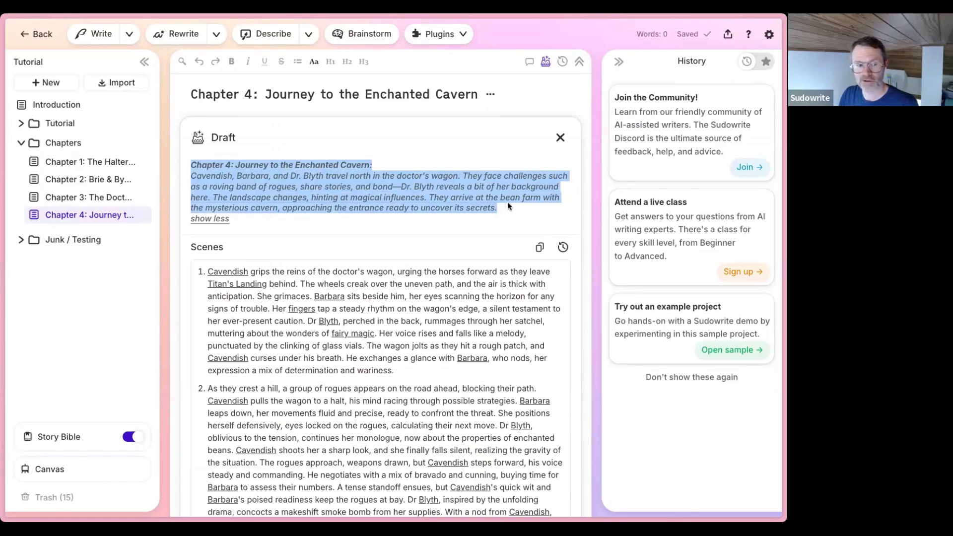
click(508, 200)
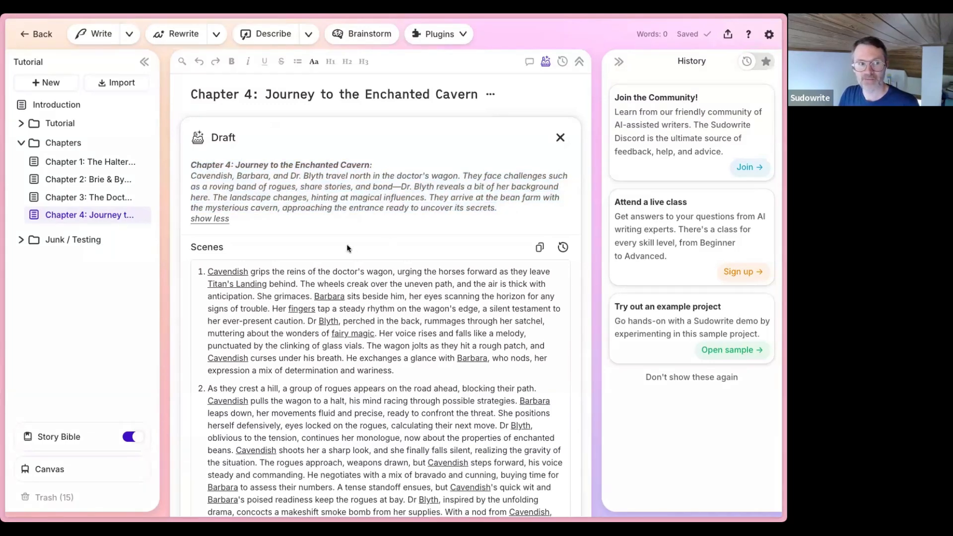
Clear the chapter's existing scene list and generate new scenes from the synopsis and outline
scroll(365, 217, down, 3)
click(365, 277)
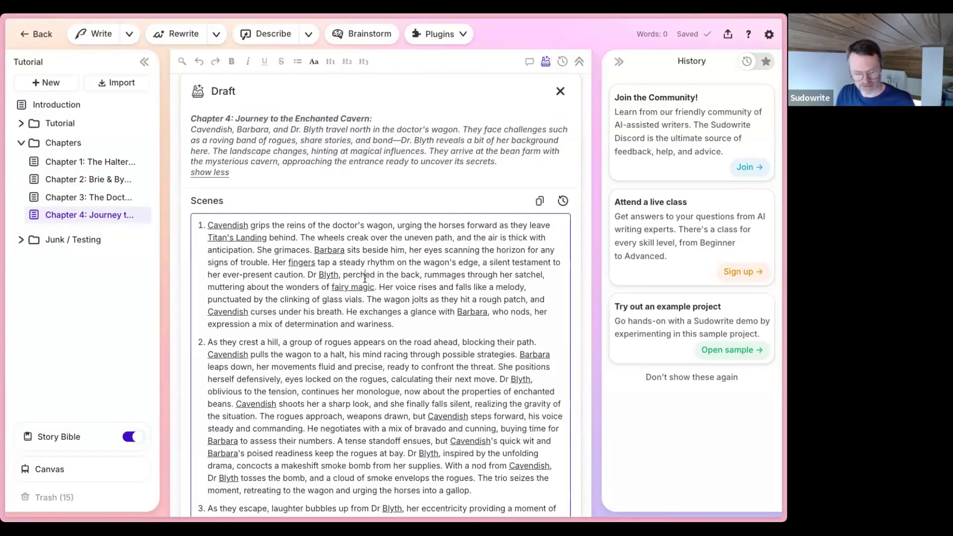
key(ctrl+a)
key(BackSpace)
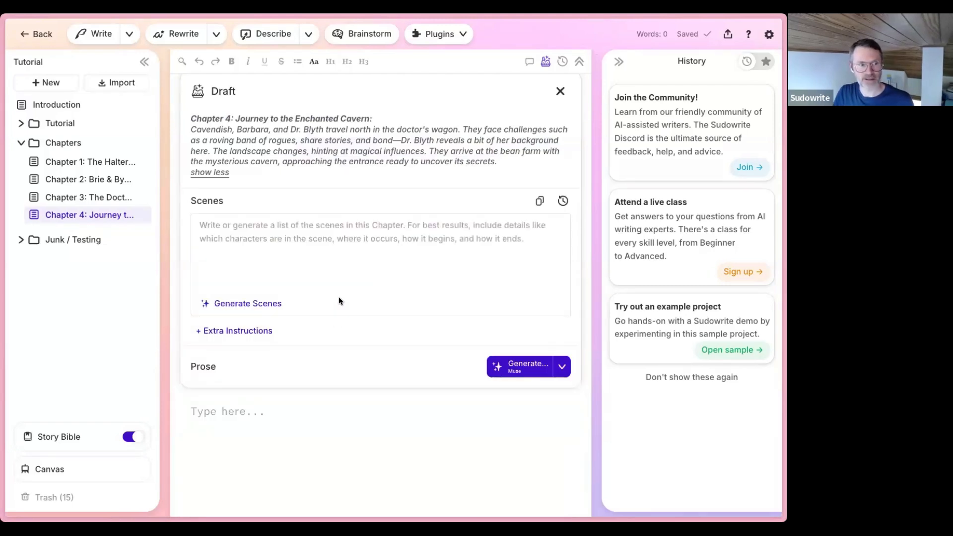
click(255, 302)
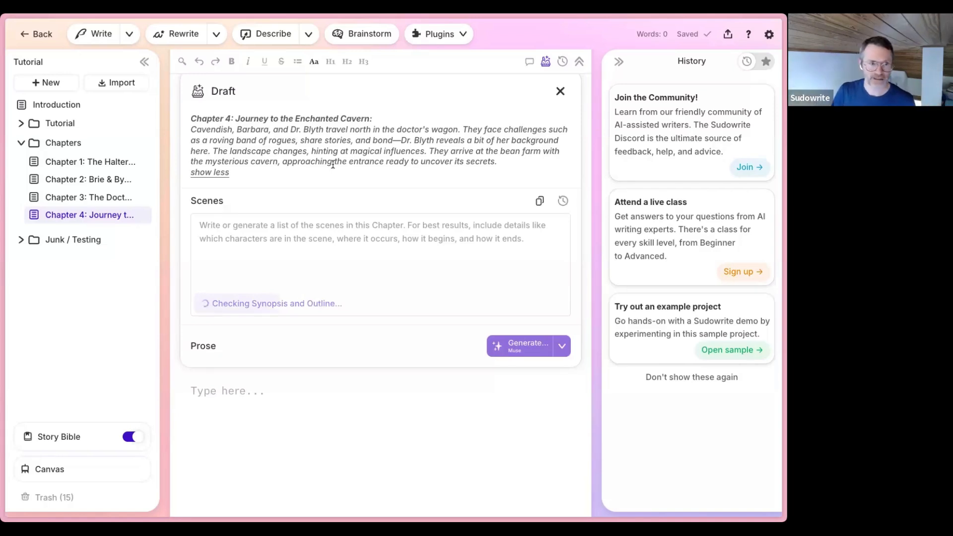
Compare the first newly generated scenes with the Chapter 4 summary above them
scroll(334, 166, up, 1)
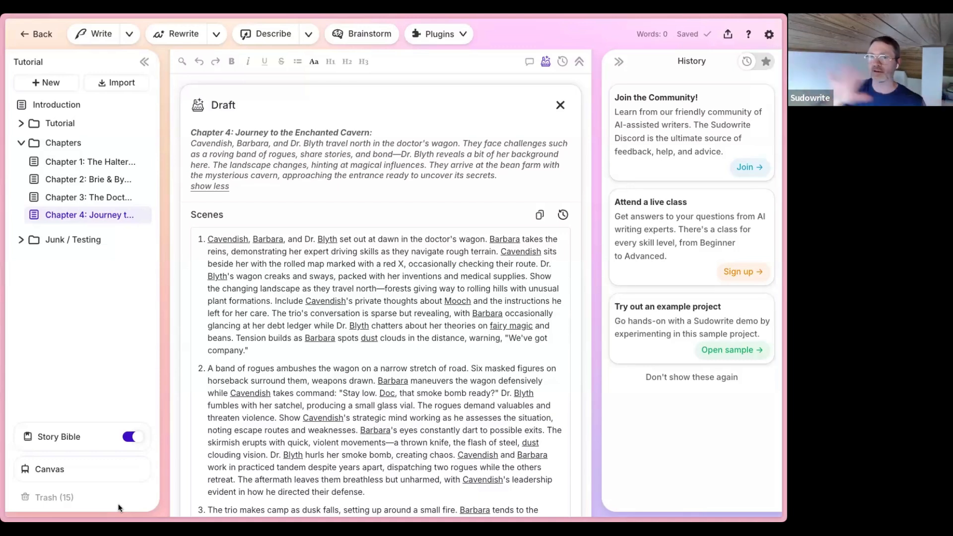
scroll(391, 272, down, 2)
click(390, 271)
scroll(343, 116, up, 2)
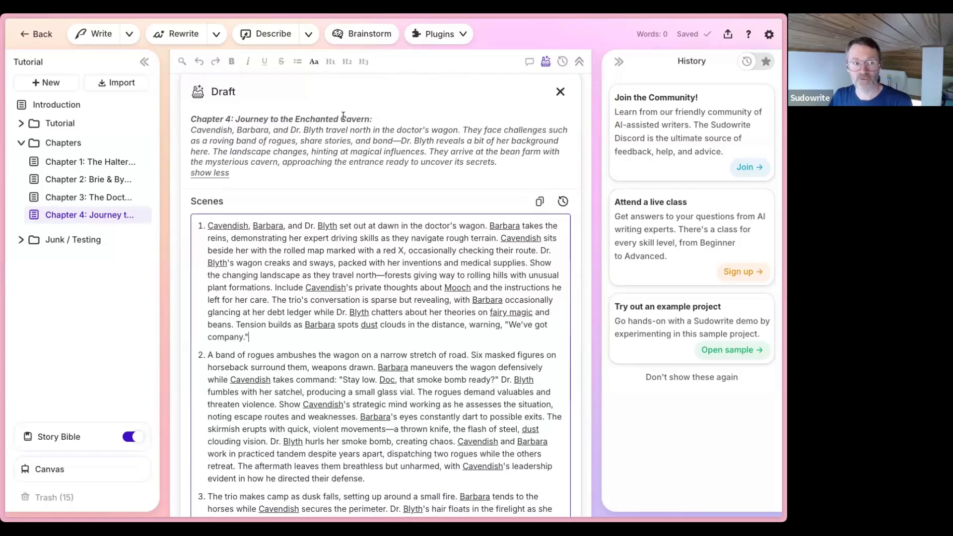
drag(191, 119, 271, 165)
click(271, 165)
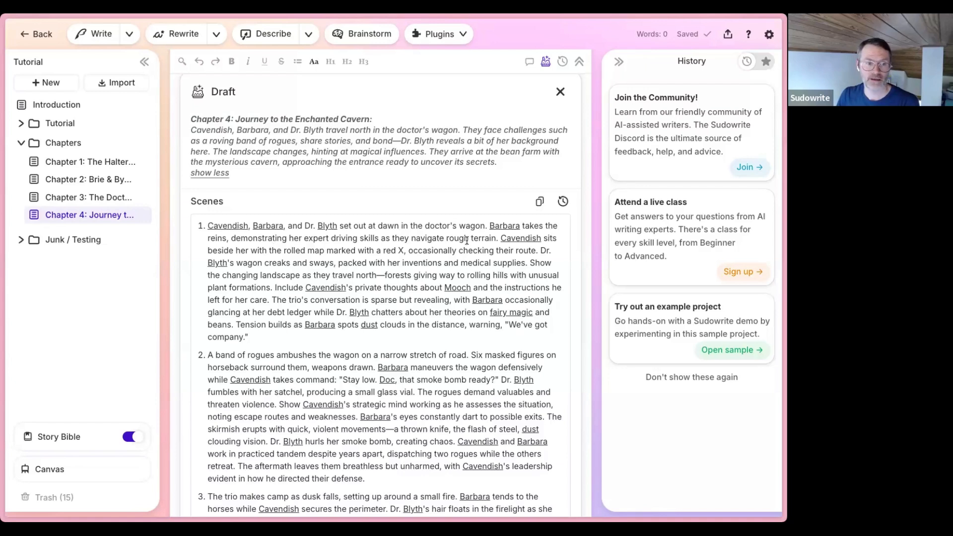
click(448, 289)
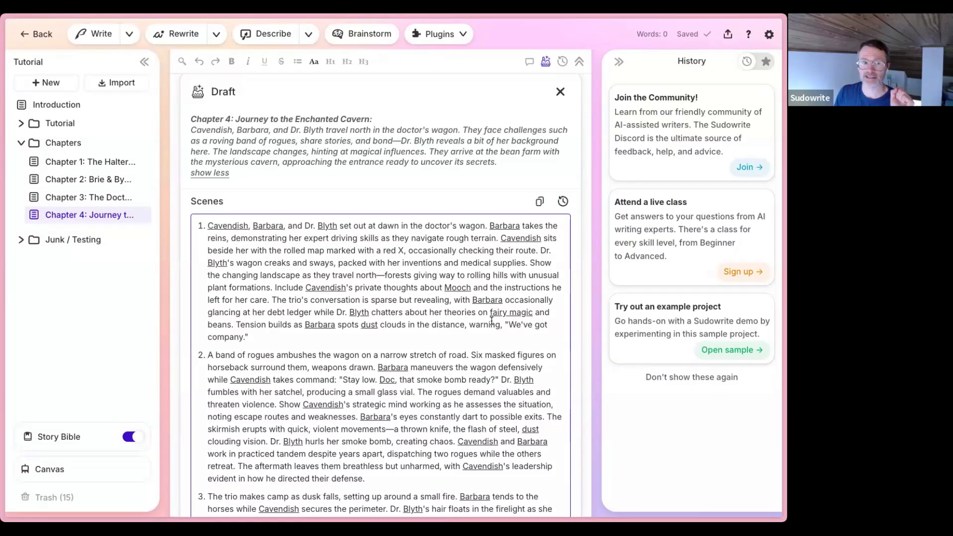
Read through all five generated scenes, down to the arrival at the bean farm
scroll(556, 319, down, 10)
scroll(556, 319, down, 1)
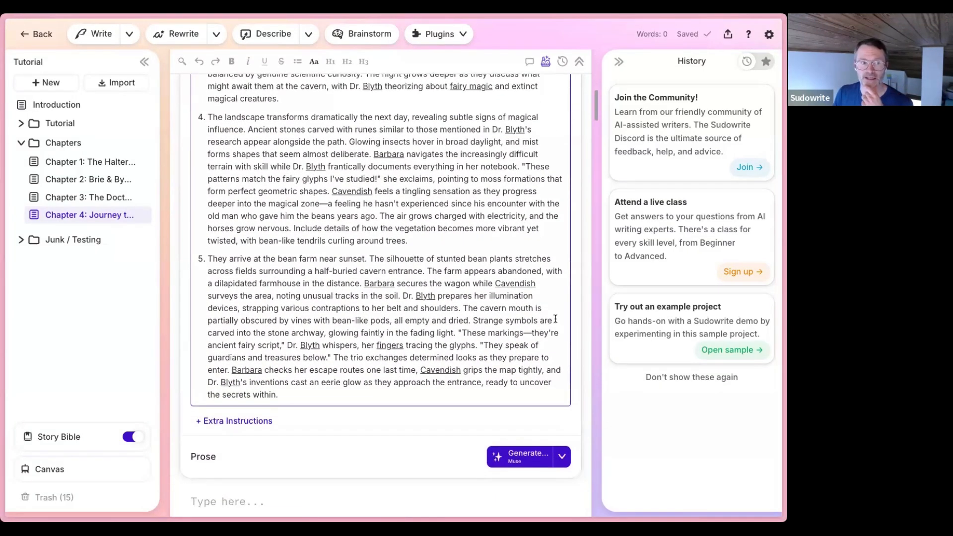
scroll(453, 324, down, 1)
scroll(395, 245, up, 11)
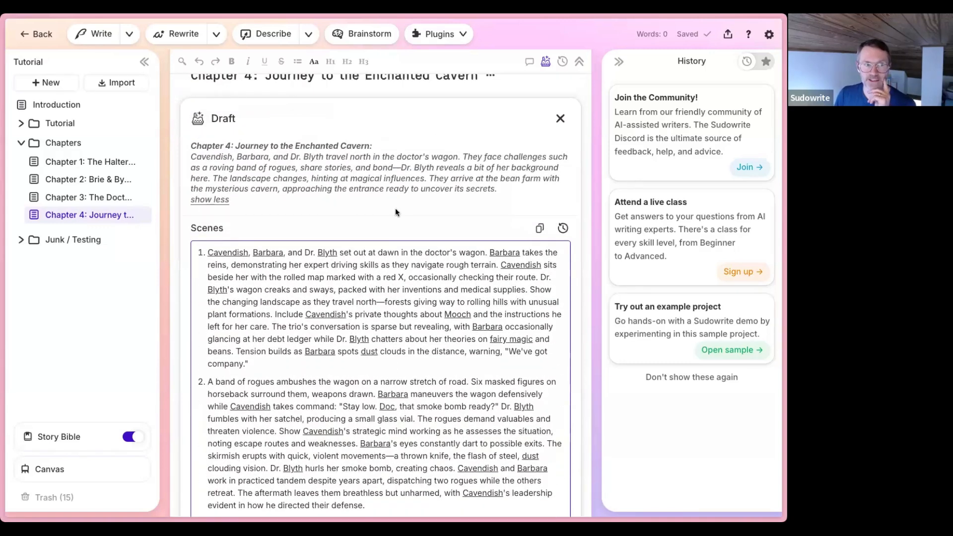
scroll(395, 207, down, 4)
scroll(396, 209, down, 4)
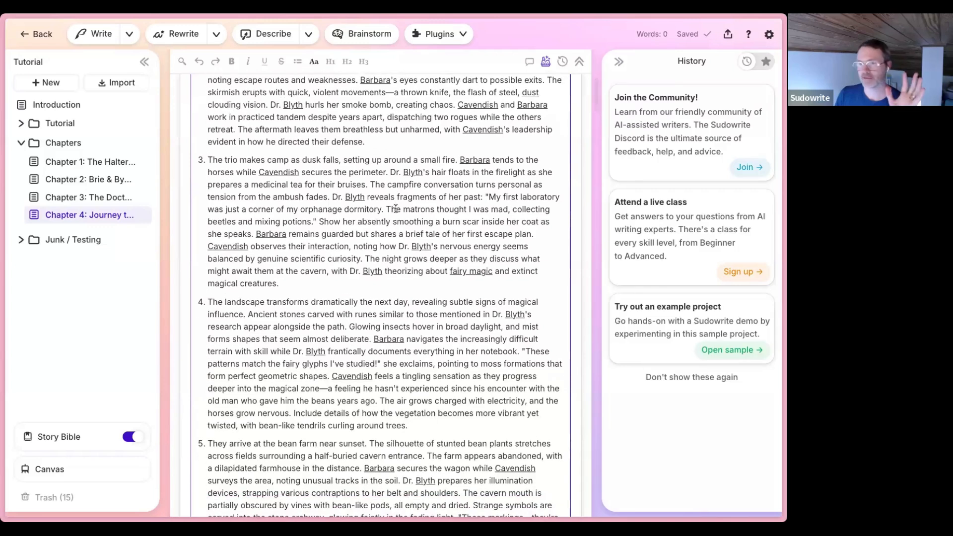
scroll(396, 209, down, 2)
scroll(396, 209, down, 1)
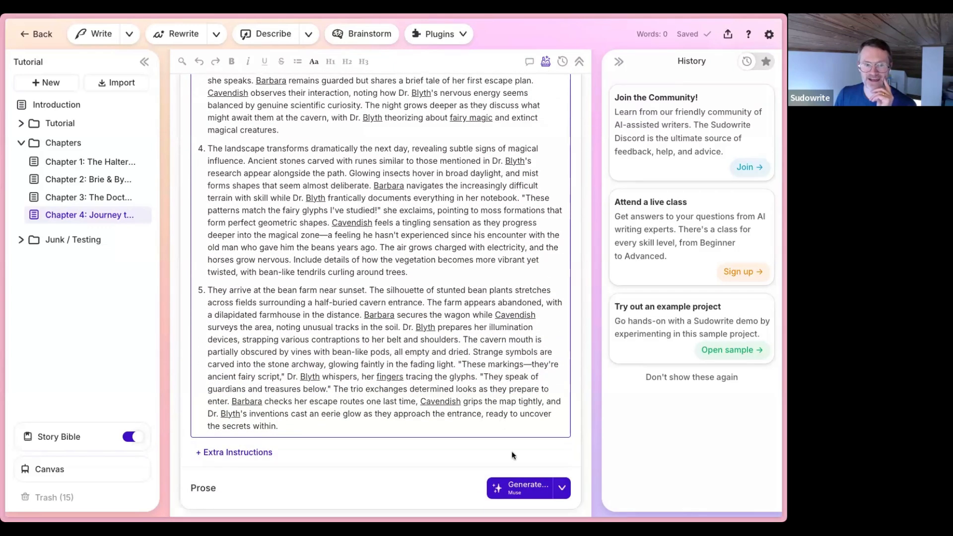
Switch the prose mode from Muse to Excellent and start prose generation so the scenes are analyzed
scroll(513, 452, down, 1)
scroll(512, 453, down, 1)
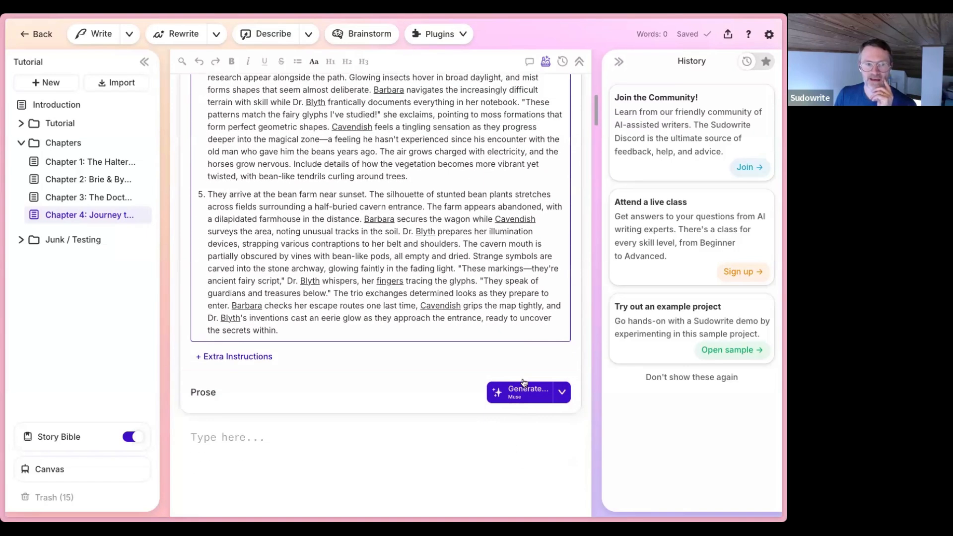
click(563, 392)
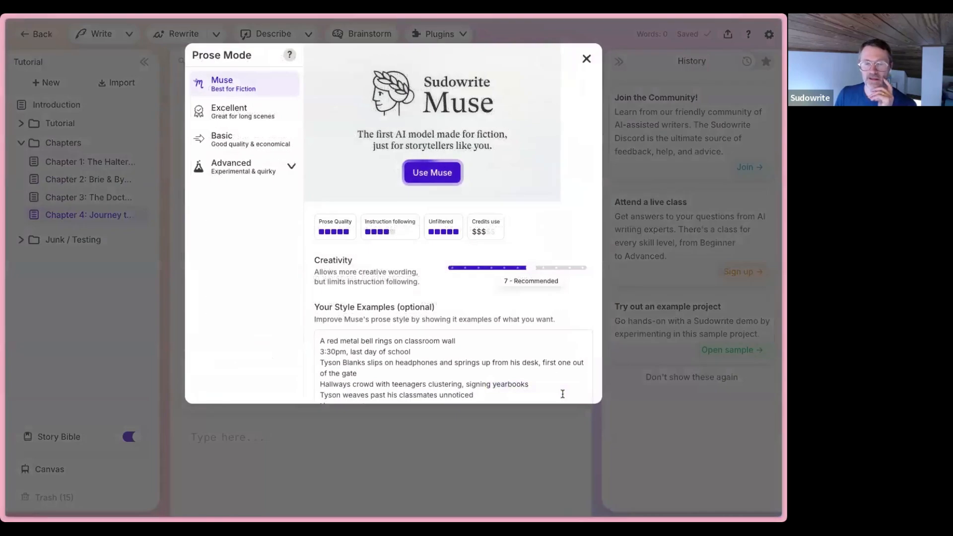
click(270, 115)
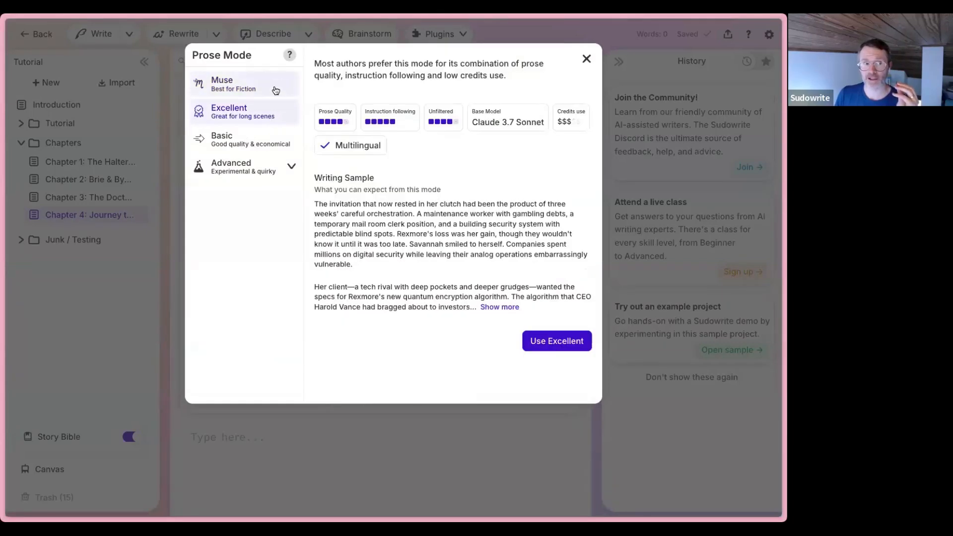
click(565, 344)
click(531, 396)
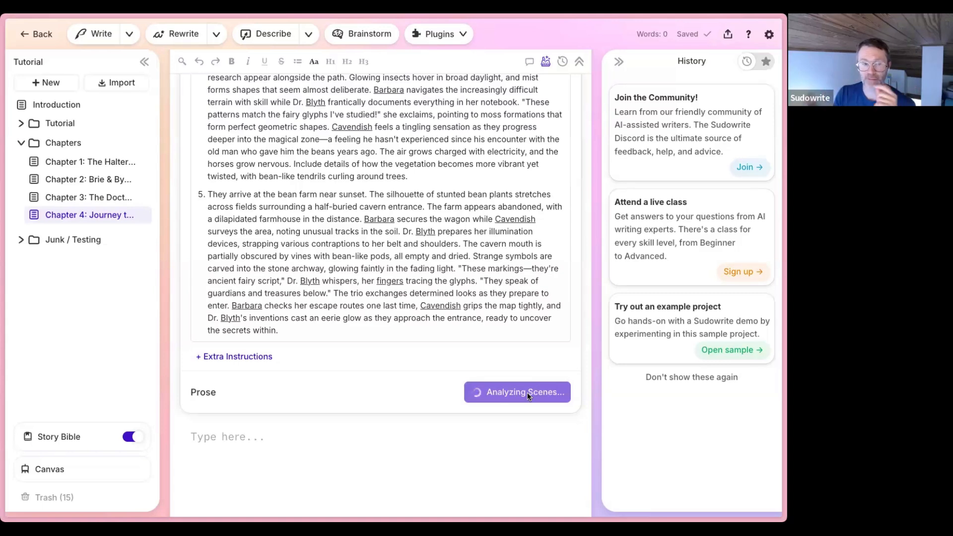
Check the word and credit estimates and the feedback against the scenes, and generate the Chapter 4 prose
scroll(401, 377, down, 1)
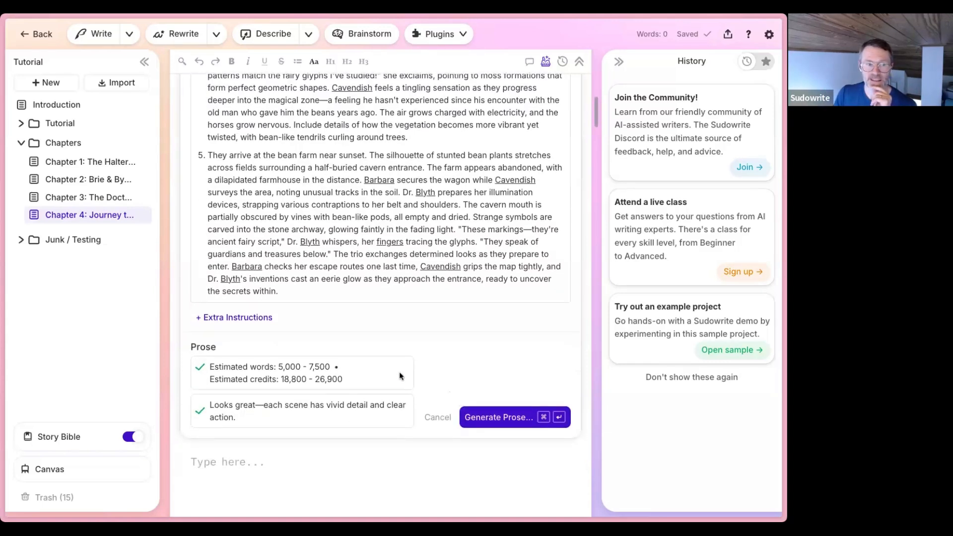
scroll(401, 377, down, 1)
mouse_move(372, 341)
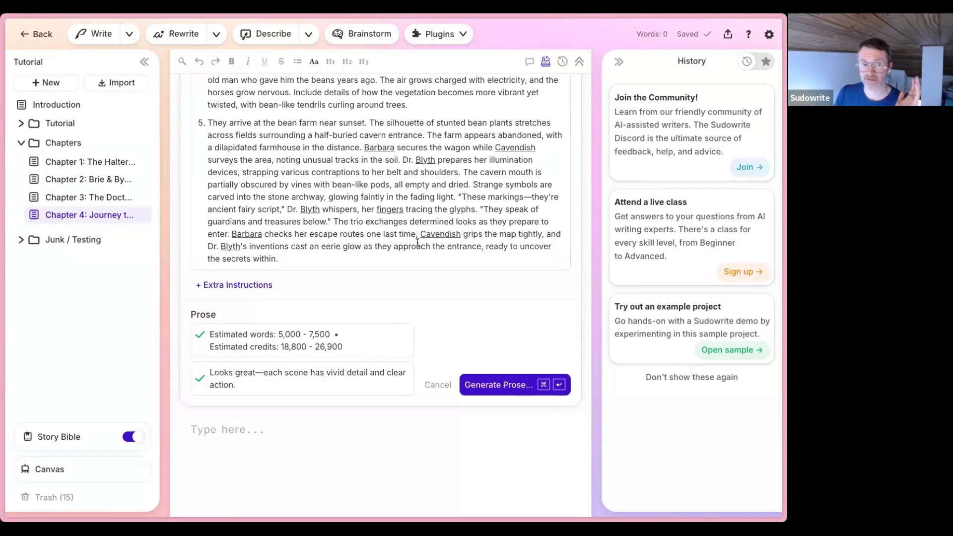
mouse_move(293, 350)
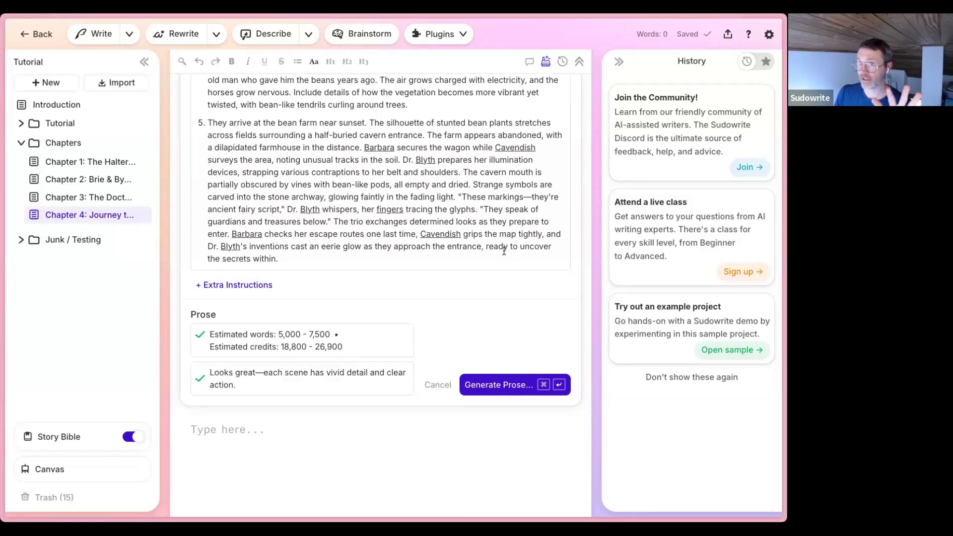
scroll(493, 242, down, 1)
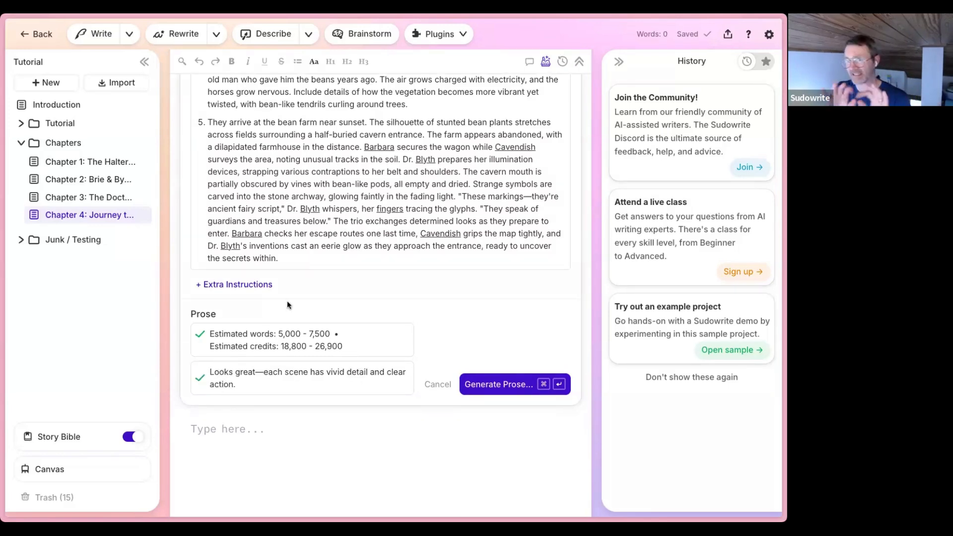
click(334, 258)
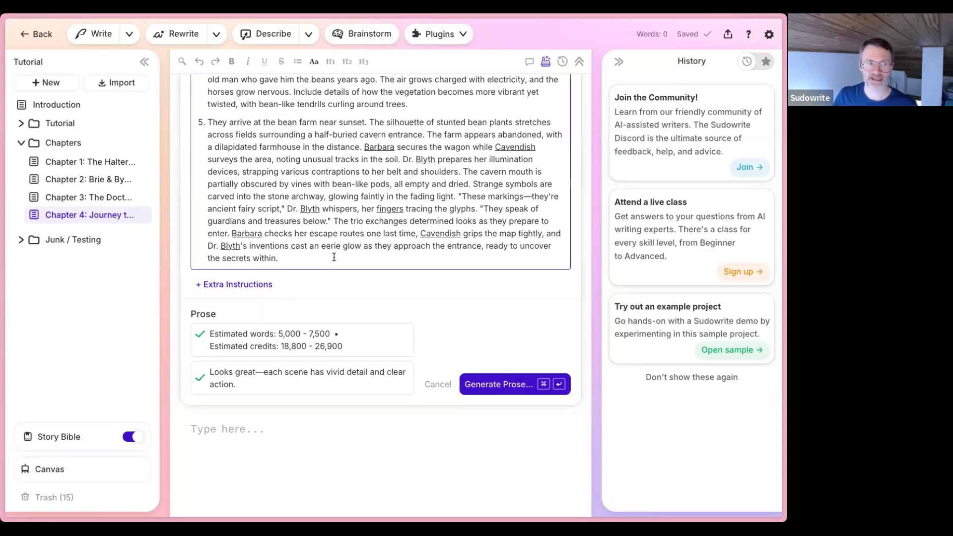
scroll(334, 257, up, 10)
scroll(334, 257, down, 10)
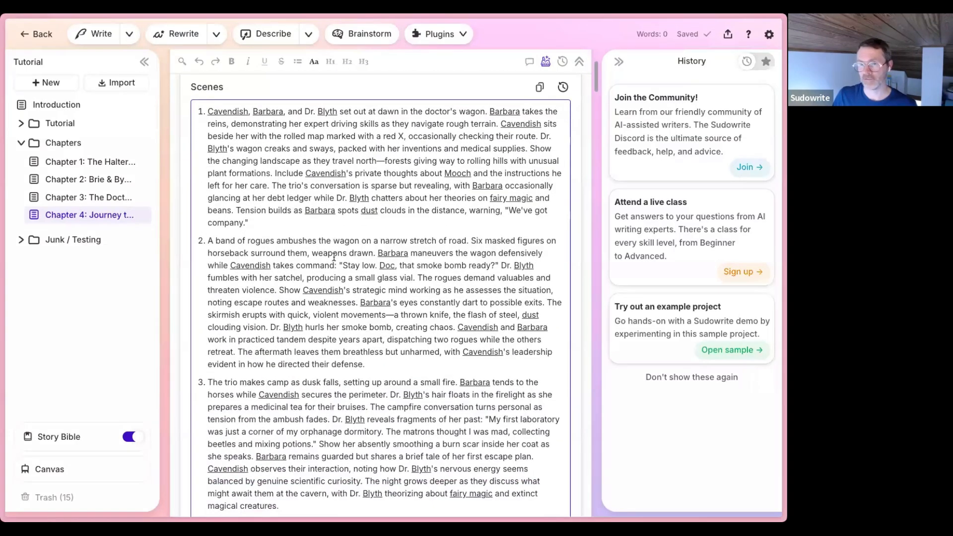
scroll(335, 260, down, 1)
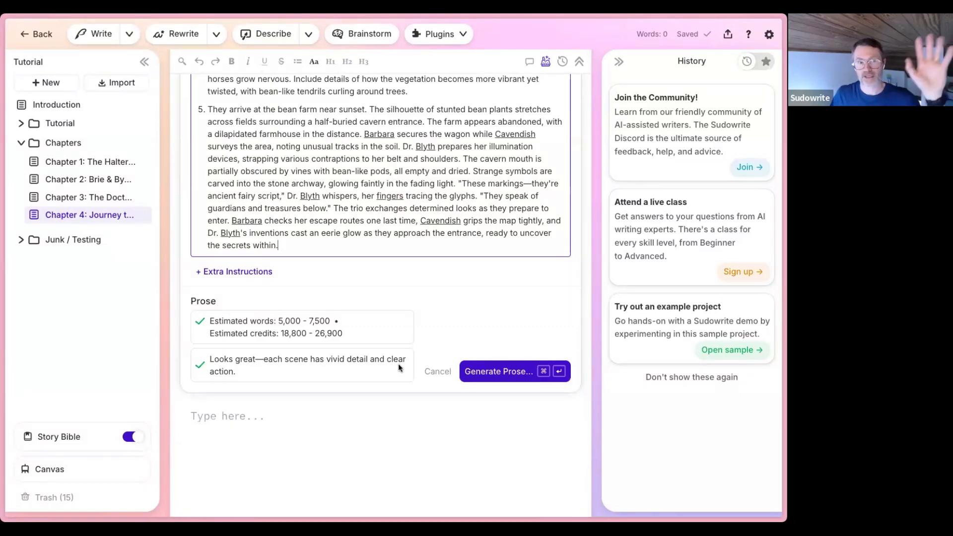
click(521, 375)
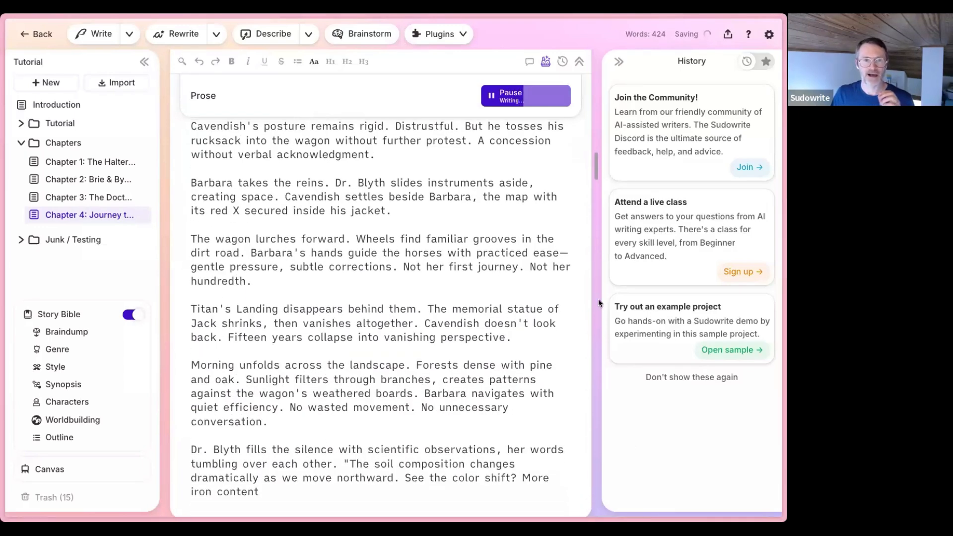
Open Chapter 1: The Halter Bearer without its Draft section, show the History and examine what a Write card looked at
click(77, 180)
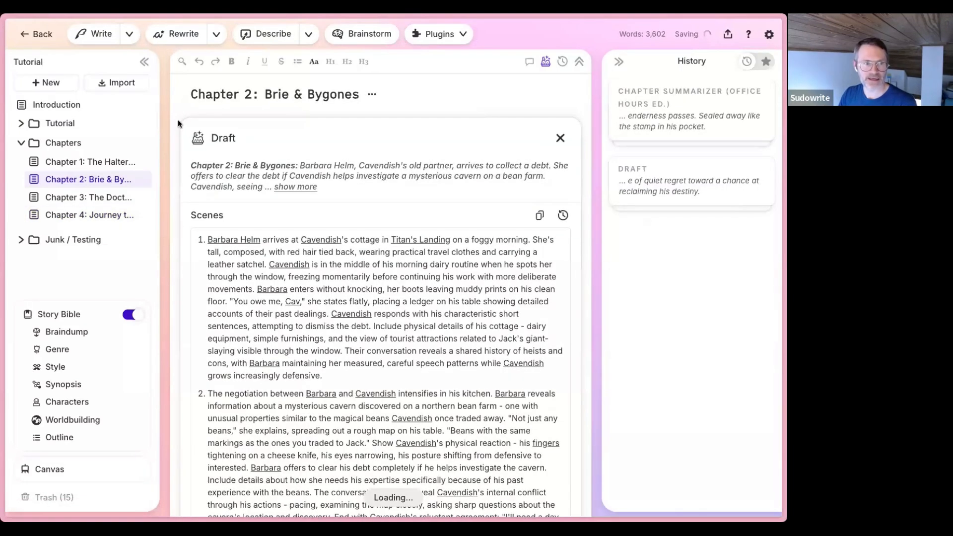
click(80, 162)
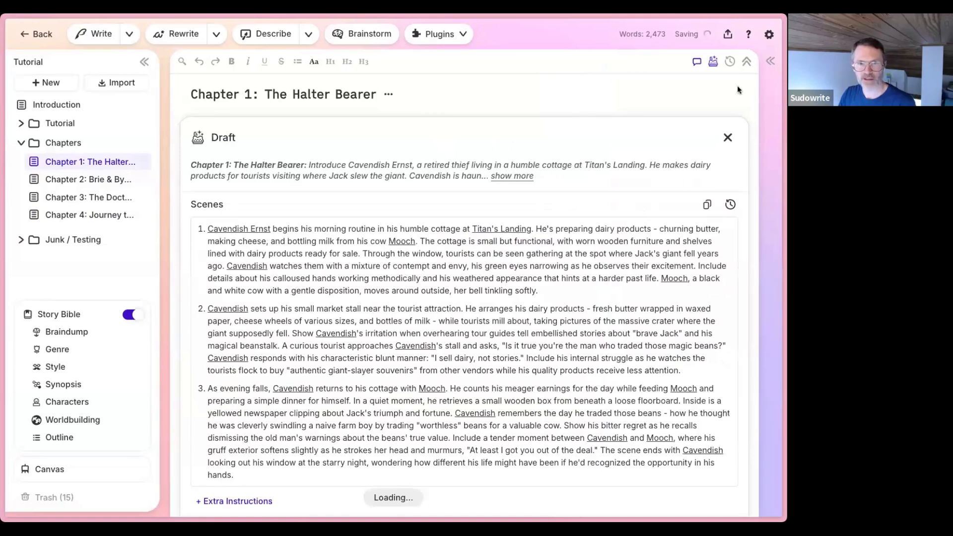
click(713, 61)
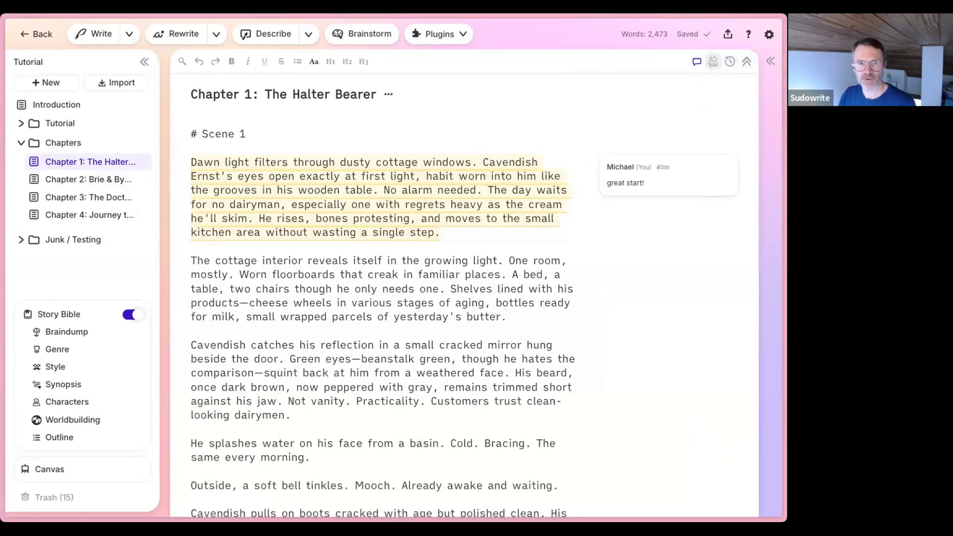
click(771, 62)
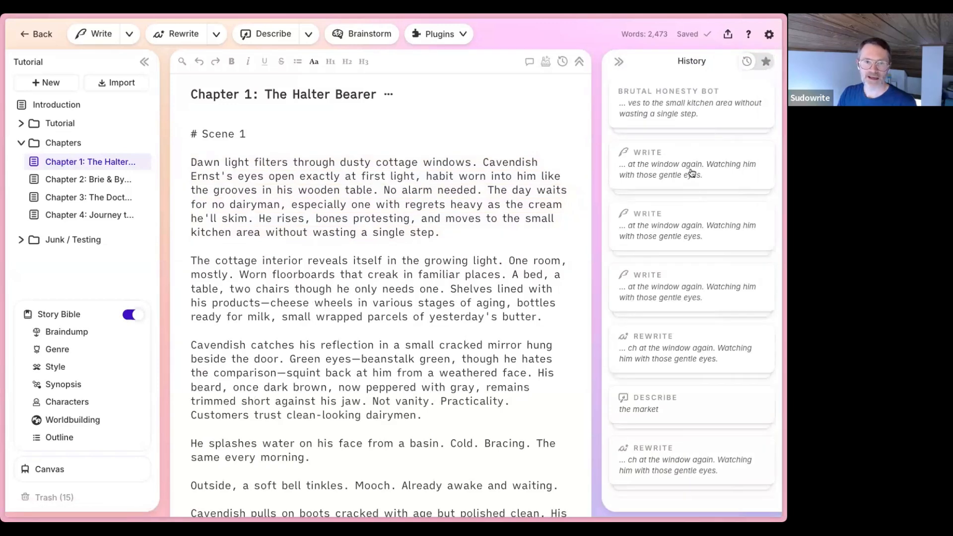
click(677, 173)
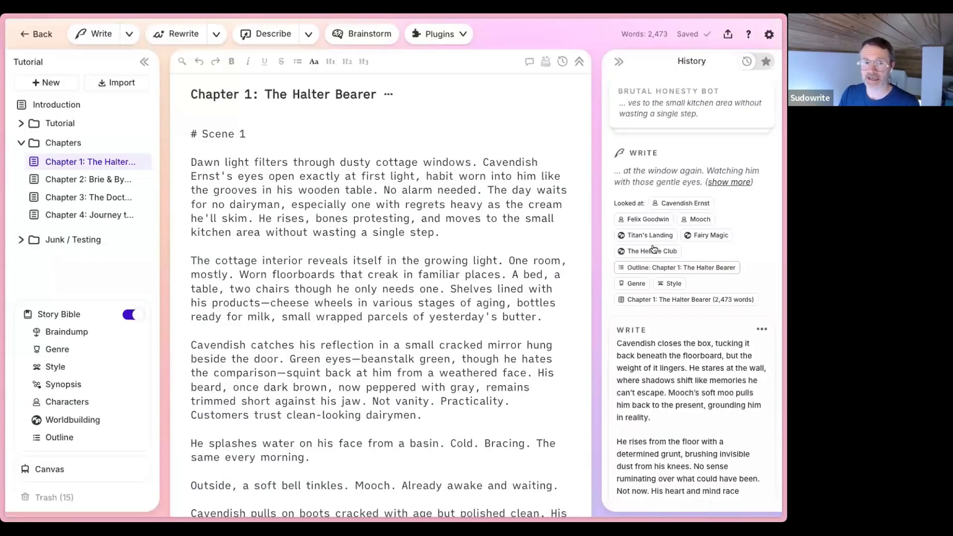
Return to Chapter 4: Journey to the Enchanted Cavern and look through its generated prose
click(72, 213)
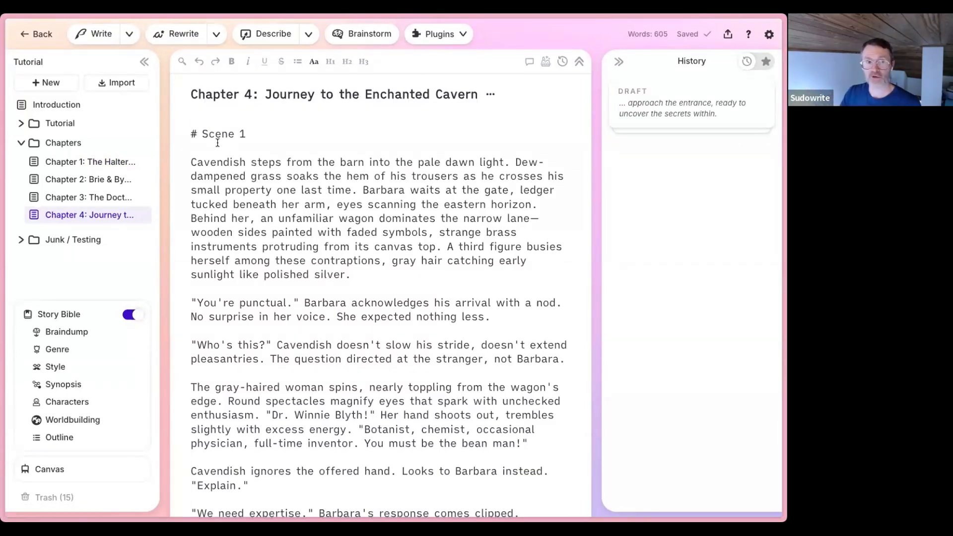
scroll(283, 263, down, 20)
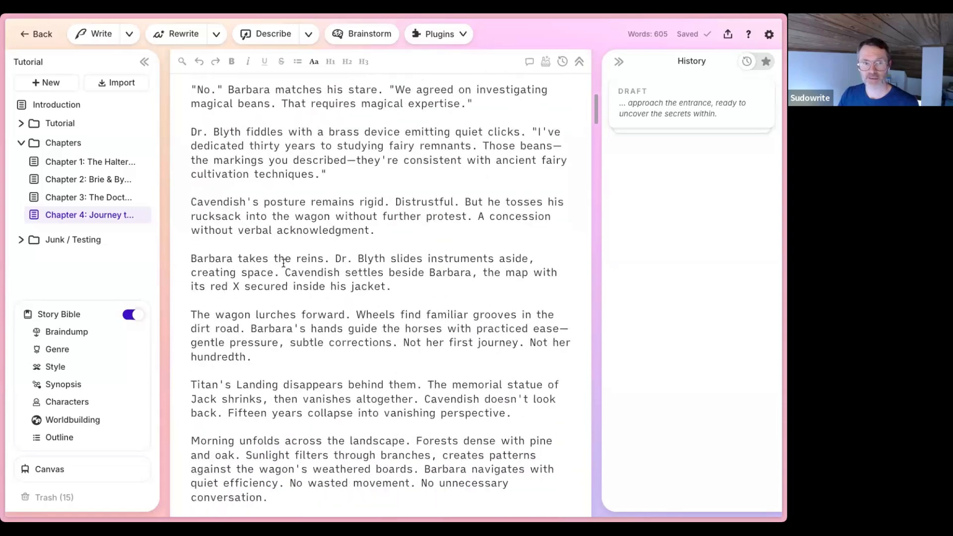
scroll(482, 257, up, 15)
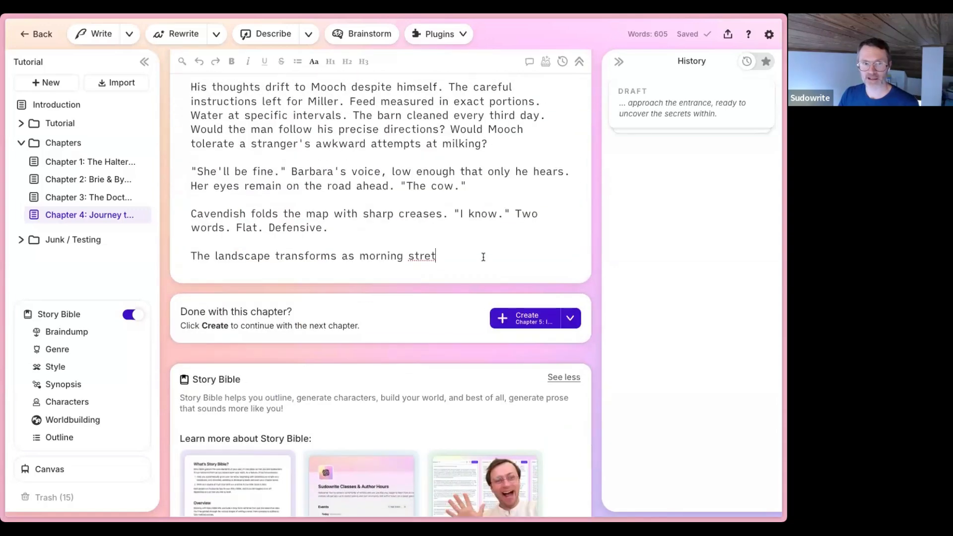
Return to the start of Chapter 4 and examine the full output of its Draft card in the History
scroll(483, 257, up, 5)
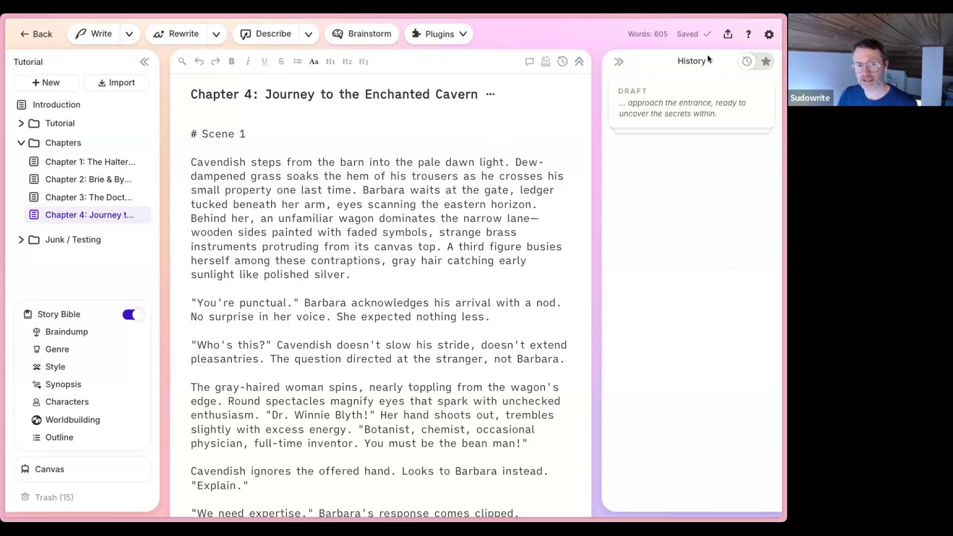
click(697, 109)
scroll(676, 179, down, 5)
scroll(676, 178, down, 10)
scroll(676, 179, up, 15)
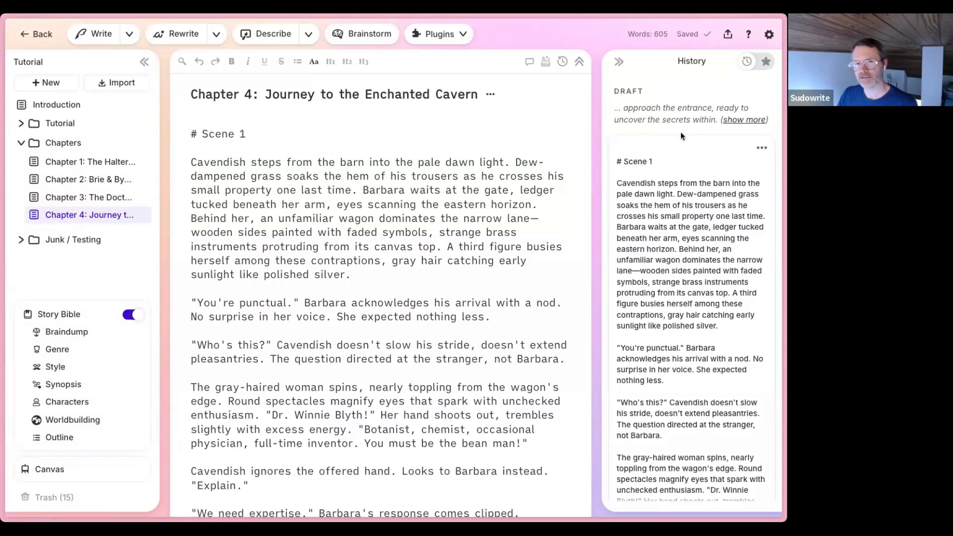
Open Chapter 1: The Halter Bearer, hide its comments and show the History
click(94, 163)
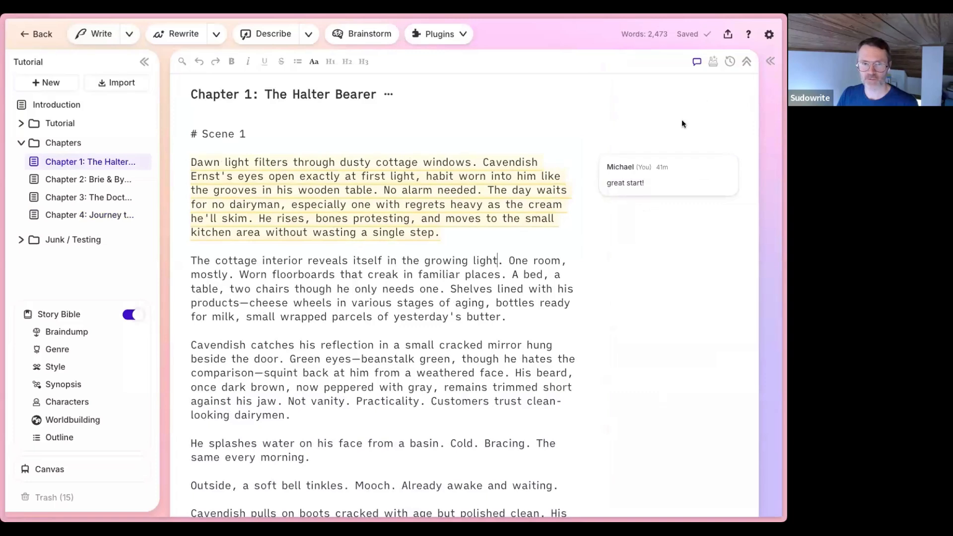
mouse_move(666, 174)
click(714, 163)
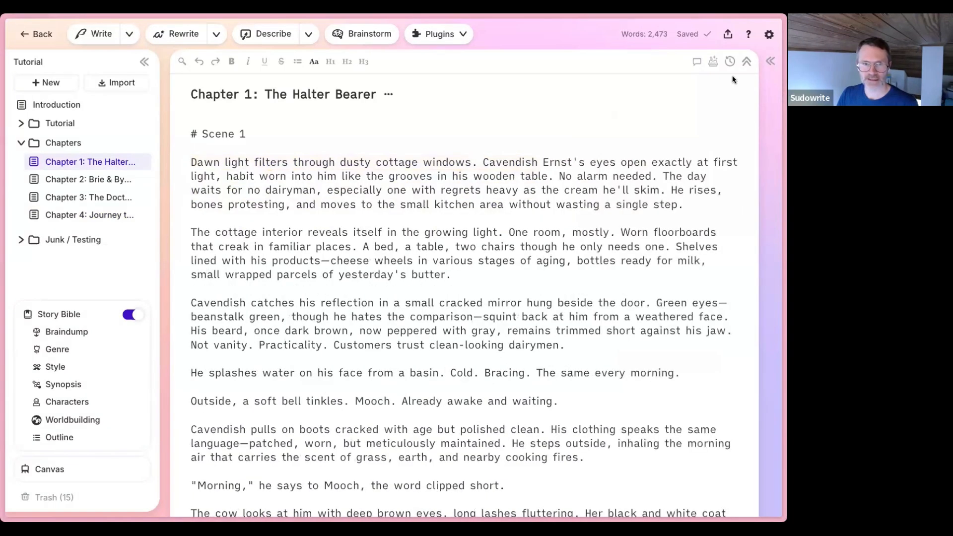
click(771, 61)
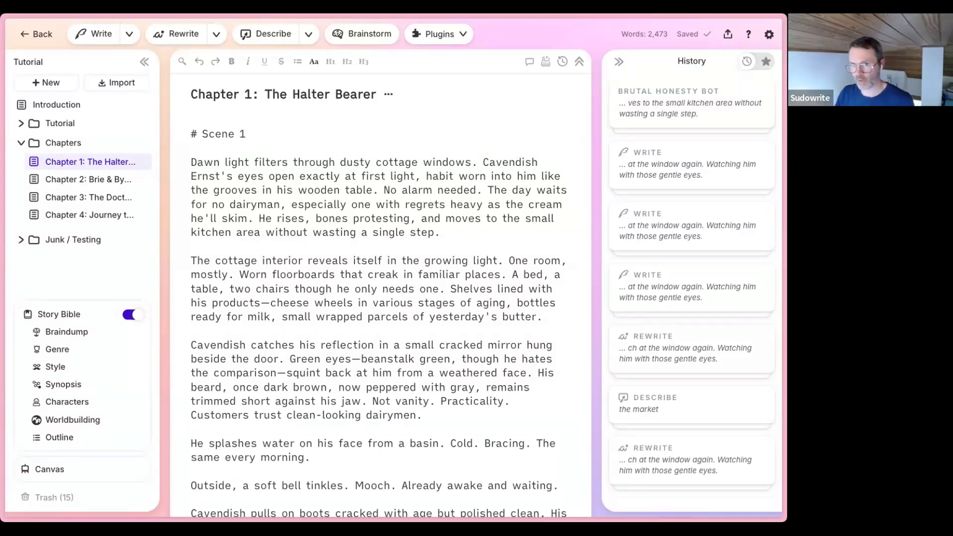
Leave the Tutorial project for the project overview, view the novel import dialog and dismiss it without choosing a file
click(43, 41)
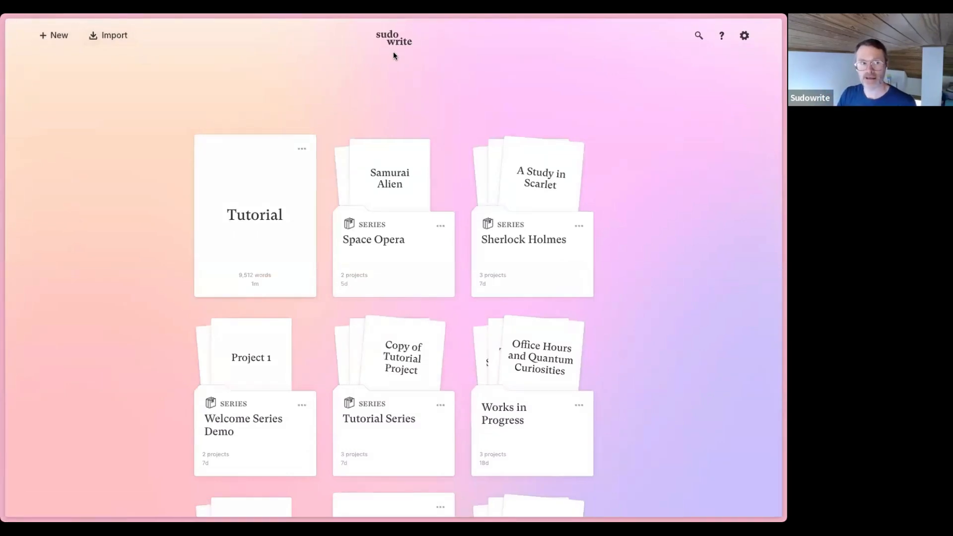
click(115, 36)
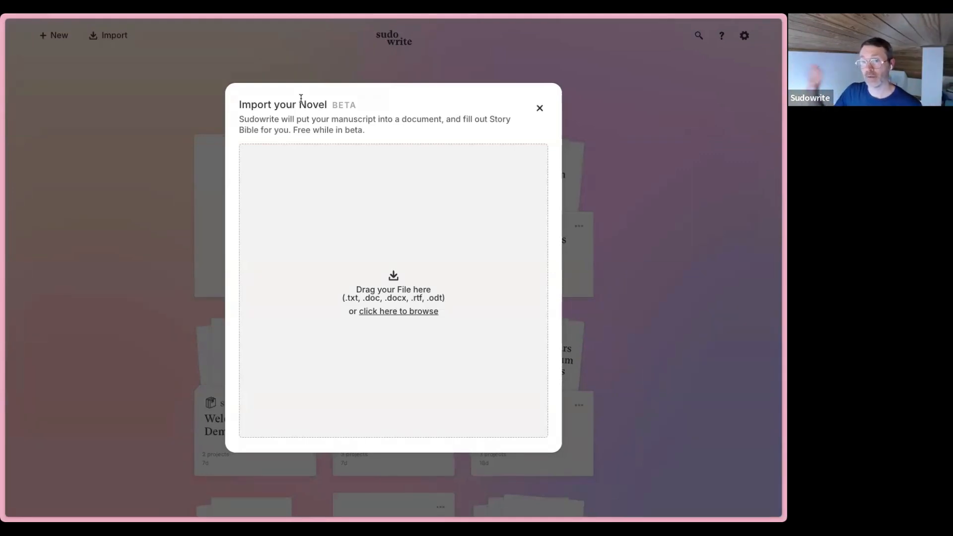
click(540, 109)
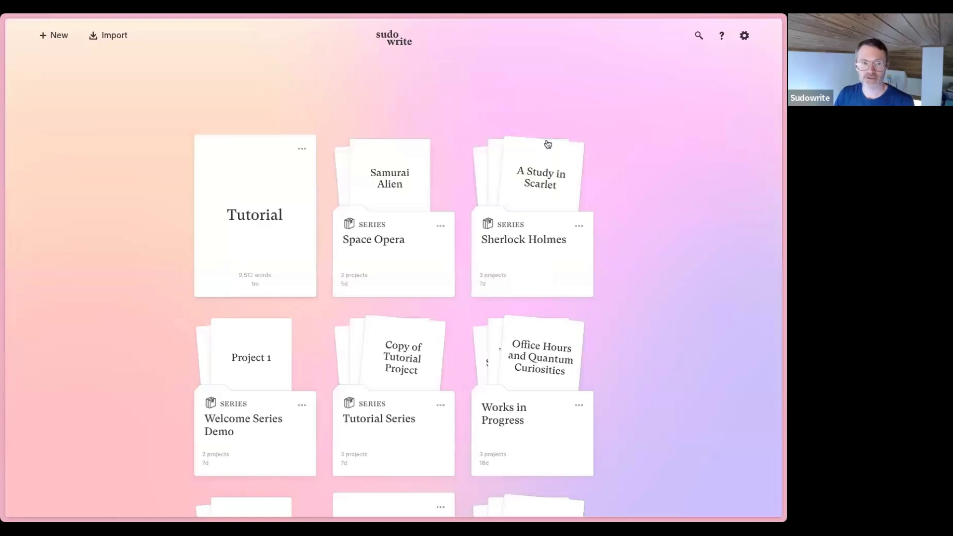
Open A Study in Scarlet from the Sherlock Holmes series and view the Synopsis in its Story Bible
click(543, 190)
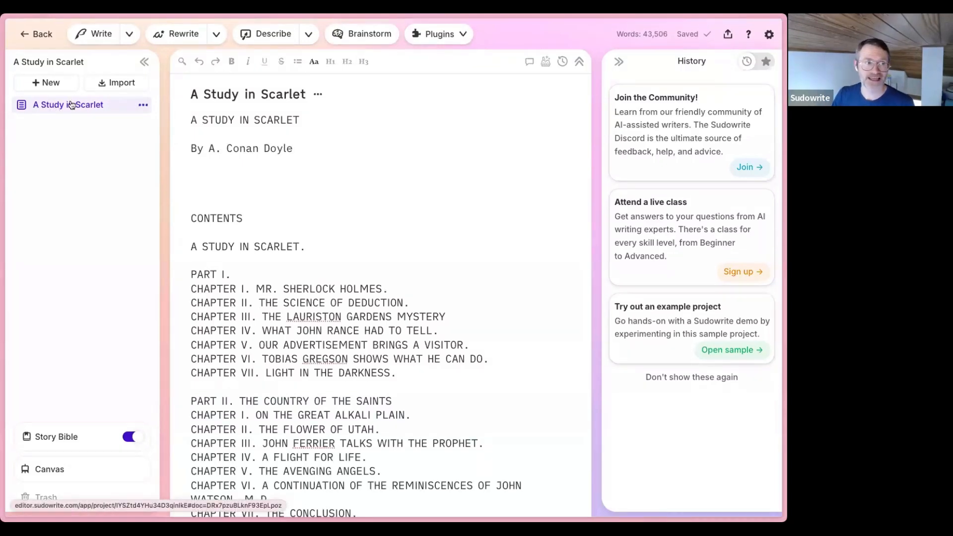
mouse_move(84, 435)
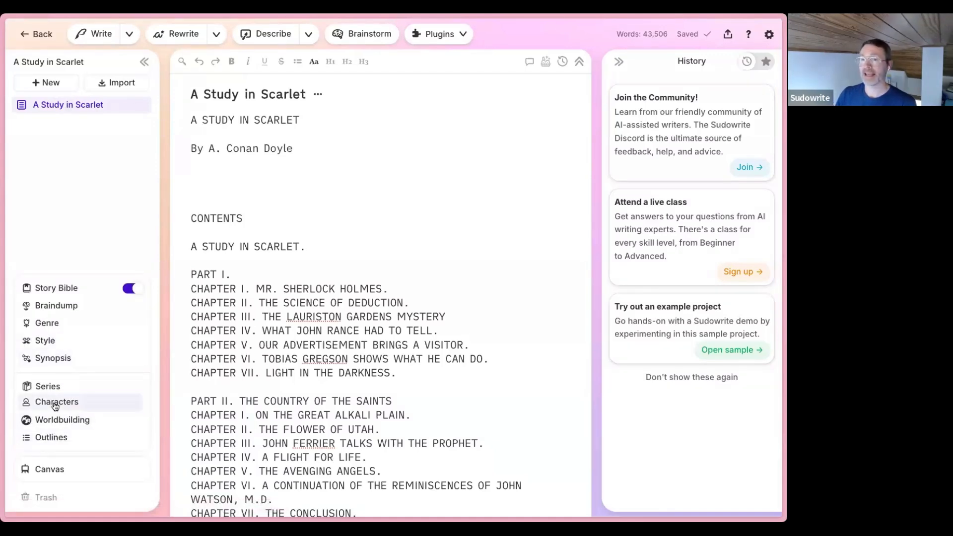
click(65, 359)
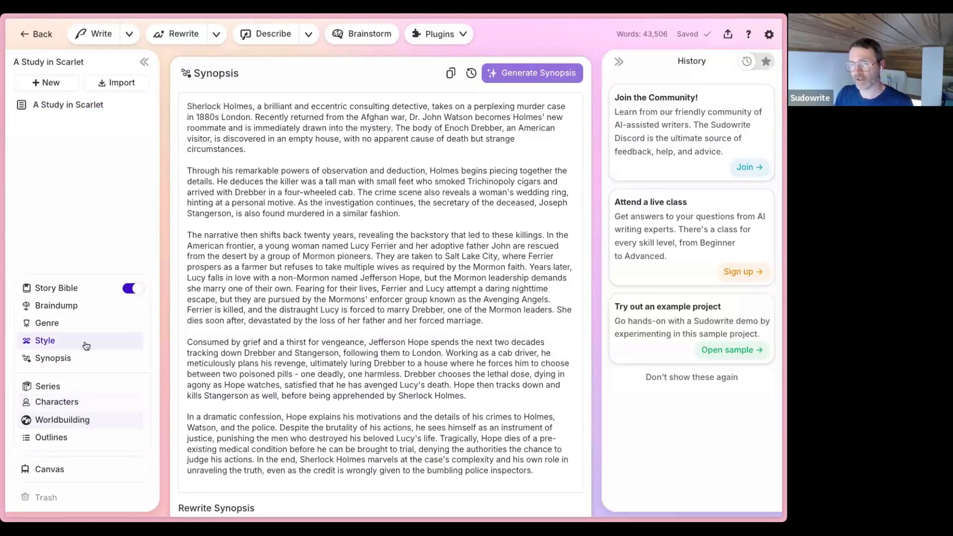
Go back to the Sherlock Holmes series page, bring up the novel import dialog again and close it
click(50, 39)
click(124, 40)
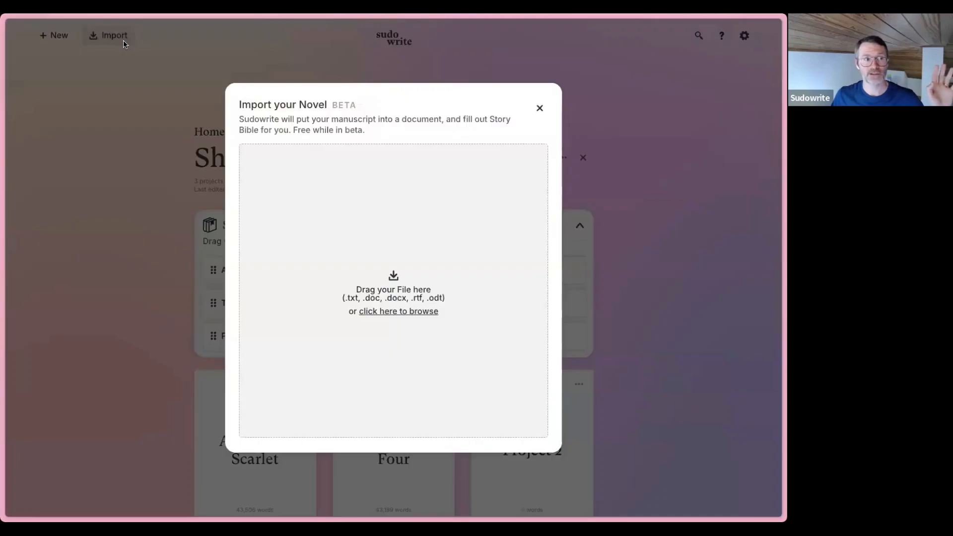
click(539, 109)
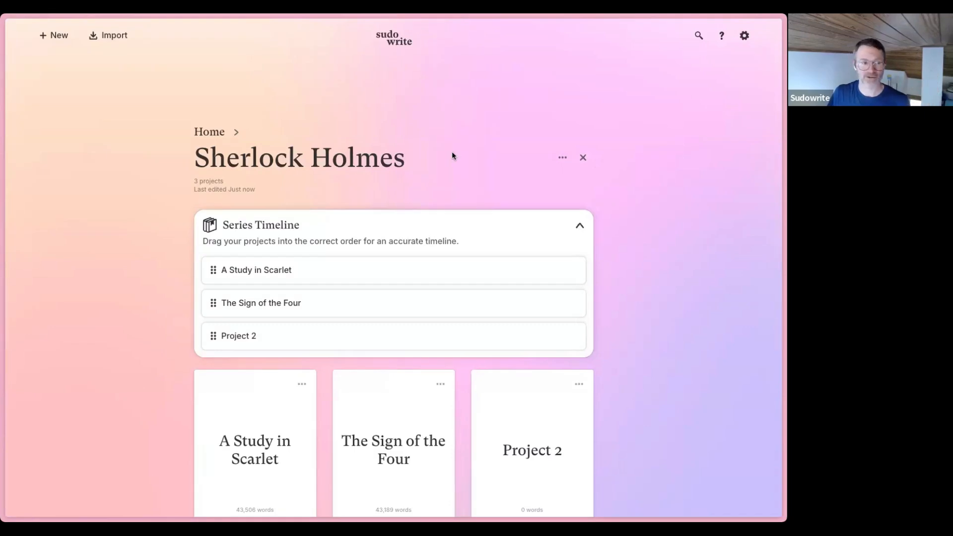
Open A Study in Scarlet again, look through its imported manuscript and reveal the Story Bible sections
scroll(245, 334, down, 1)
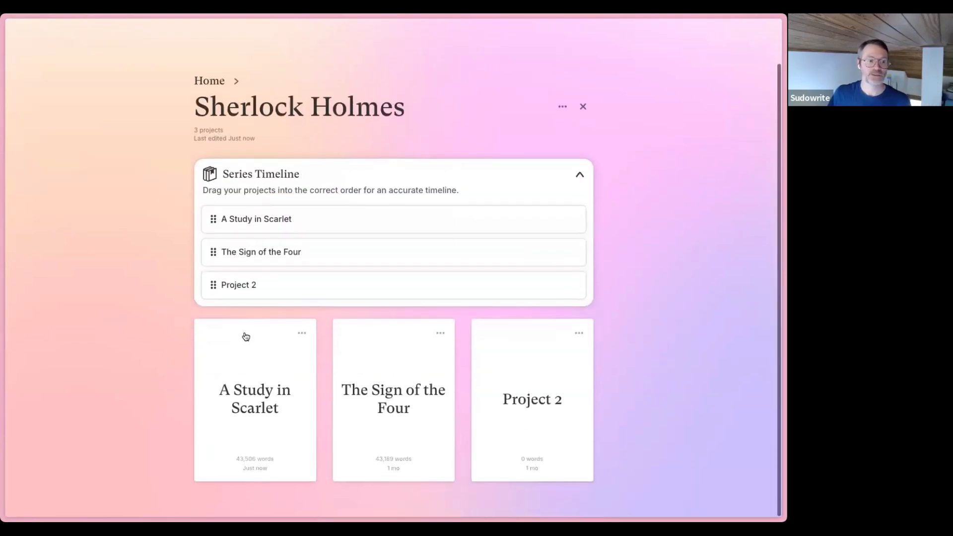
click(257, 381)
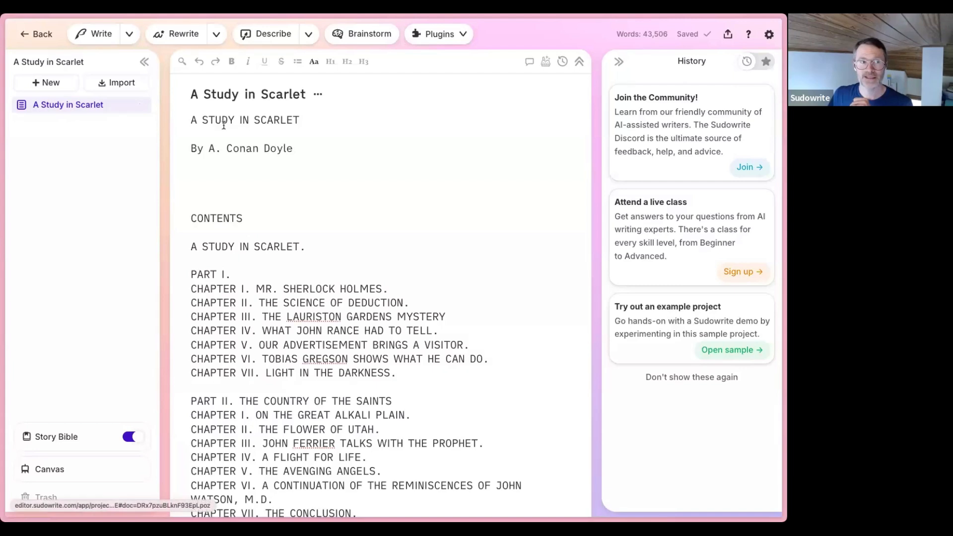
scroll(279, 269, down, 15)
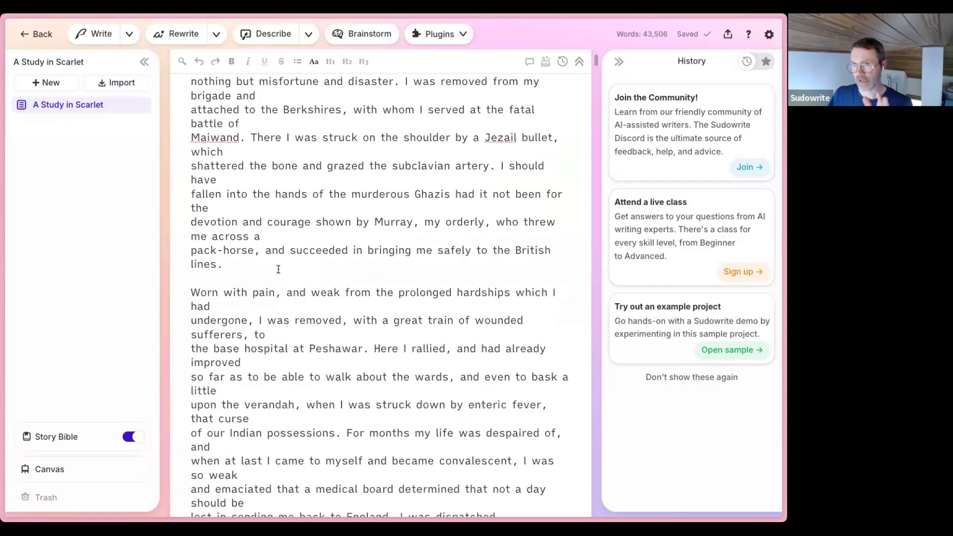
scroll(278, 269, up, 15)
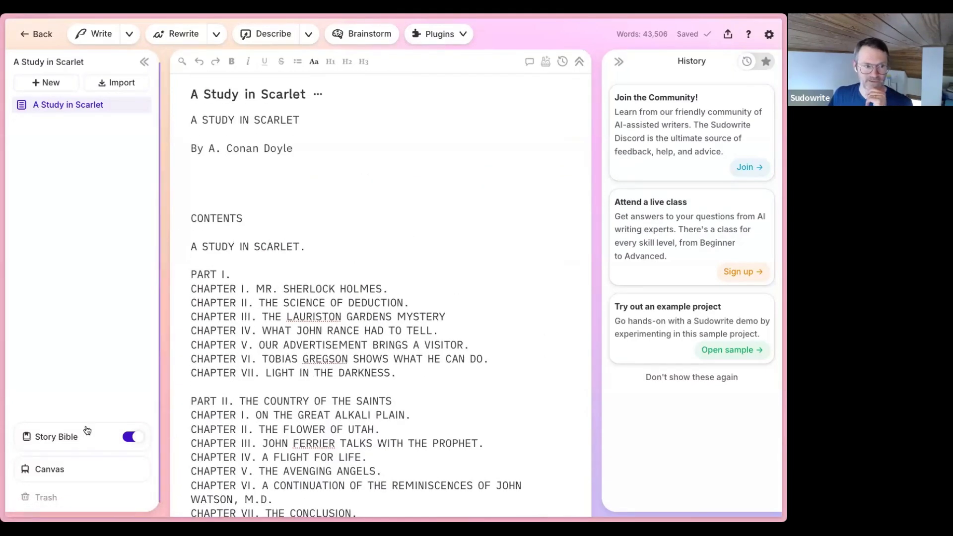
mouse_move(88, 427)
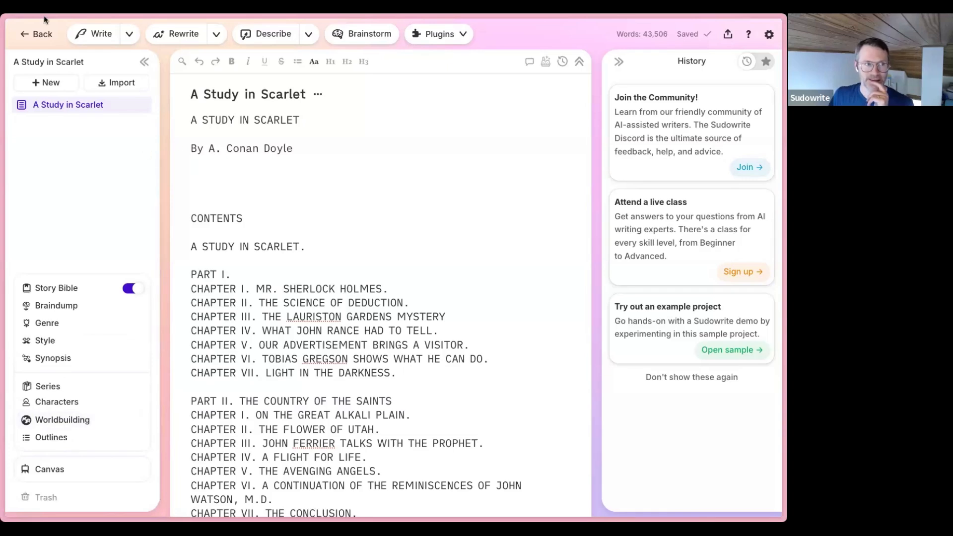
Return to the Sherlock Holmes series page and examine its Series Timeline and projects
click(41, 35)
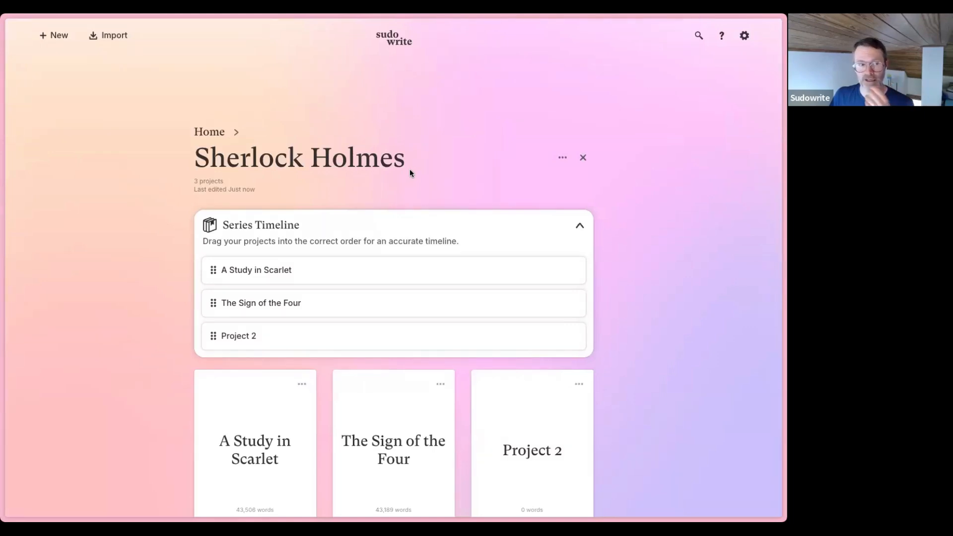
scroll(410, 172, down, 1)
scroll(410, 172, up, 1)
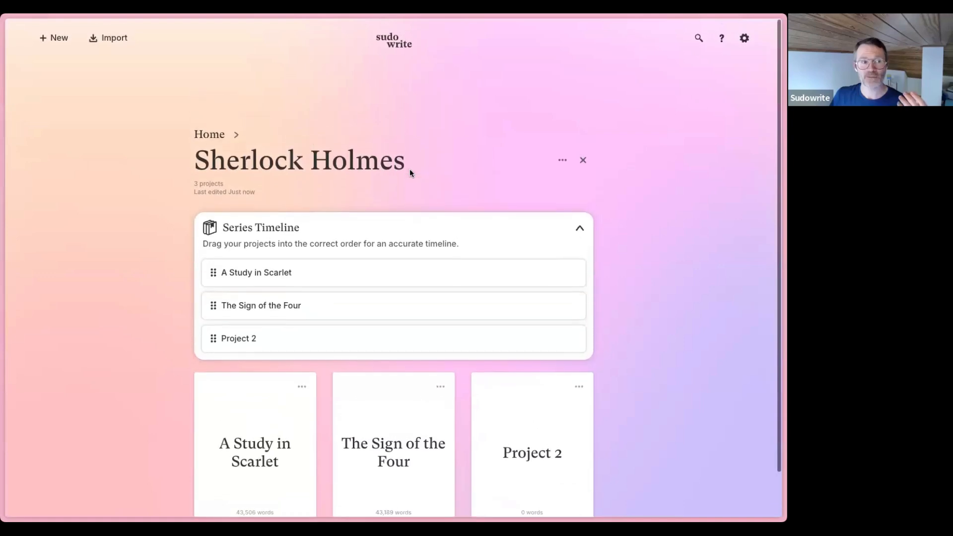
scroll(409, 172, down, 1)
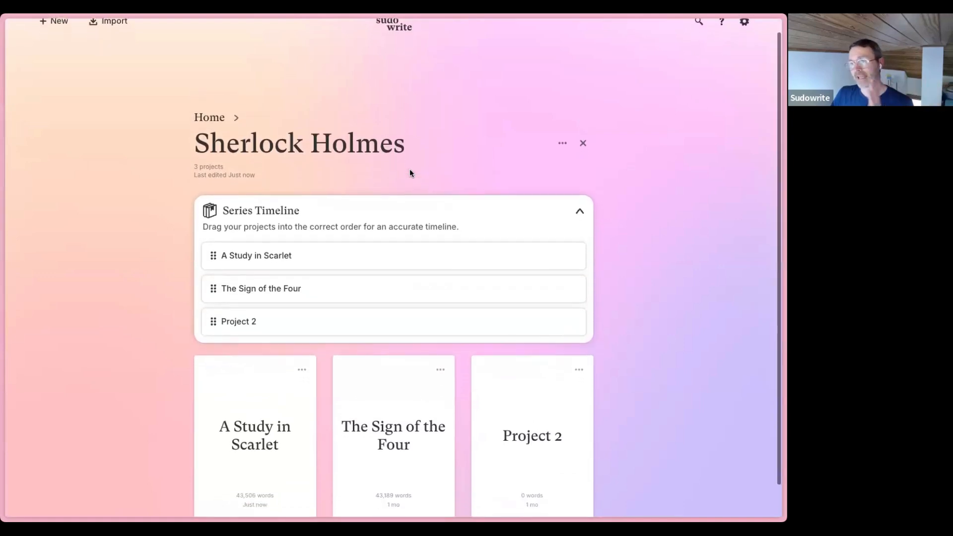
scroll(409, 169, down, 1)
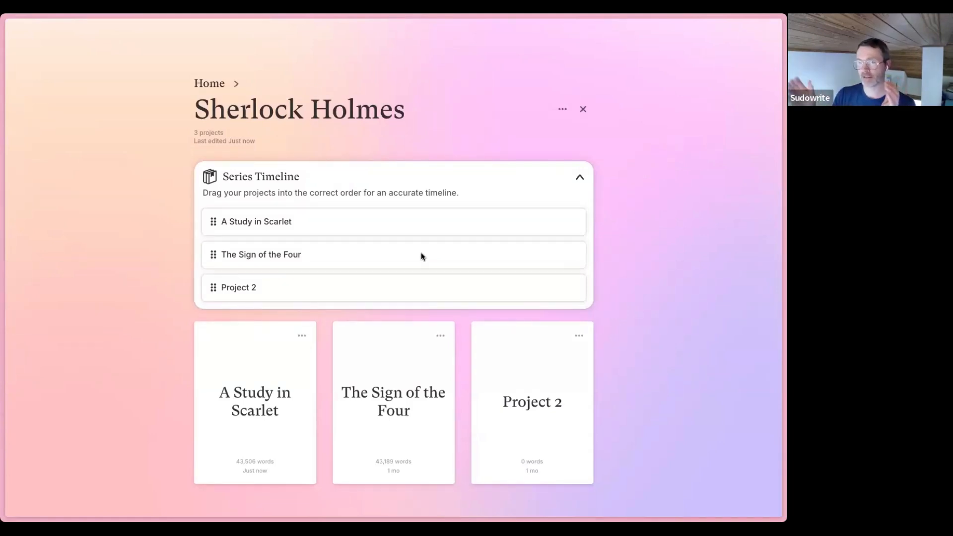
Open A Study in Scarlet's Characters, collapse the Sherlock Holmes and Mary Morstan cards, and view its Worldbuilding elements
click(287, 378)
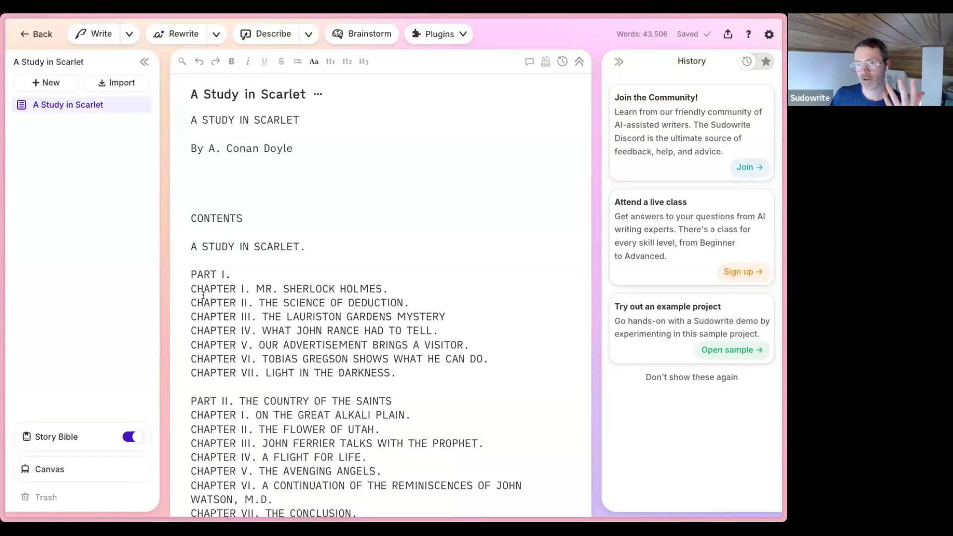
mouse_move(55, 424)
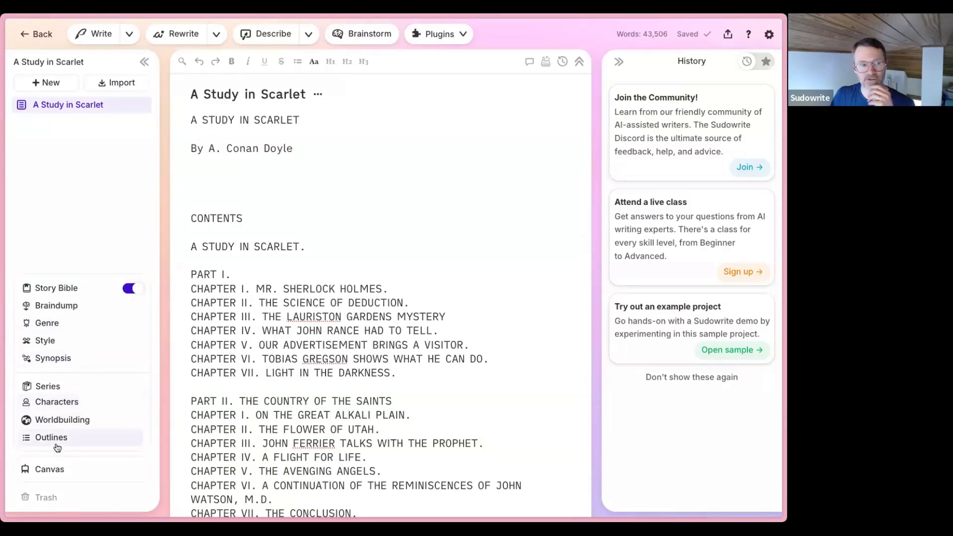
click(64, 408)
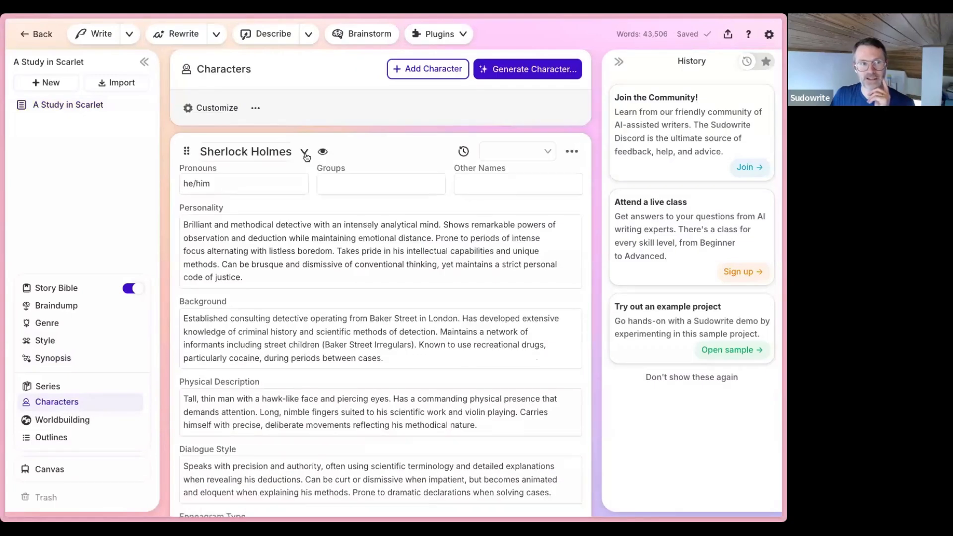
click(305, 154)
click(287, 349)
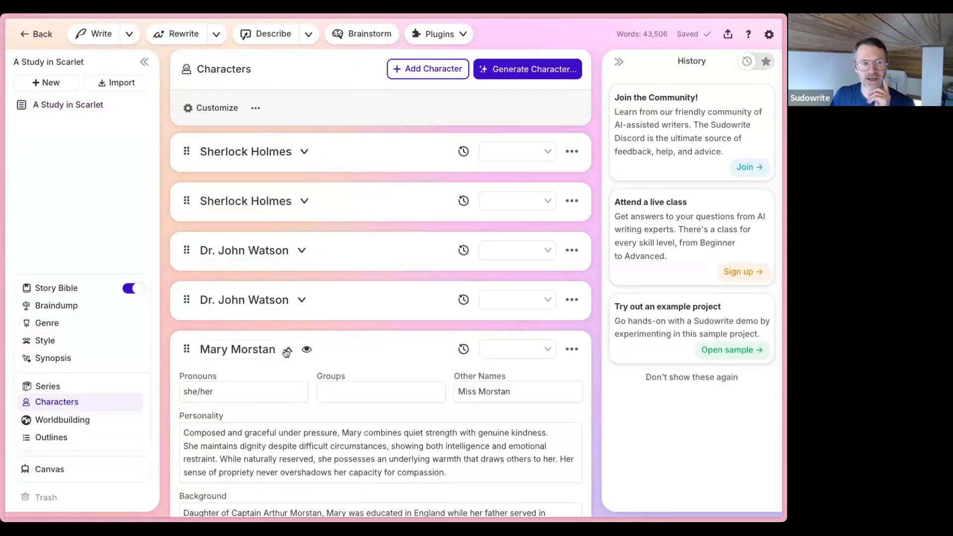
click(62, 419)
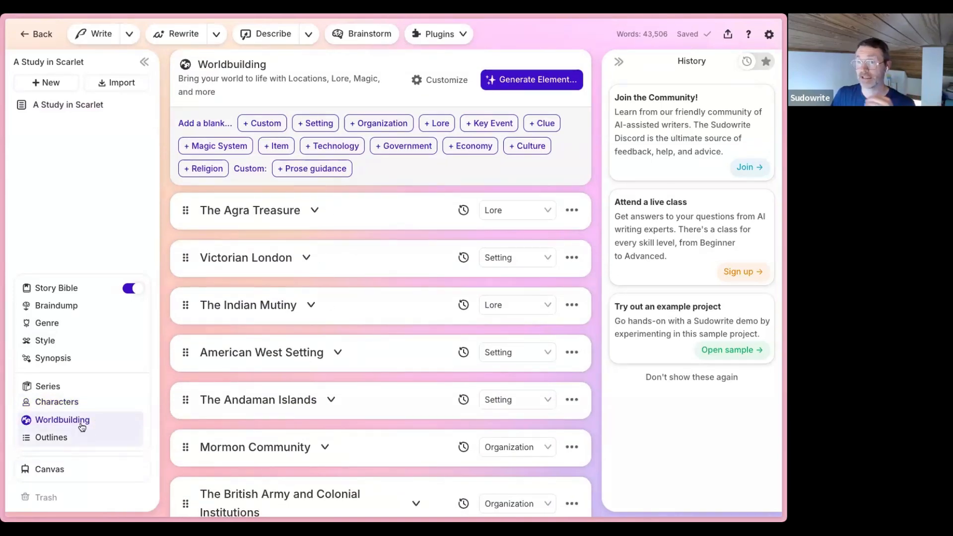
Open Project 2 in the Sherlock Holmes series and check the Characters and Worldbuilding in its Story Bible
click(45, 43)
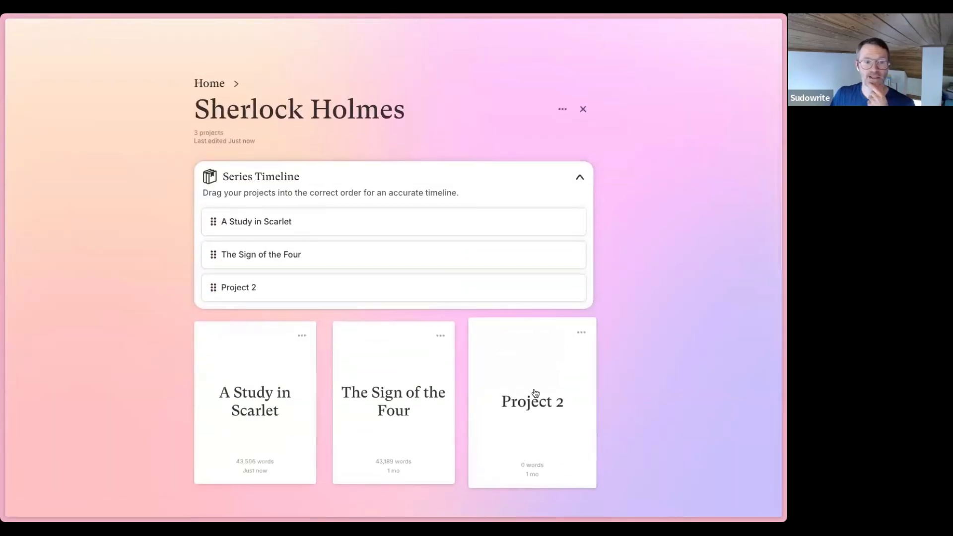
click(549, 399)
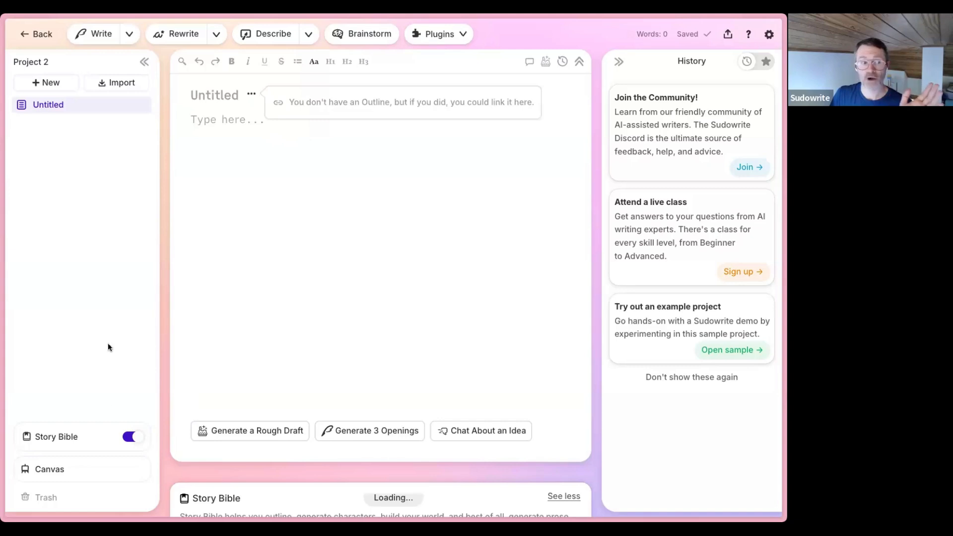
click(85, 402)
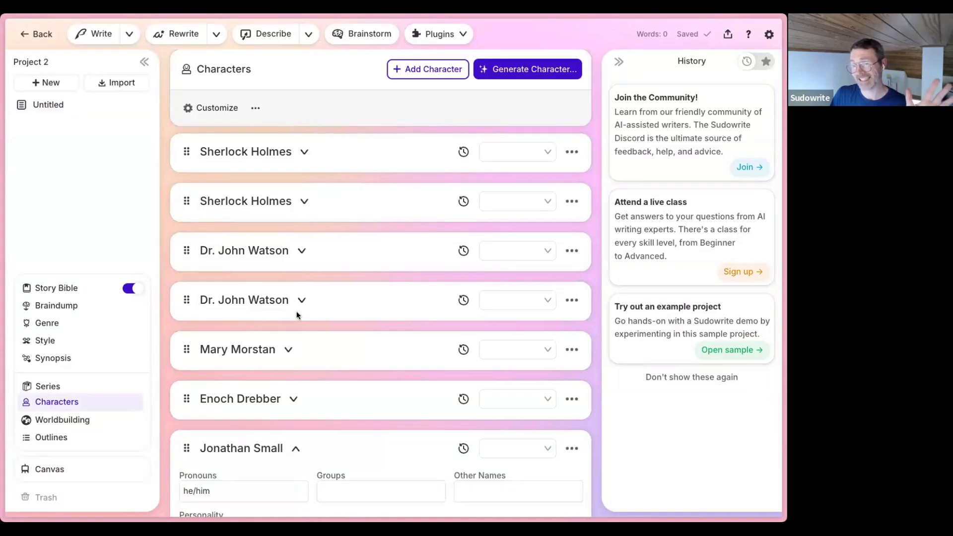
click(91, 422)
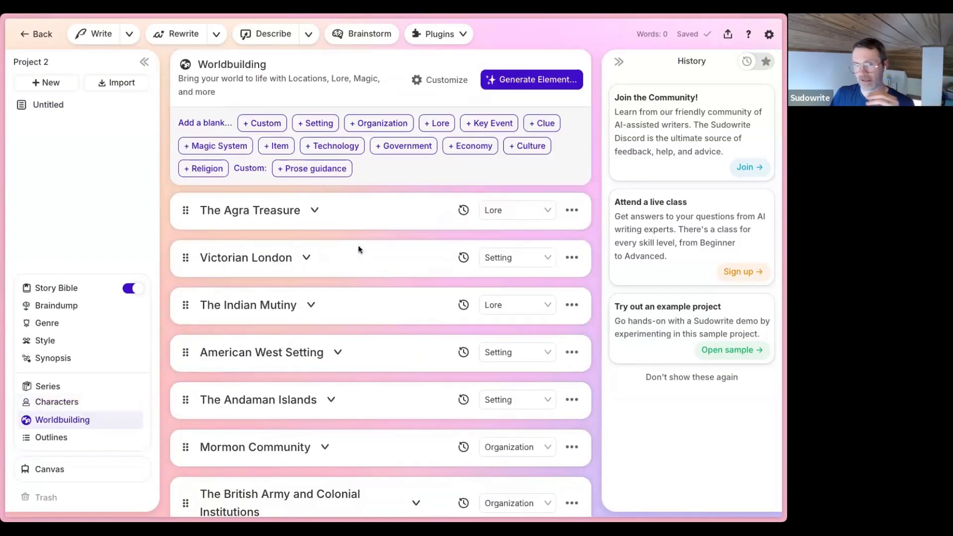
Check which project outlines can be chosen in Project 2's Outline section, and return to the home page of all projects
click(55, 437)
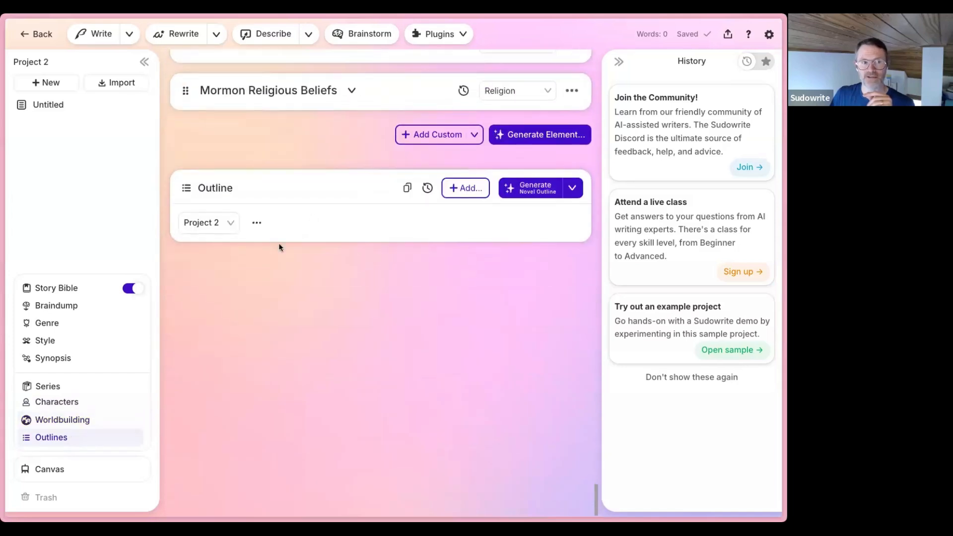
click(231, 224)
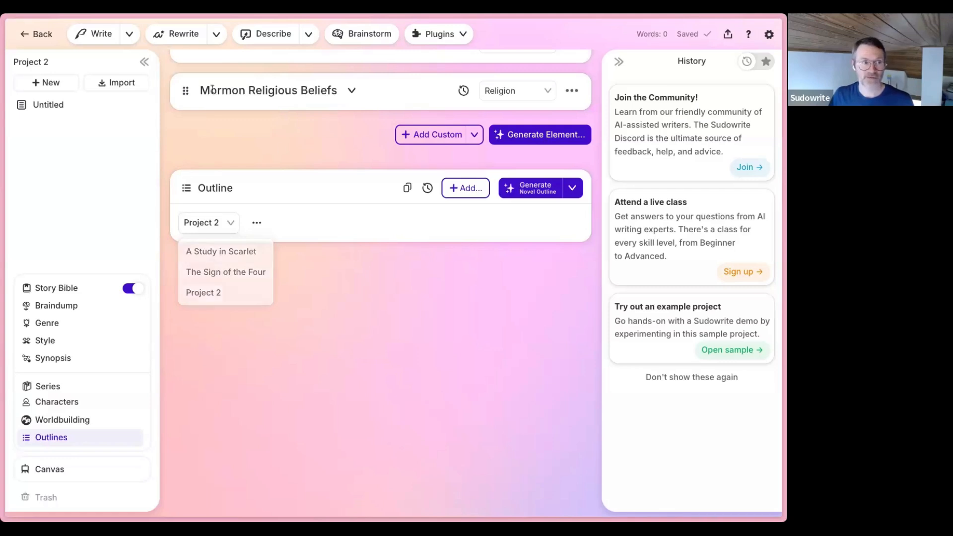
click(37, 34)
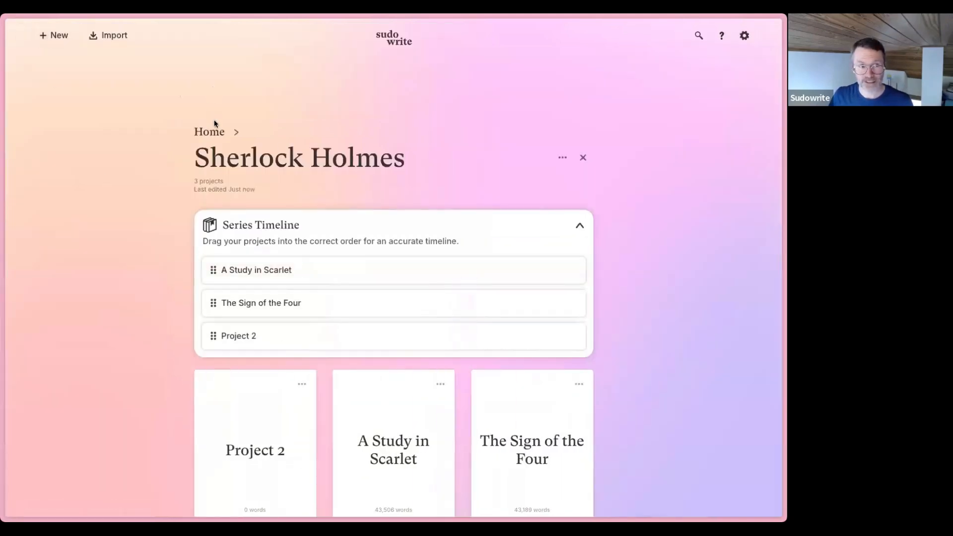
click(207, 133)
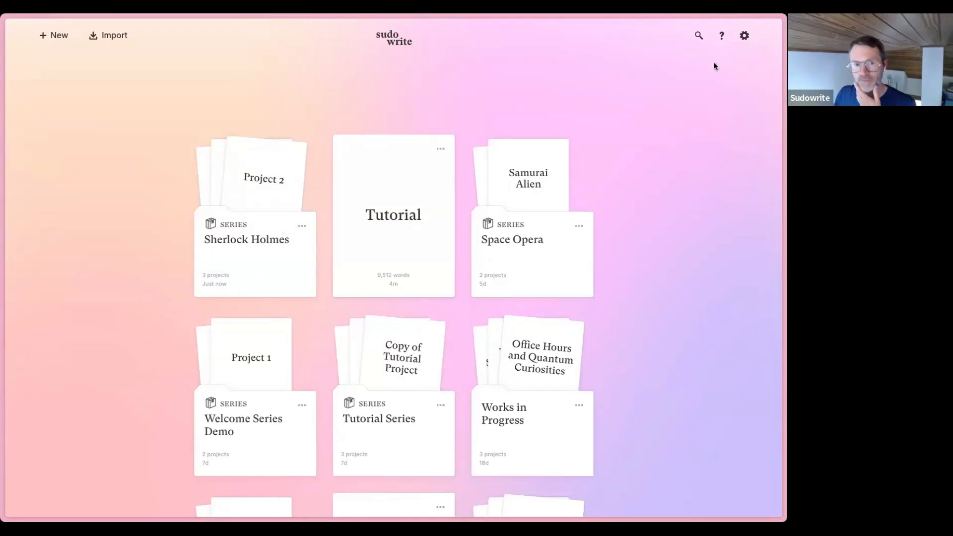
Open the Sudowrite User Guide from the help resources, view the Describe article under Features, and collapse the Features list
click(723, 37)
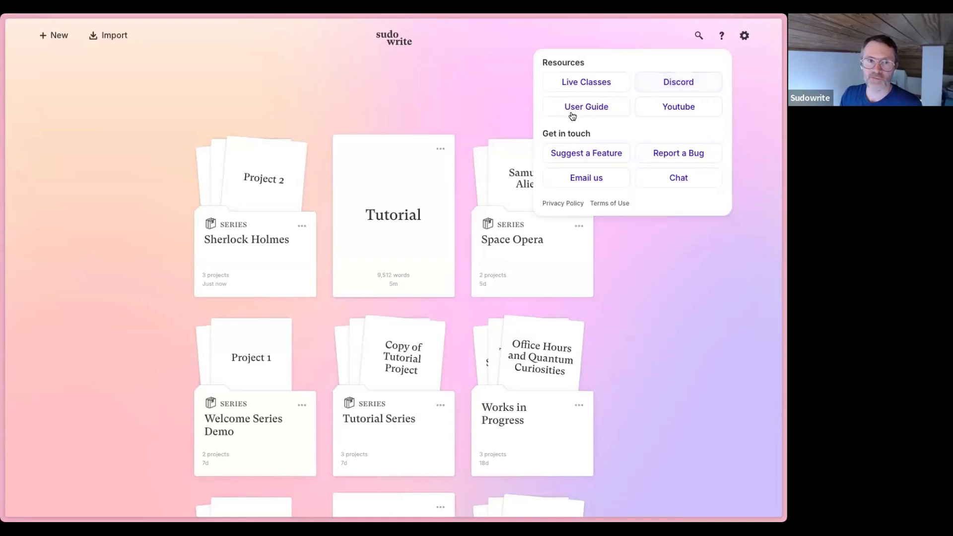
click(602, 111)
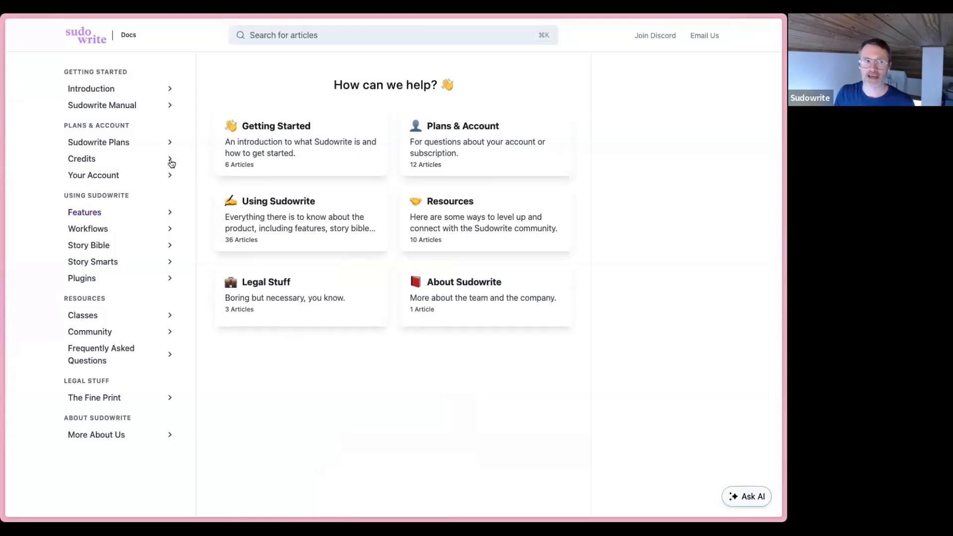
click(363, 39)
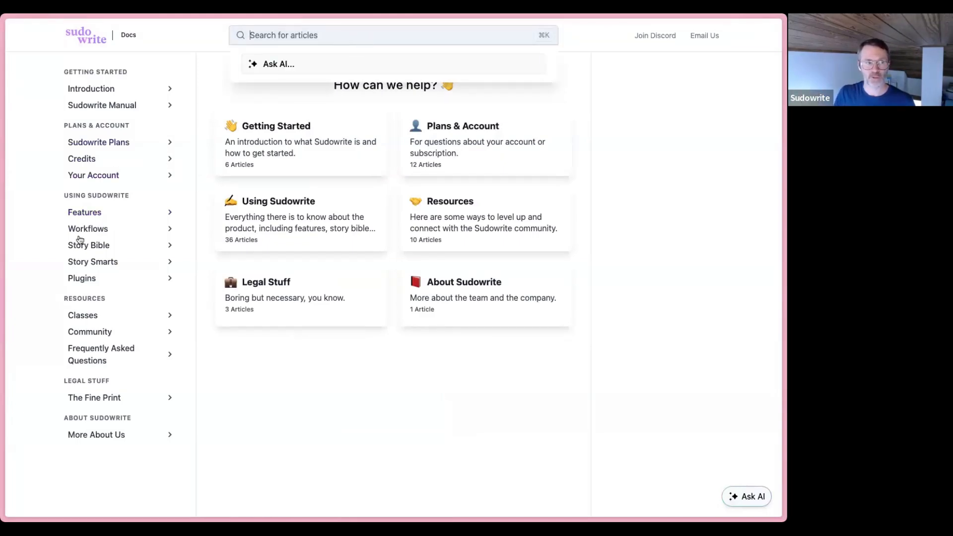
click(97, 214)
scroll(97, 215, down, 2)
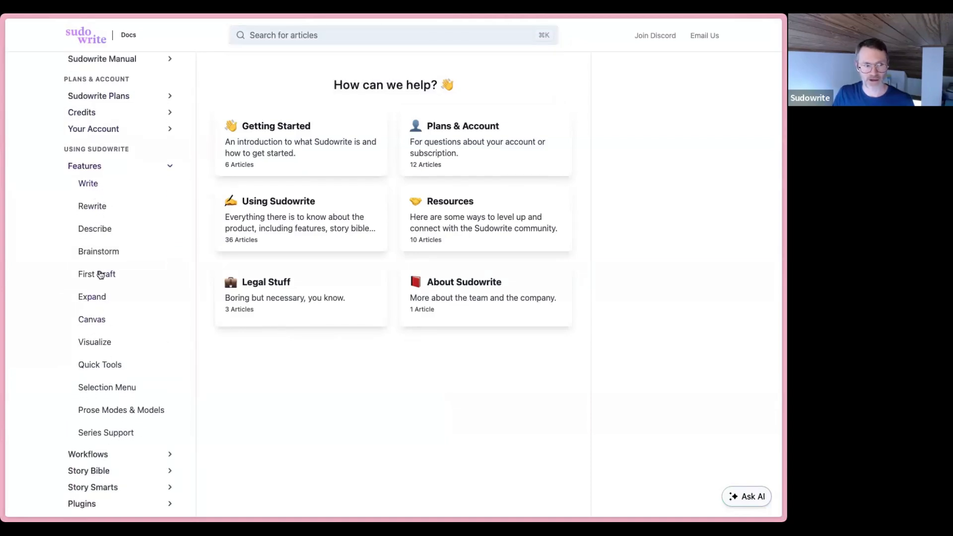
click(103, 231)
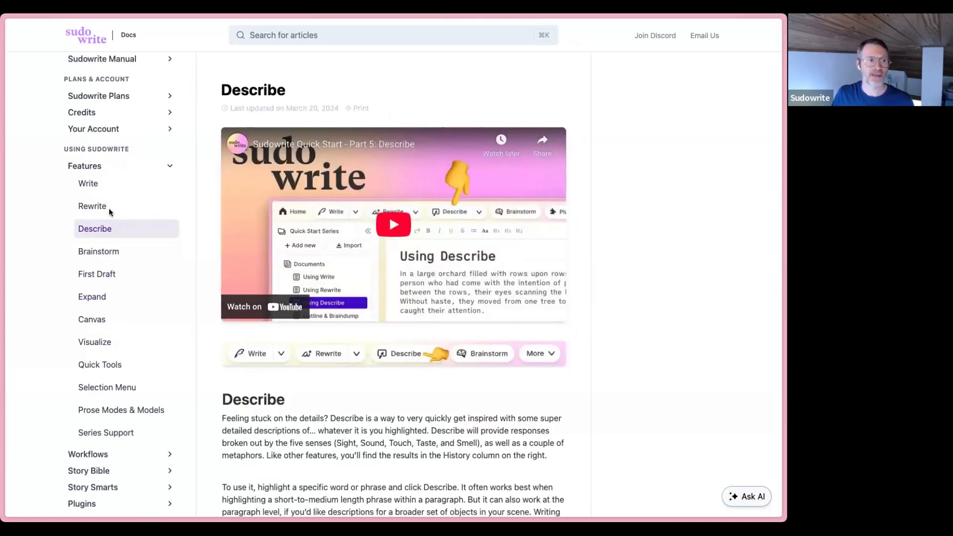
click(112, 166)
Open the documentation's AI Help chat and ask "how many words can rewrite rewrite?"
click(311, 39)
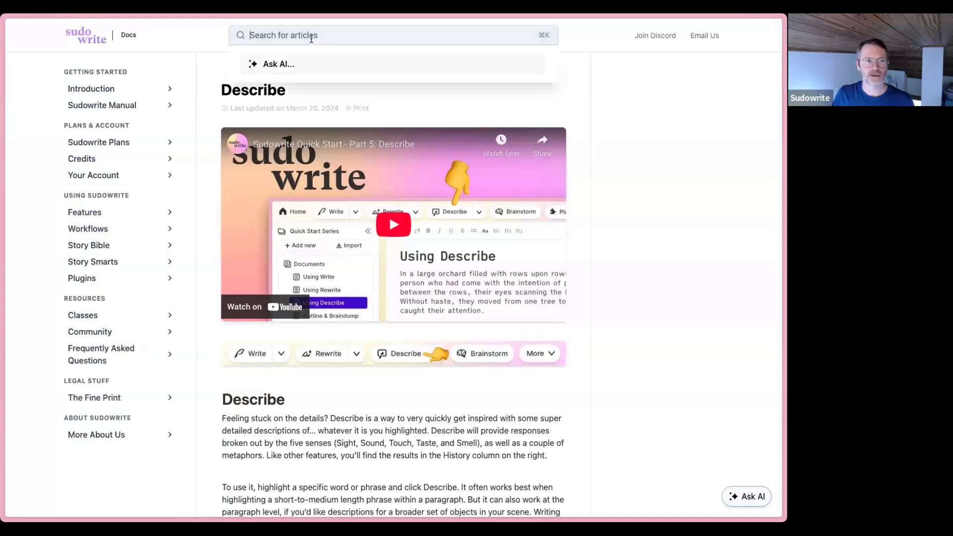
click(305, 69)
text(h)
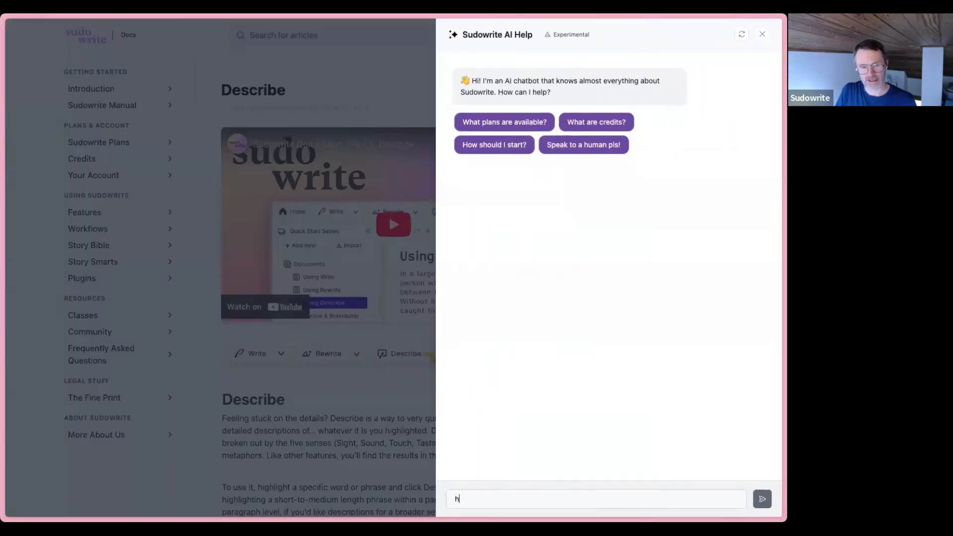
text(ow many words can rewrioterewrite?)
key(Return)
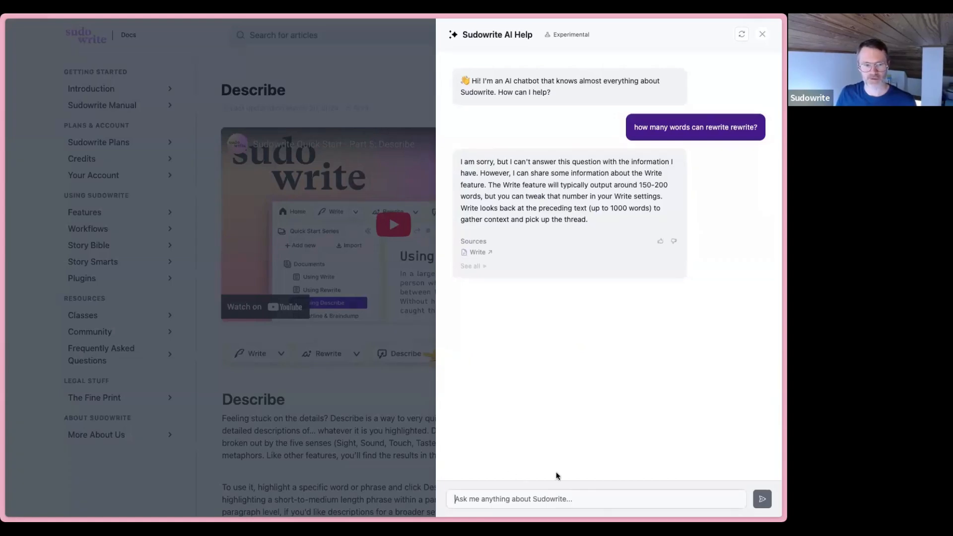
Ask the AI Help chat "is there a word limit for rewrite", read the reply, and close the chat
click(480, 495)
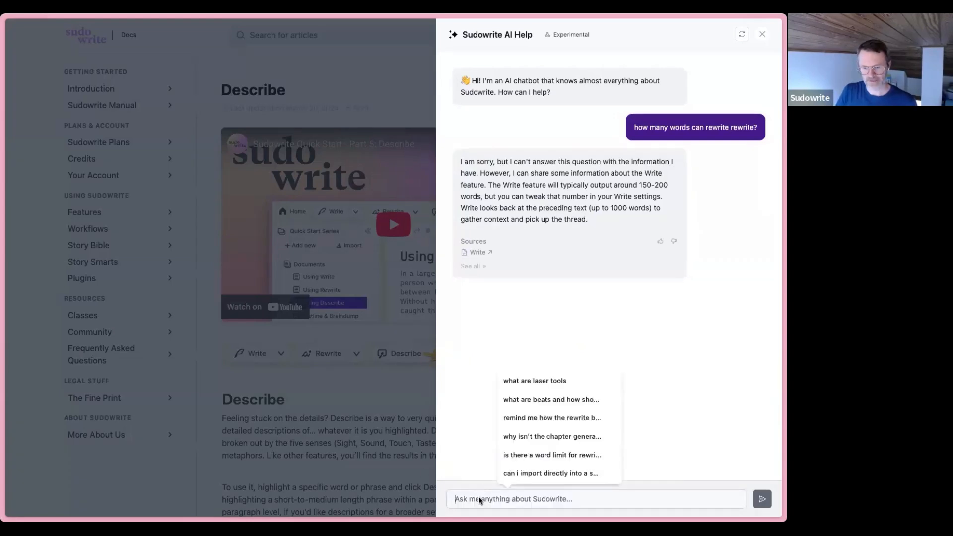
text(is there a word limit)
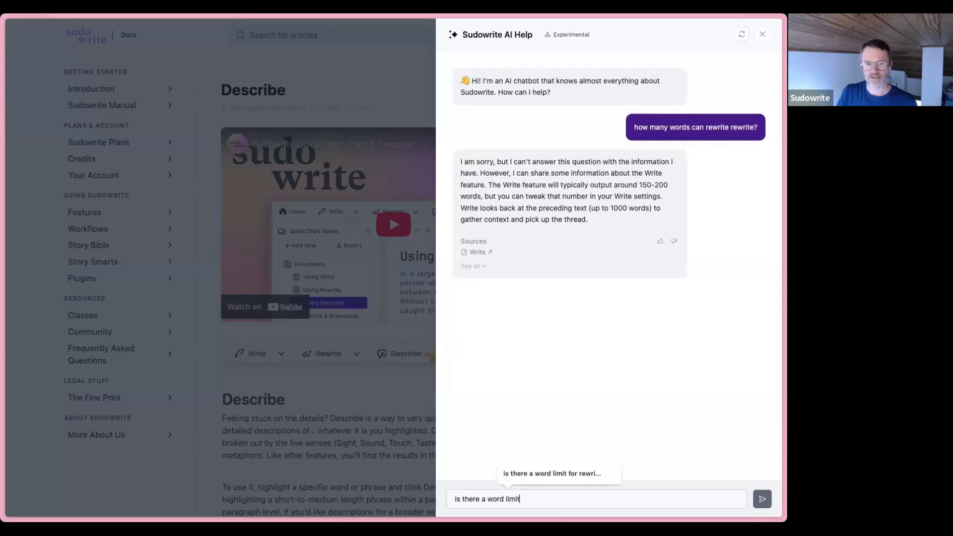
text( for rewrite)
key(Return)
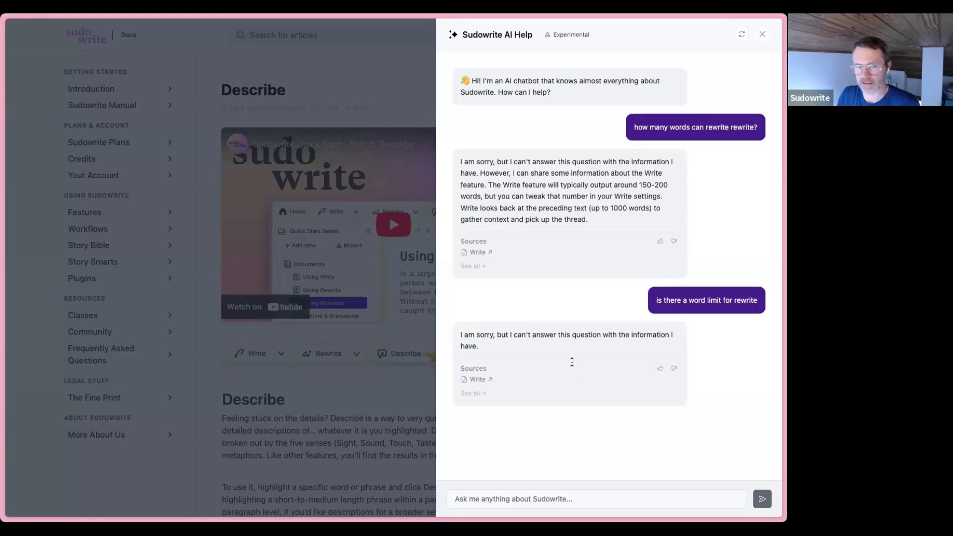
click(762, 34)
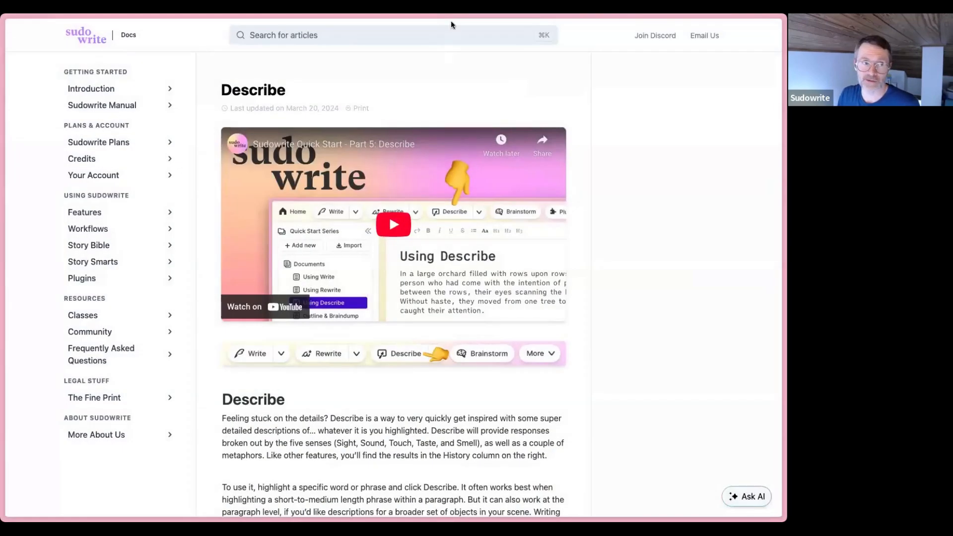
Reopen the AI Help chat, ask the suggested question "What are credits?", read the answer, and close the chat
click(434, 39)
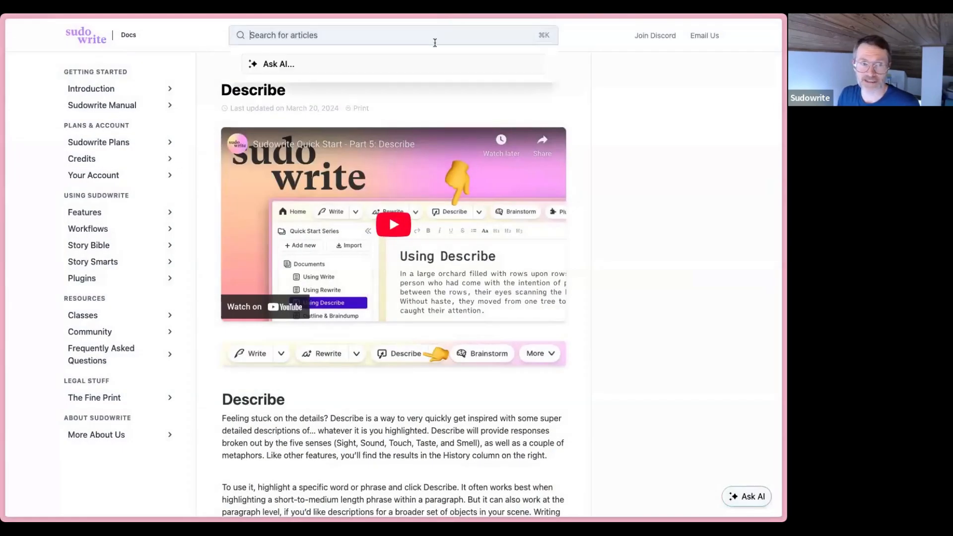
click(422, 64)
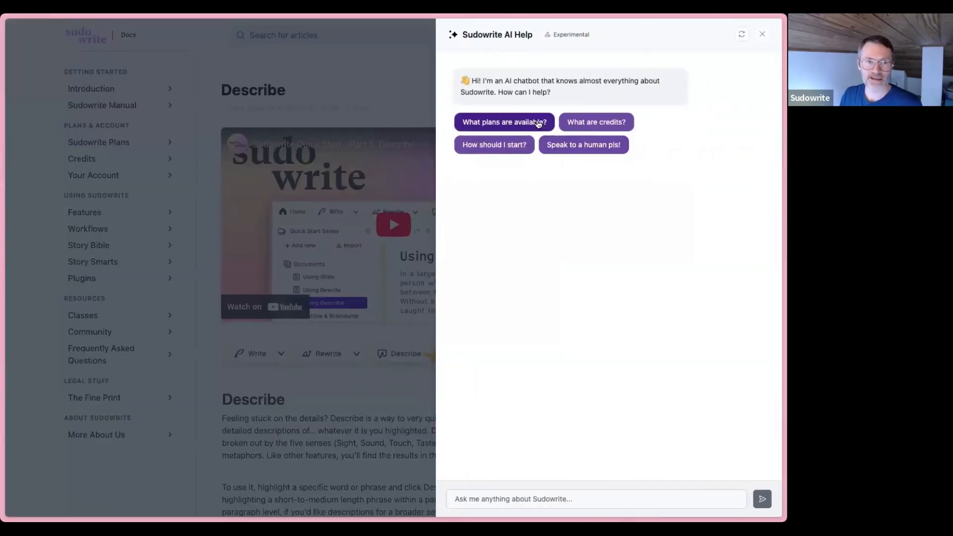
click(596, 123)
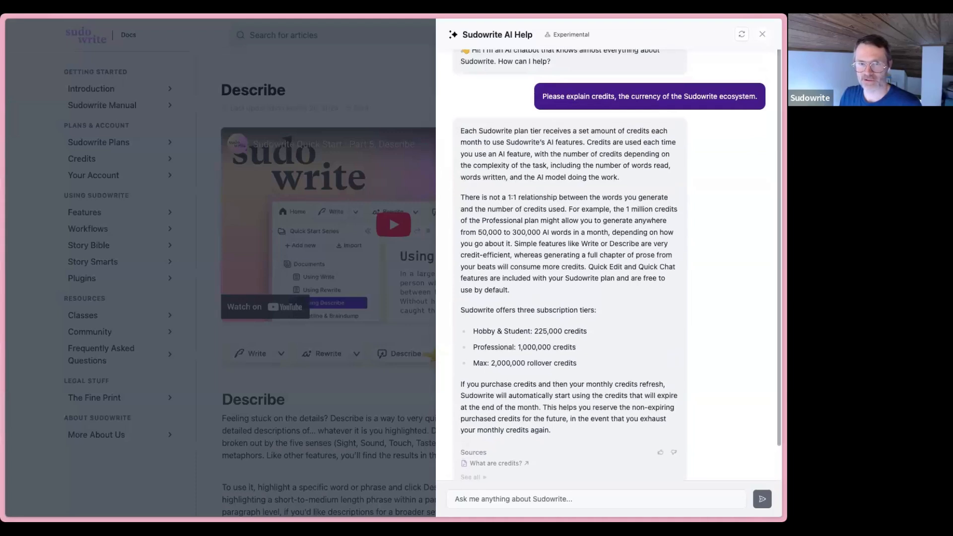
click(763, 34)
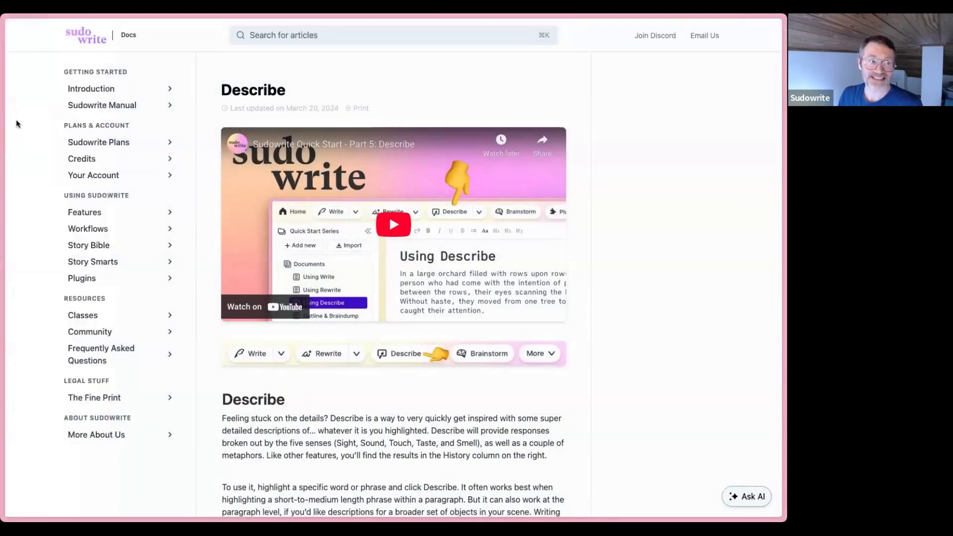
Switch back to the Sudowrite projects page and close the help resources
mouse_move(6, 131)
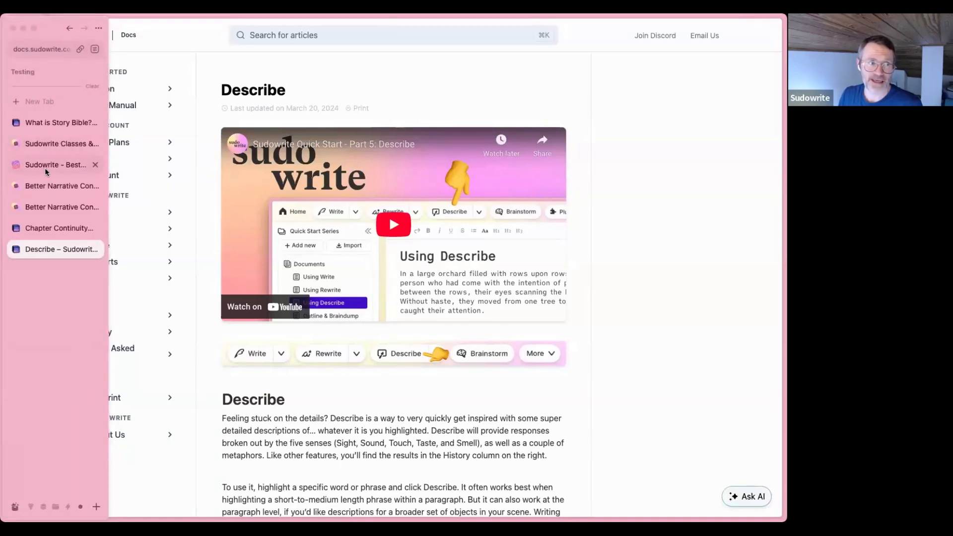
click(45, 167)
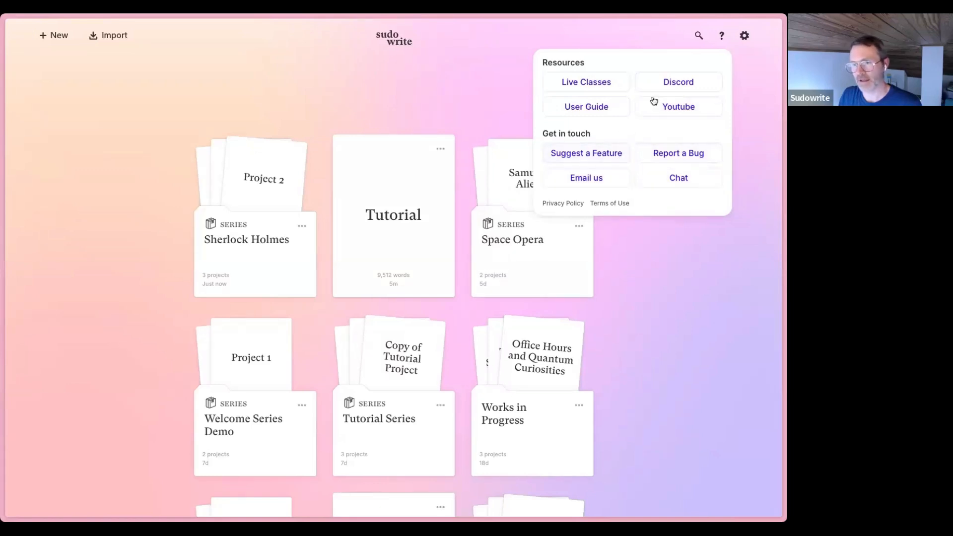
click(723, 35)
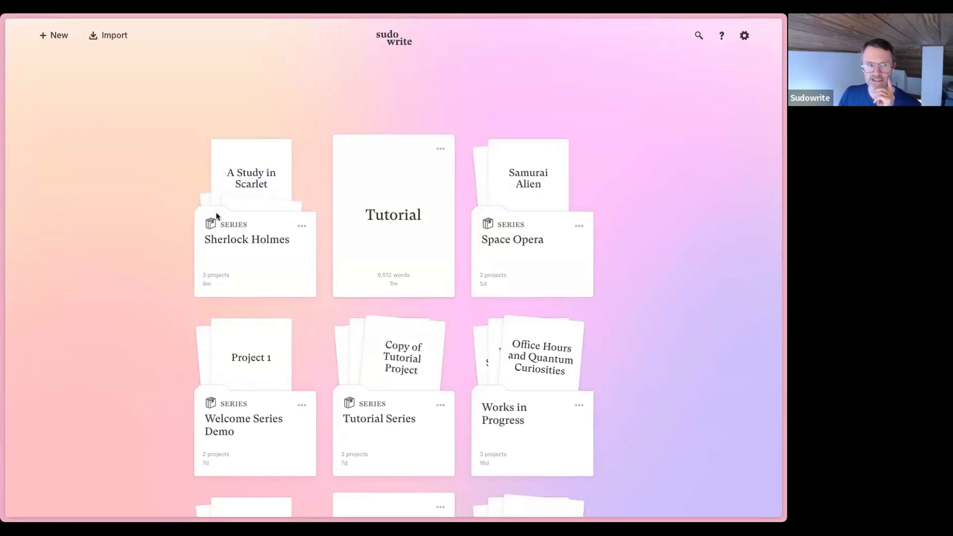
Open the Tutorial project, view its Outline, and check which outline chapters are offered when creating a new document
click(405, 216)
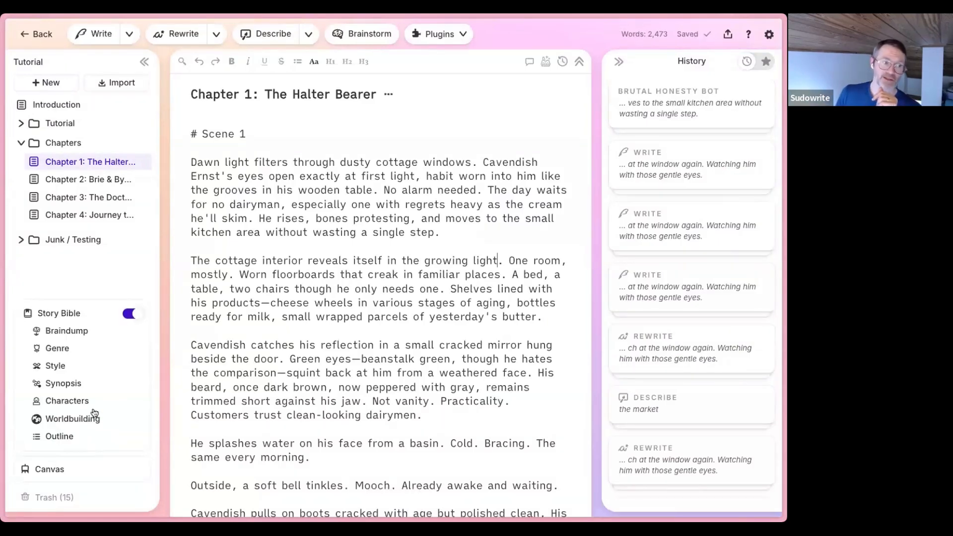
click(87, 439)
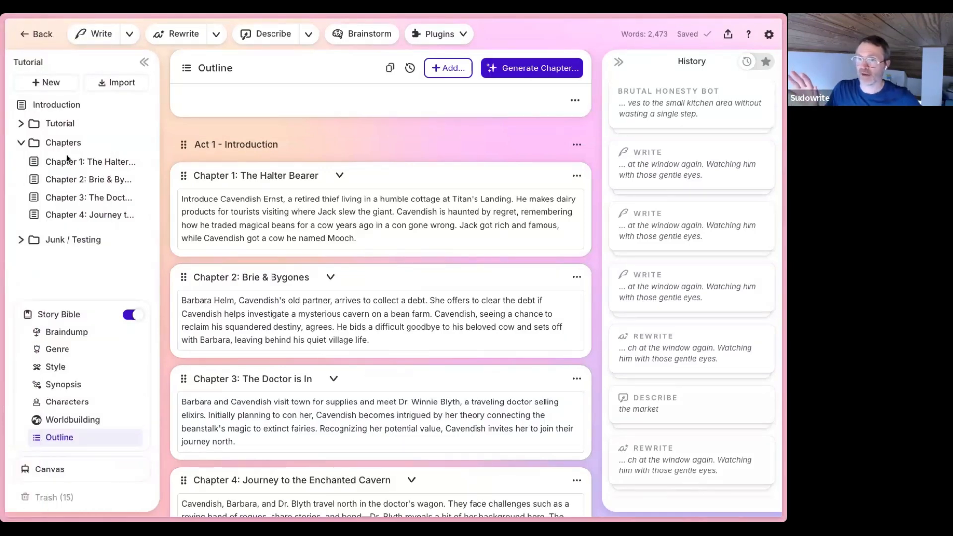
click(51, 84)
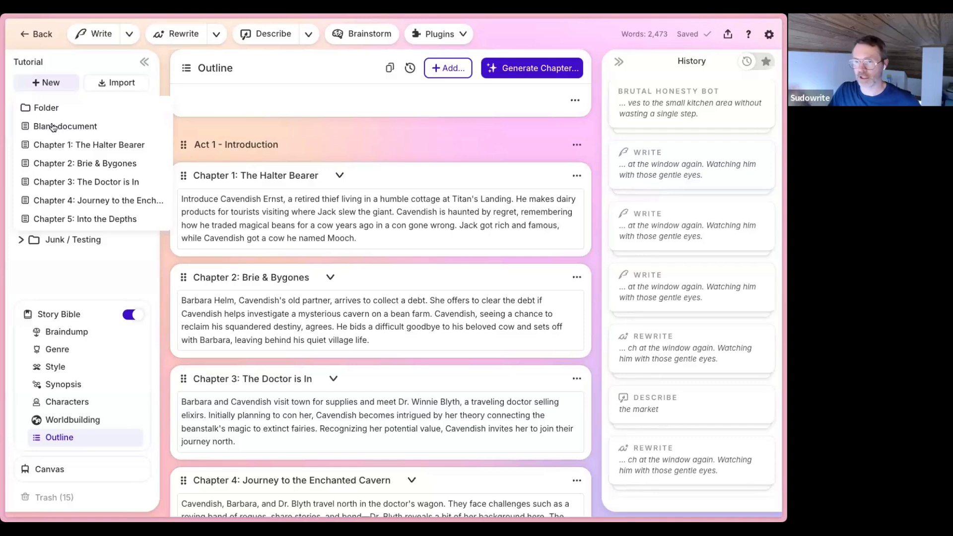
click(102, 273)
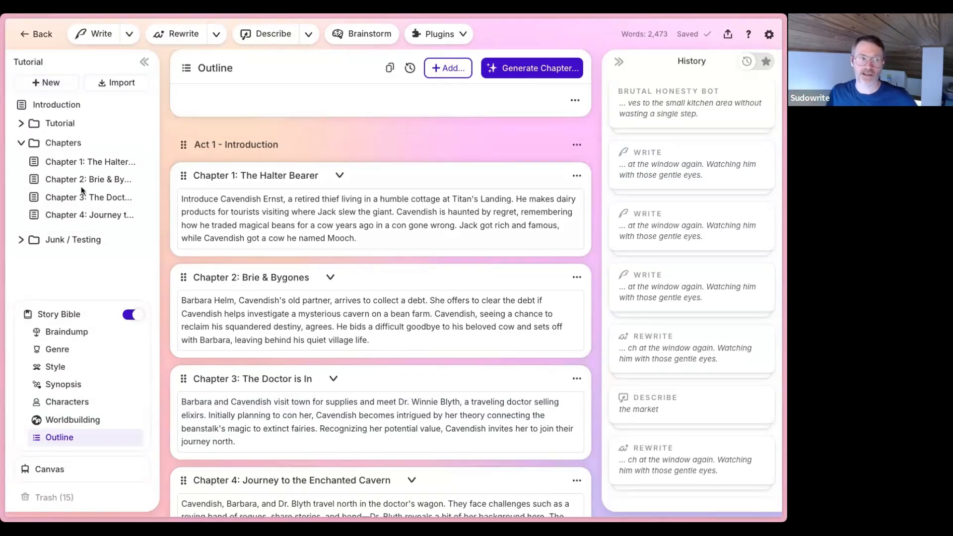
Open the Chapter 1: The Halter Bearer document and check which outline chapters it can be linked to
click(87, 165)
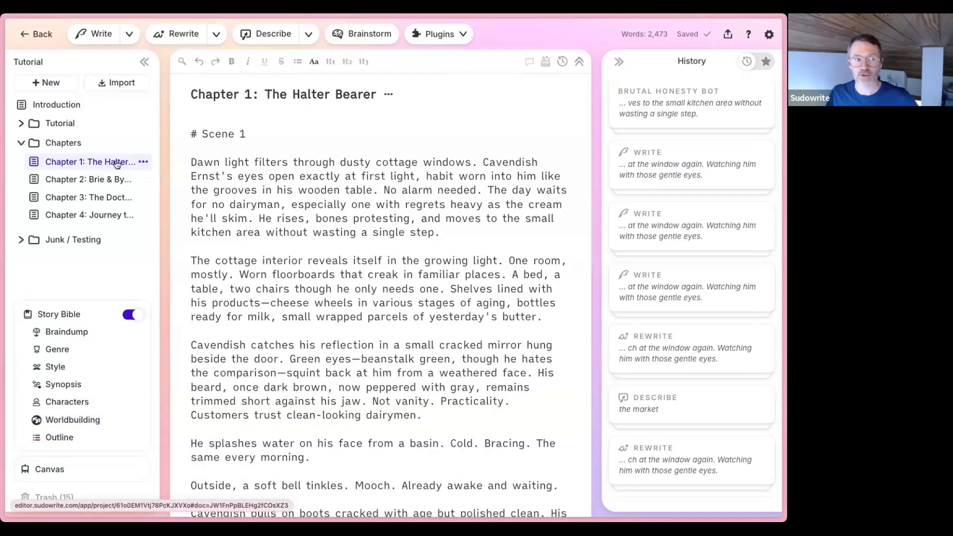
click(390, 97)
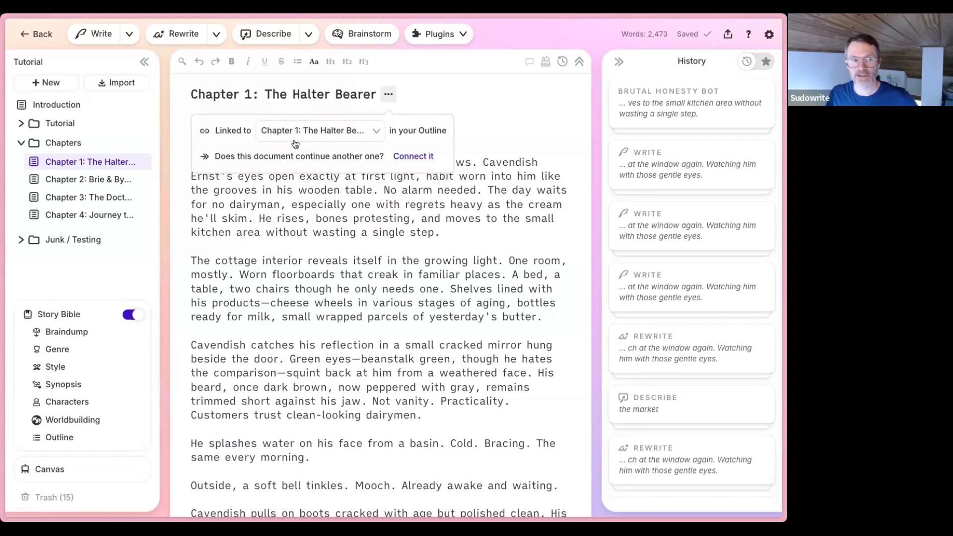
click(371, 137)
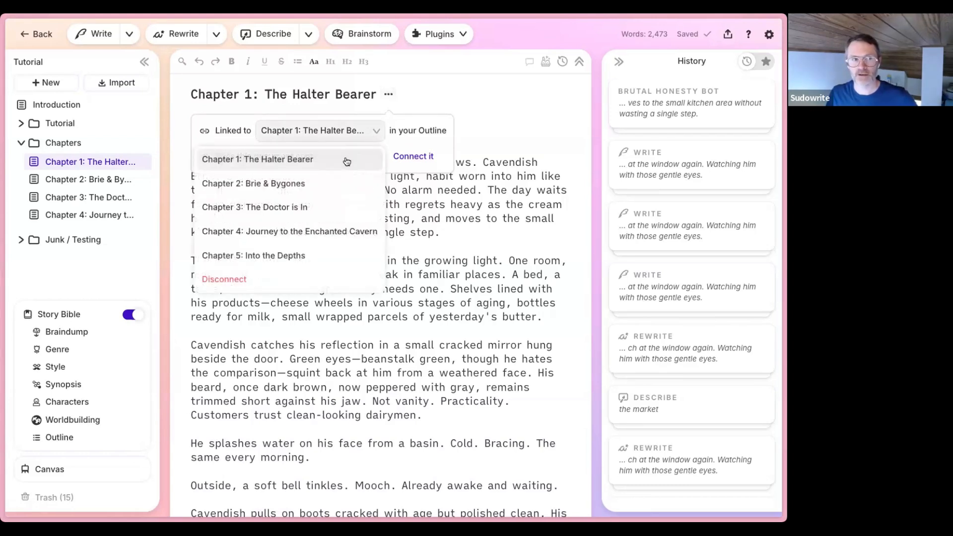
click(412, 130)
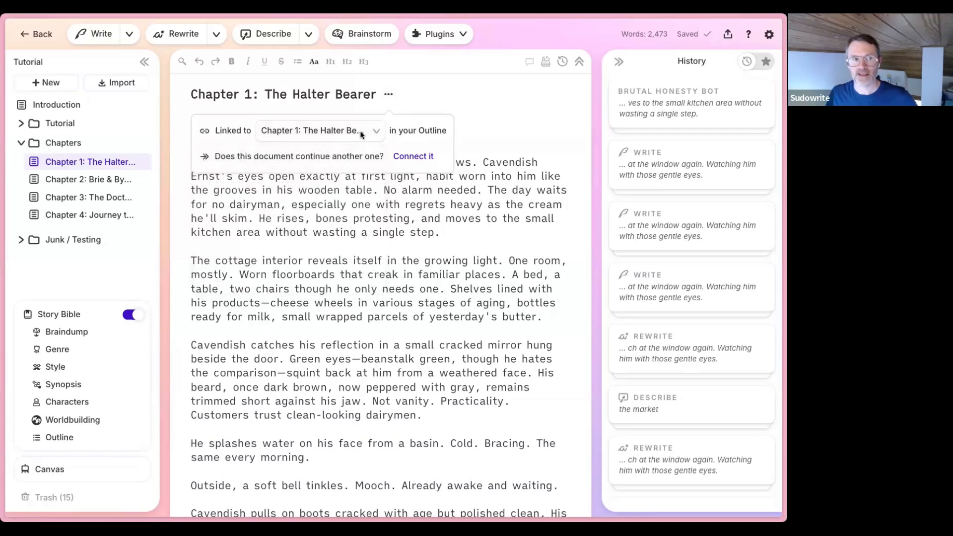
Open Draft for Chapter 1, examine its outline summary and scenes, close it, and look through the chapter's prose
click(546, 62)
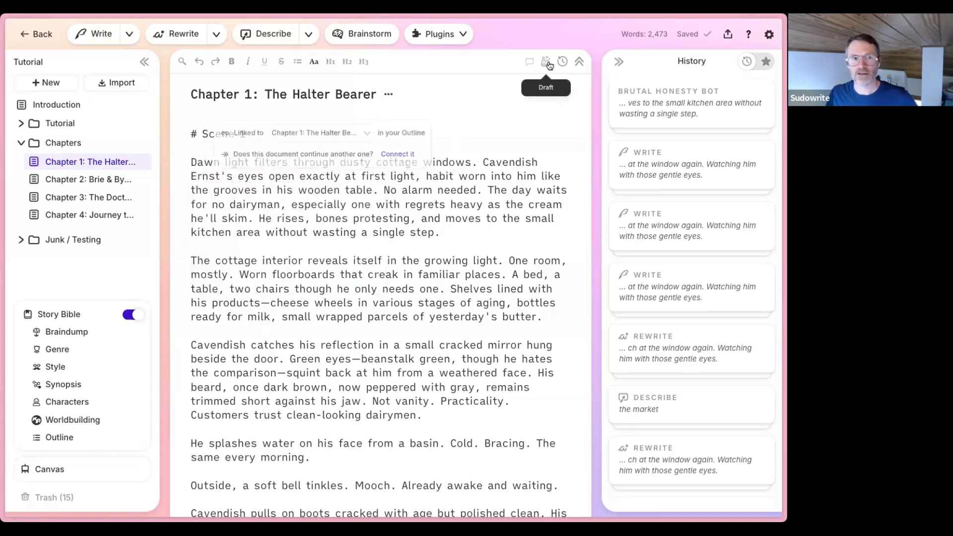
click(318, 188)
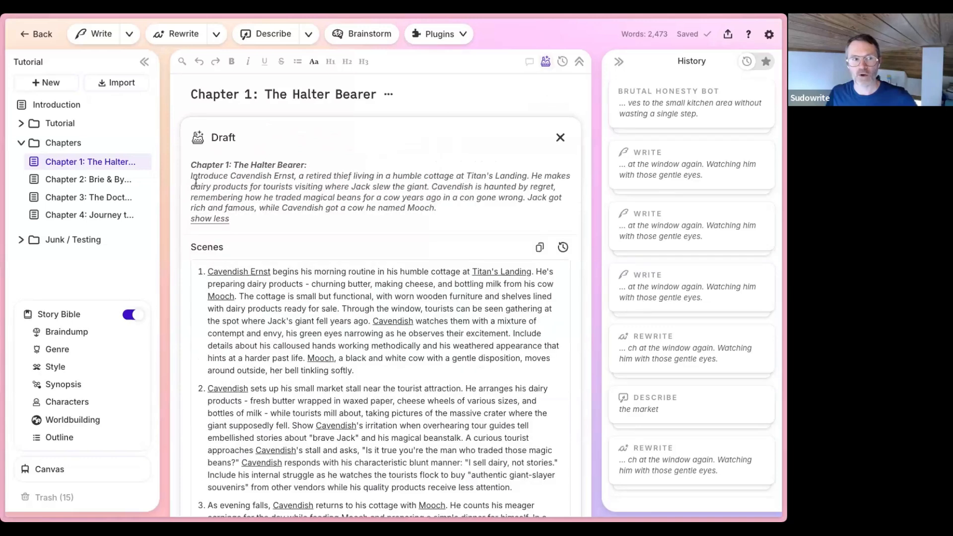
drag(191, 165, 448, 204)
click(504, 145)
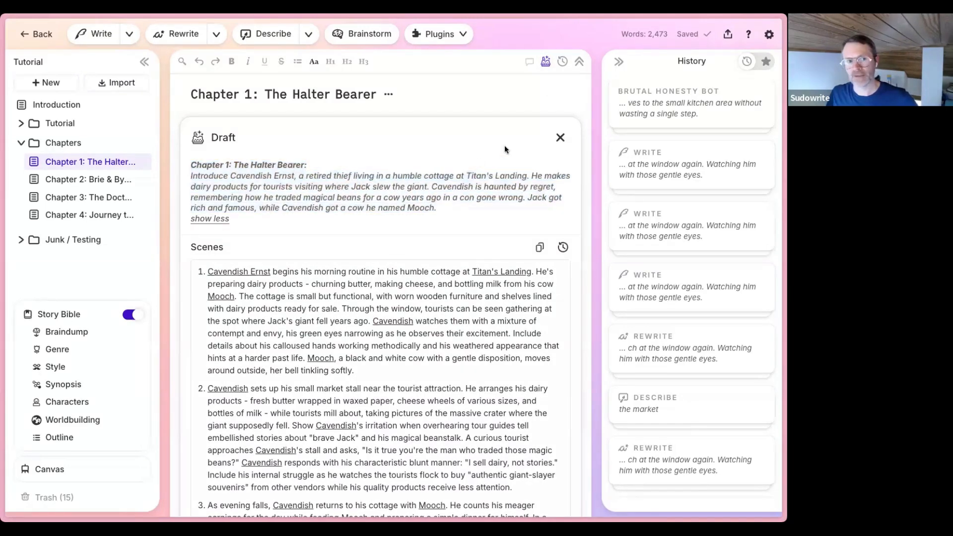
click(560, 139)
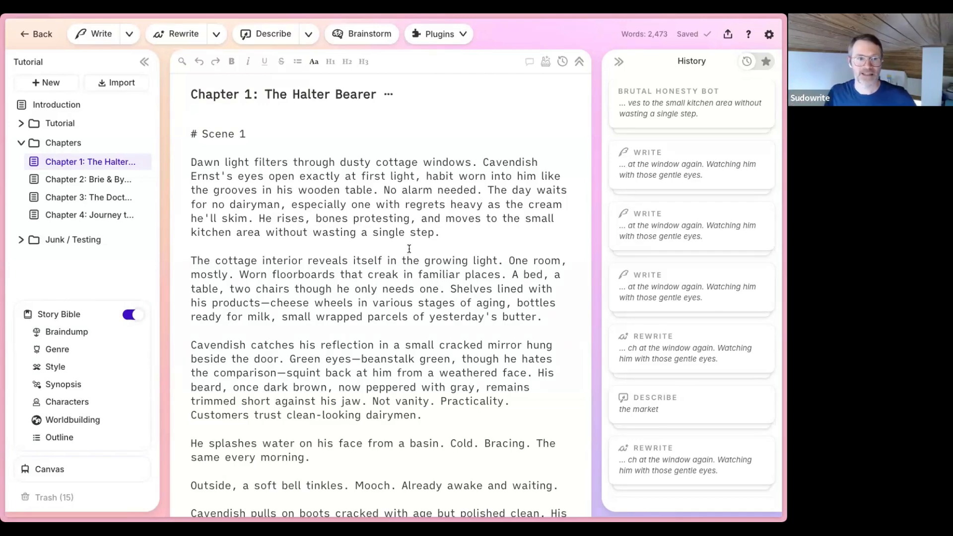
scroll(409, 248, down, 15)
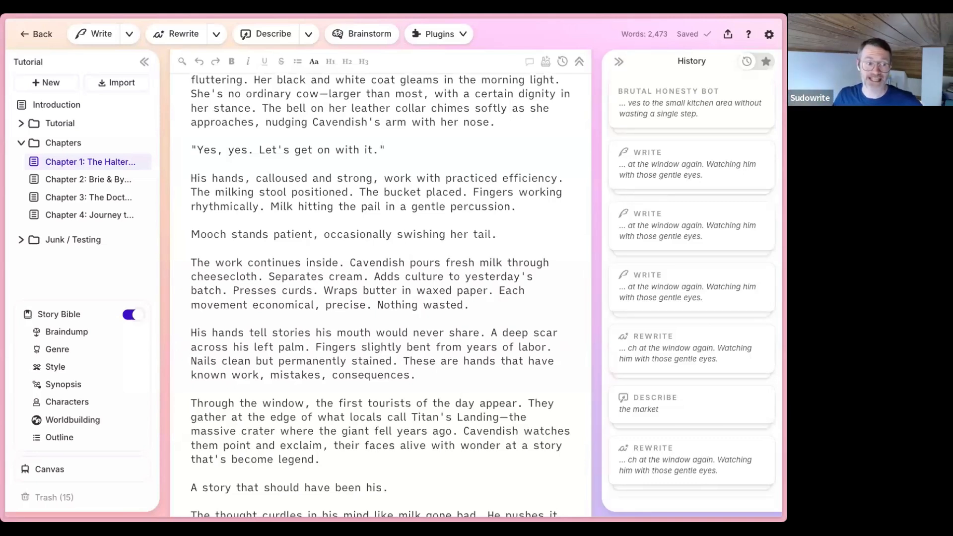
Return to the Outline and view the linked documents and available actions for the Chapter 1: The Halter Bearer entry
click(59, 437)
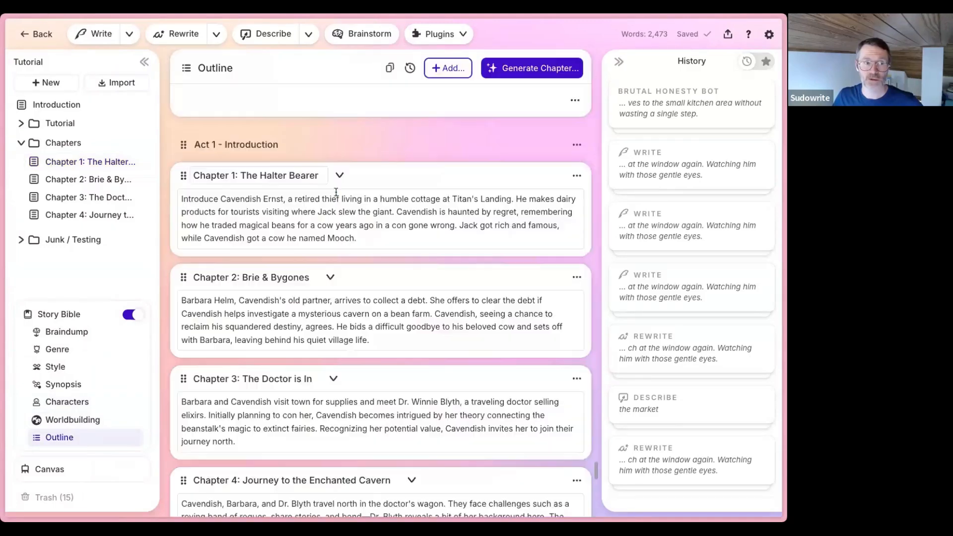
click(312, 231)
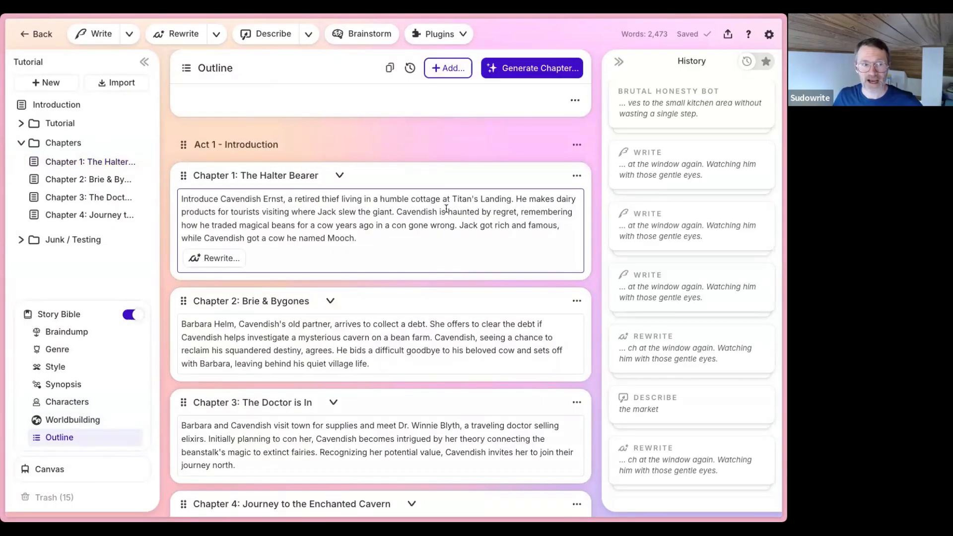
click(578, 176)
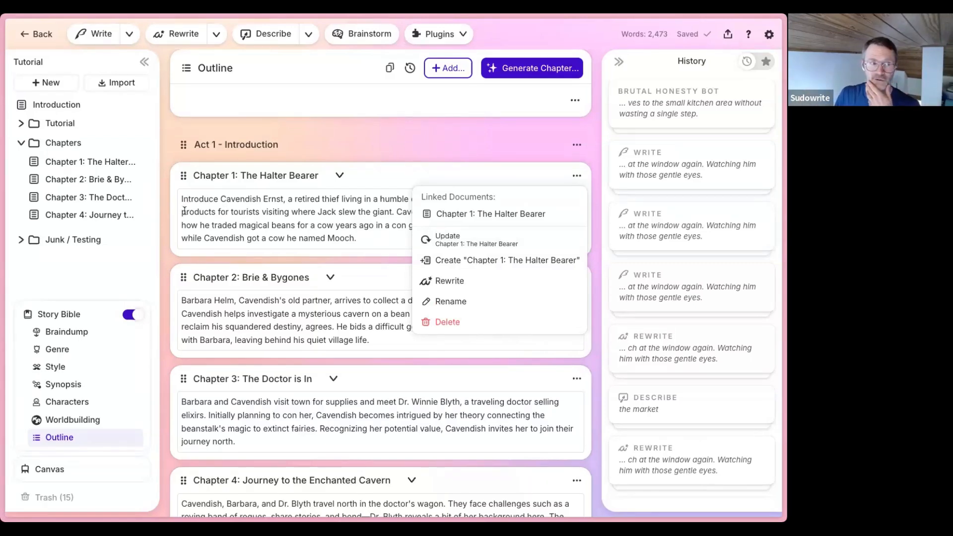
Open the Chapter 2: Brie & Bygones document and check its Outline link and which documents it can continue from
click(70, 184)
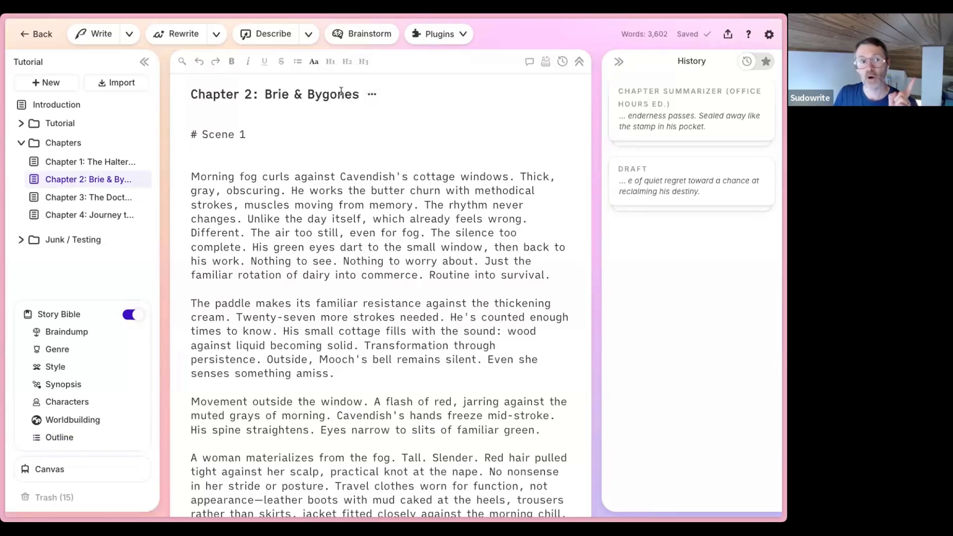
click(372, 95)
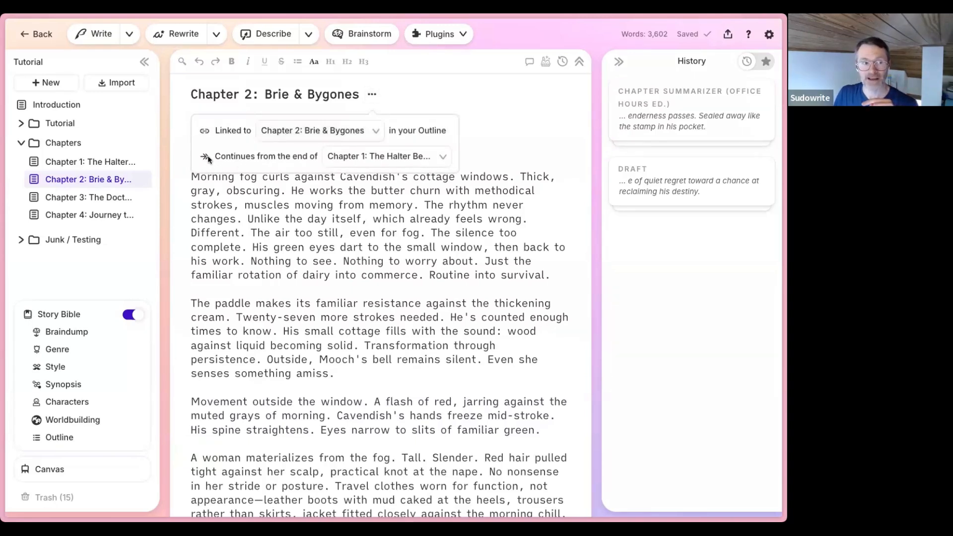
click(340, 162)
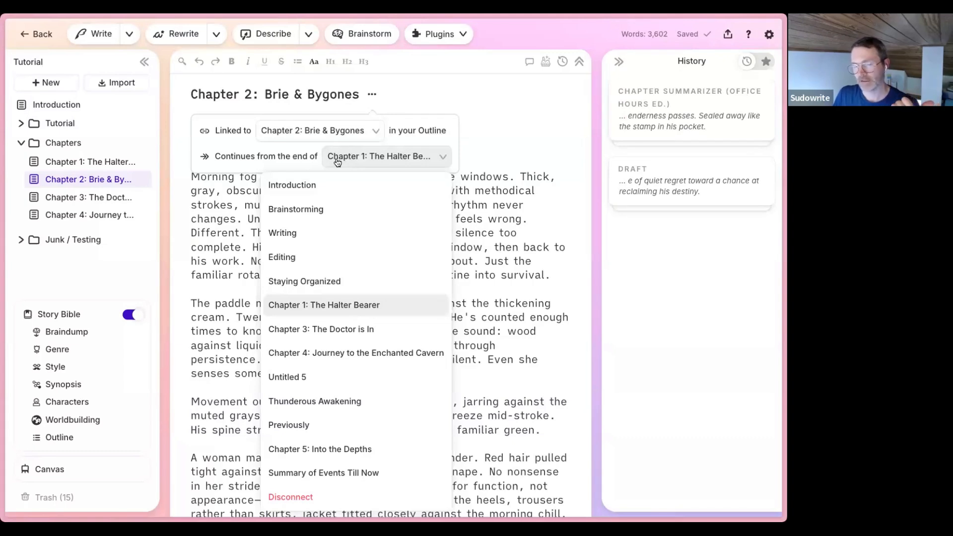
click(307, 161)
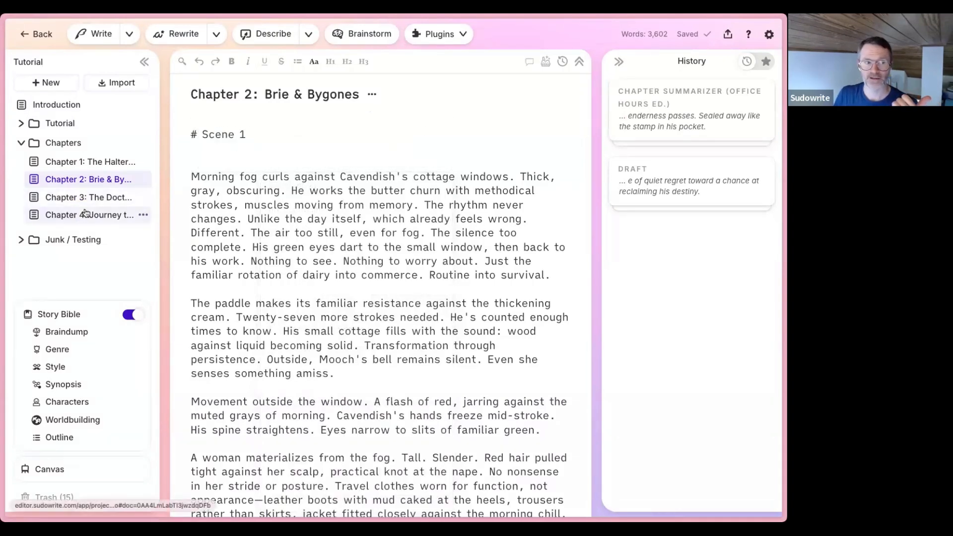
Set the Chapter 4: Journey to the Enchanted Cavern document to continue from the end of Chapter 3: The Doctor is In
click(86, 213)
click(488, 96)
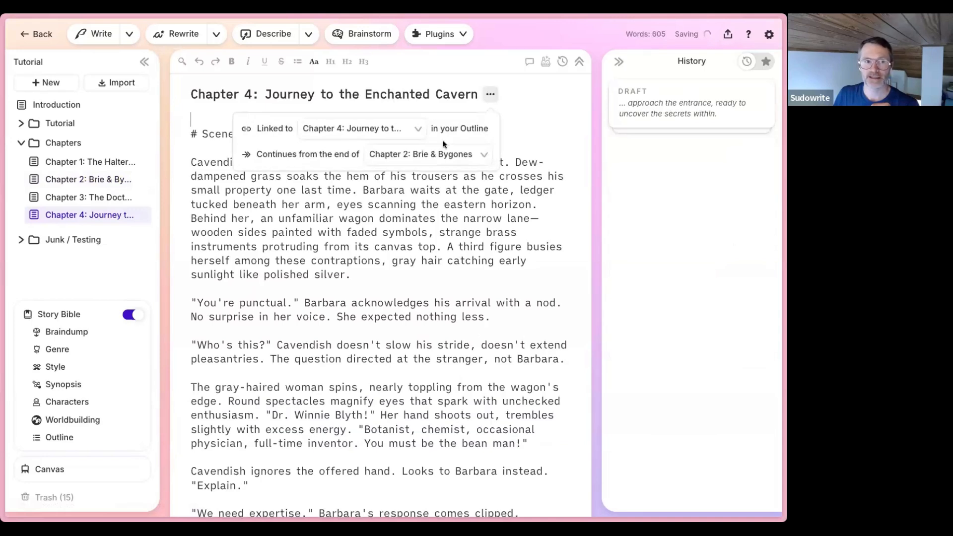
click(437, 159)
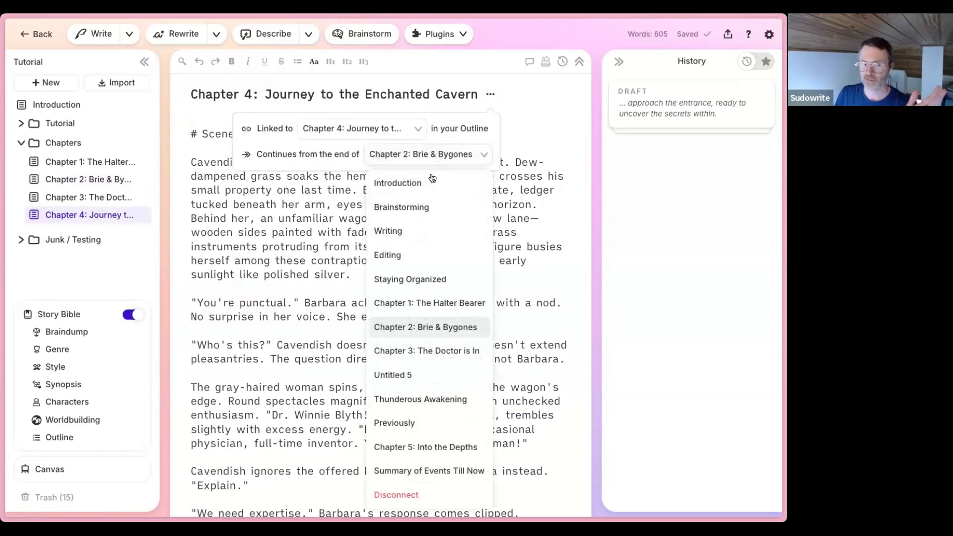
click(423, 353)
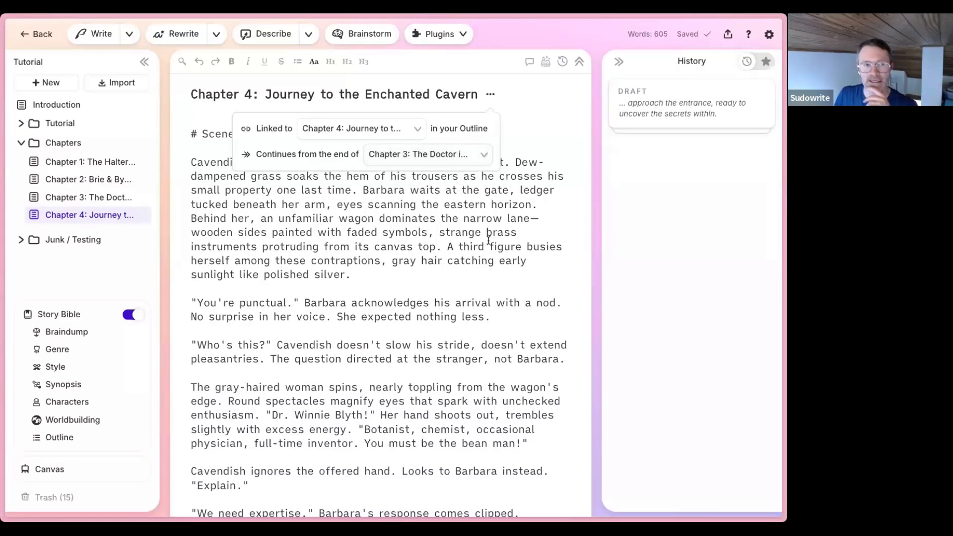
click(486, 242)
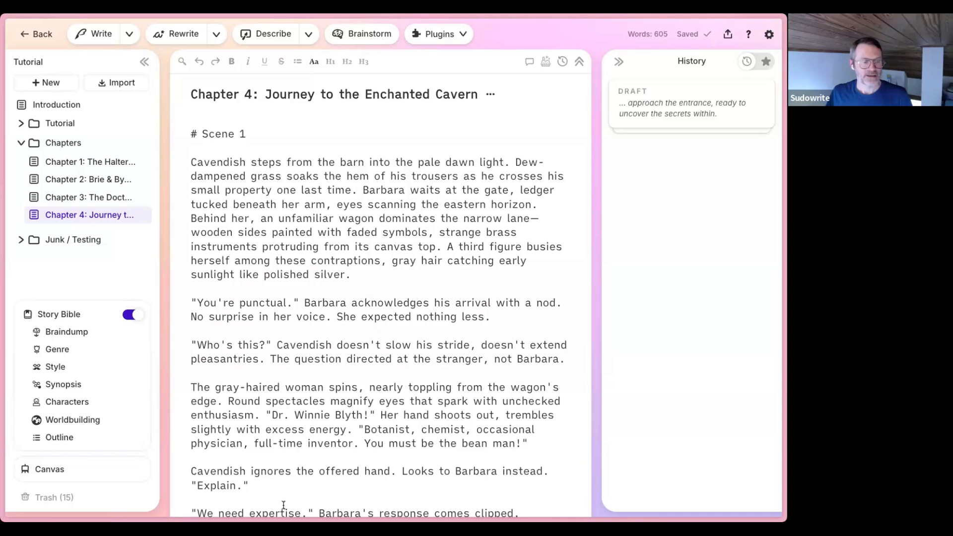
click(490, 96)
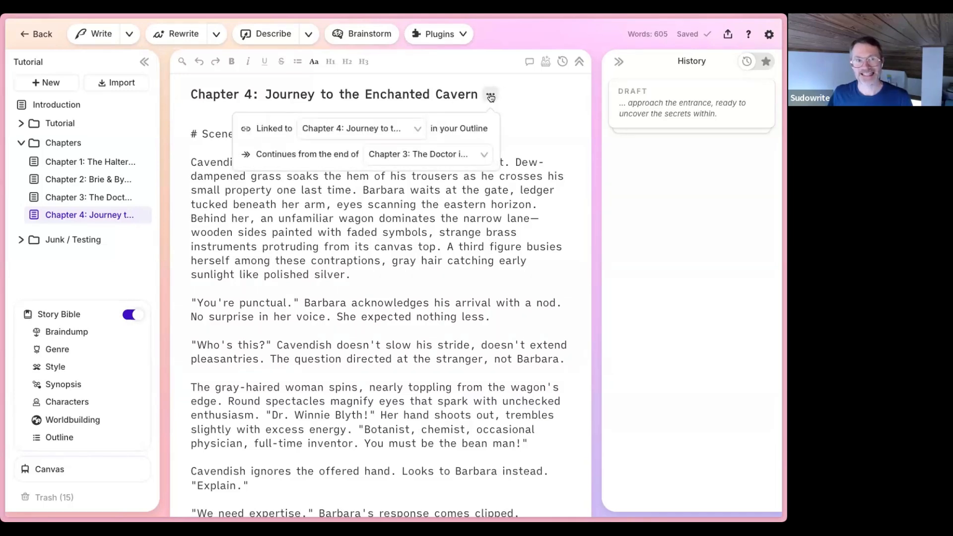
click(492, 98)
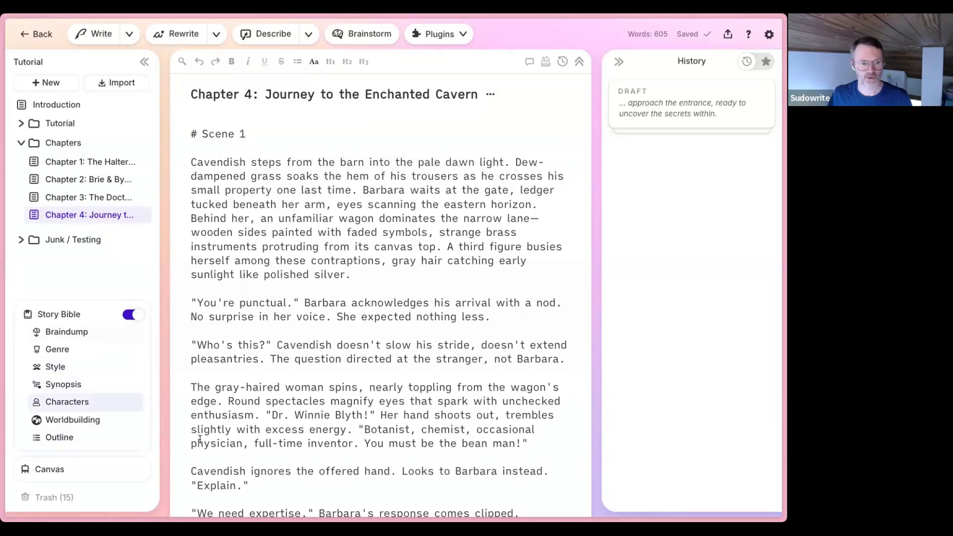
View the novel import offered on the home page, and compare it with the import inside the Tutorial project
click(42, 33)
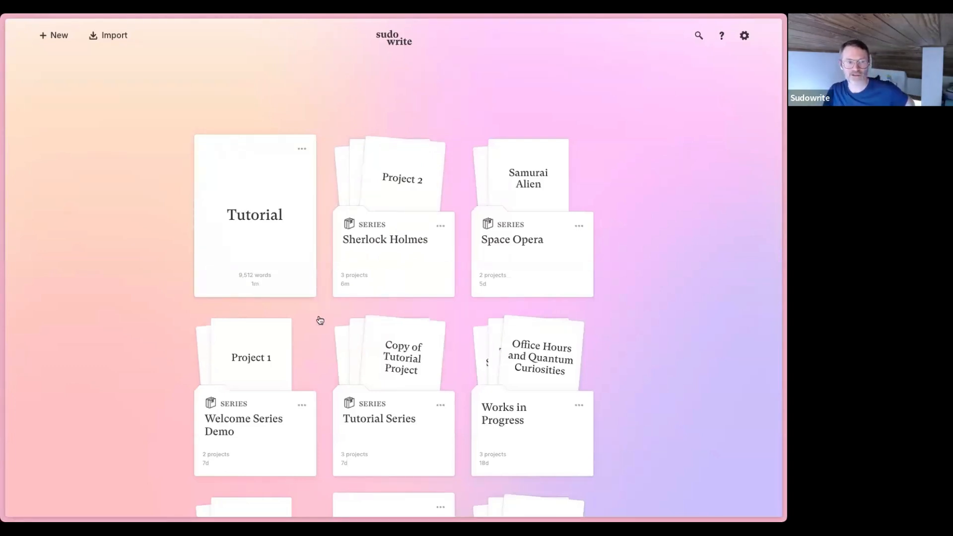
click(111, 36)
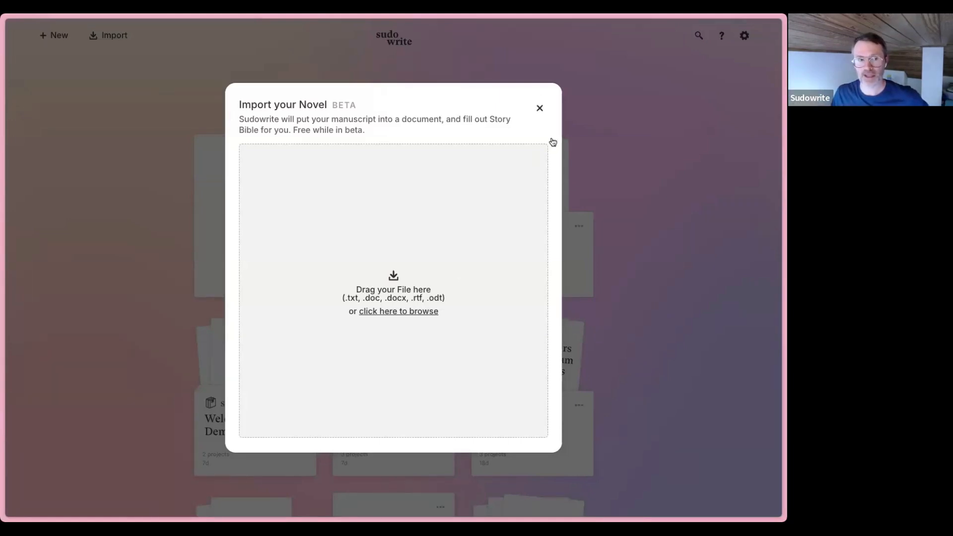
click(540, 107)
click(255, 194)
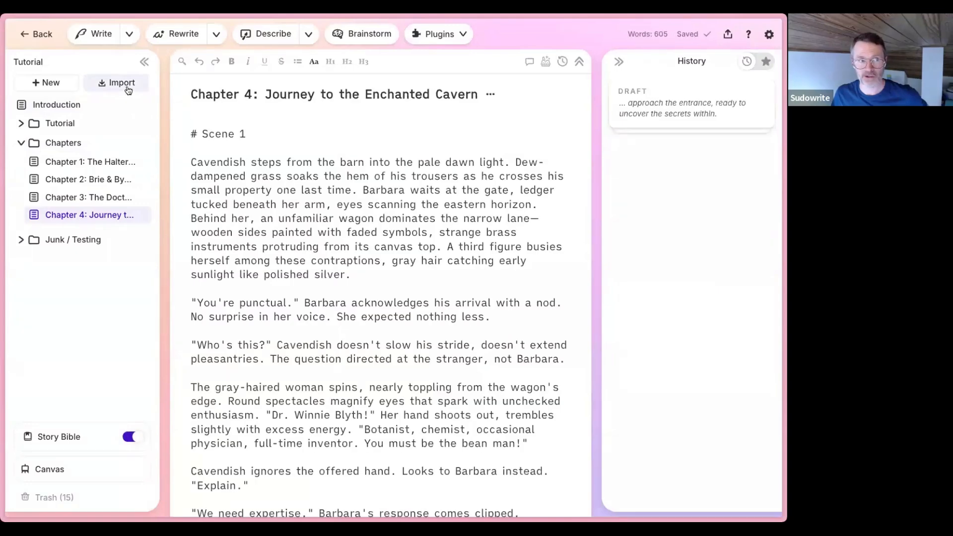
click(120, 83)
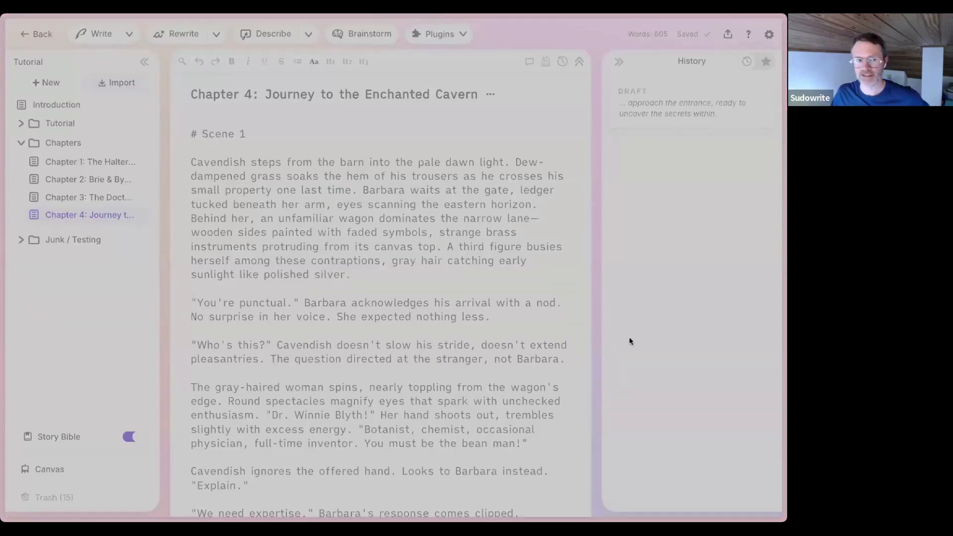
click(540, 368)
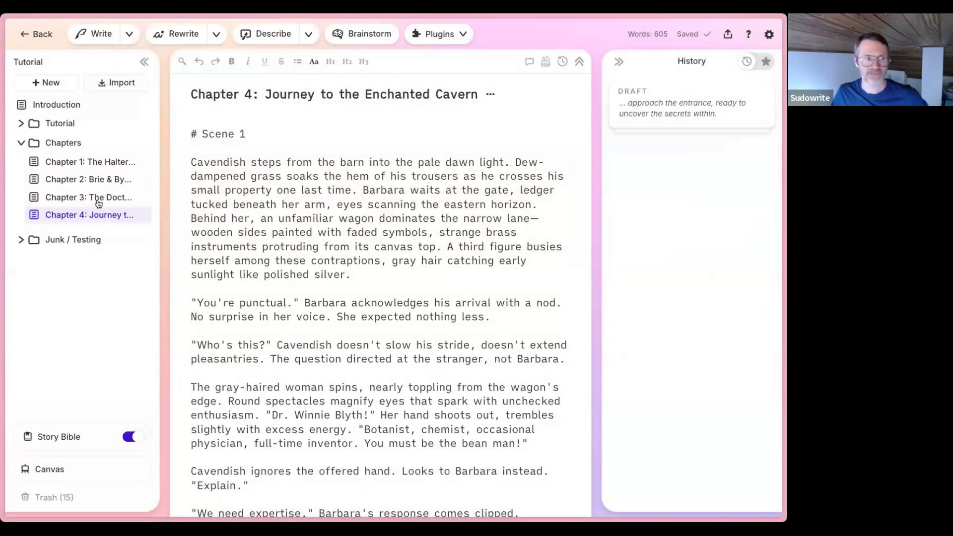
Return to the home page, look into the Sherlock Holmes series, and view the actions available for the Tutorial project
click(40, 35)
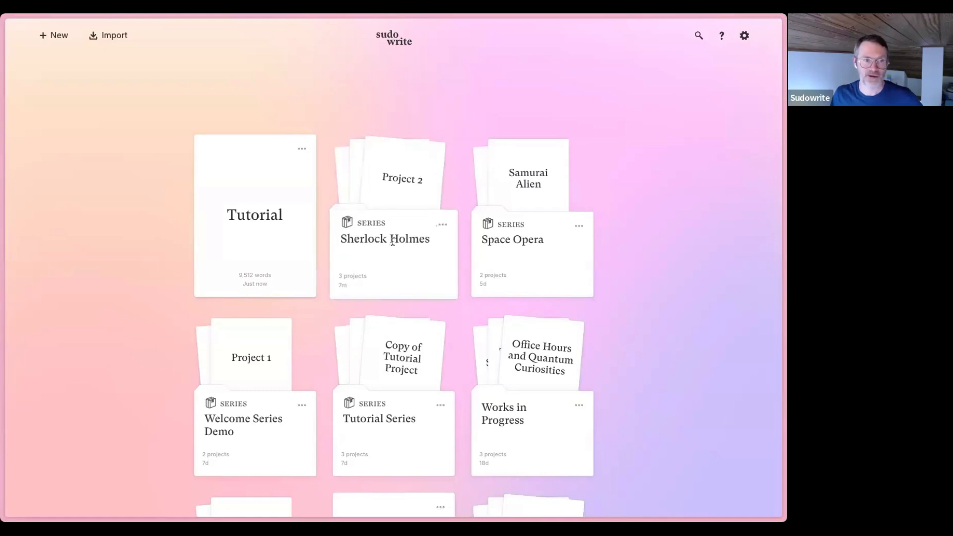
click(384, 276)
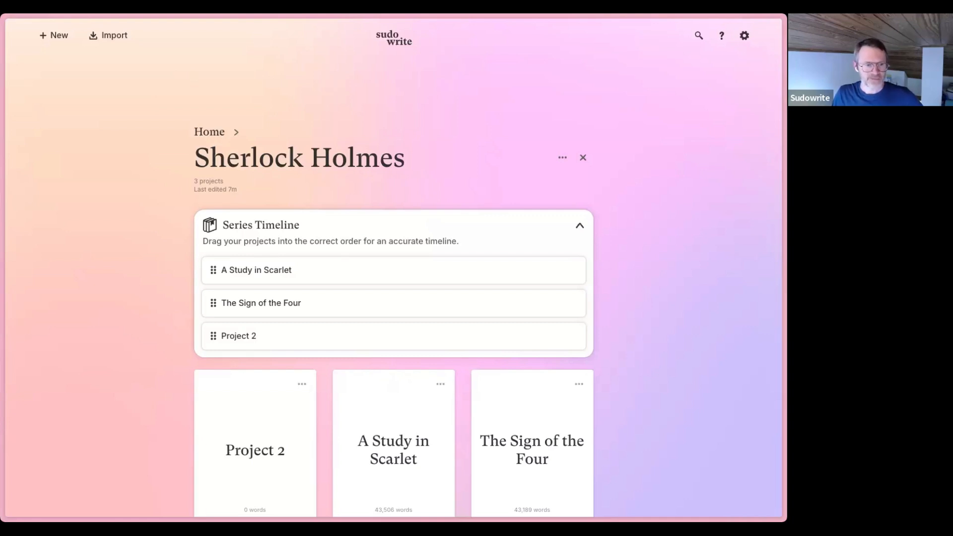
click(206, 130)
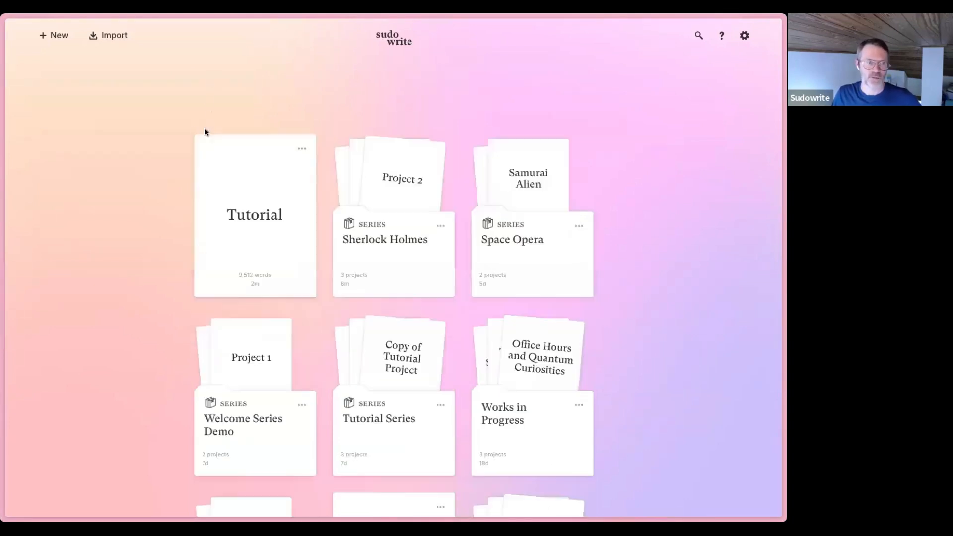
click(305, 148)
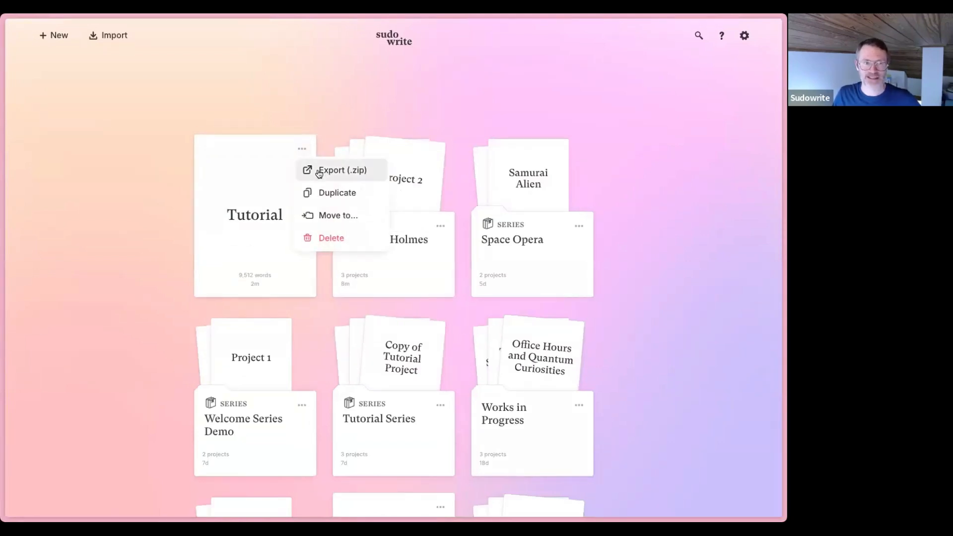
click(326, 127)
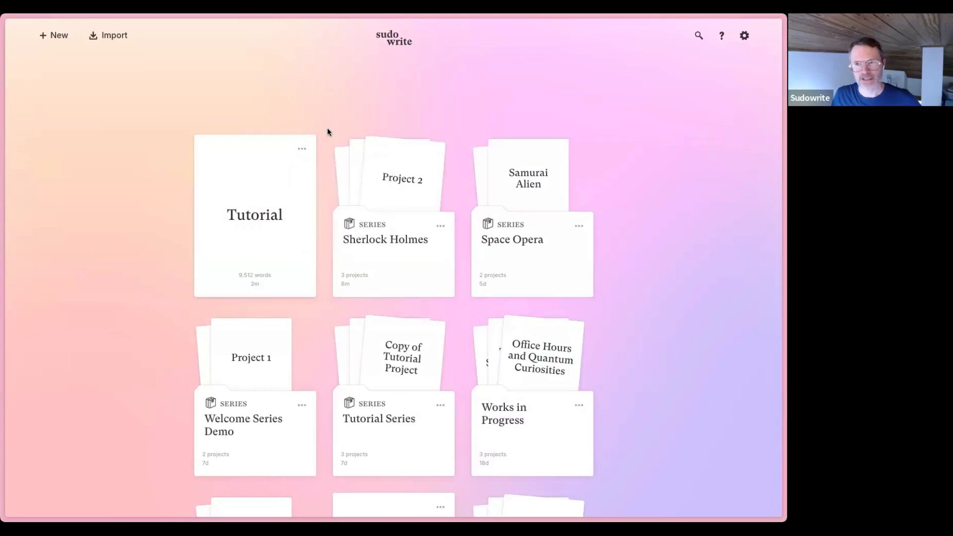